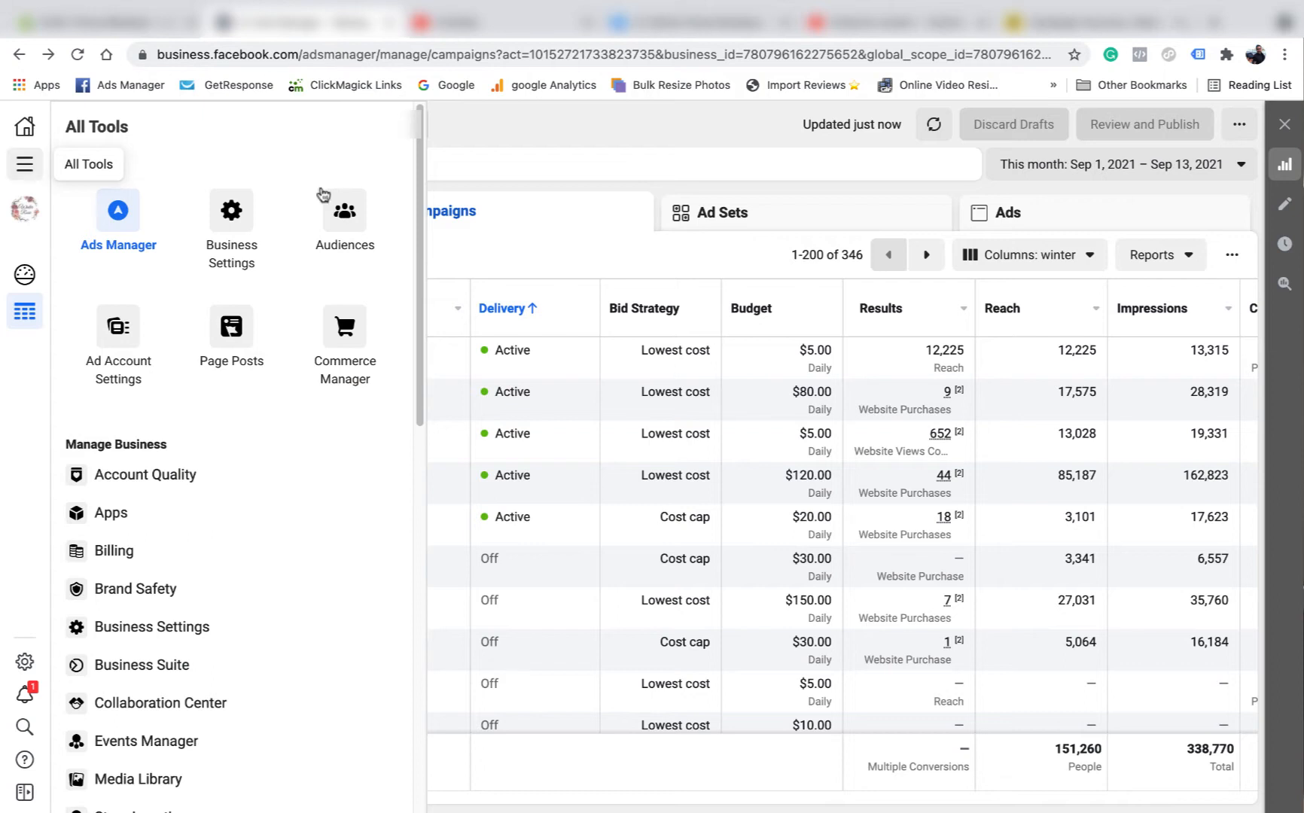
- Go to Audience Manager from All Tools and begin creating a new audience
{"action": "left_click", "coordinate": [357, 219]}
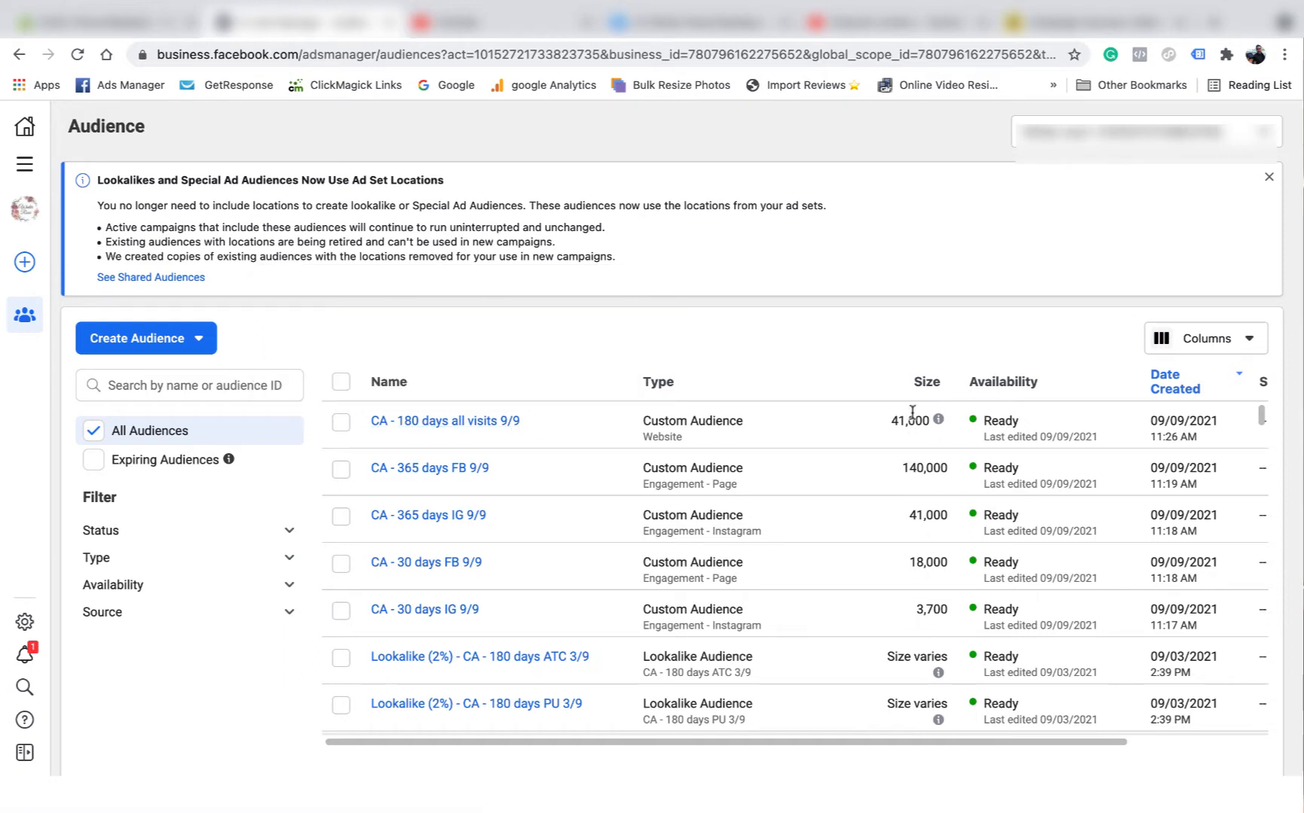
{"action": "mouse_move", "coordinate": [443, 437]}
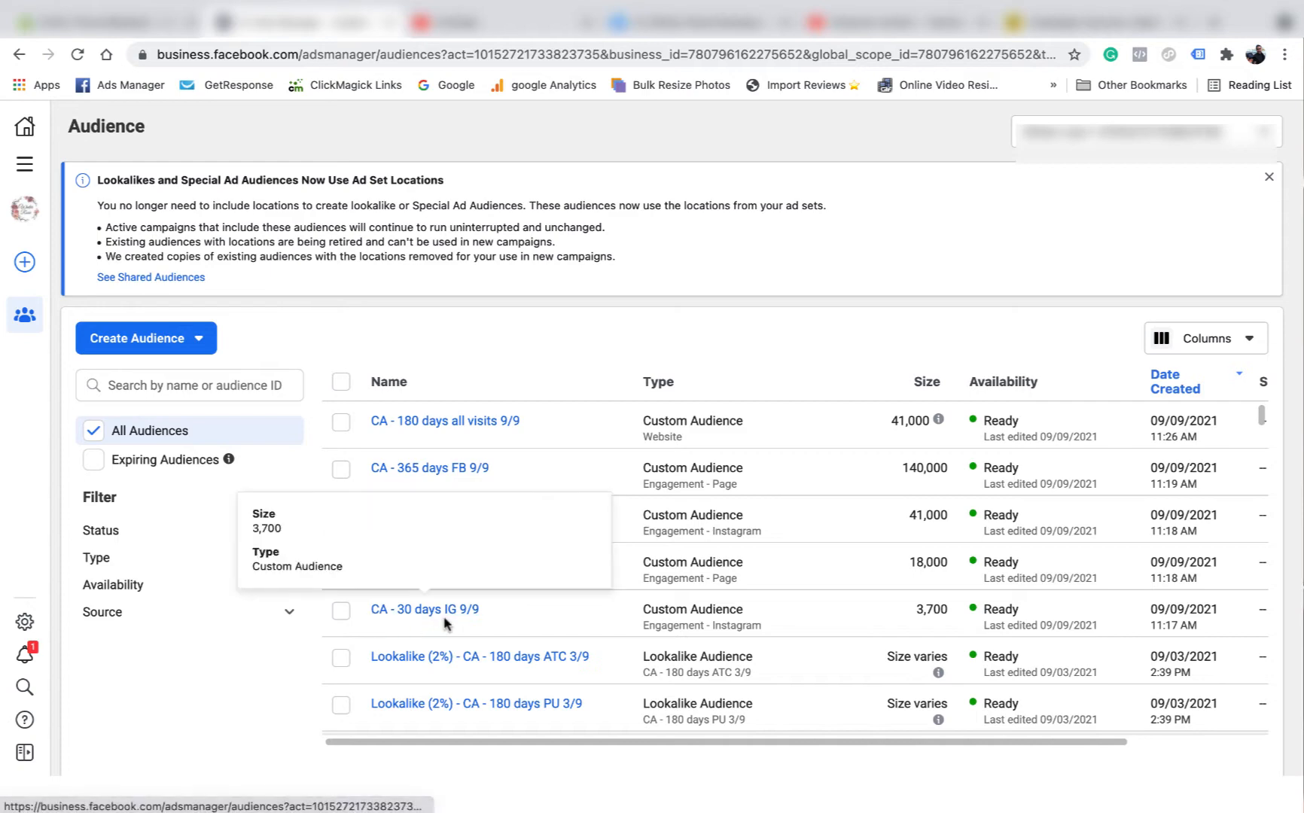
{"action": "left_click", "coordinate": [199, 339]}
- Start an Instagram-account custom audience of everyone who engaged, retained for 30 days
{"action": "left_click", "coordinate": [156, 384]}
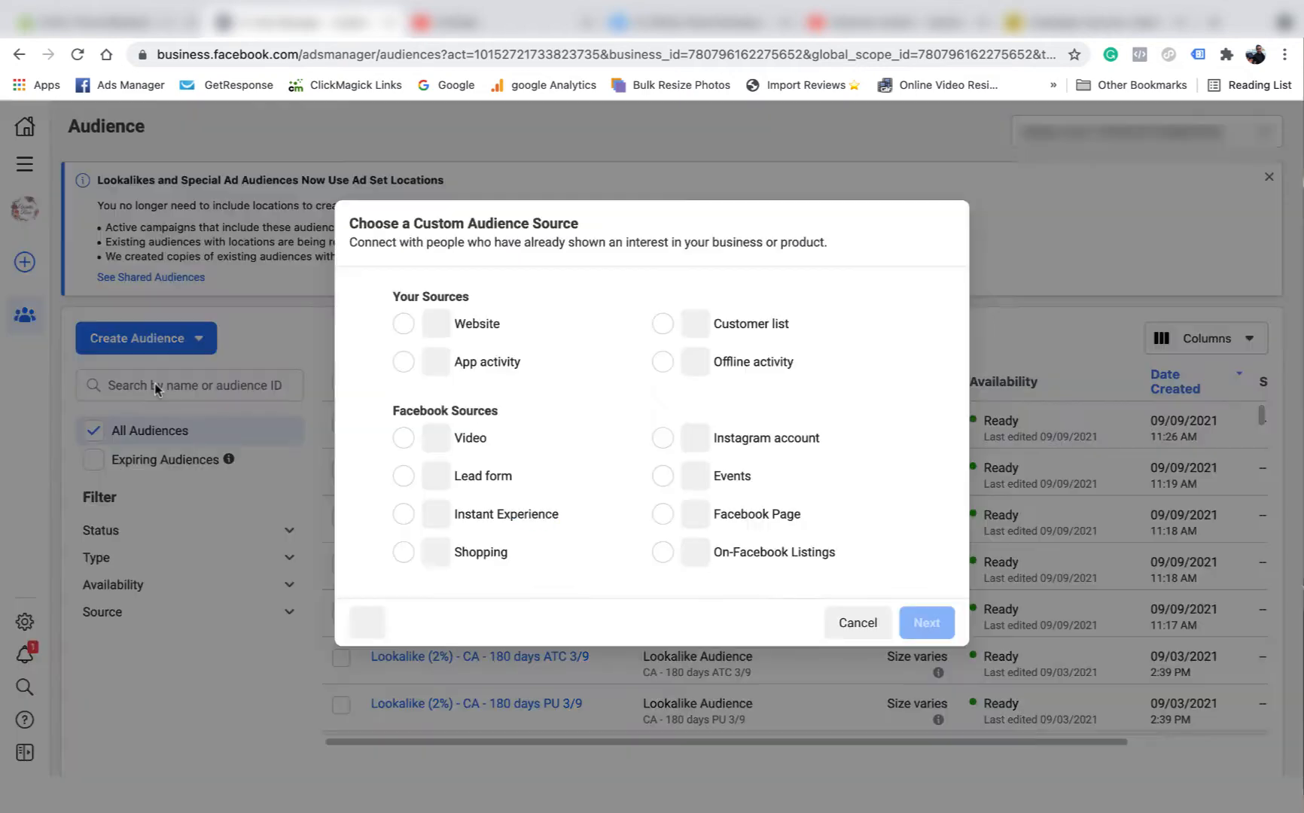
{"action": "left_click", "coordinate": [661, 440]}
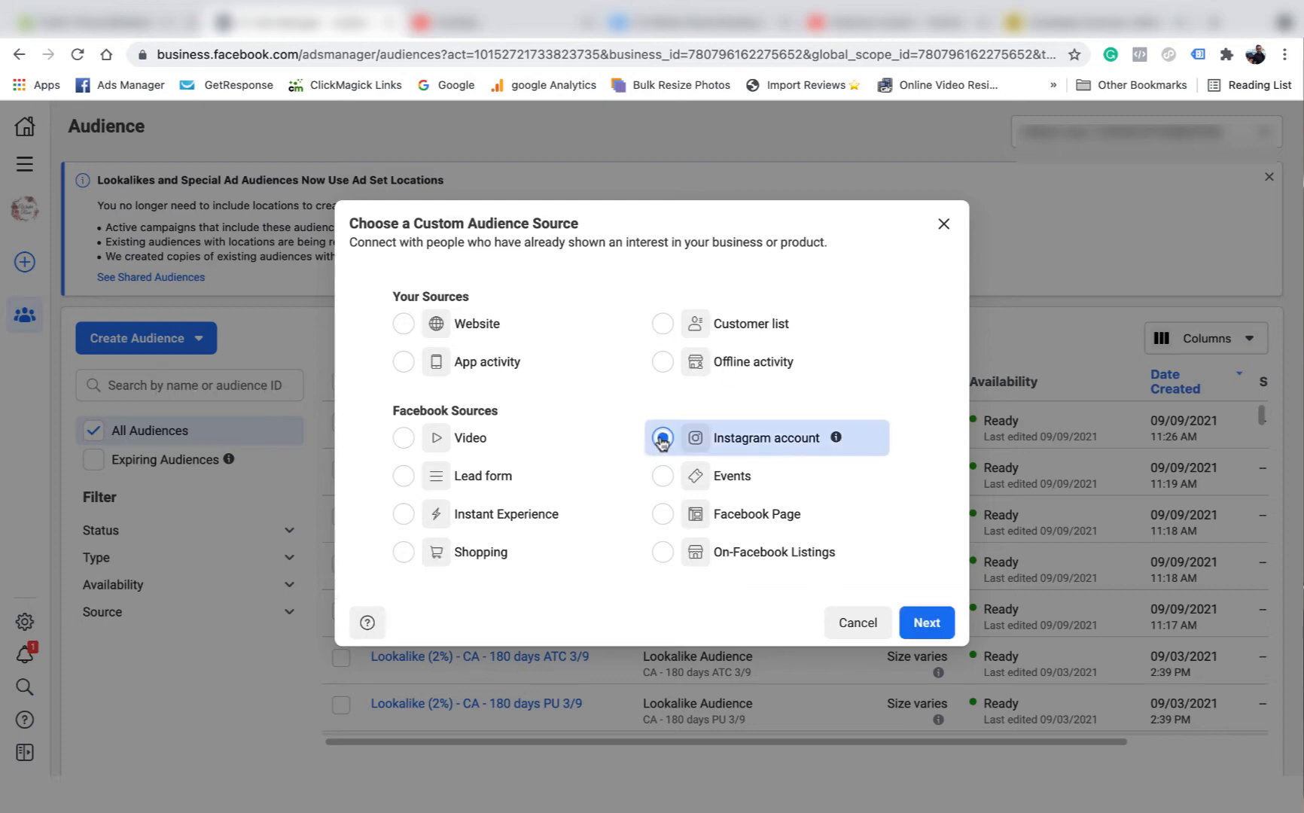
{"action": "left_click", "coordinate": [932, 623]}
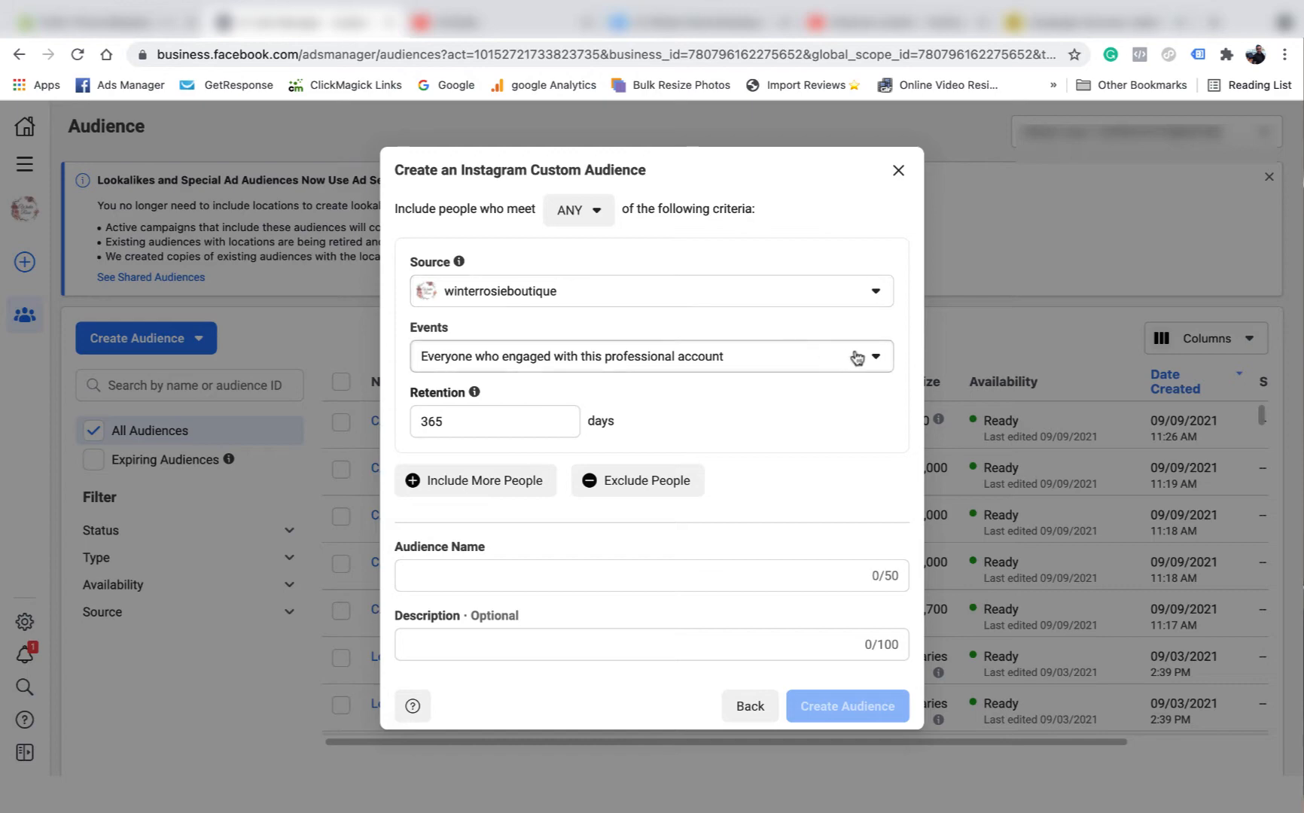
{"action": "left_click", "coordinate": [877, 361]}
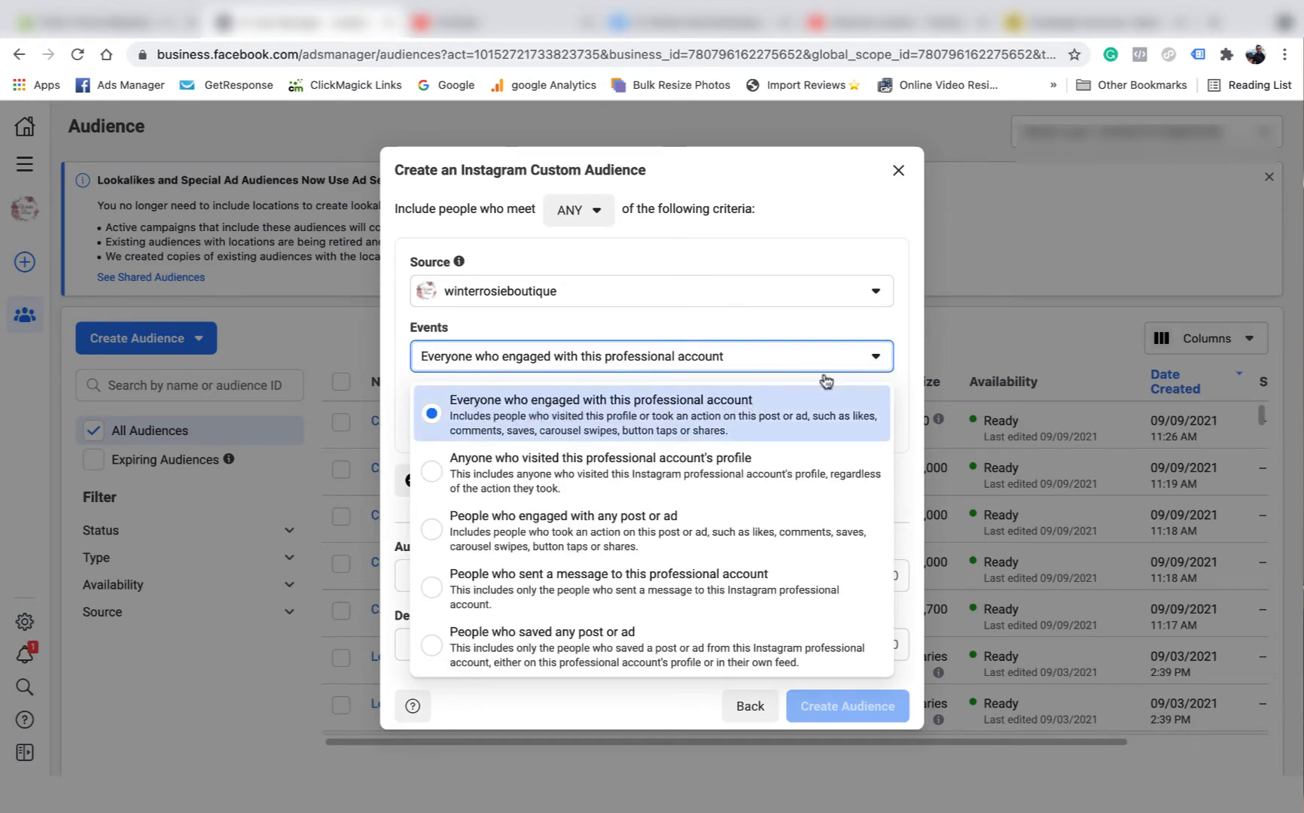
{"action": "left_click", "coordinate": [877, 356]}
{"action": "left_click", "coordinate": [457, 425]}
{"action": "type", "text": "0"}
{"action": "key", "text": "Tab"}
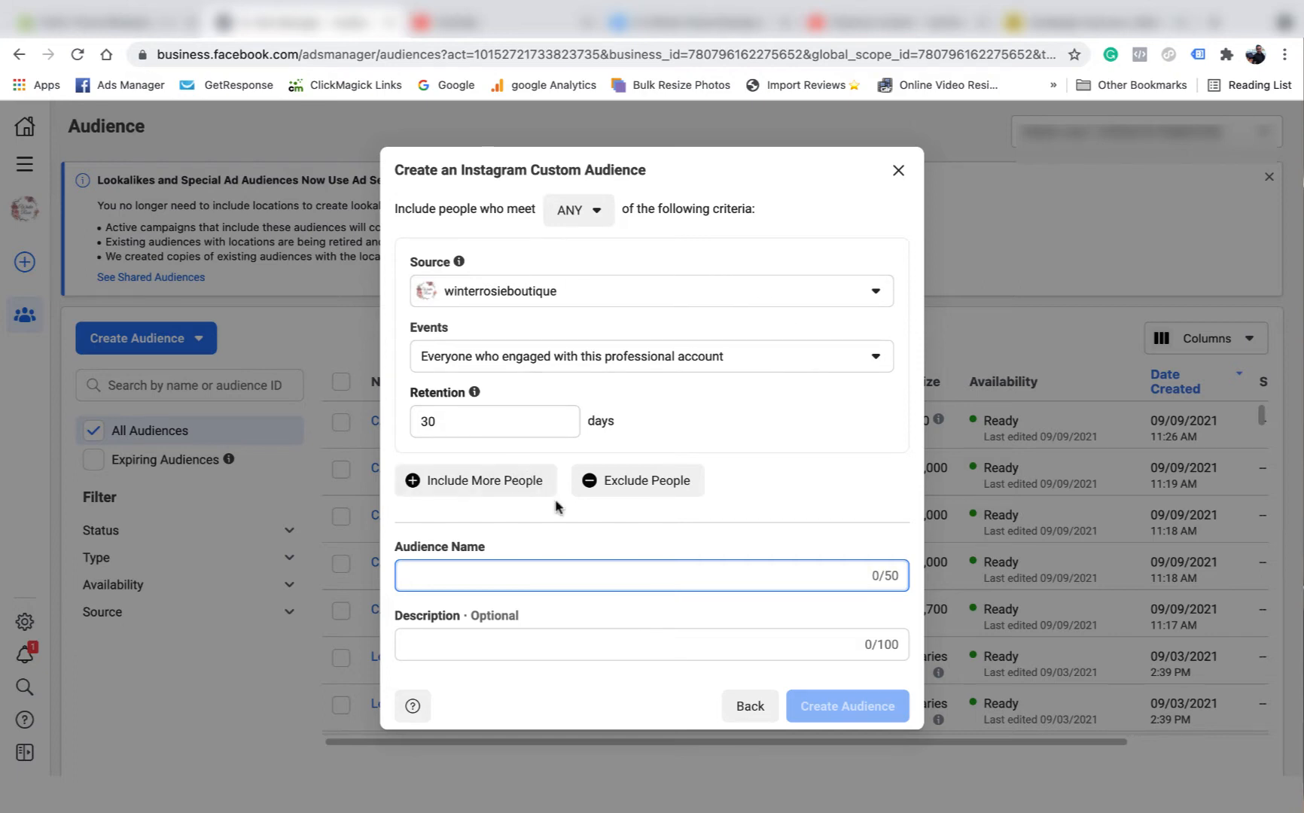
- Name the audience 'CA - 30 days IG 13/9' and create it
{"action": "type", "text": "CA"}
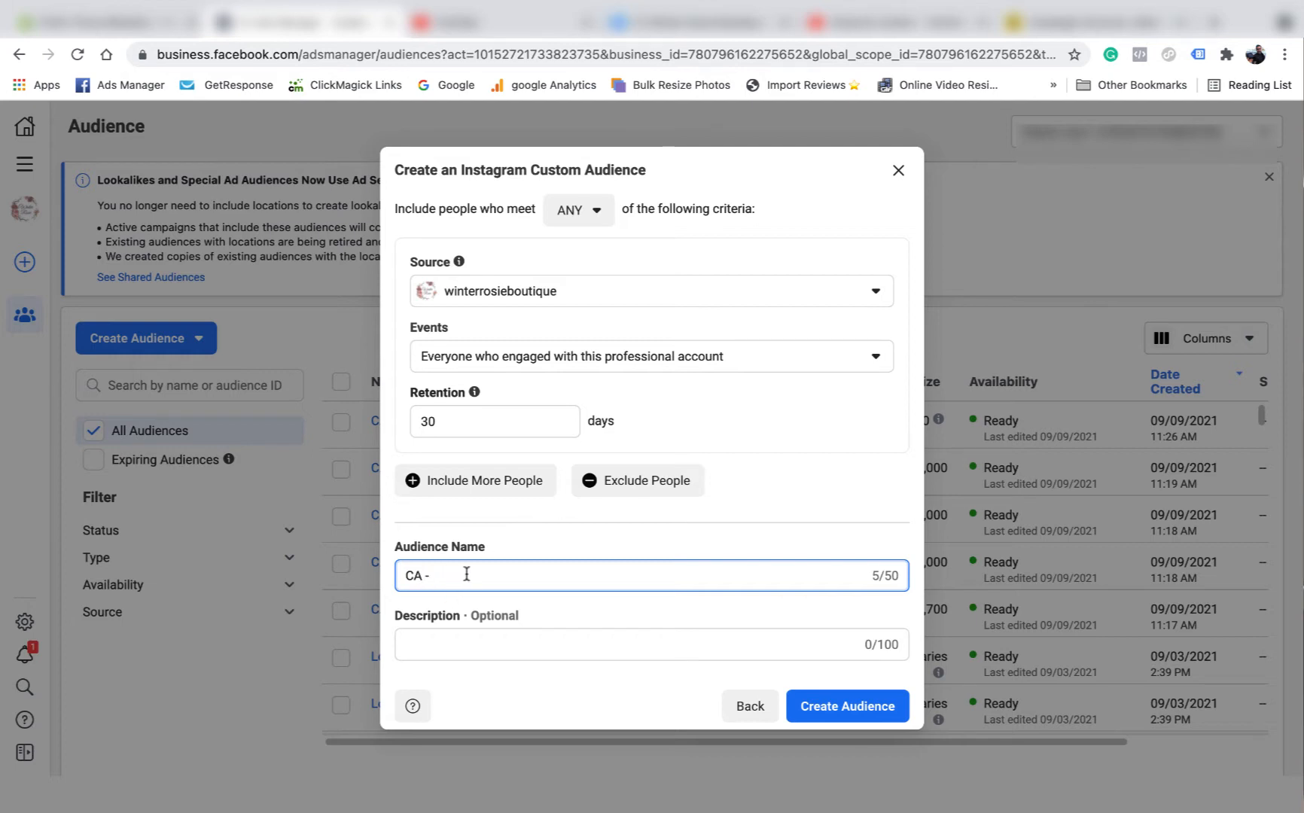
{"action": "type", "text": "- 30 days IG 13/9"}
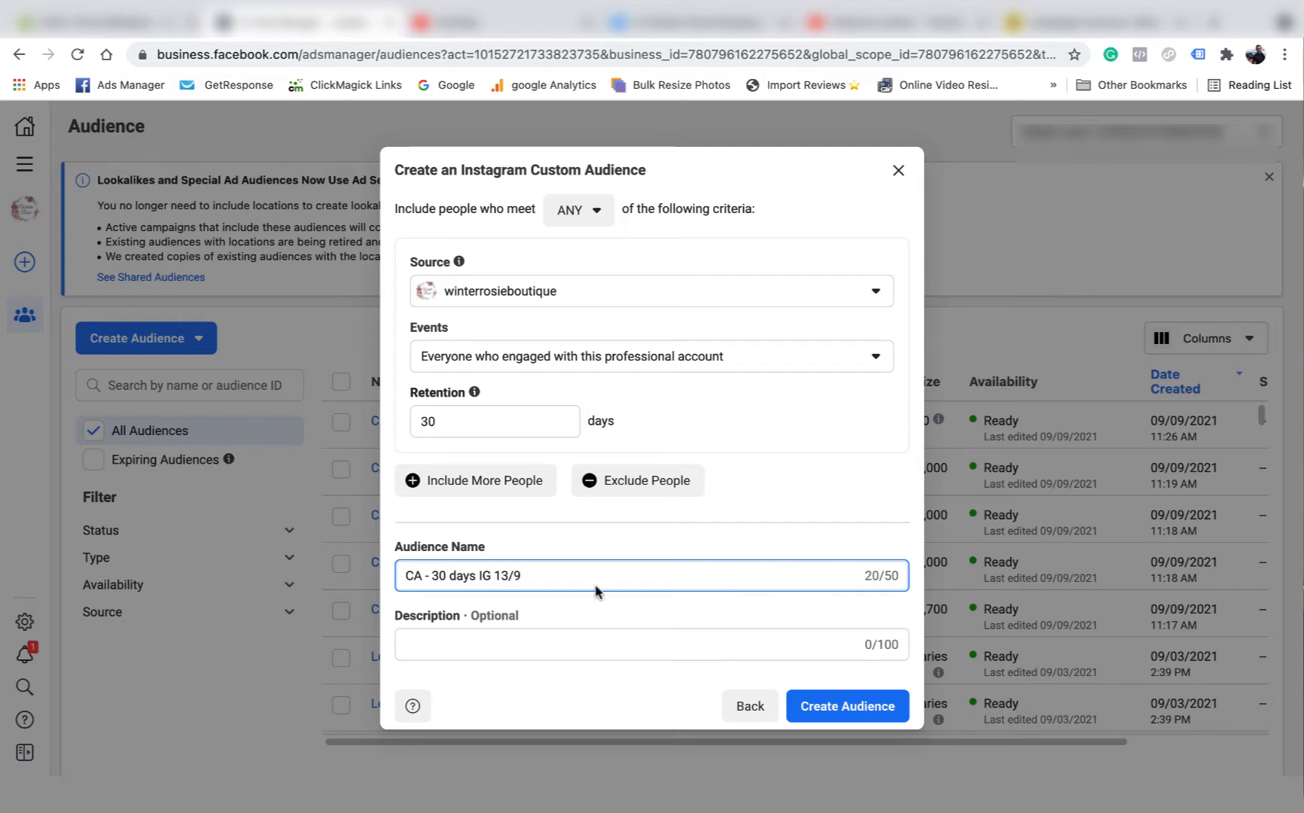
{"action": "left_click", "coordinate": [843, 703]}
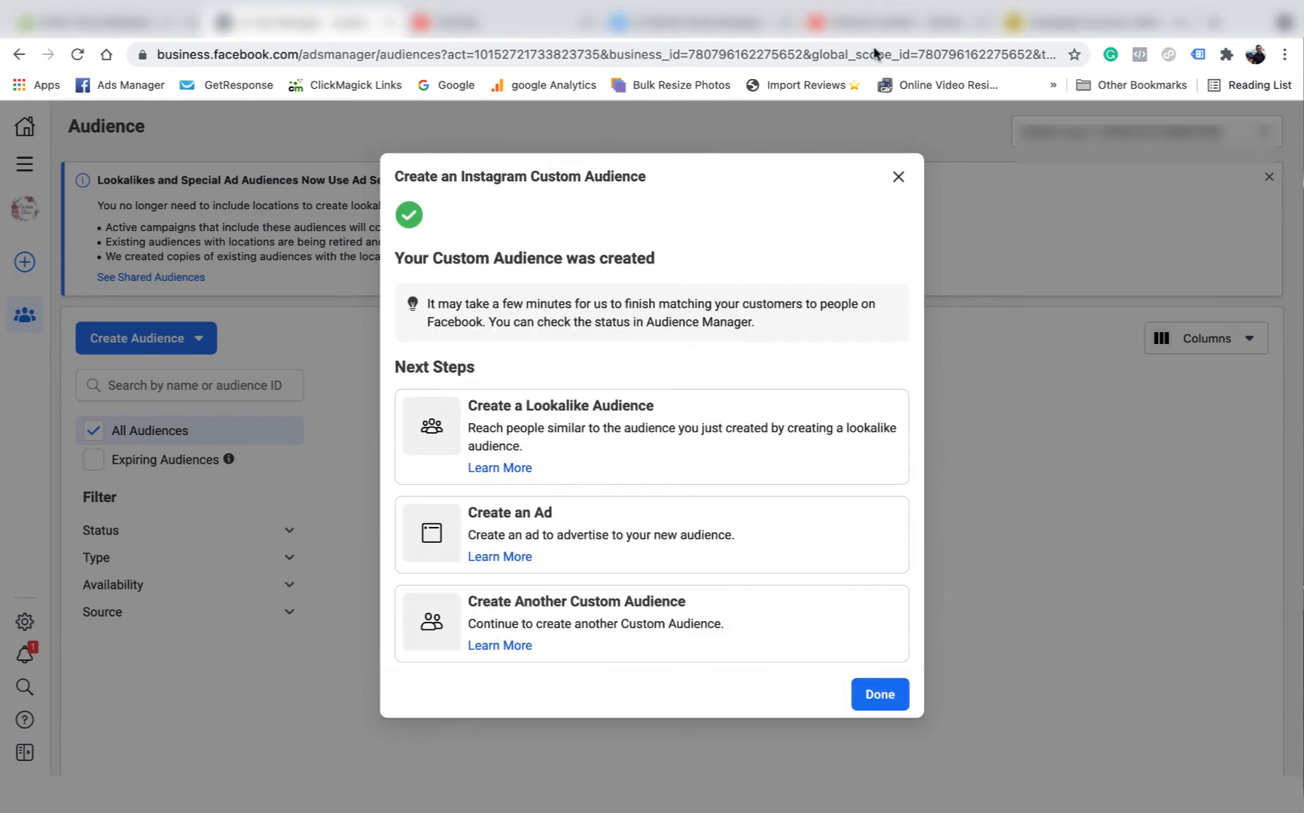
{"action": "left_click", "coordinate": [879, 694]}
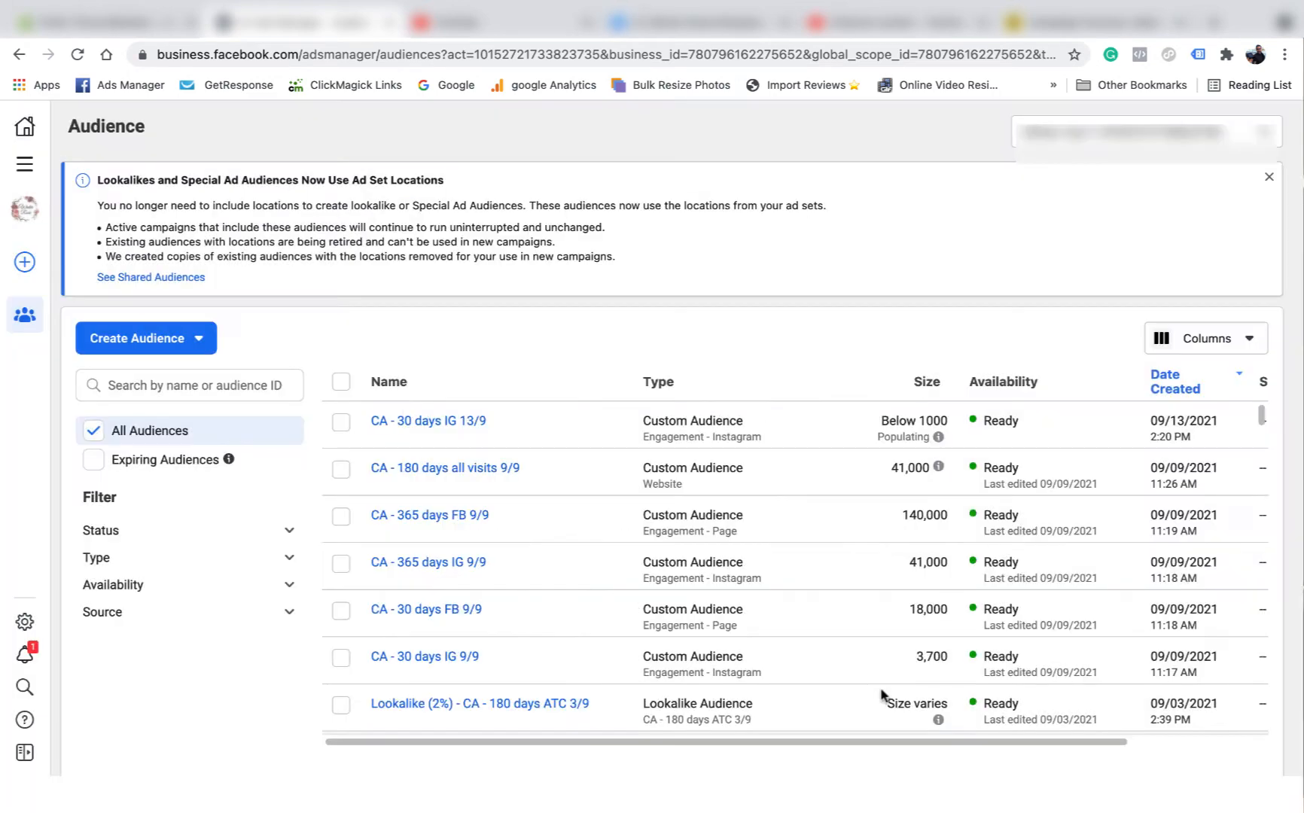
- Start a Facebook Page custom audience of everyone who engaged, with 30-day retention
{"action": "left_click", "coordinate": [200, 353]}
{"action": "left_click", "coordinate": [179, 380]}
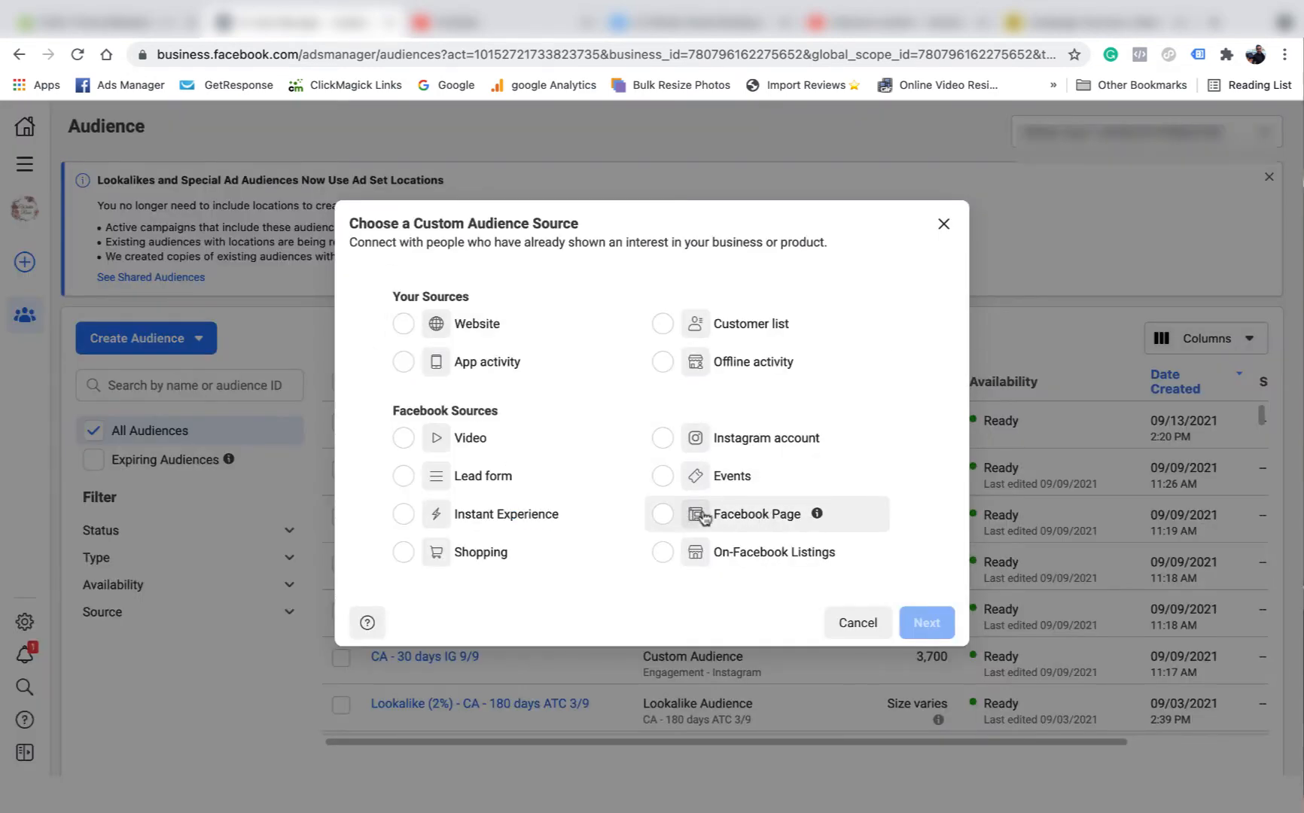
{"action": "left_click", "coordinate": [669, 515]}
{"action": "left_click", "coordinate": [926, 622]}
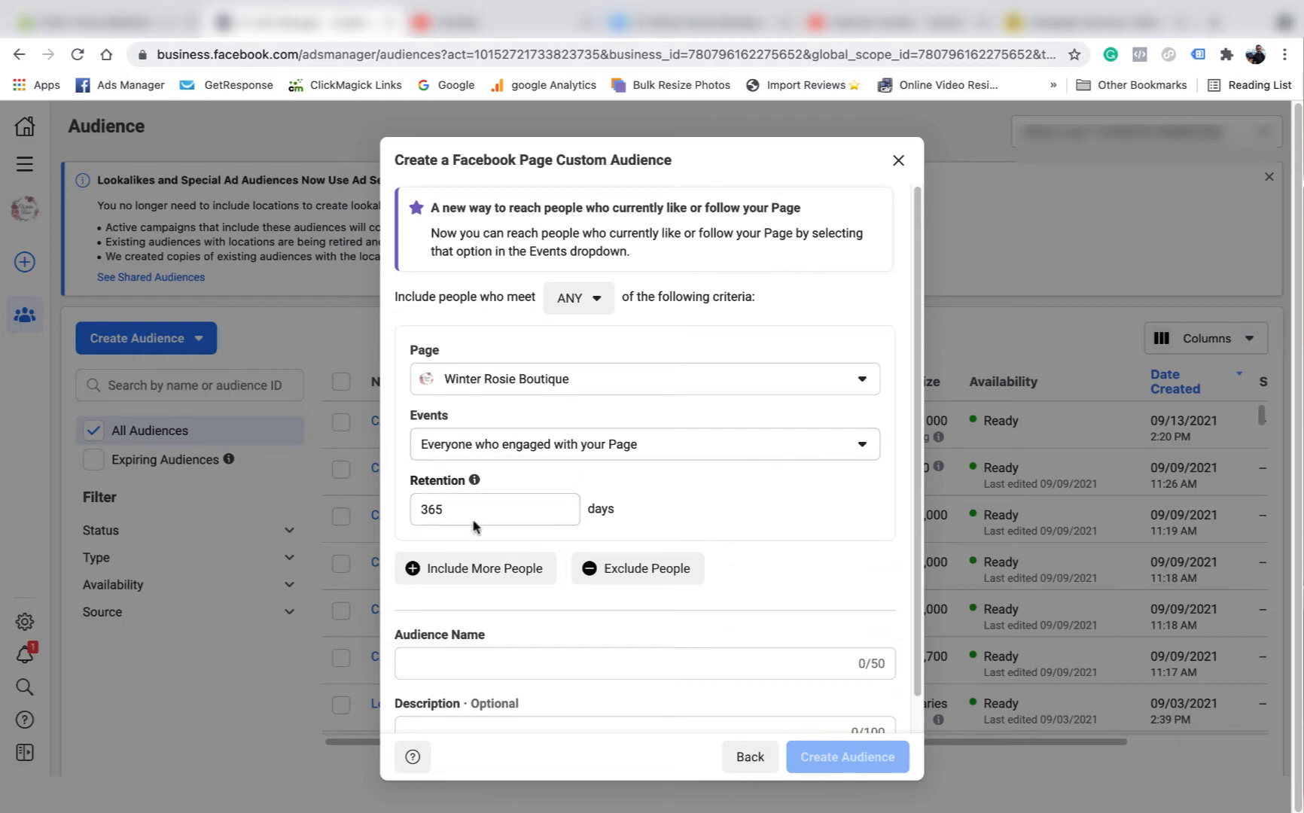
{"action": "left_click", "coordinate": [852, 446]}
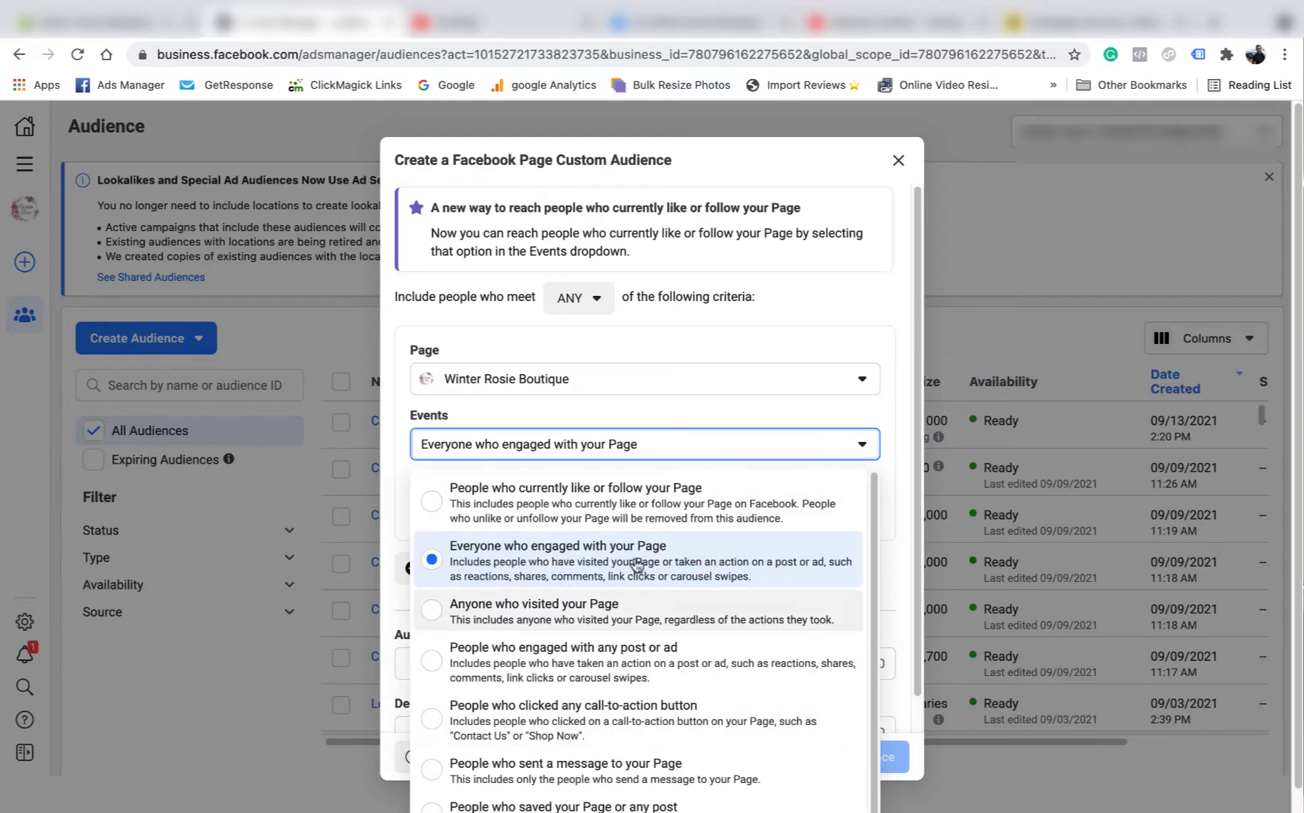
{"action": "left_click", "coordinate": [579, 559]}
{"action": "left_click", "coordinate": [475, 510]}
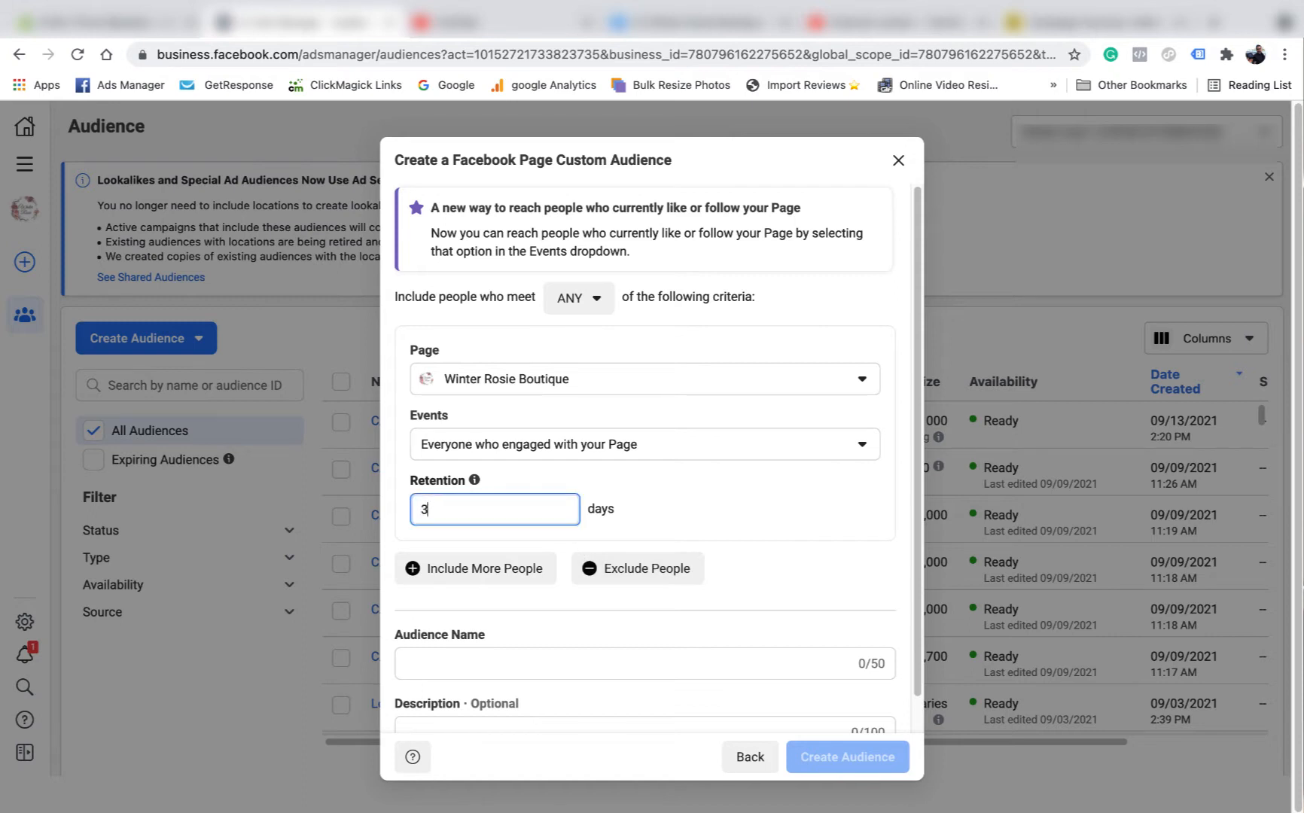
- Name the audience 'CA - 30 days FB 13/9' and create it
{"action": "scroll", "coordinate": [467, 565], "scroll_direction": "down", "scroll_amount": 1}
{"action": "left_click", "coordinate": [449, 618]}
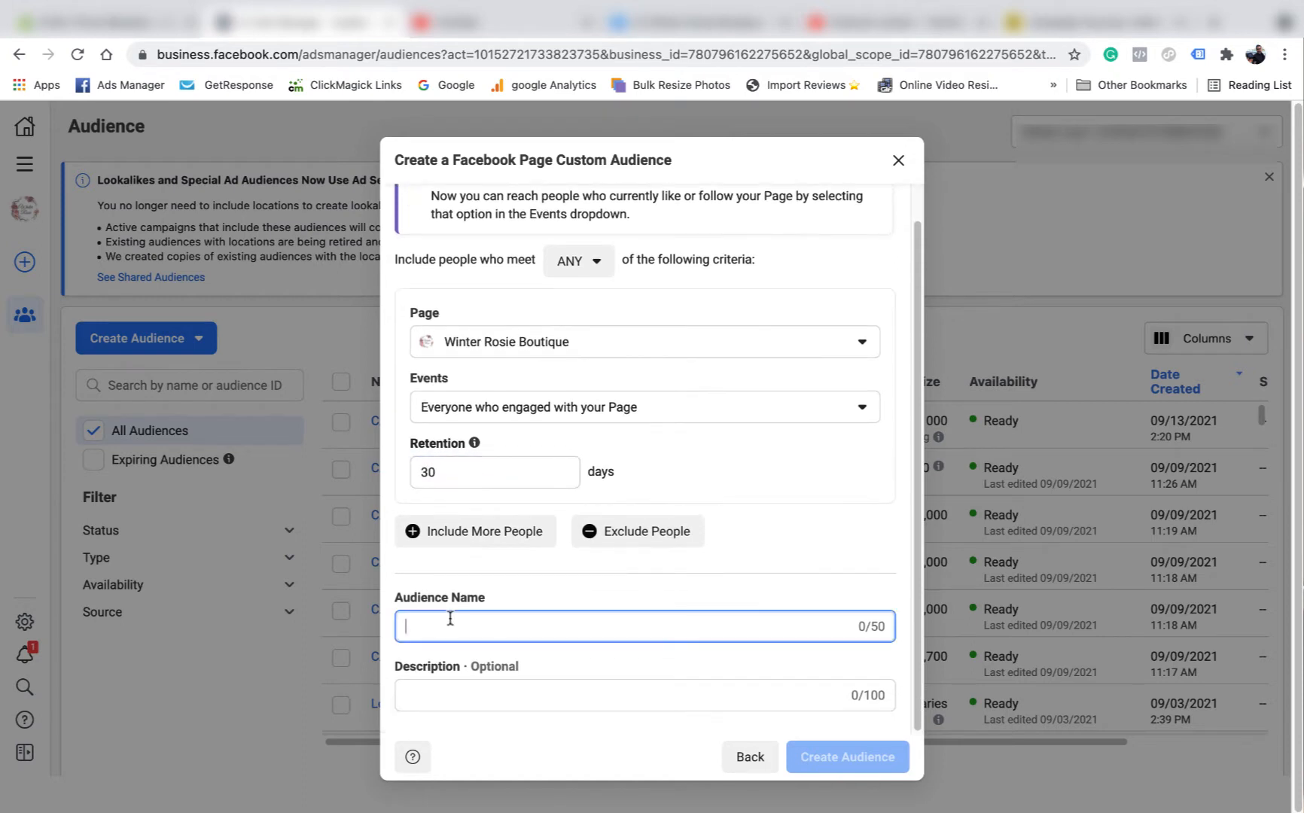
{"action": "type", "text": "CA  - "}
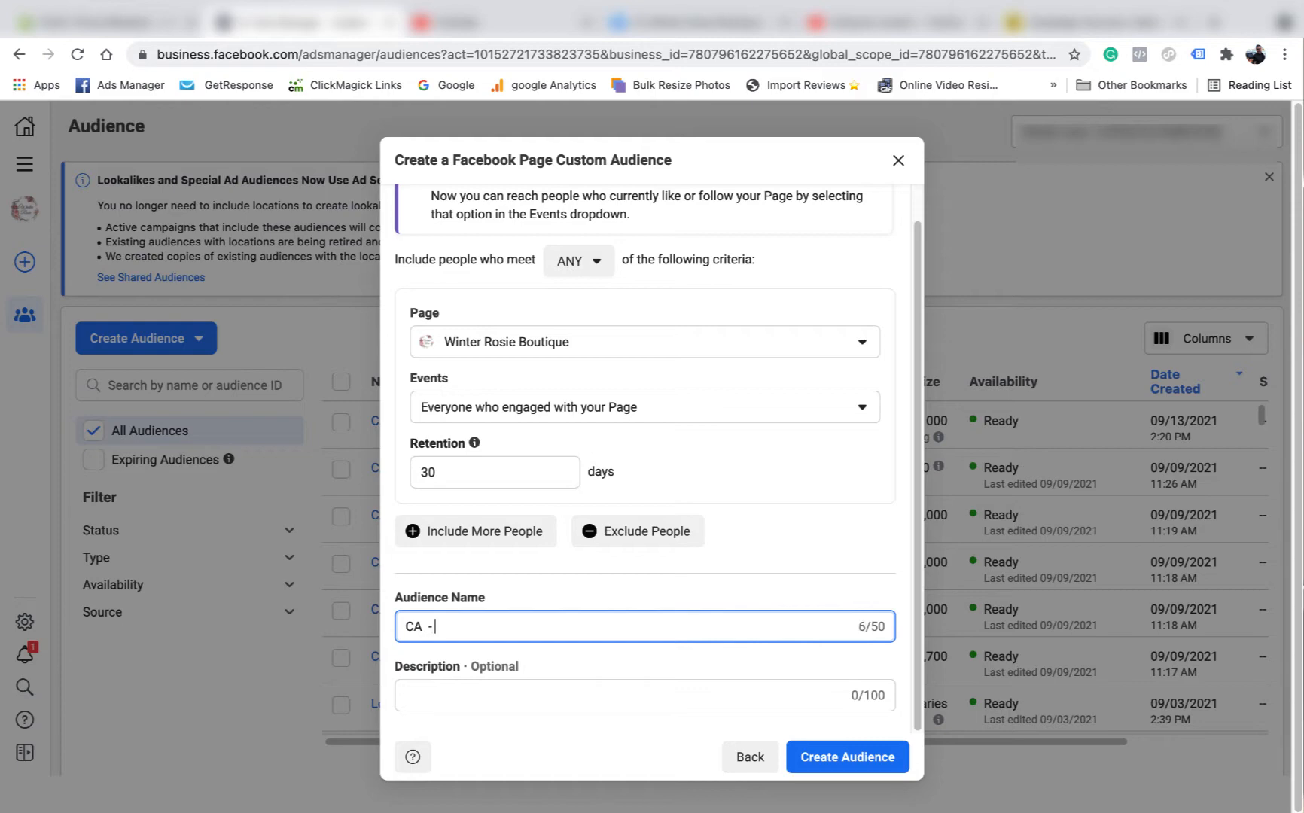
{"action": "type", "text": "30 days FB 13/9"}
{"action": "left_click", "coordinate": [853, 755]}
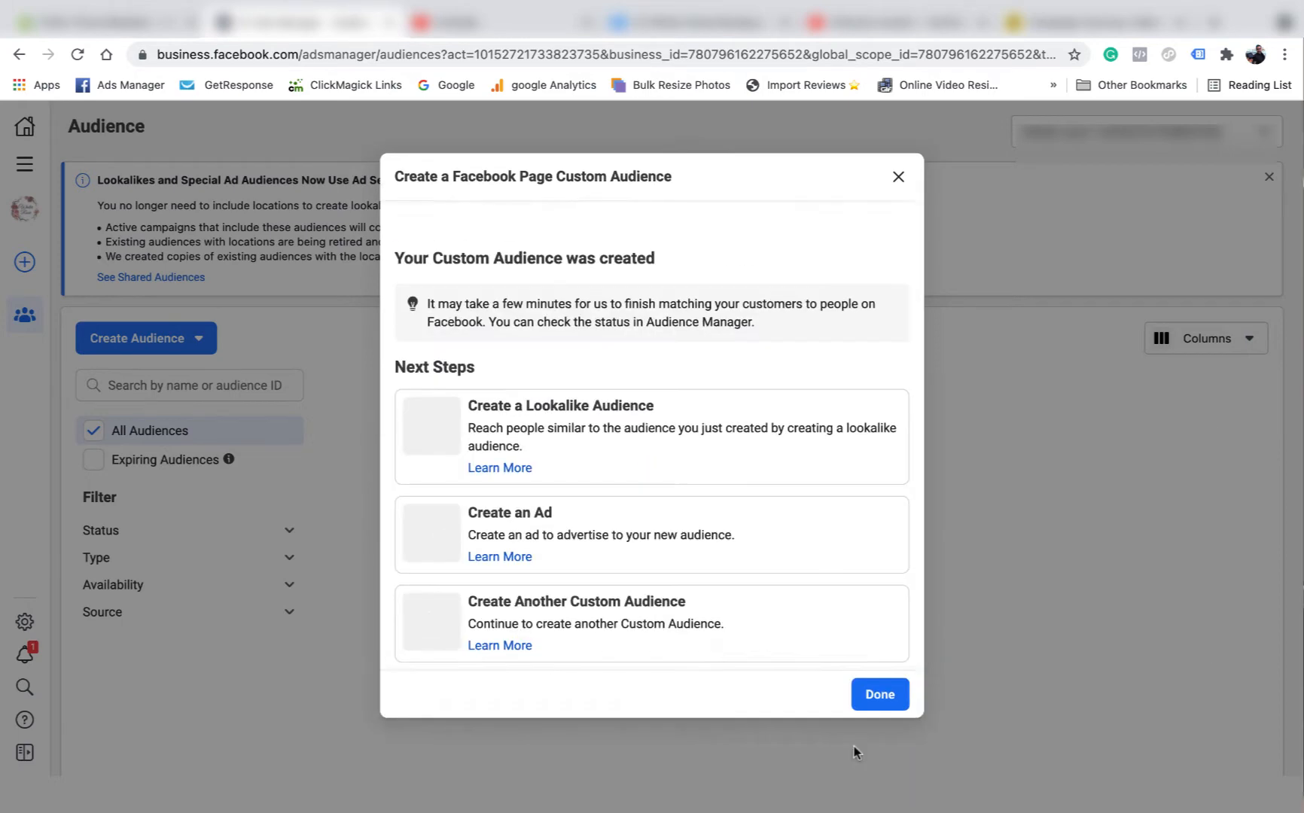
{"action": "left_click", "coordinate": [881, 696]}
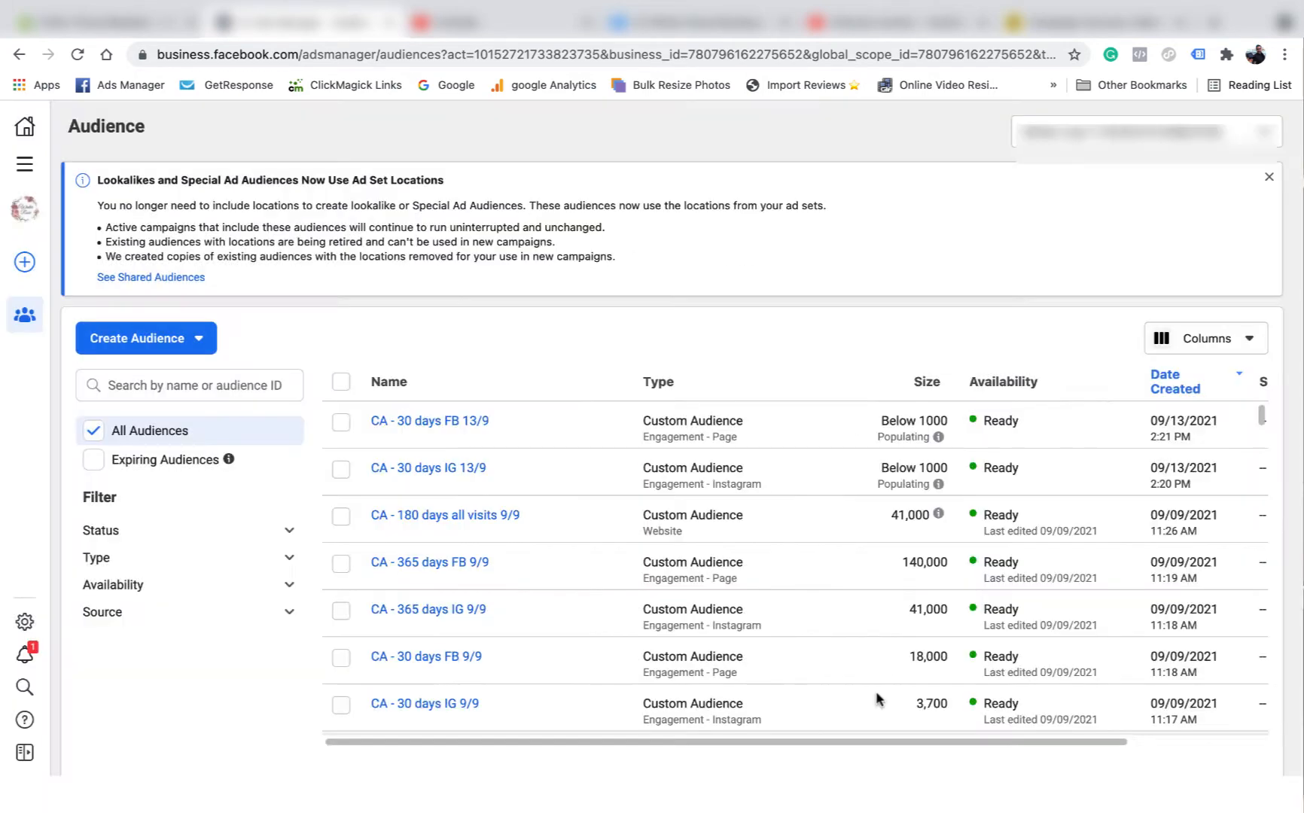
- Create the 365-day Instagram engagement audience 'CA - 365 IG 13/9' for everyone who engaged
{"action": "left_click", "coordinate": [192, 351]}
{"action": "left_click", "coordinate": [185, 380]}
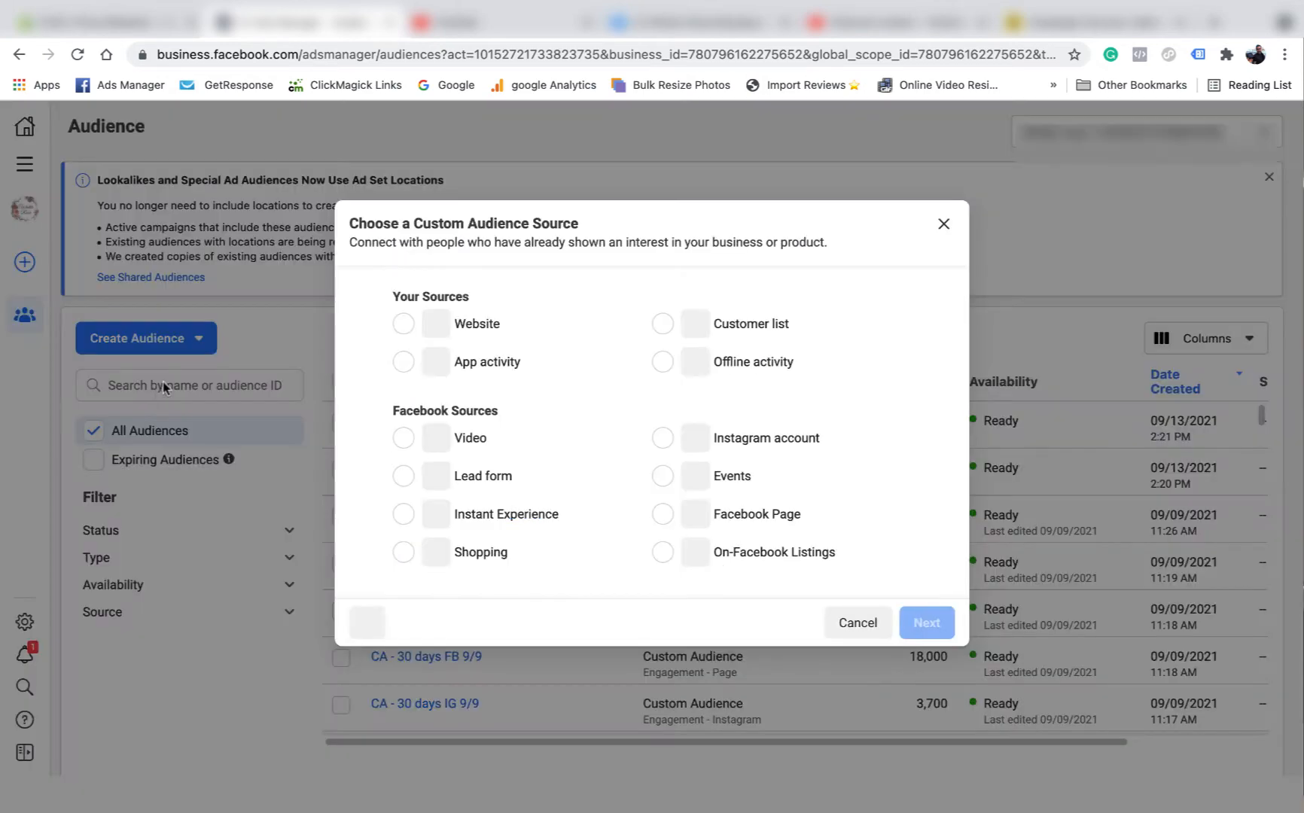
{"action": "left_click", "coordinate": [662, 438]}
{"action": "left_click", "coordinate": [926, 622]}
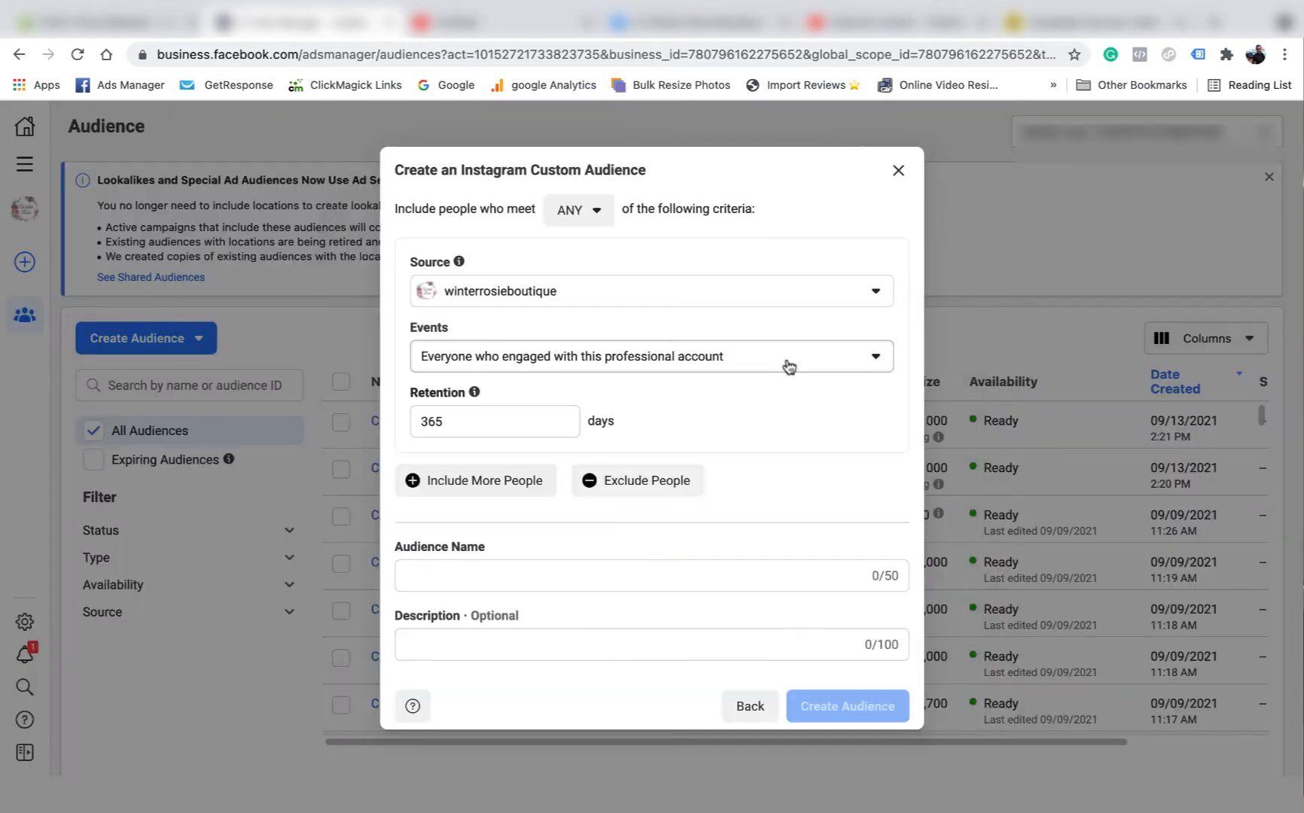
{"action": "left_click", "coordinate": [842, 364]}
{"action": "left_click", "coordinate": [713, 372]}
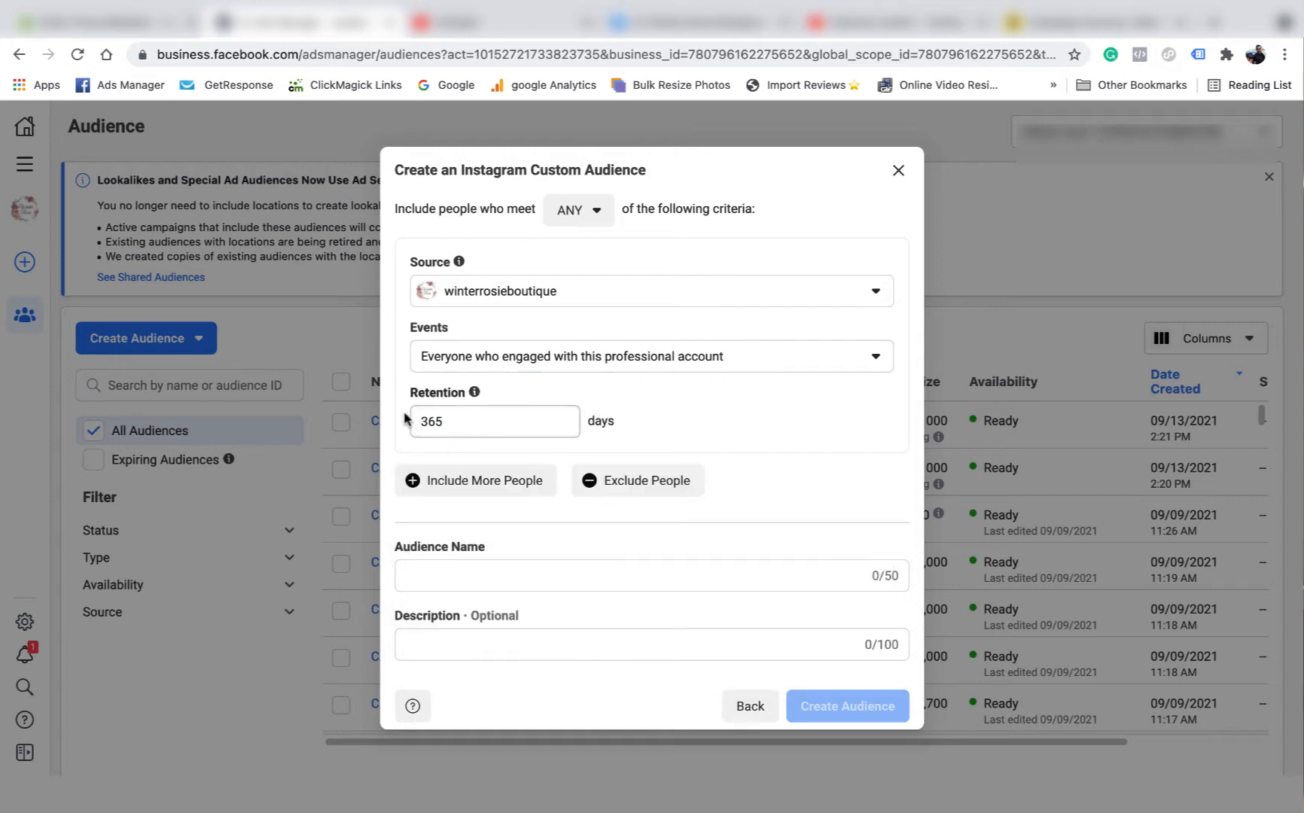
{"action": "left_click", "coordinate": [434, 578]}
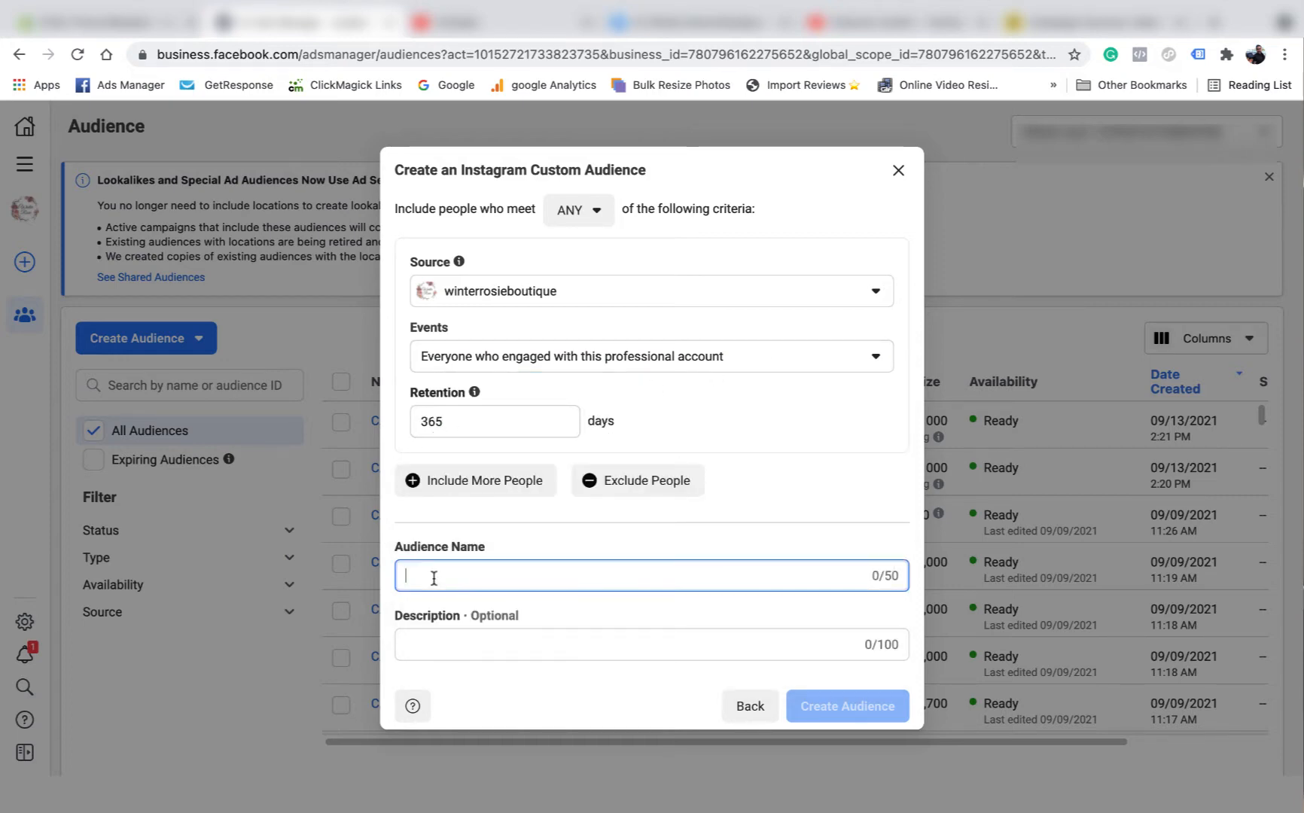
{"action": "type", "text": "CA"}
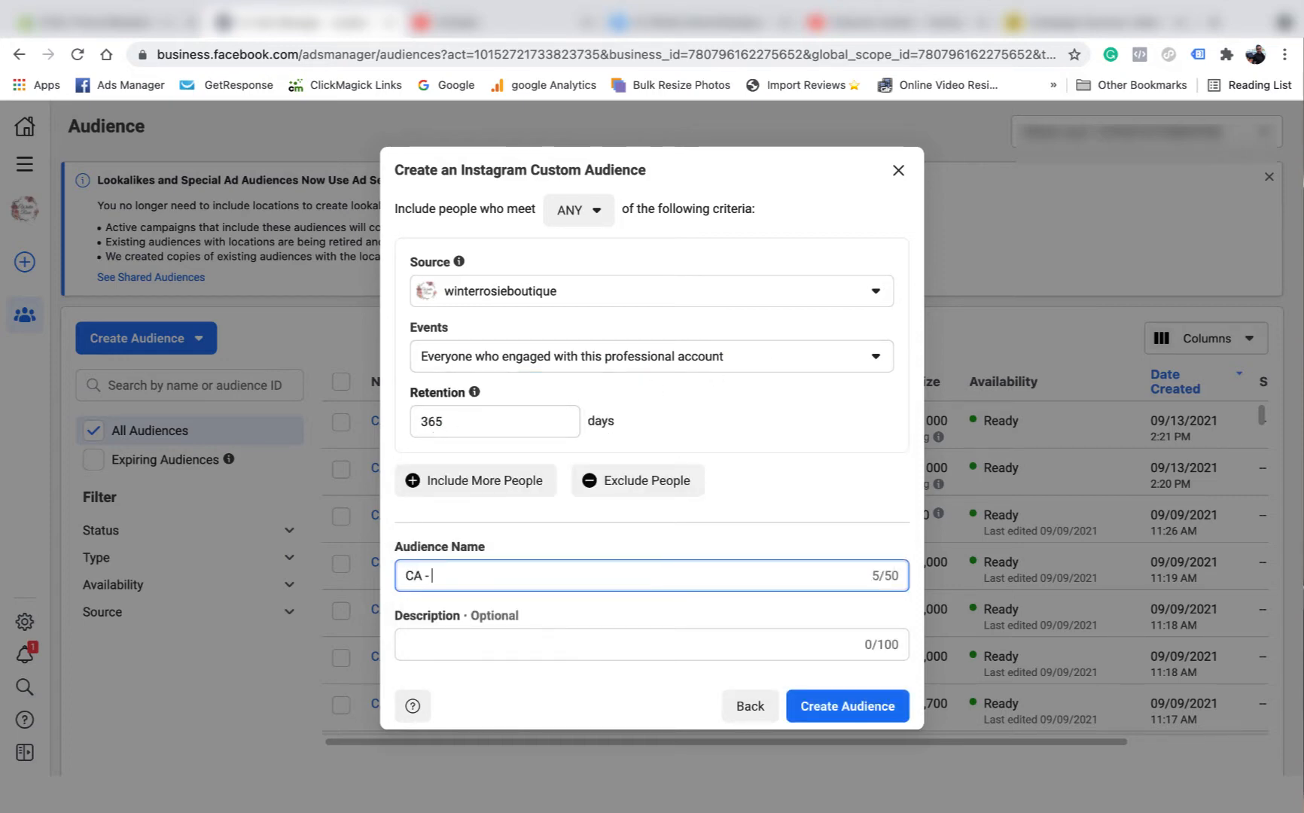
{"action": "type", "text": " - 365 IG 13/9"}
{"action": "left_click", "coordinate": [862, 718]}
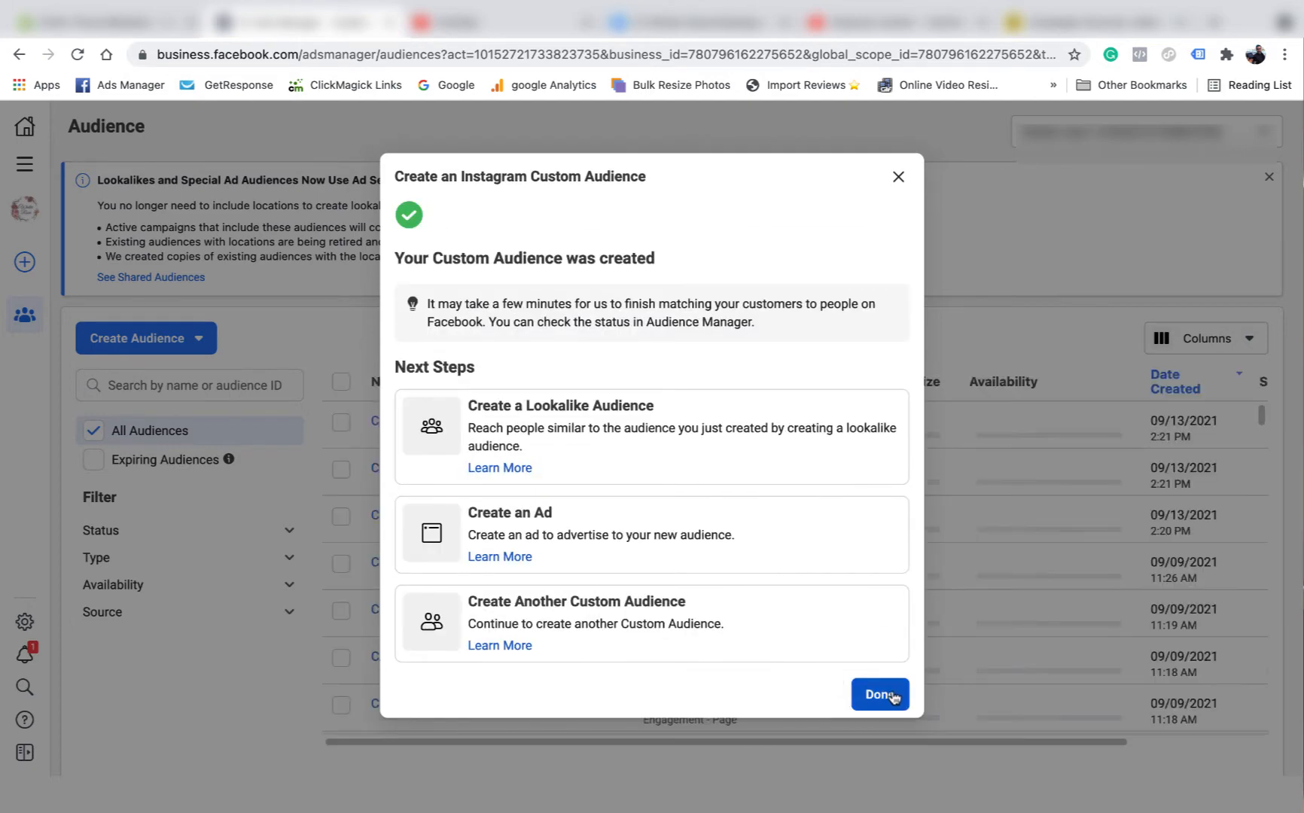
{"action": "left_click", "coordinate": [893, 693]}
- Create the 365-day Facebook Page engagement audience 'CA - 365 FB 13/9'
{"action": "left_click", "coordinate": [171, 331]}
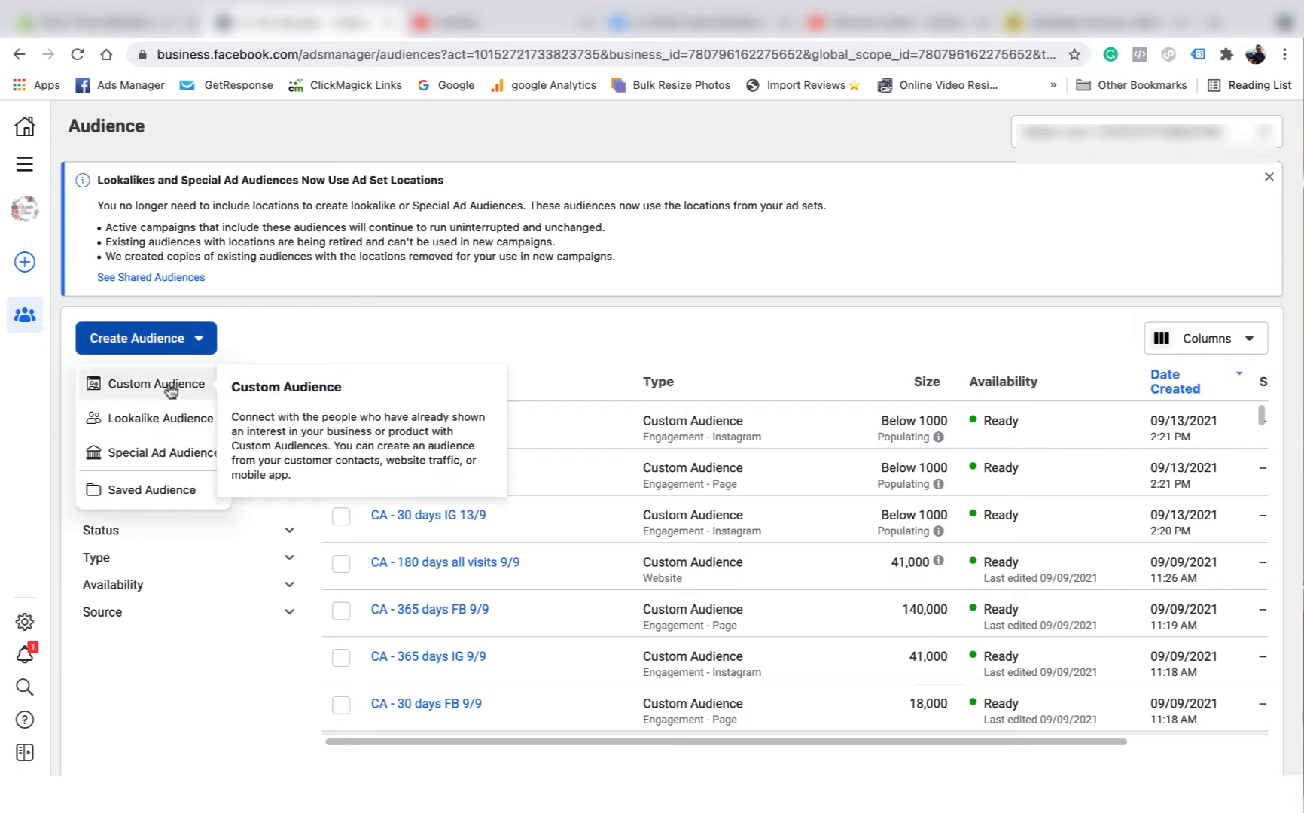
{"action": "left_click", "coordinate": [175, 384]}
{"action": "left_click", "coordinate": [669, 516]}
{"action": "left_click", "coordinate": [929, 621]}
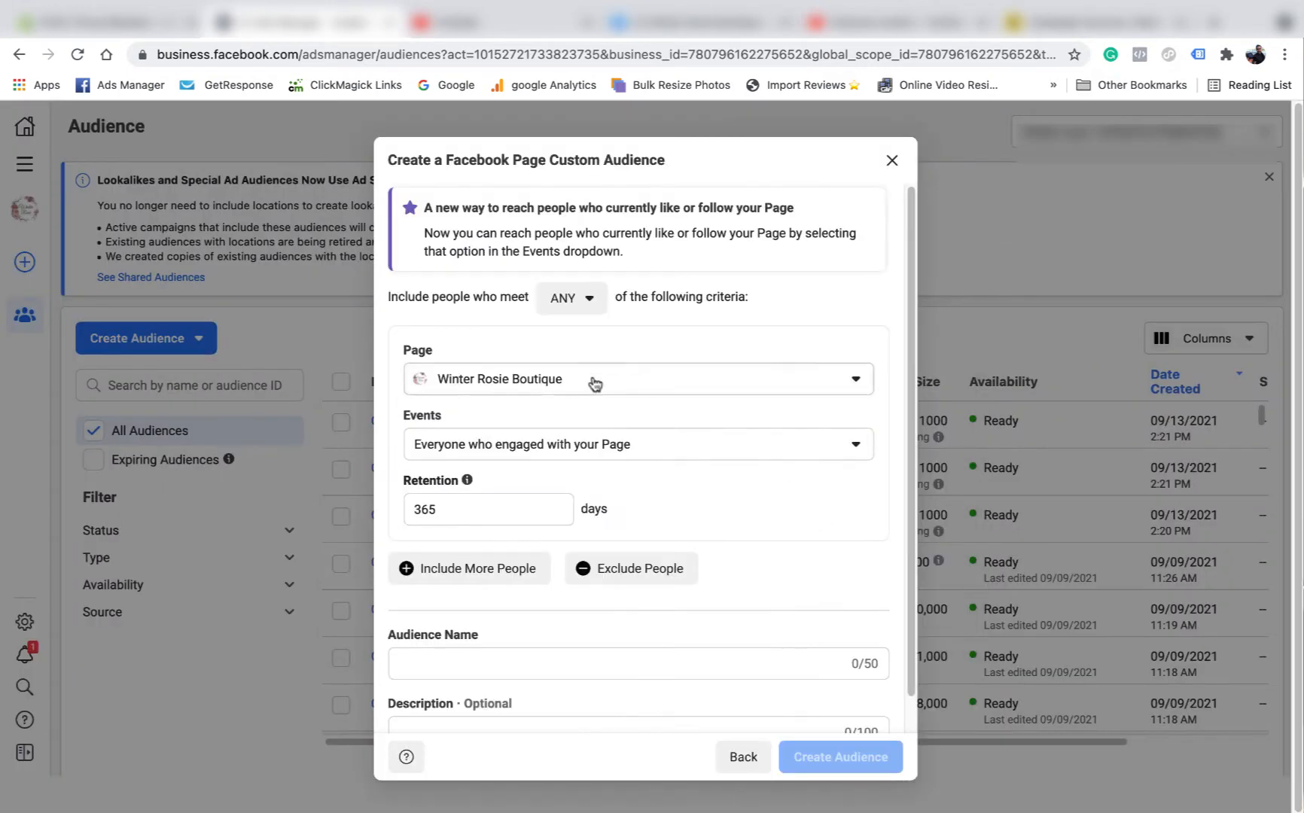
{"action": "scroll", "coordinate": [490, 587], "scroll_direction": "down", "scroll_amount": 1}
{"action": "left_click", "coordinate": [433, 638]}
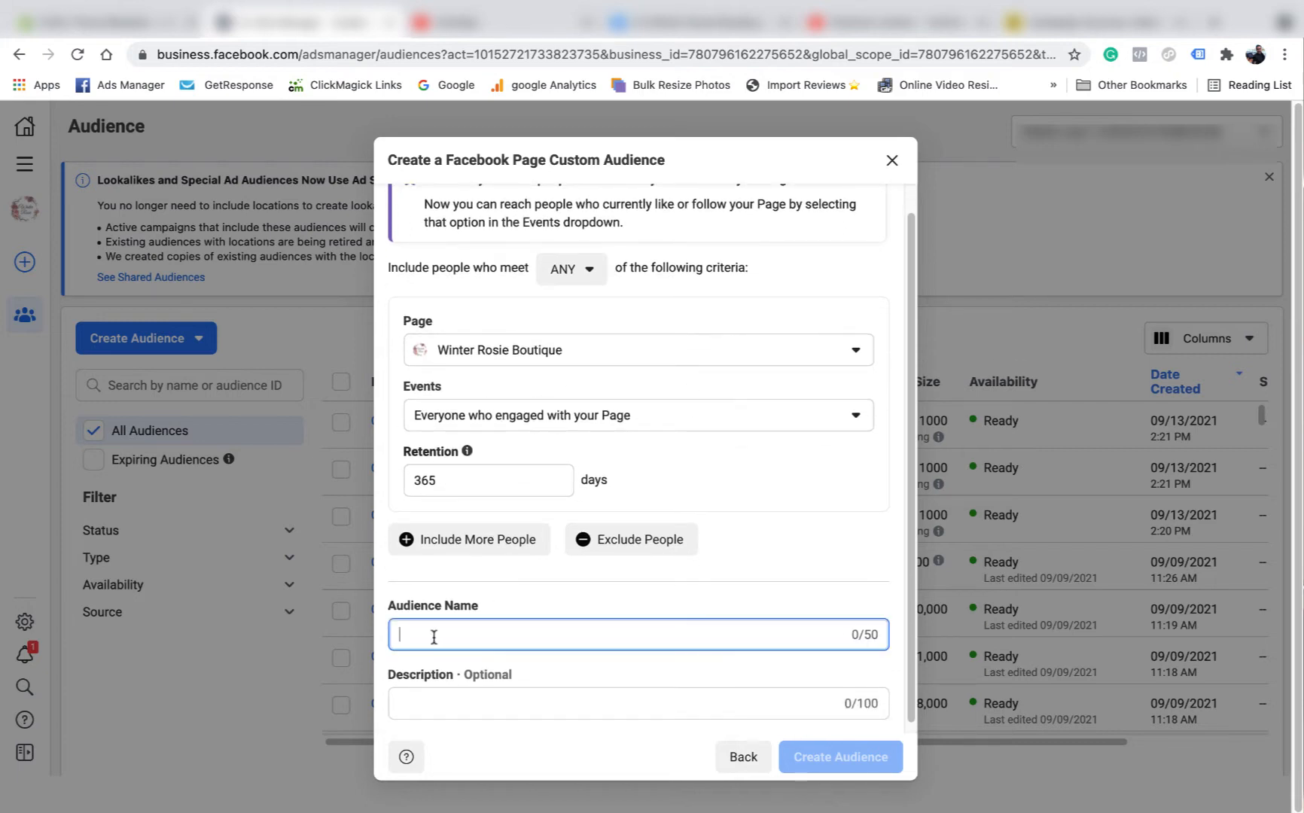
{"action": "type", "text": "CA -"}
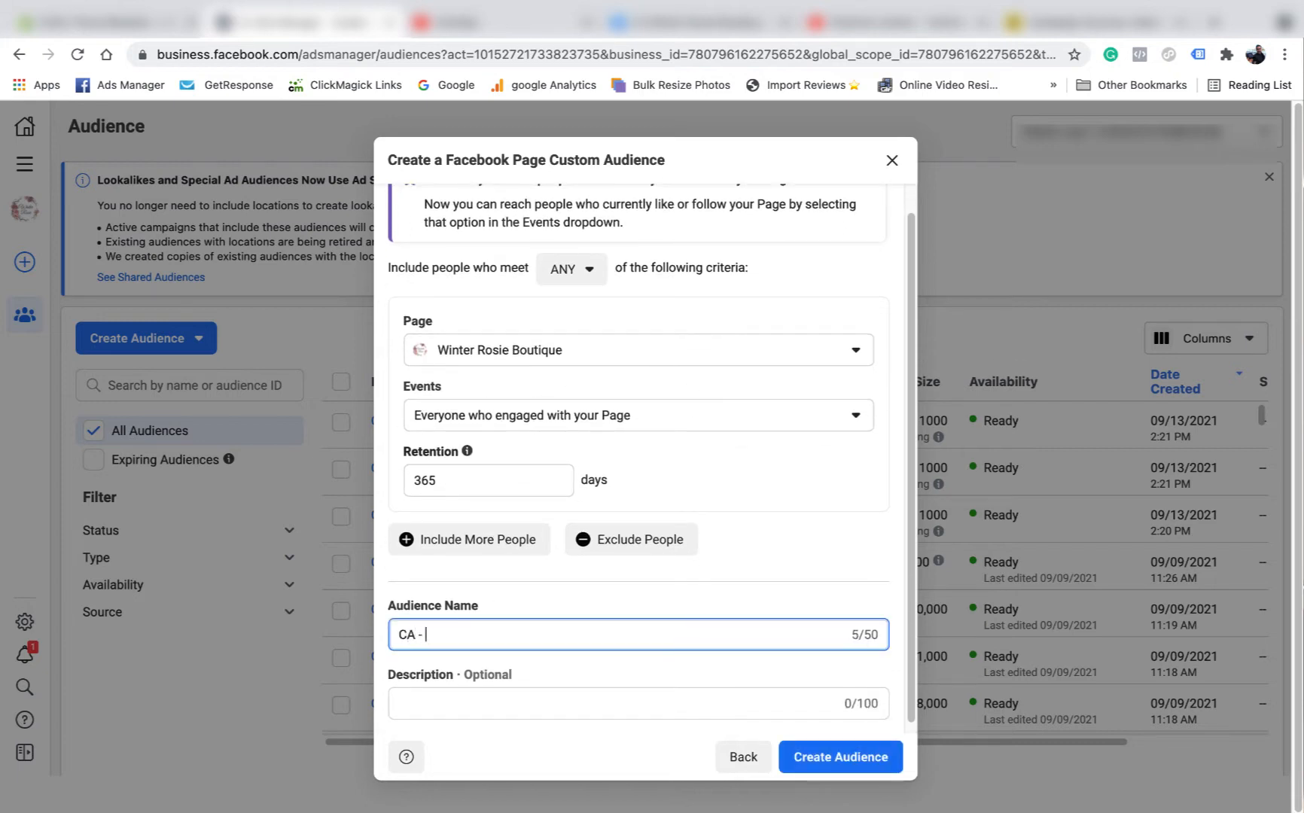
{"action": "type", "text": " 365 FB 13/9"}
{"action": "left_click", "coordinate": [866, 764]}
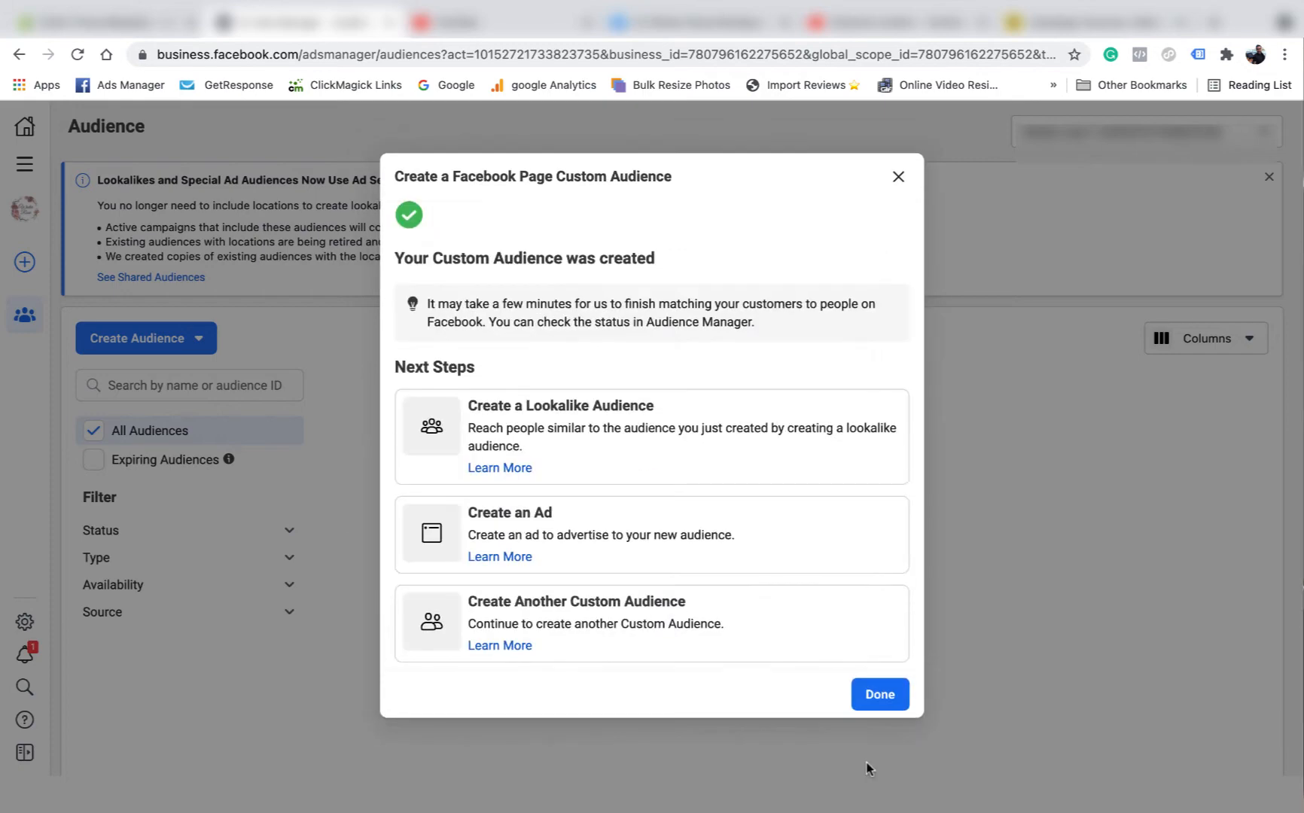
{"action": "left_click", "coordinate": [881, 695]}
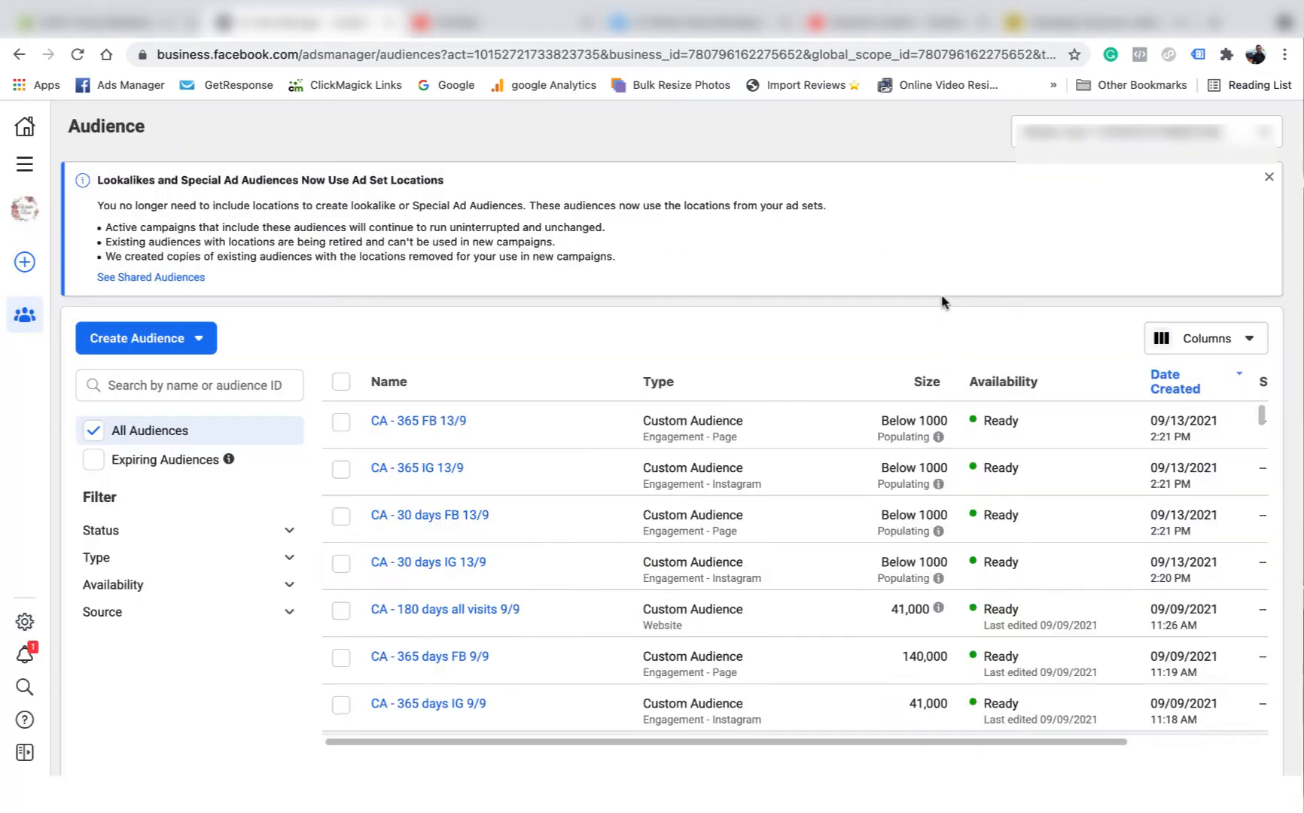
- Start a Website custom audience of all visitors with a 180-day retention period
{"action": "left_click", "coordinate": [185, 342]}
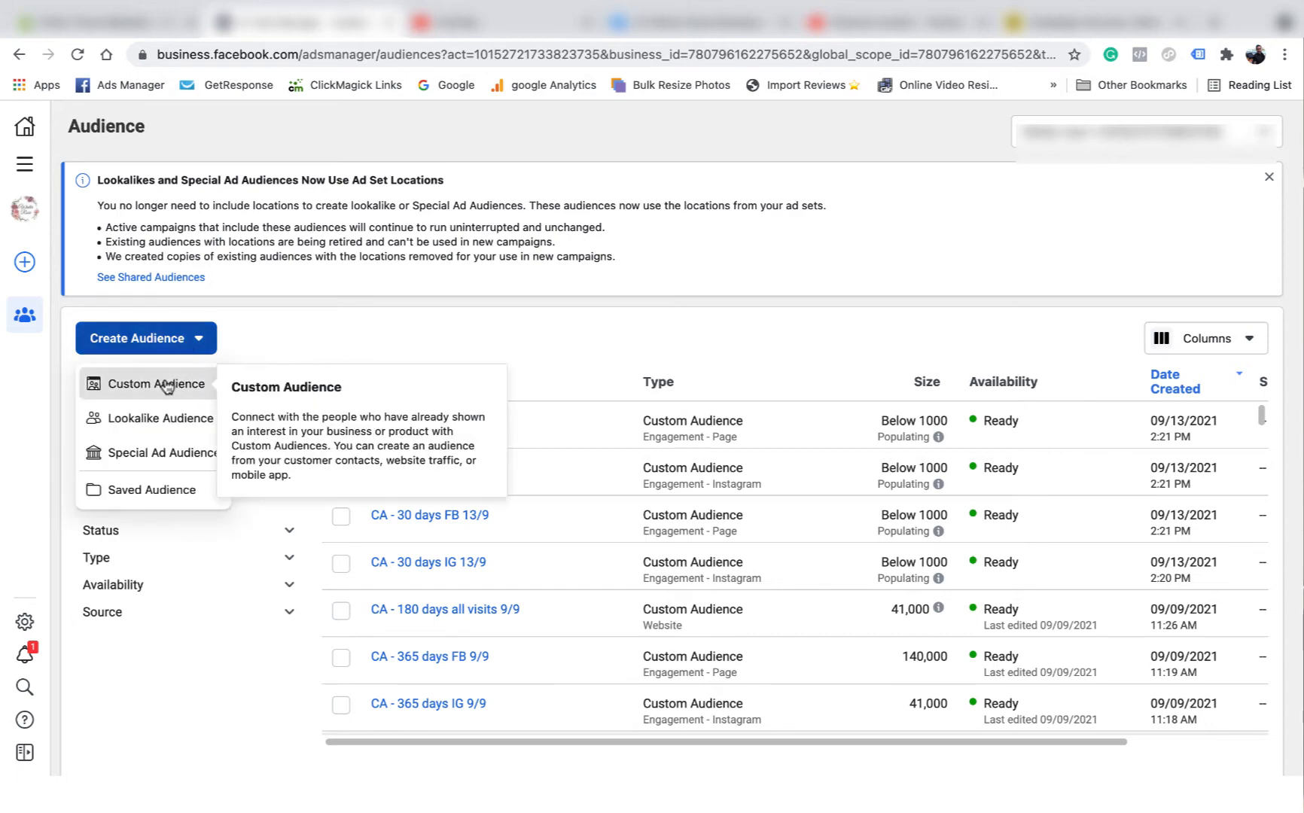
{"action": "left_click", "coordinate": [178, 382]}
{"action": "left_click", "coordinate": [403, 324]}
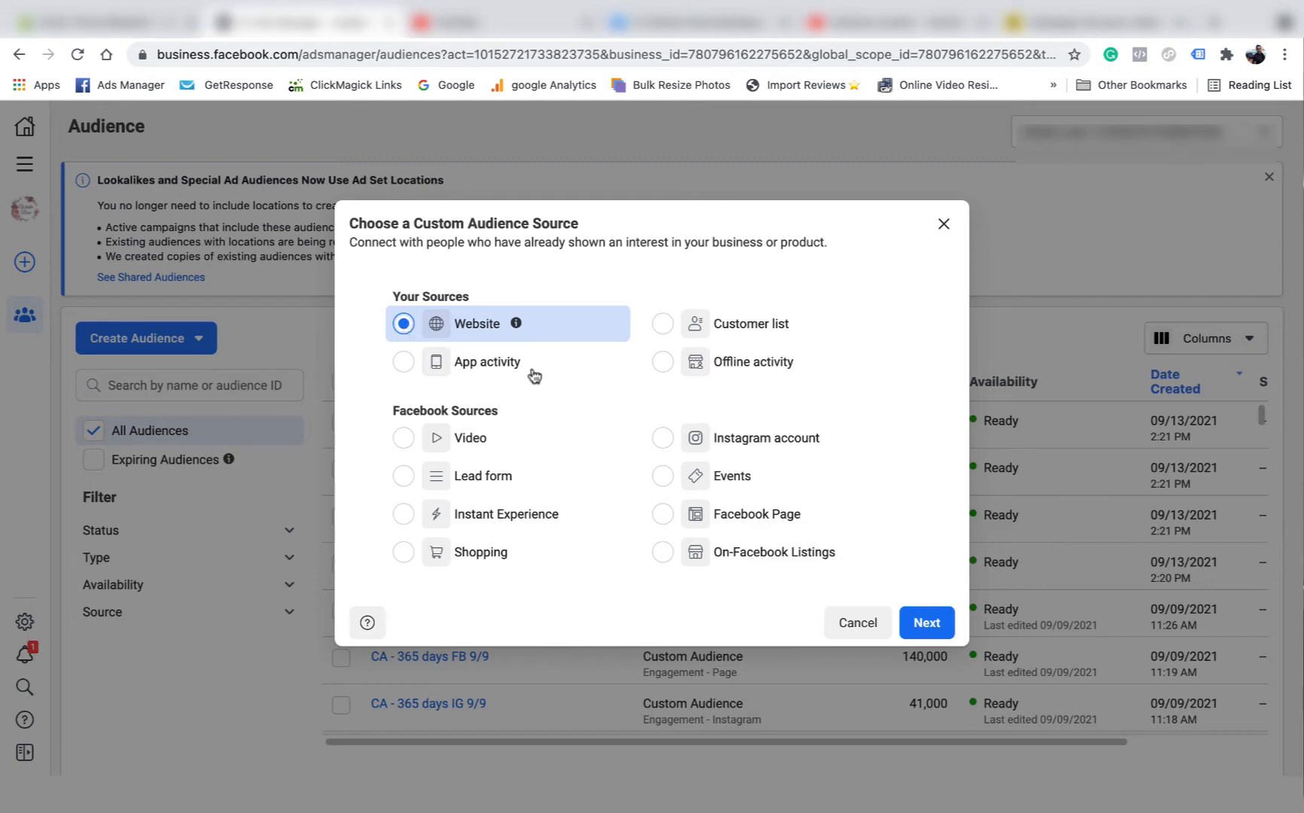
{"action": "left_click", "coordinate": [927, 621]}
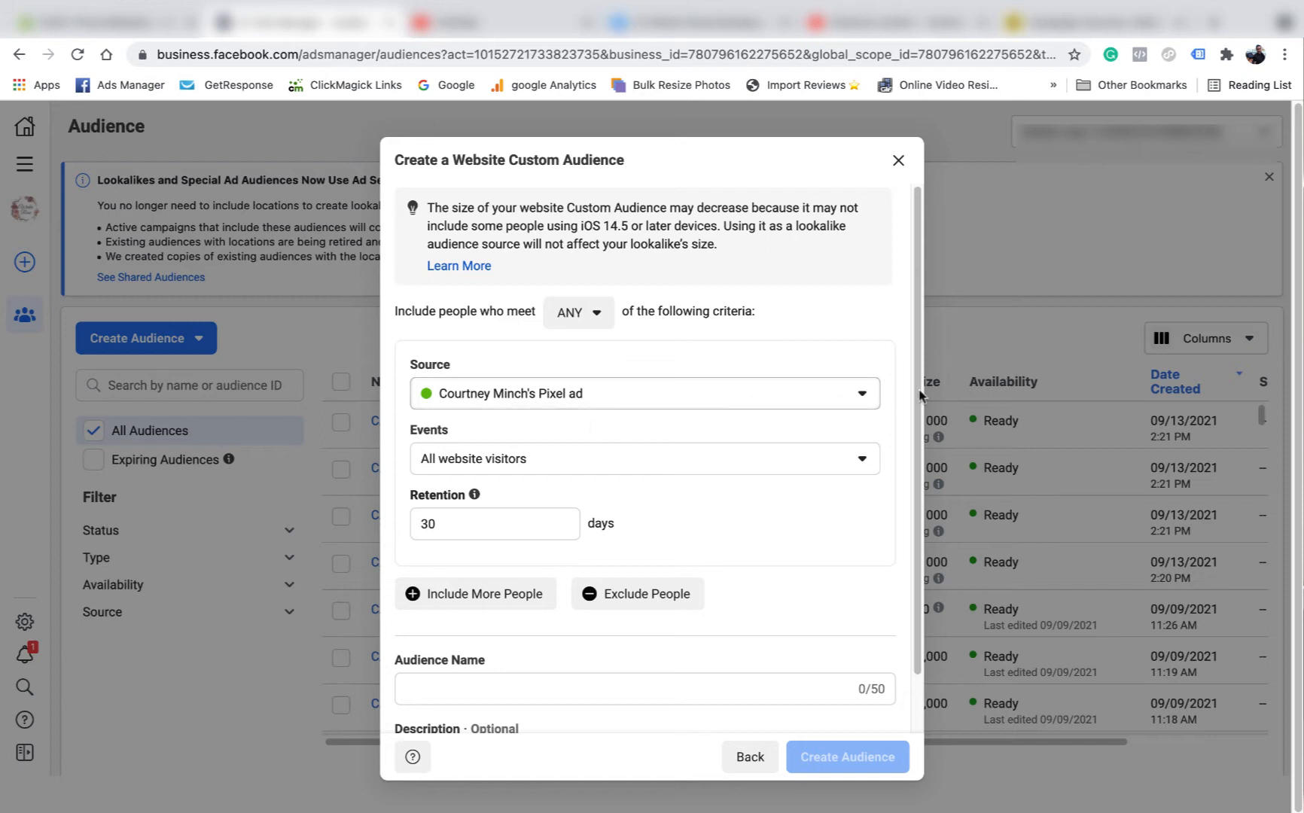
{"action": "scroll", "coordinate": [843, 441], "scroll_direction": "down", "scroll_amount": 2}
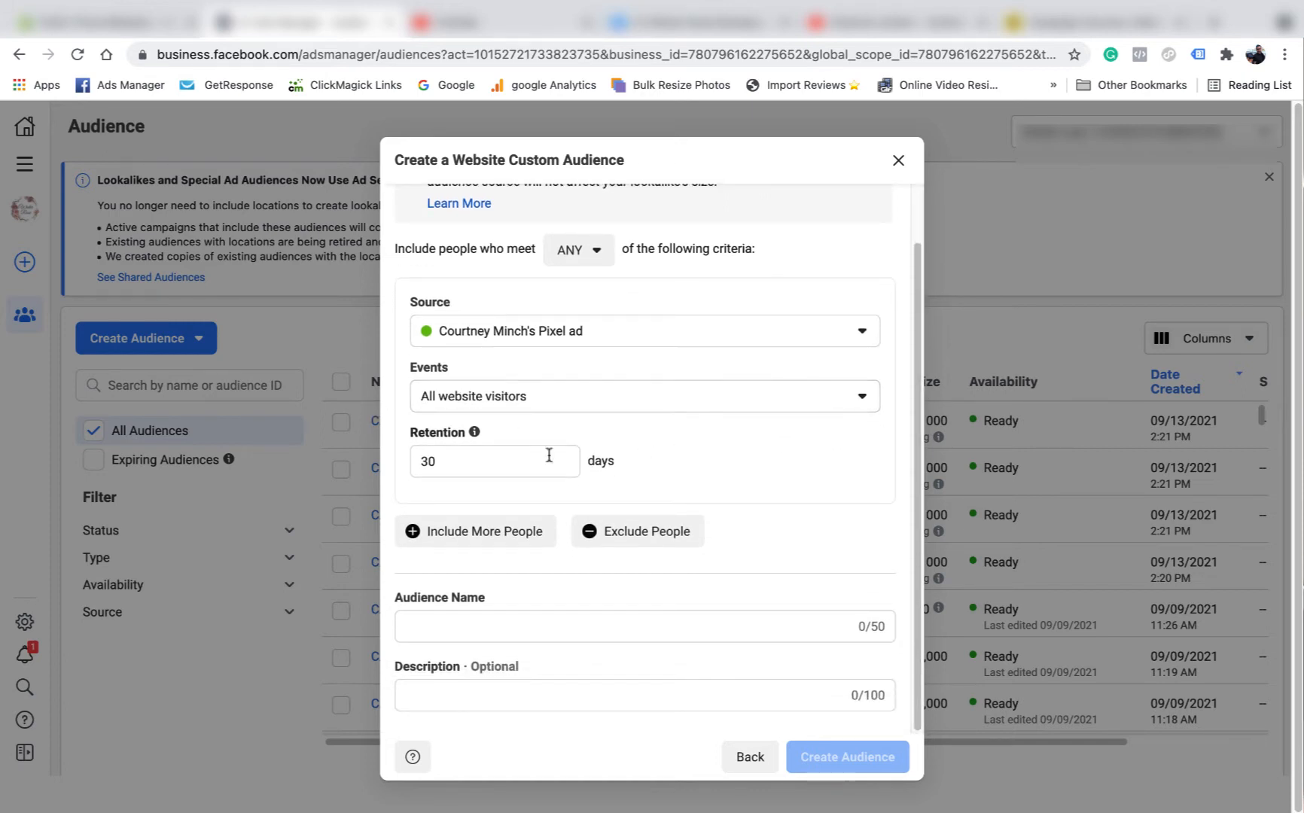
{"action": "left_click", "coordinate": [466, 466]}
{"action": "key", "text": "BackSpace"}
{"action": "type", "text": "18"}
{"action": "left_click", "coordinate": [711, 459]}
- Name the audience 'CA - 180 days all websites 13/8' and create it
{"action": "left_click", "coordinate": [447, 619]}
{"action": "type", "text": "CA"}
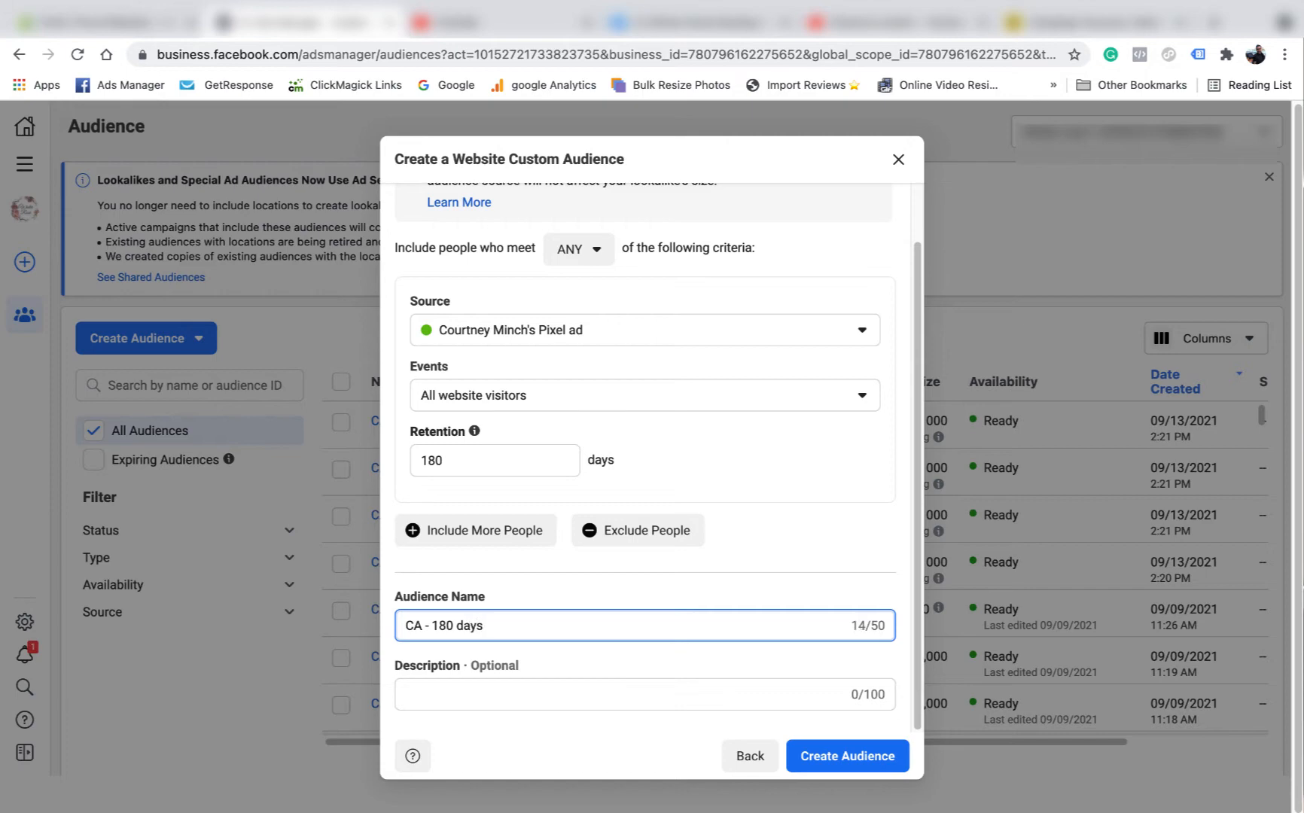
{"action": "type", "text": "- 180 days all websites 13/8"}
{"action": "left_click", "coordinate": [781, 564]}
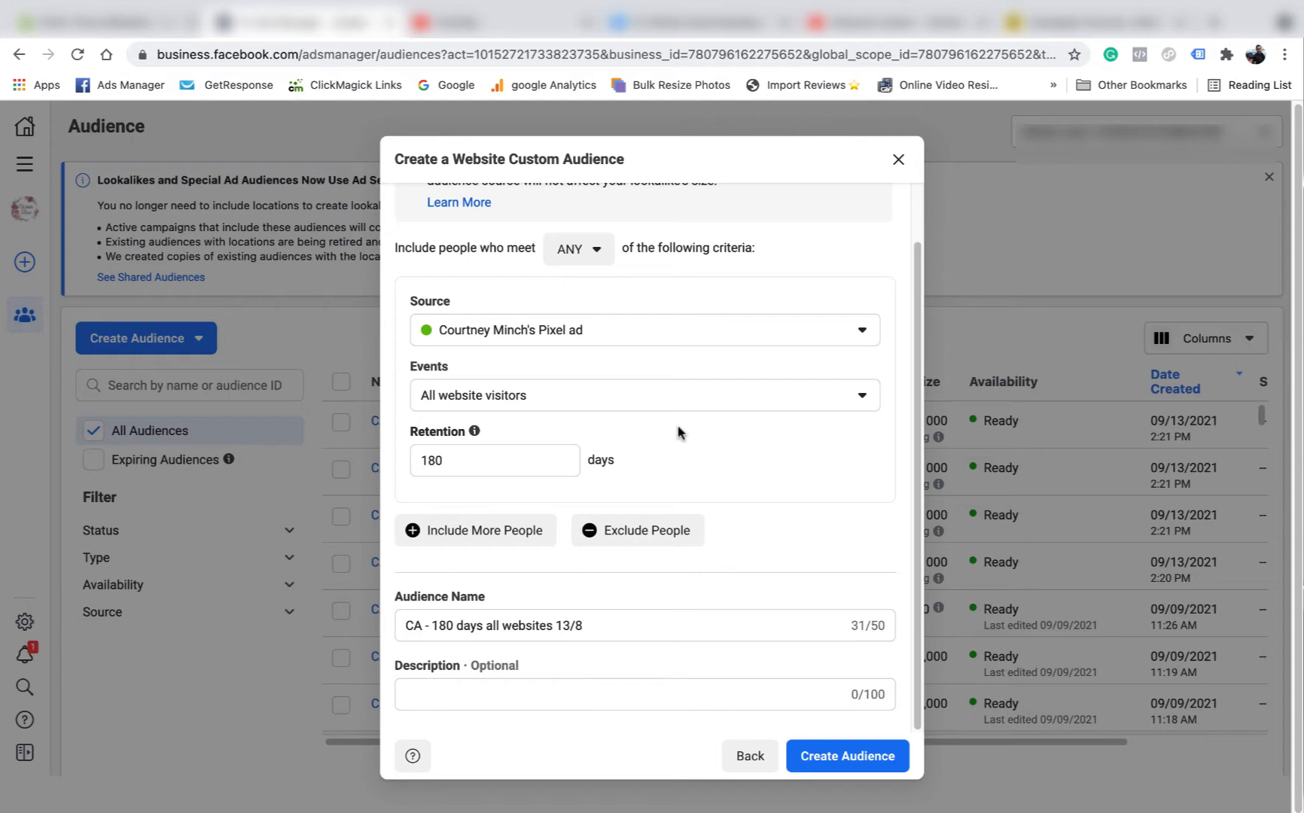
{"action": "left_click", "coordinate": [845, 762]}
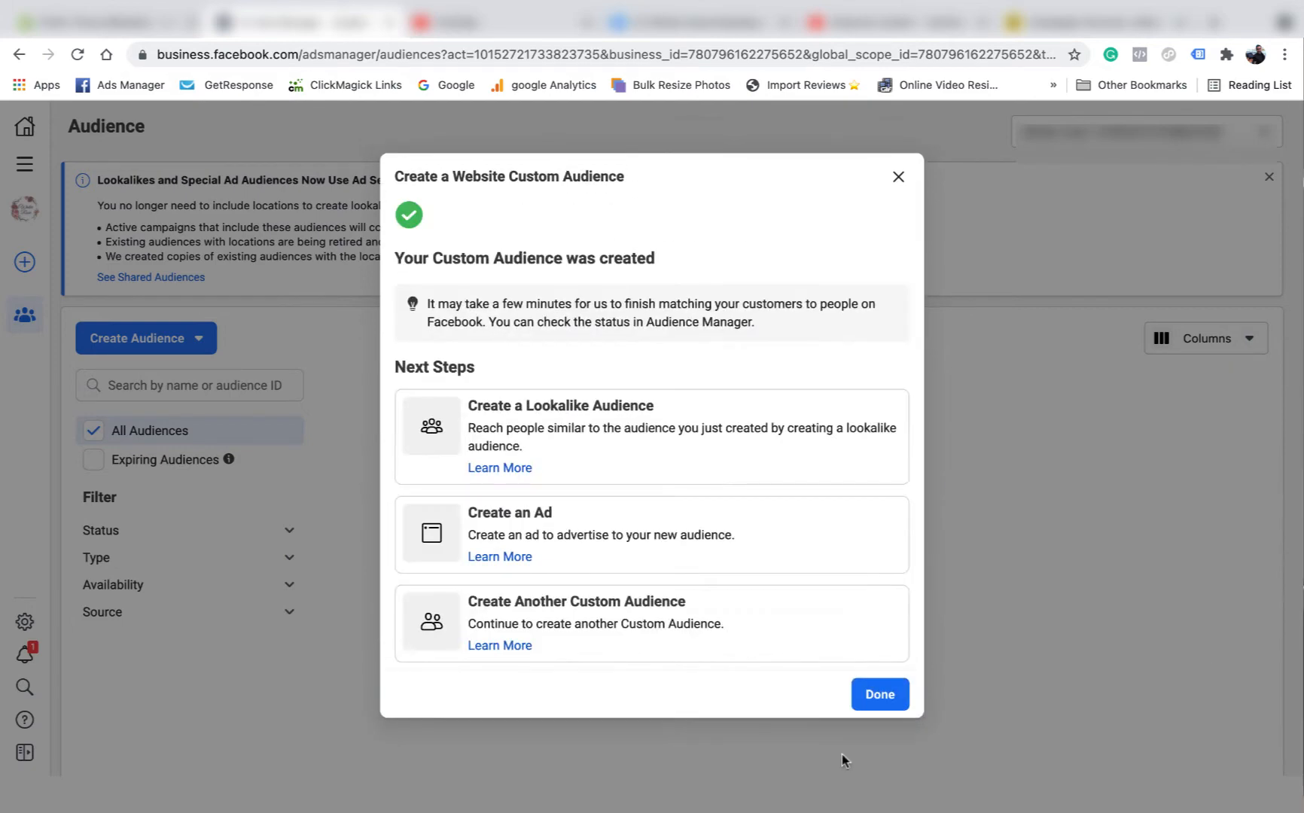
{"action": "left_click", "coordinate": [880, 692]}
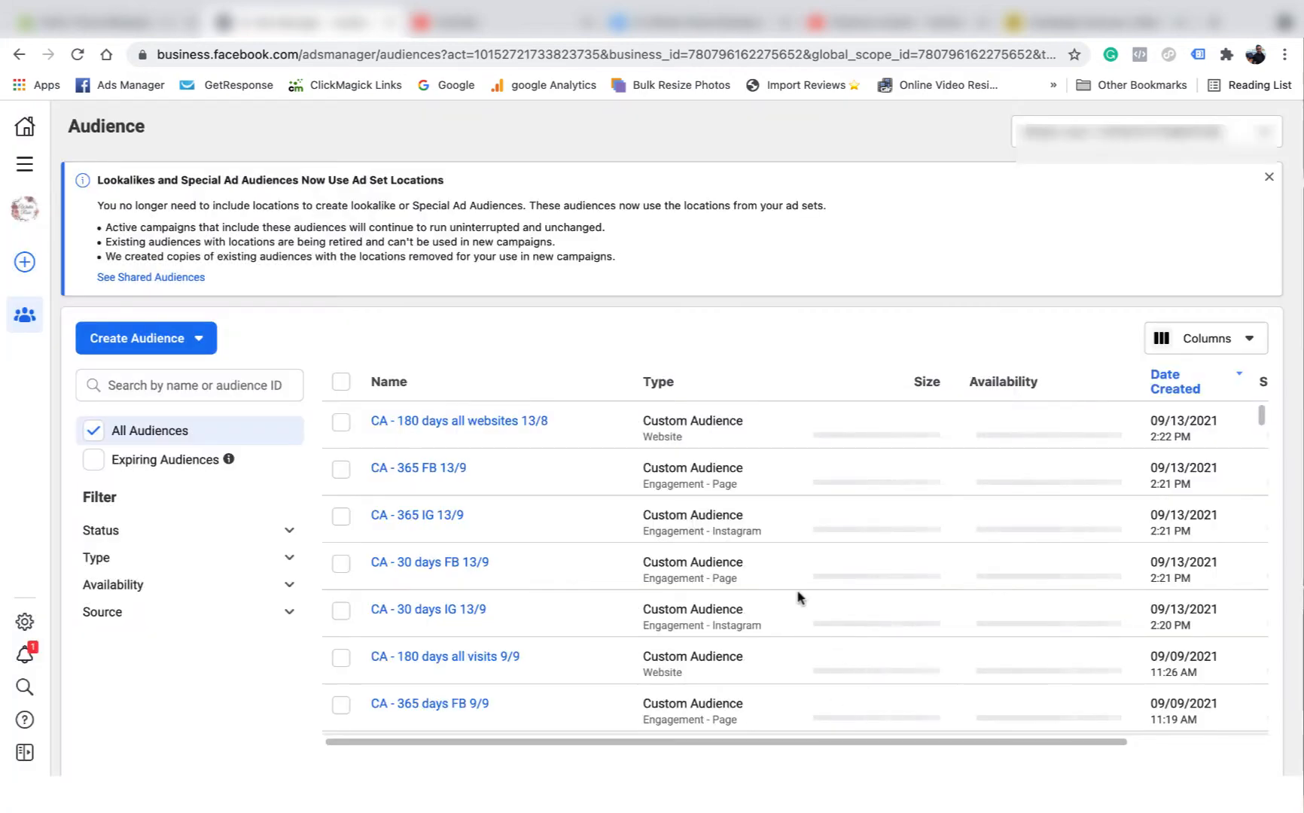
- Check the sizes of the new audiences, then bring up the All Tools menu
{"action": "scroll", "coordinate": [771, 529], "scroll_direction": "down", "scroll_amount": 2}
{"action": "scroll", "coordinate": [771, 530], "scroll_direction": "up", "scroll_amount": 2}
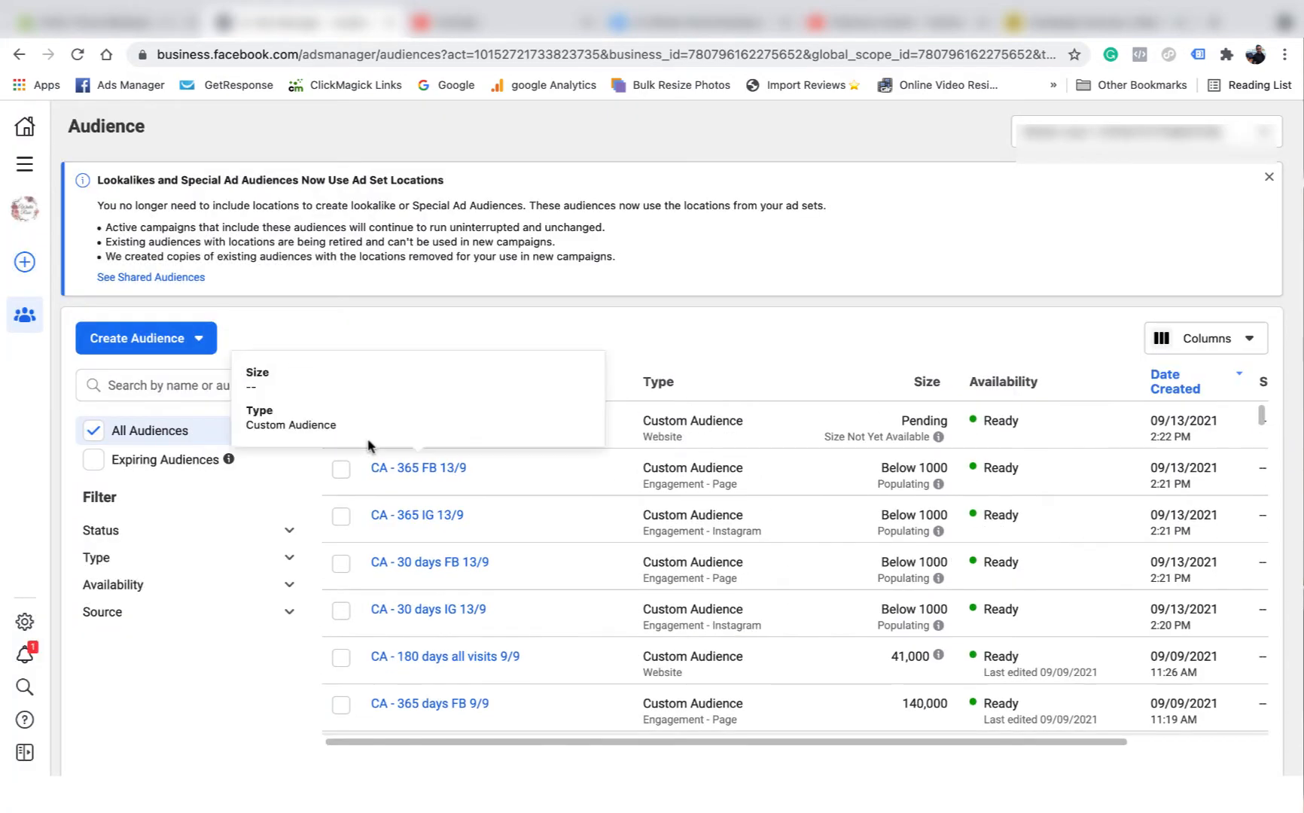
{"action": "mouse_move", "coordinate": [482, 426]}
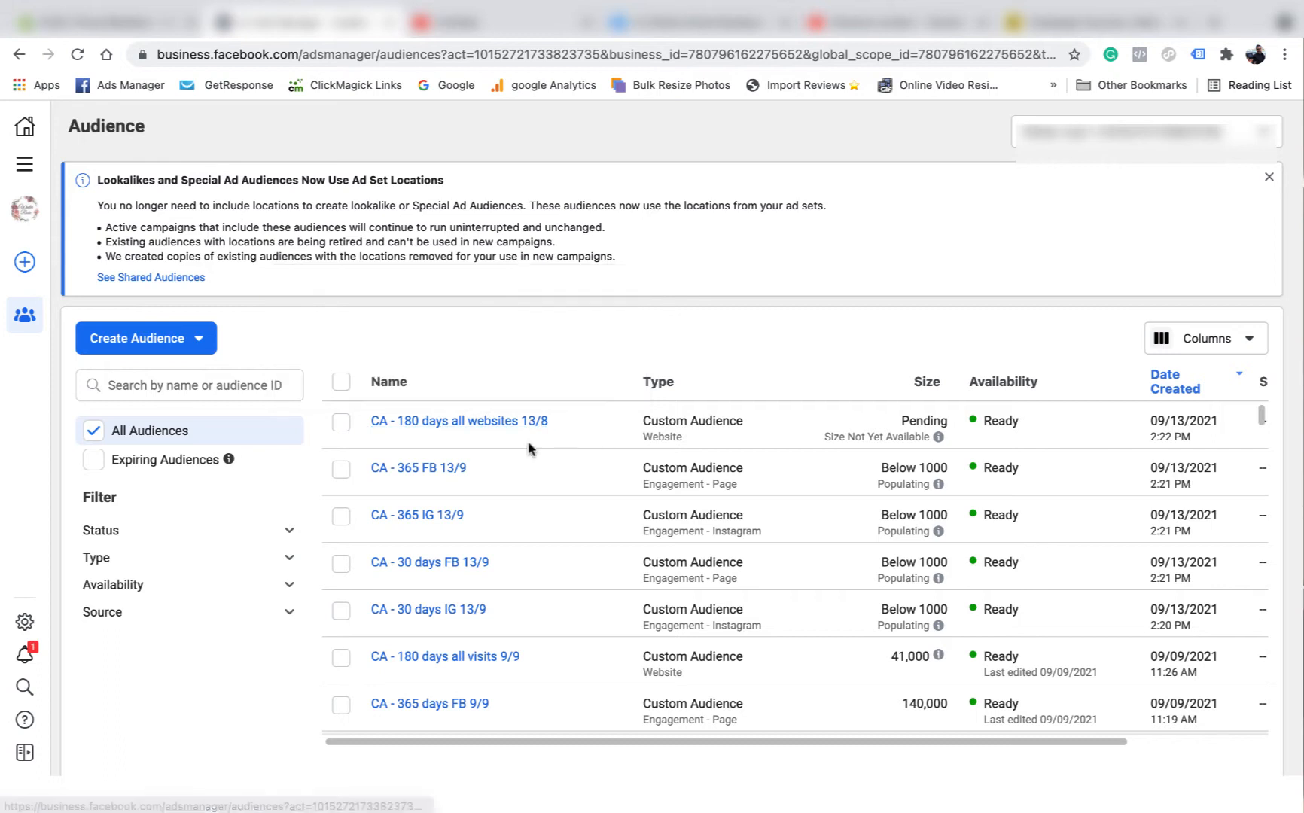
{"action": "mouse_move", "coordinate": [372, 529]}
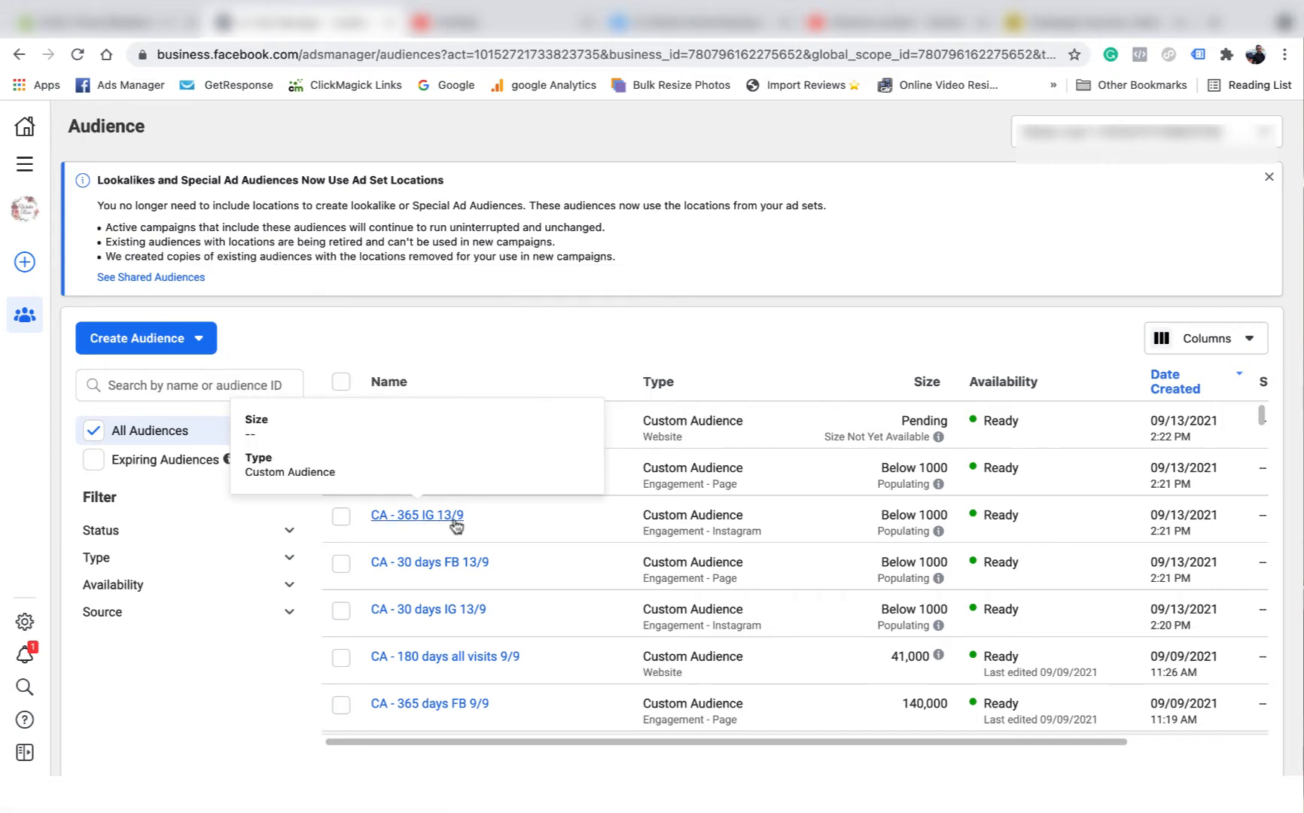
{"action": "mouse_move", "coordinate": [470, 565]}
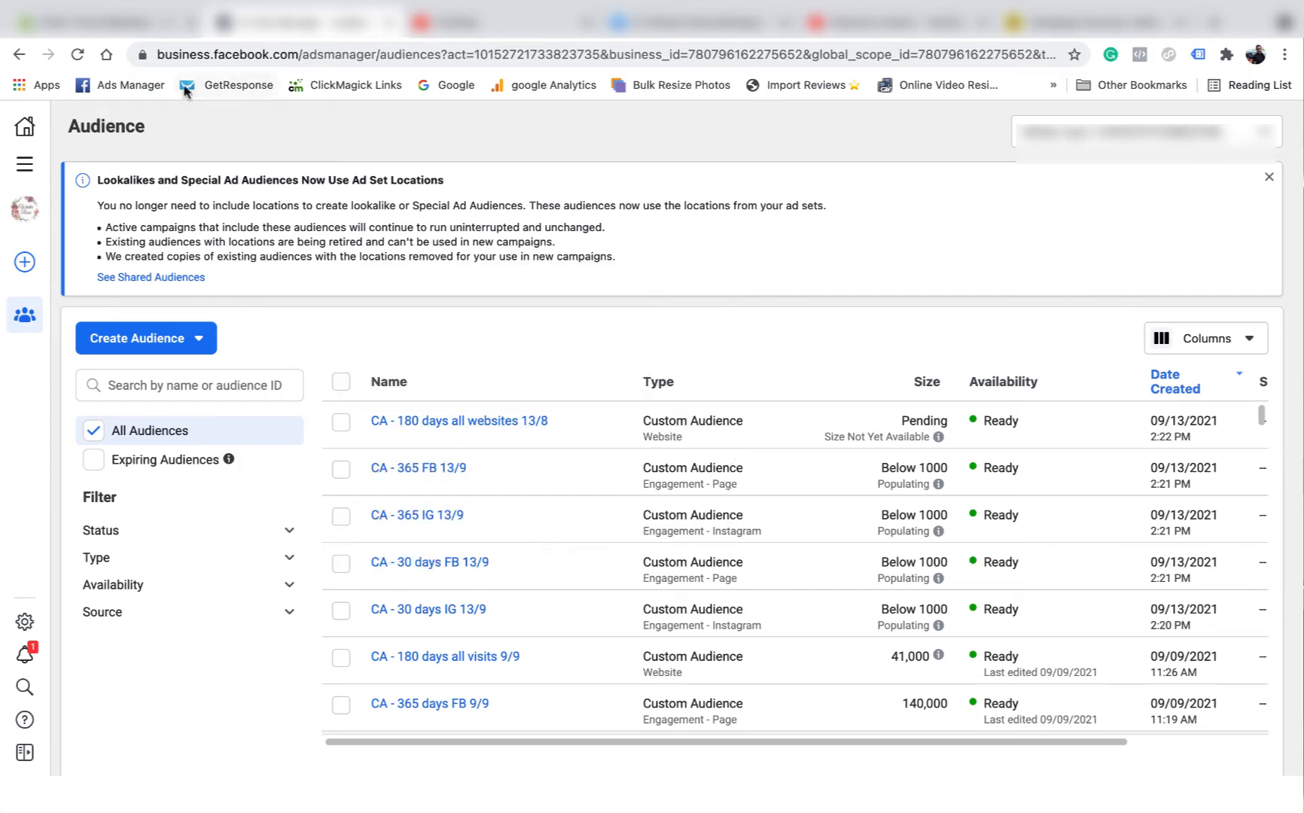
{"action": "left_click", "coordinate": [25, 164]}
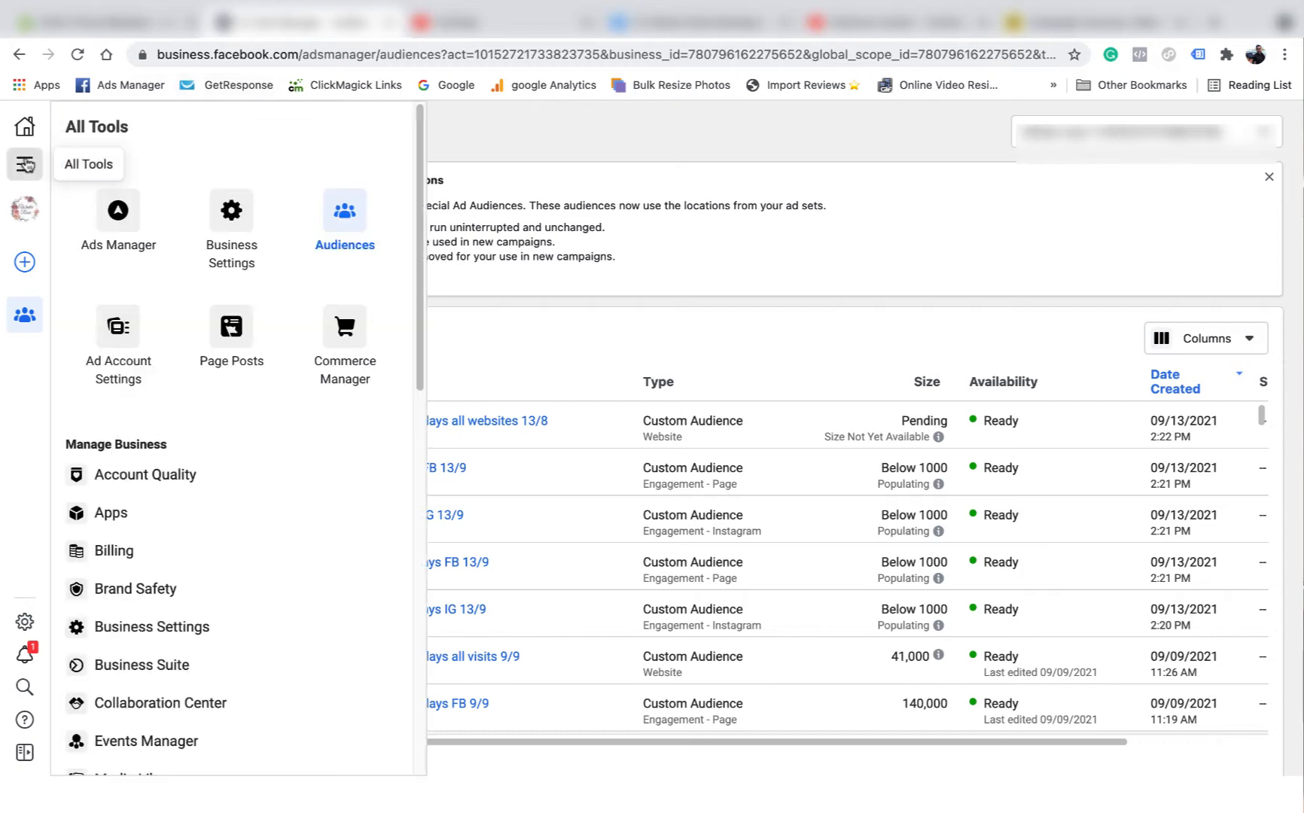
- Create a new campaign draft with the Conversions objective
{"action": "left_click", "coordinate": [136, 211]}
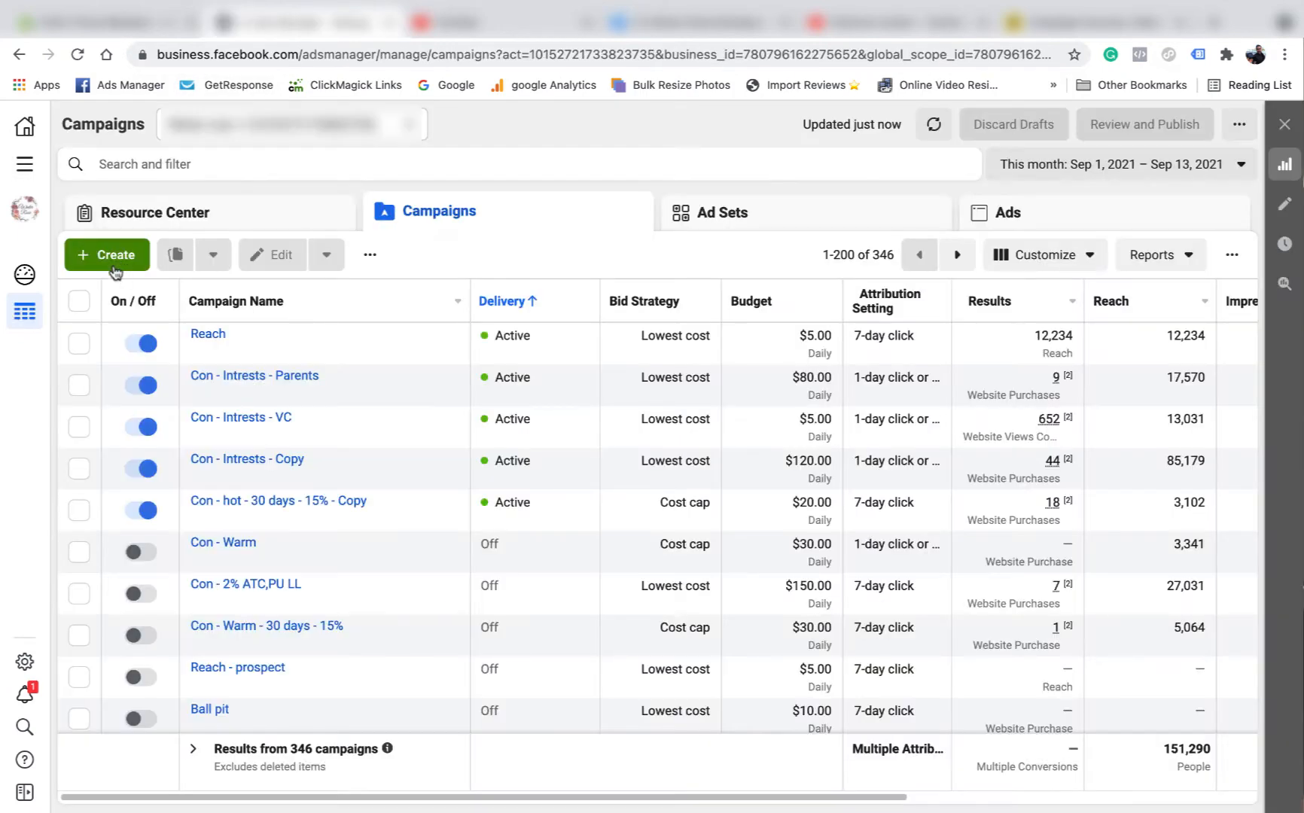
{"action": "left_click", "coordinate": [110, 259]}
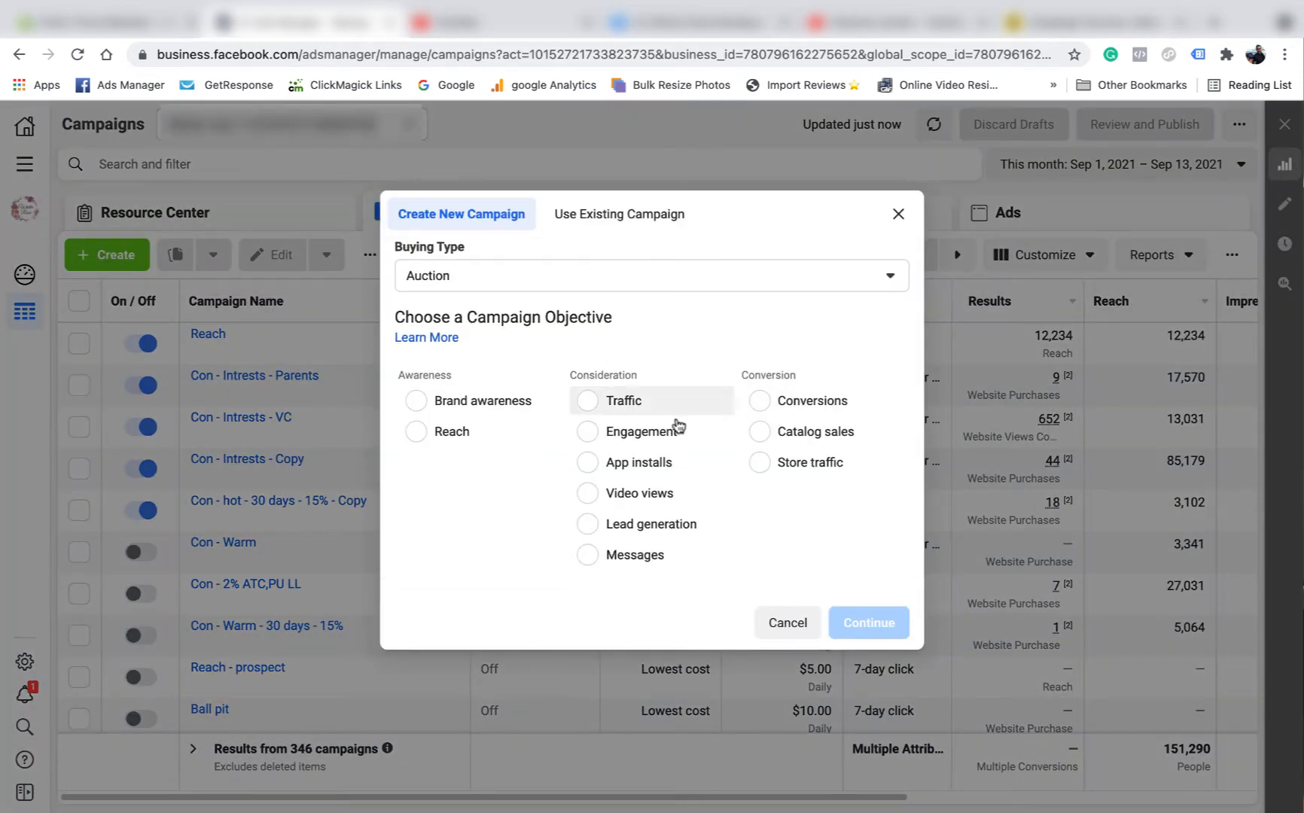
{"action": "left_click", "coordinate": [771, 405]}
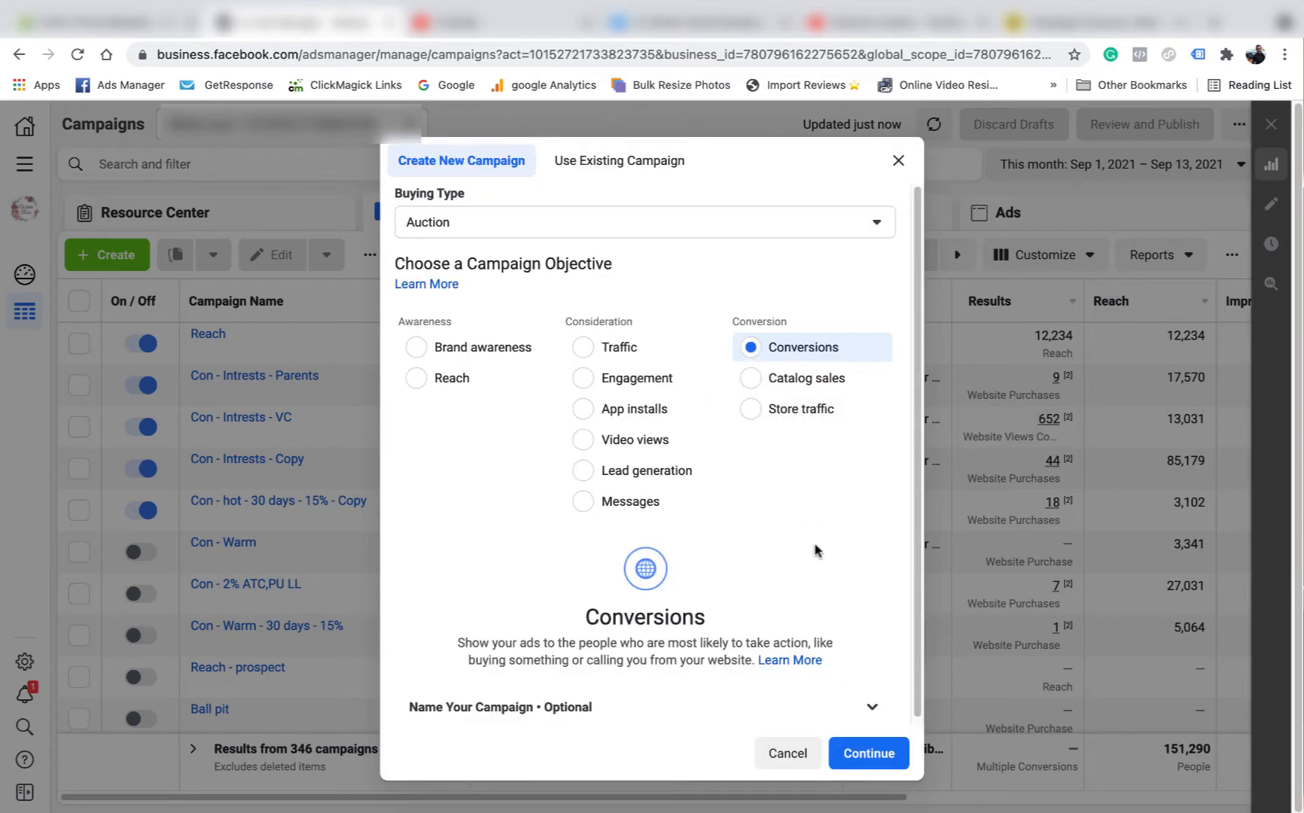
{"action": "left_click", "coordinate": [870, 756]}
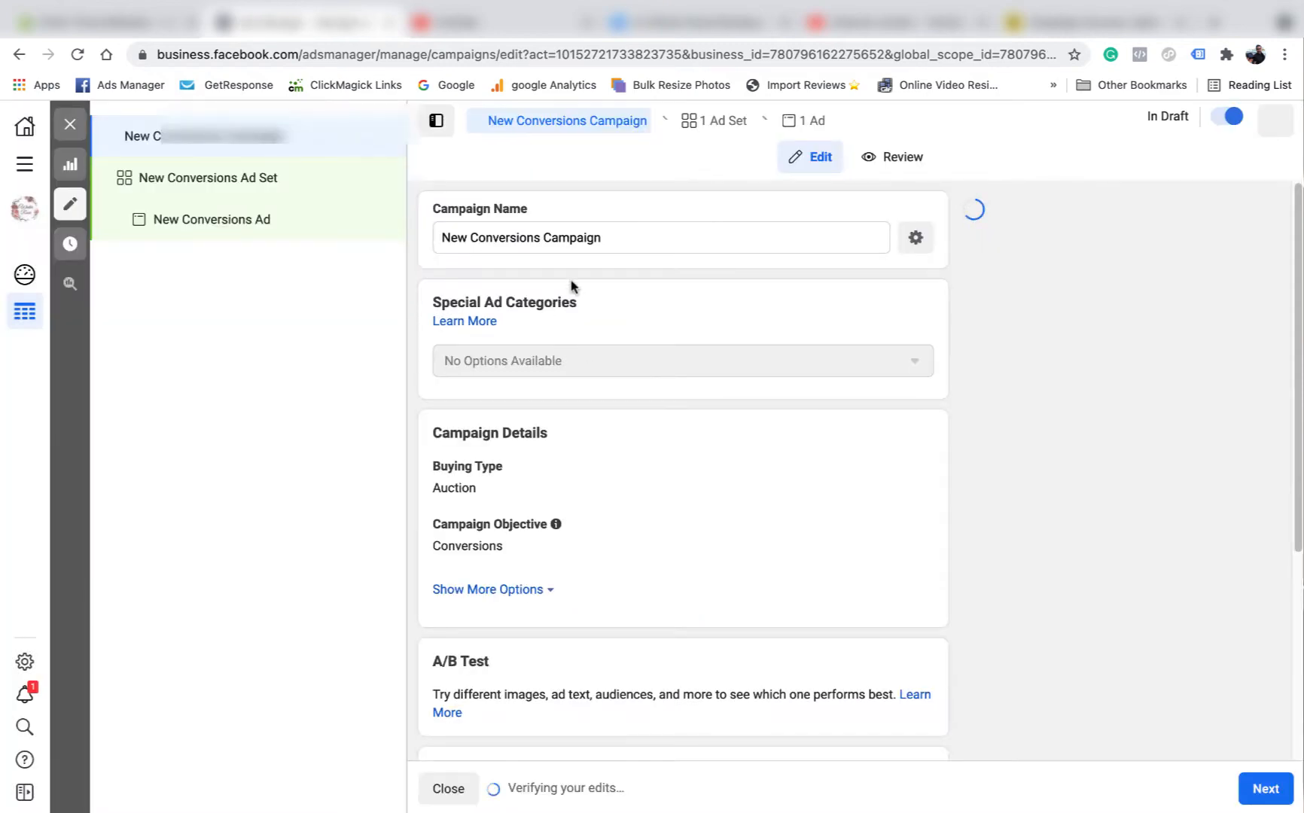
- Rename the campaign to 'Con - Warm'
{"action": "left_click_drag", "start_coordinate": [615, 239], "coordinate": [435, 240]}
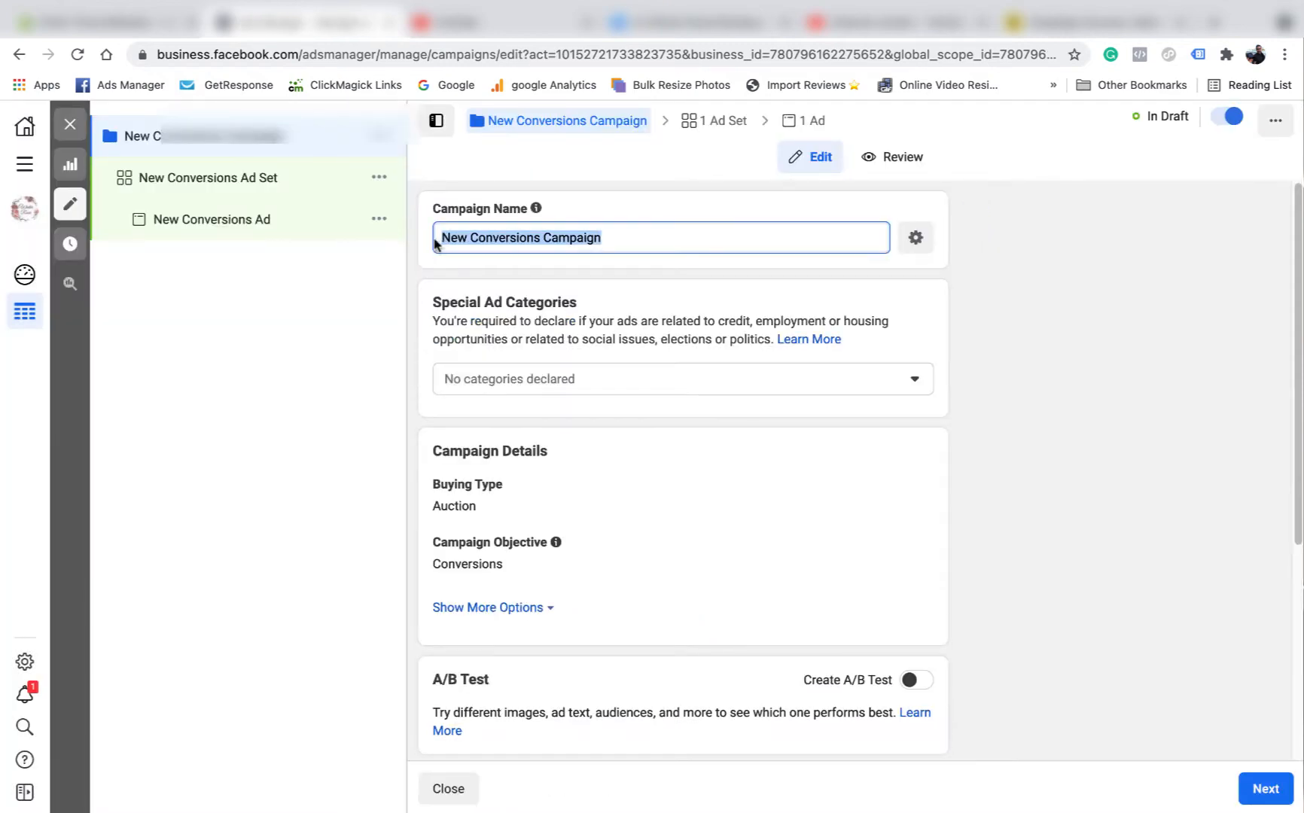
{"action": "type", "text": "Con - Warm"}
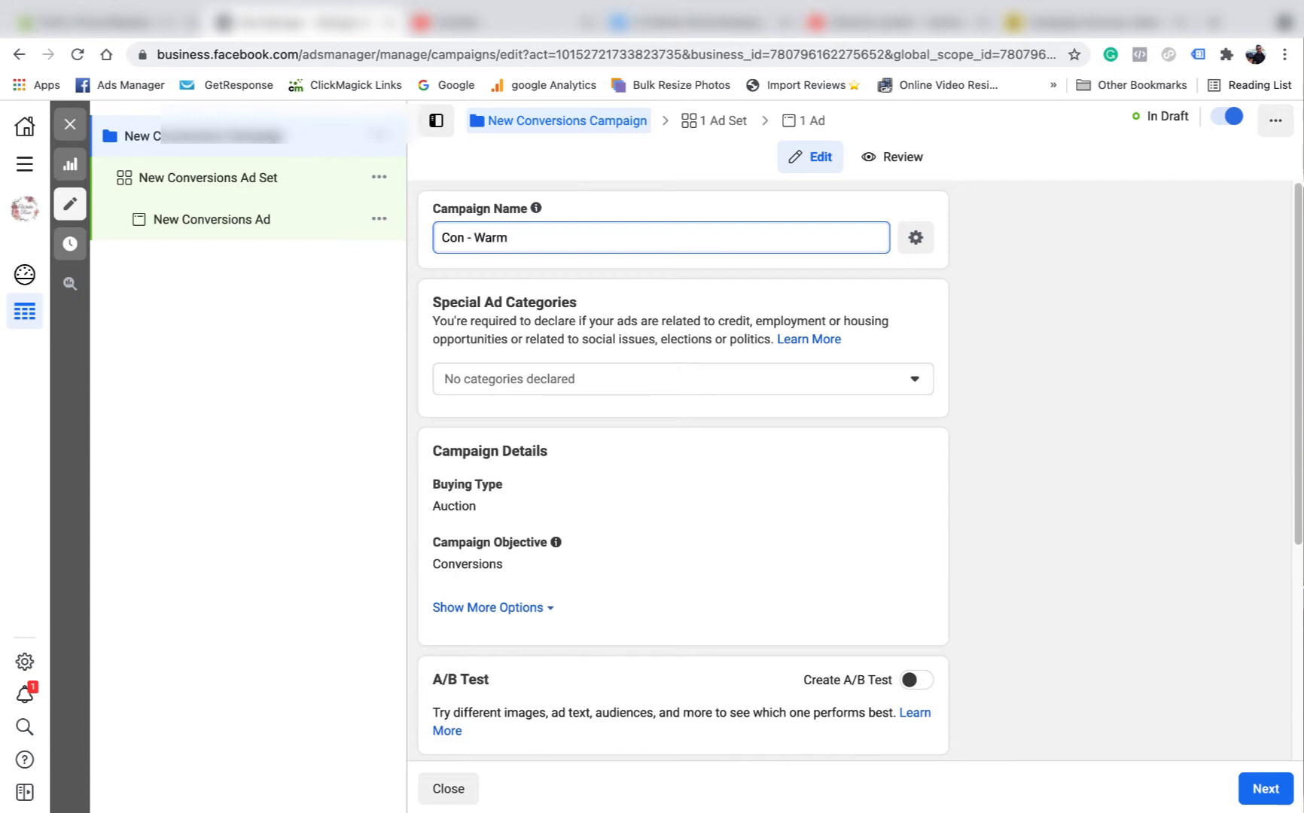
{"action": "left_click", "coordinate": [989, 466]}
- Set the campaign budget to $30.00 daily
{"action": "scroll", "coordinate": [800, 438], "scroll_direction": "down", "scroll_amount": 4}
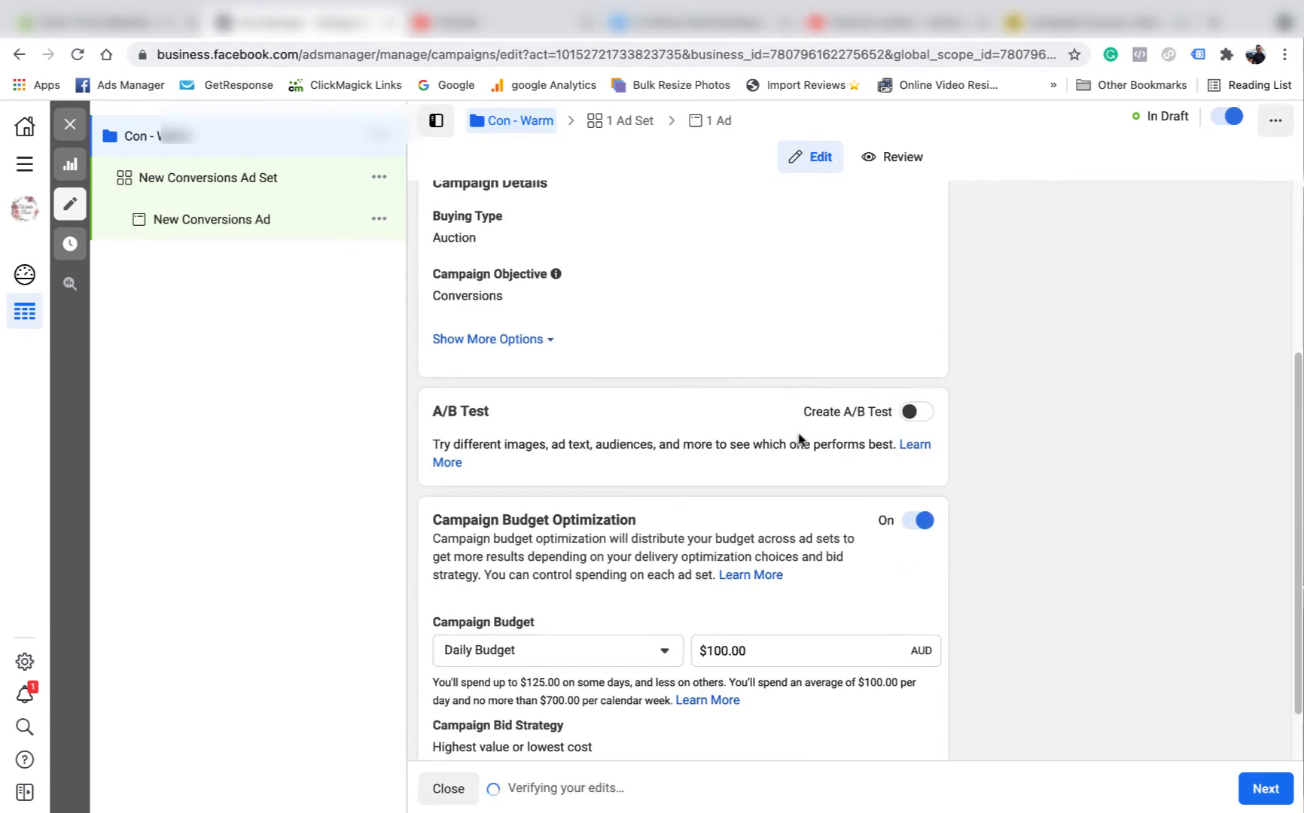
{"action": "left_click", "coordinate": [719, 618]}
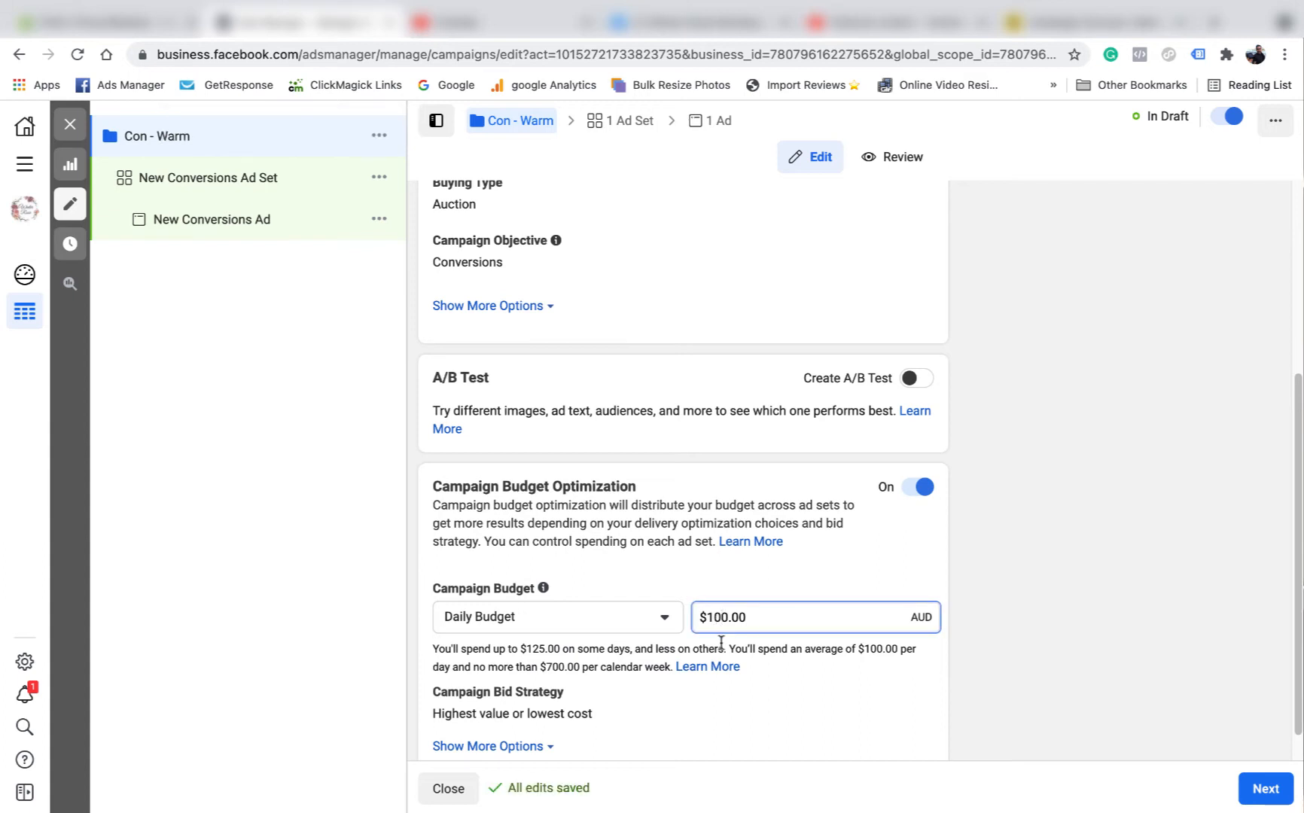
{"action": "left_click", "coordinate": [1109, 551]}
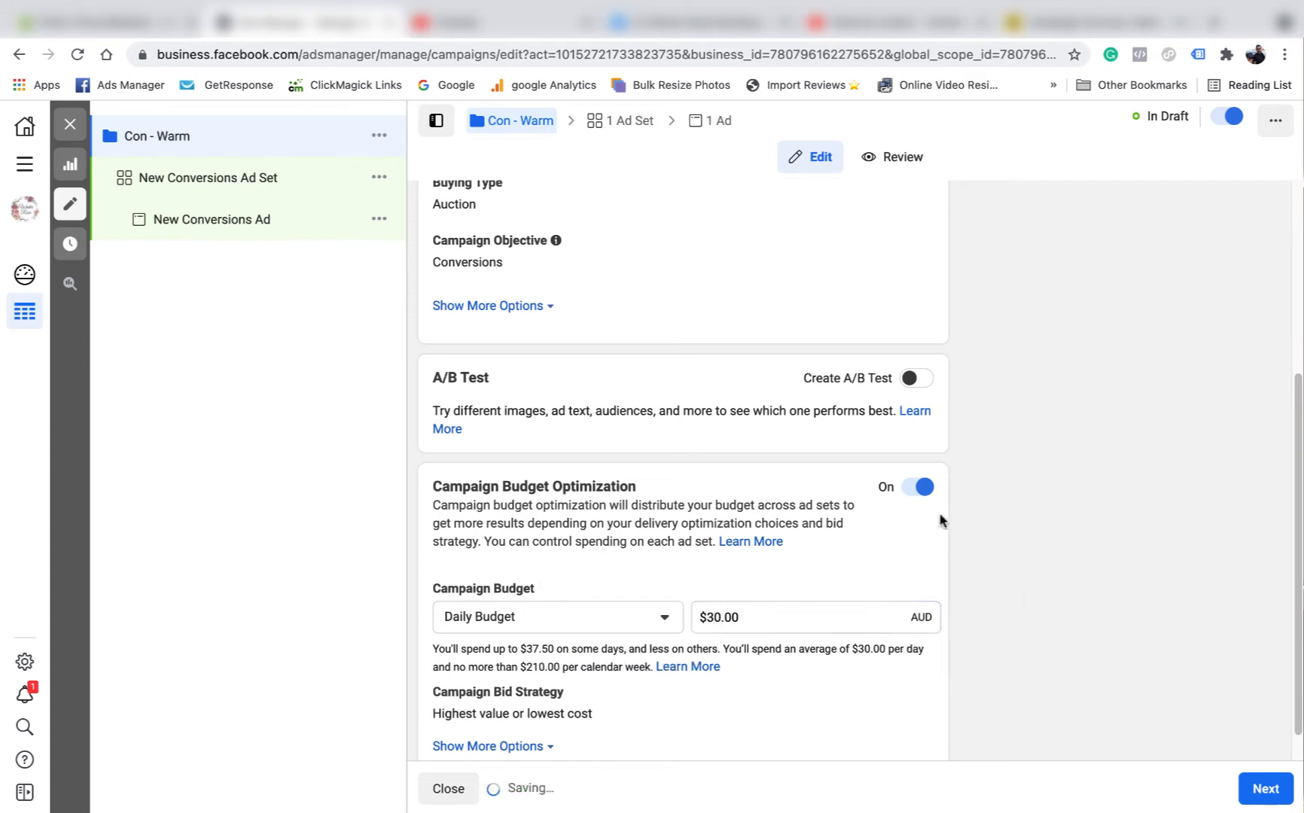
{"action": "scroll", "coordinate": [940, 522], "scroll_direction": "down", "scroll_amount": 1}
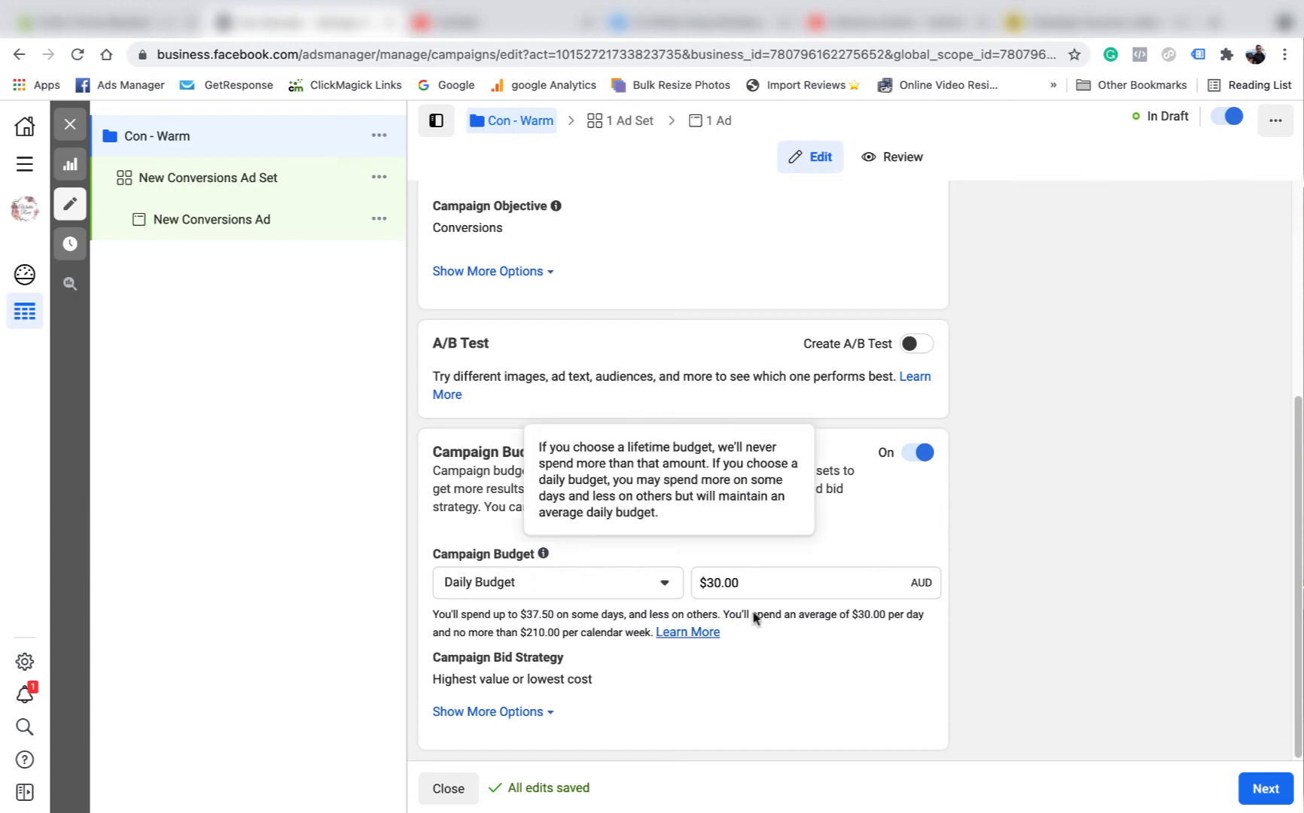
{"action": "mouse_move", "coordinate": [561, 677]}
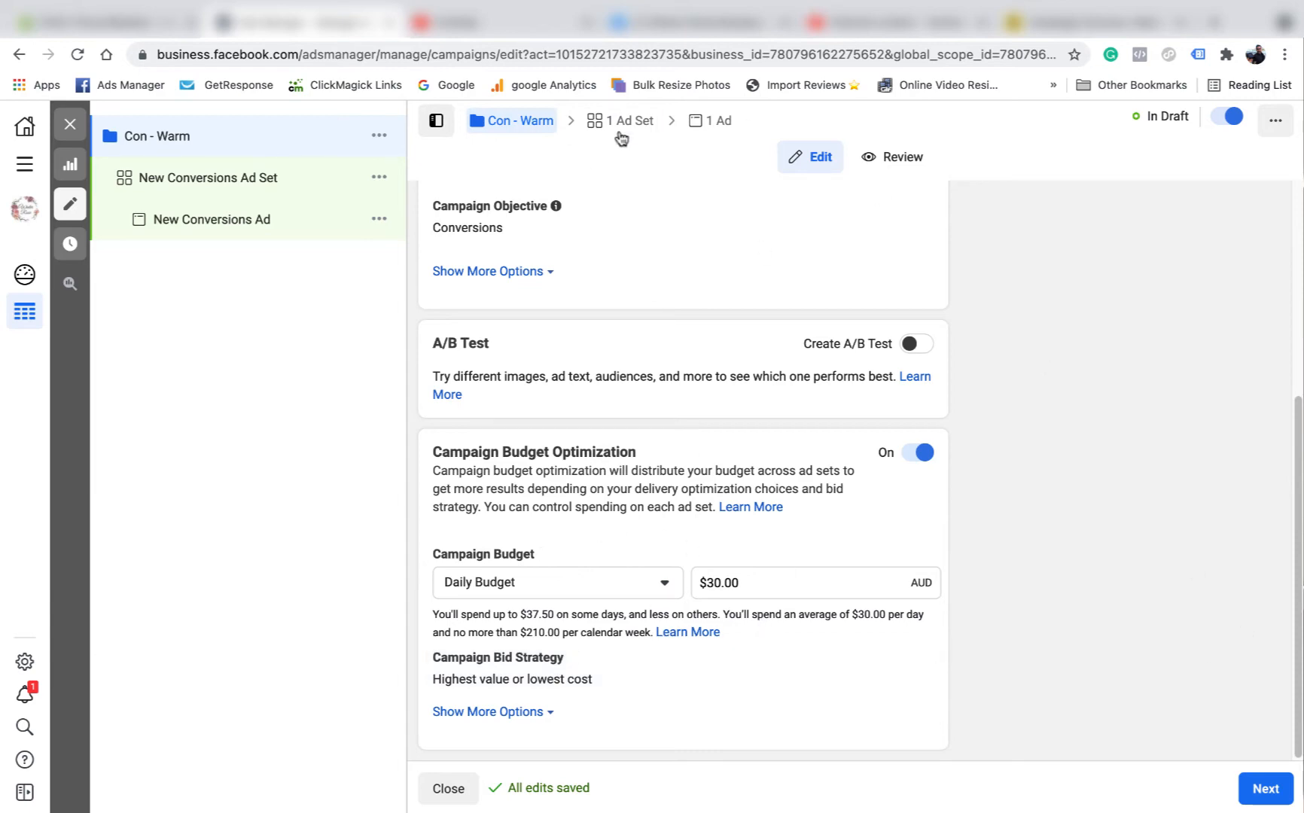
{"action": "scroll", "coordinate": [724, 512], "scroll_direction": "up", "scroll_amount": 5}
{"action": "left_click", "coordinate": [1265, 789]}
{"action": "type", "text": "Con | warm | 30"}
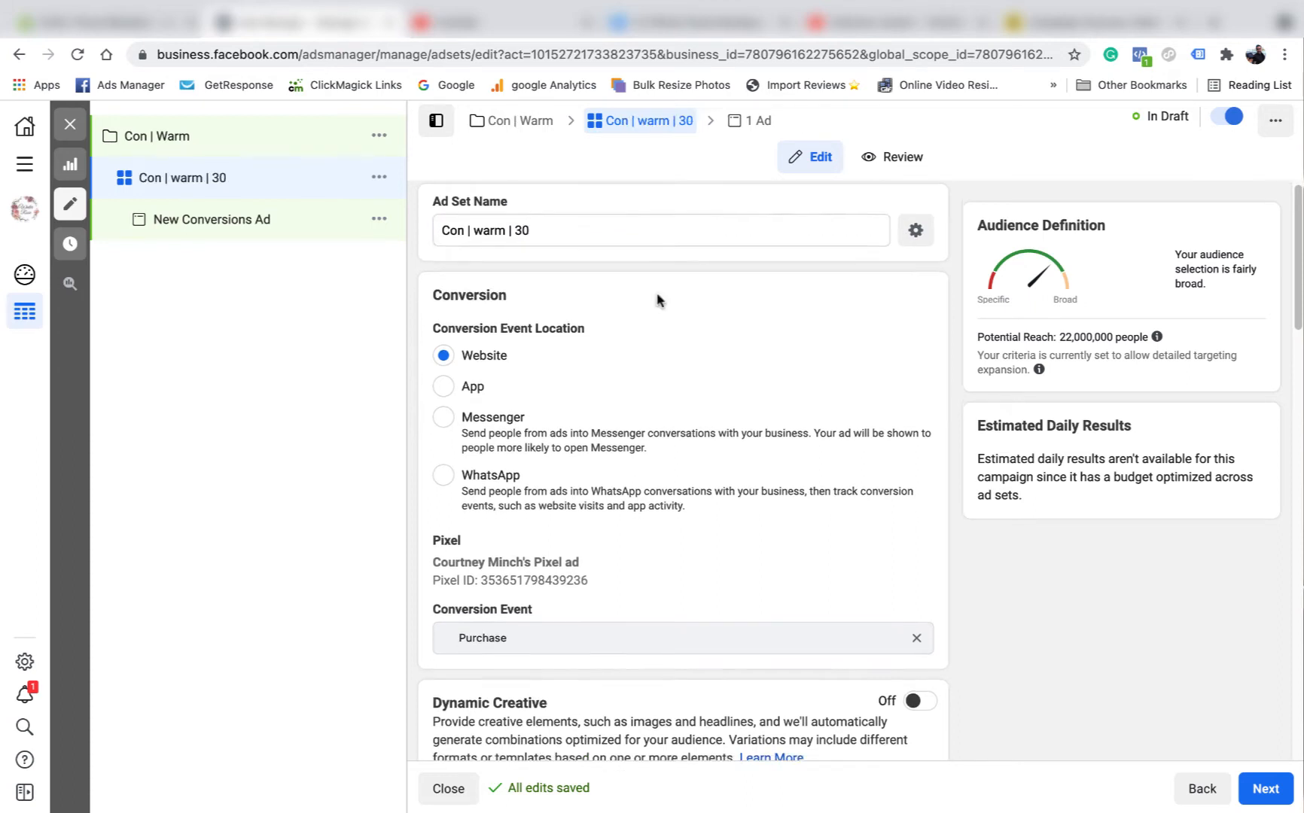
{"action": "scroll", "coordinate": [602, 296], "scroll_direction": "down", "scroll_amount": 2}
{"action": "scroll", "coordinate": [542, 291], "scroll_direction": "up", "scroll_amount": 2}
{"action": "scroll", "coordinate": [584, 399], "scroll_direction": "down", "scroll_amount": 1}
{"action": "scroll", "coordinate": [581, 396], "scroll_direction": "down", "scroll_amount": 1}
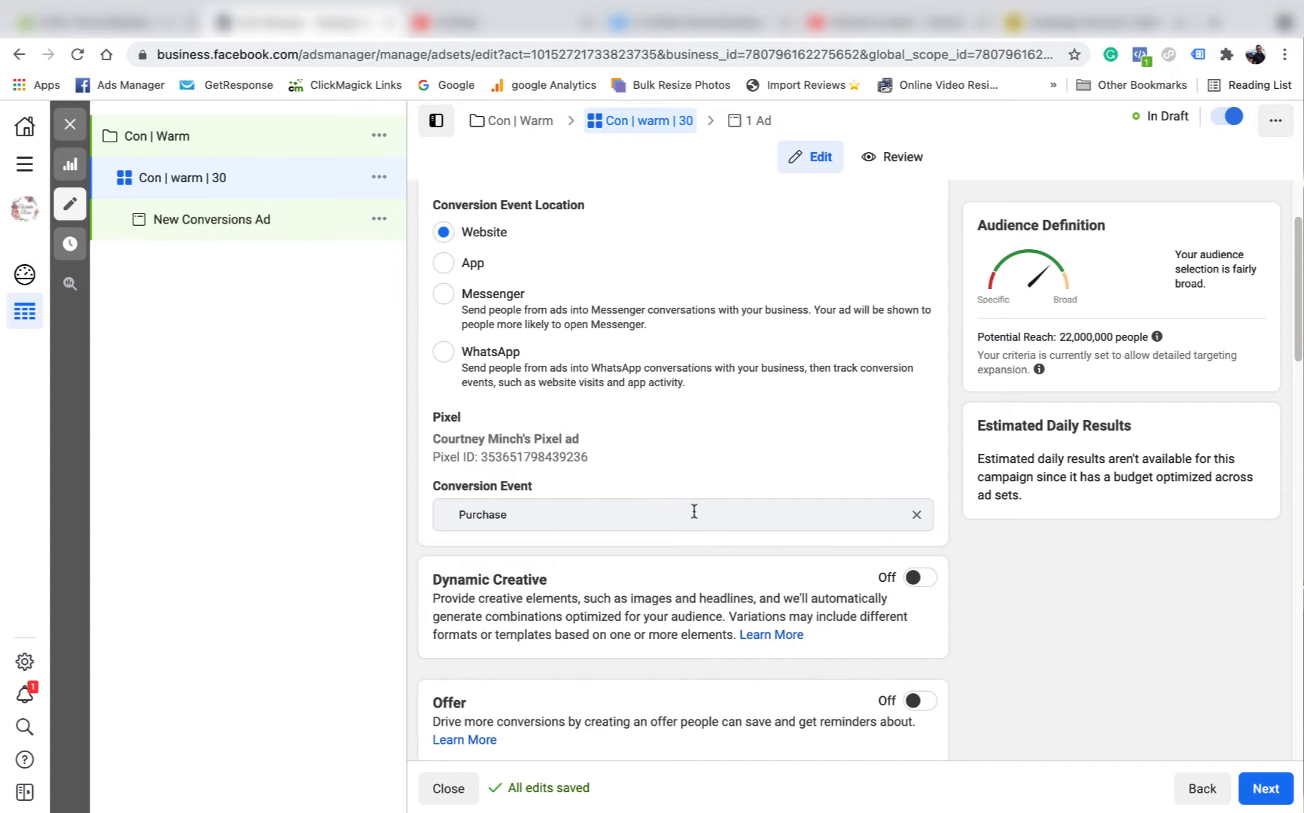
{"action": "scroll", "coordinate": [737, 510], "scroll_direction": "down", "scroll_amount": 3}
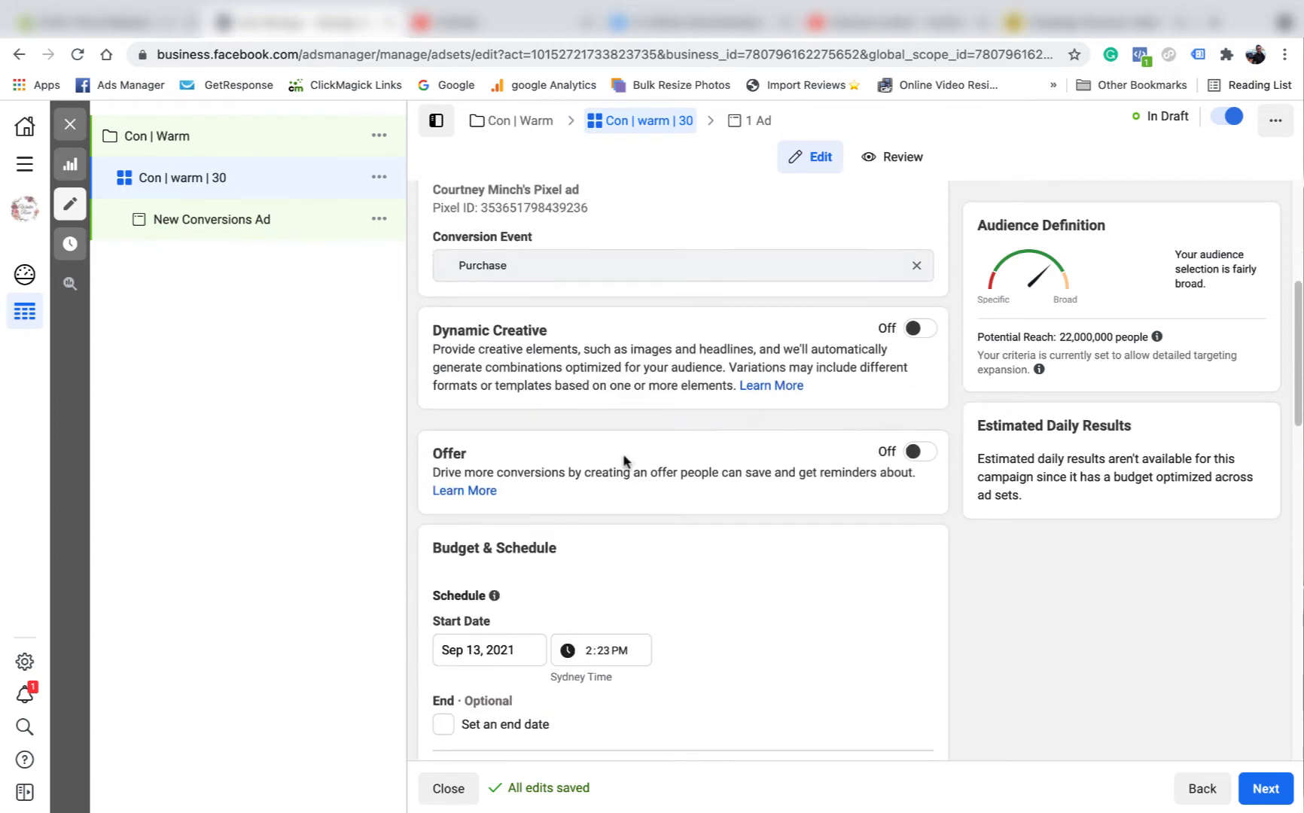
{"action": "scroll", "coordinate": [715, 417], "scroll_direction": "down", "scroll_amount": 2}
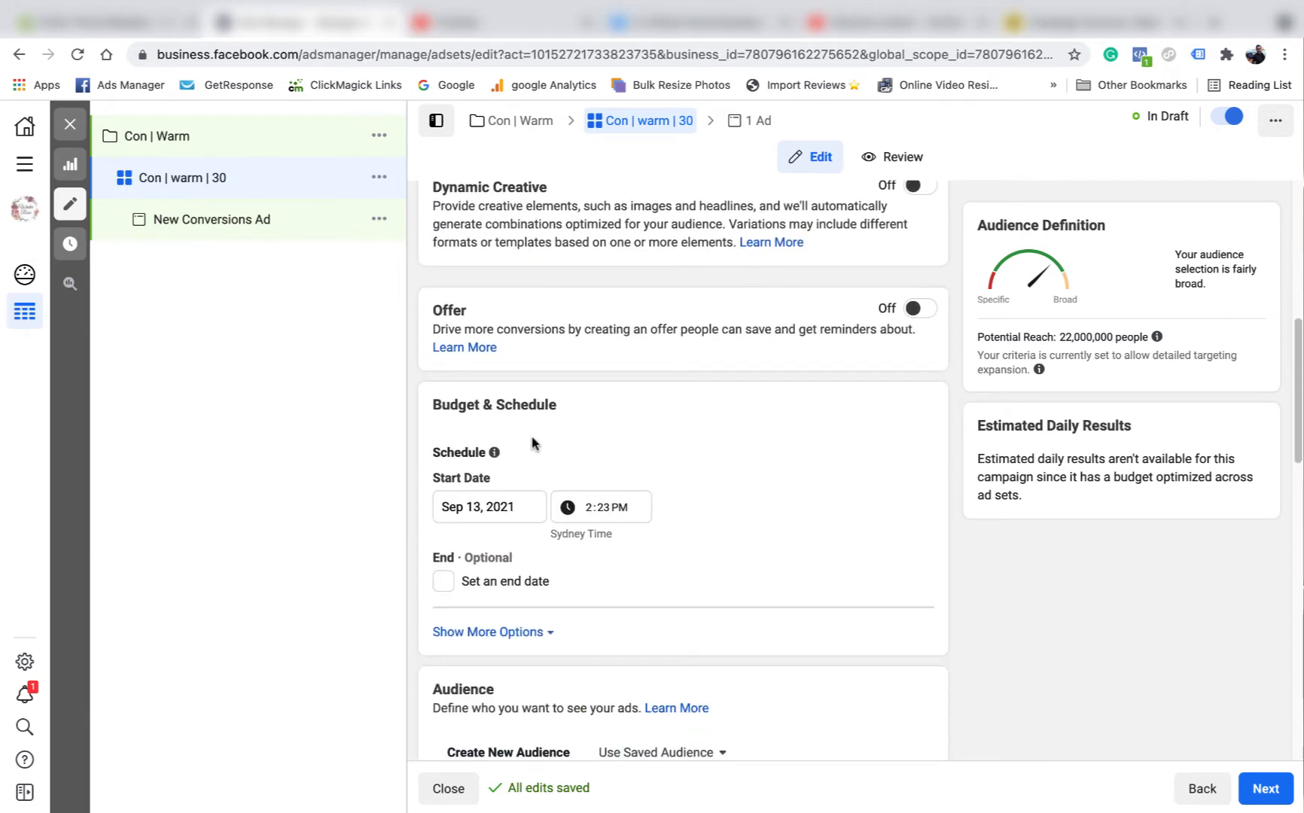
{"action": "scroll", "coordinate": [839, 508], "scroll_direction": "down", "scroll_amount": 2}
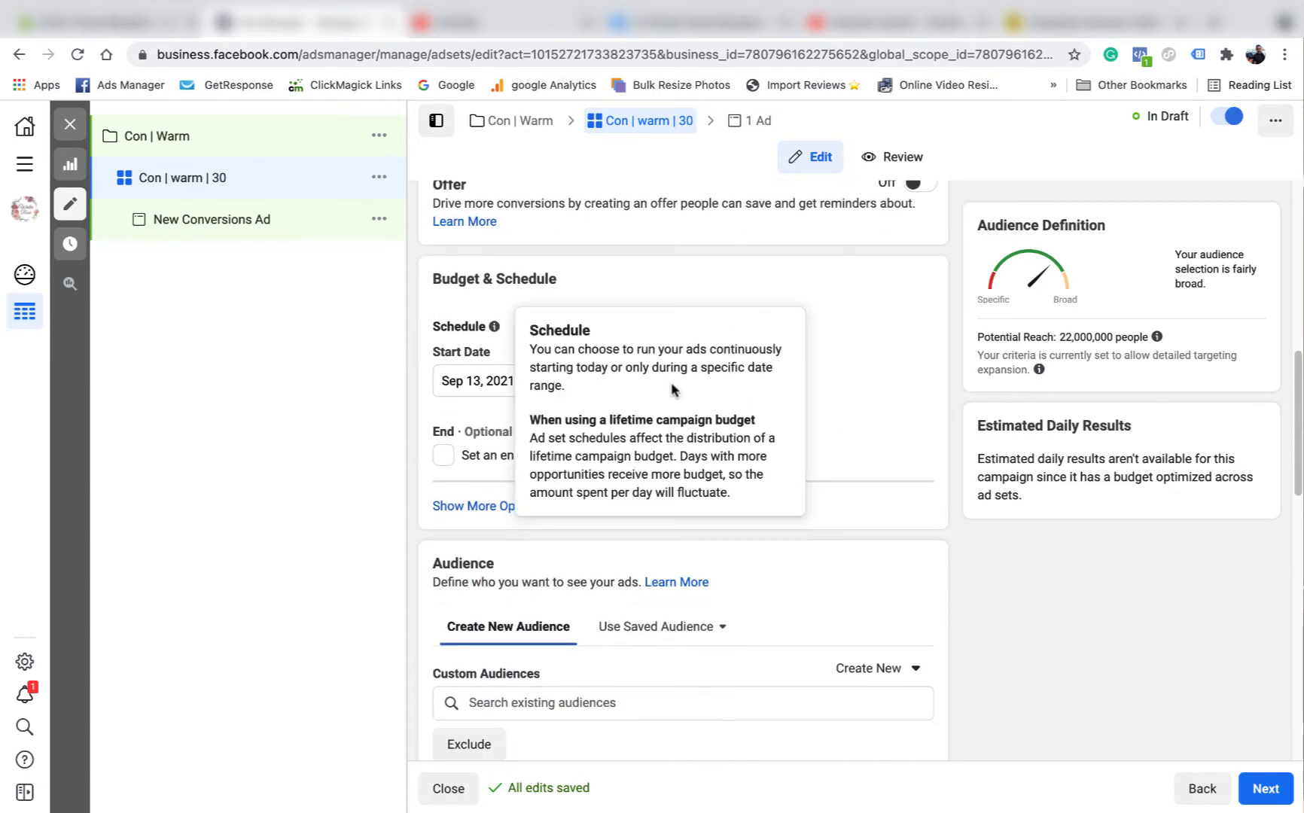
{"action": "scroll", "coordinate": [877, 611], "scroll_direction": "down", "scroll_amount": 2}
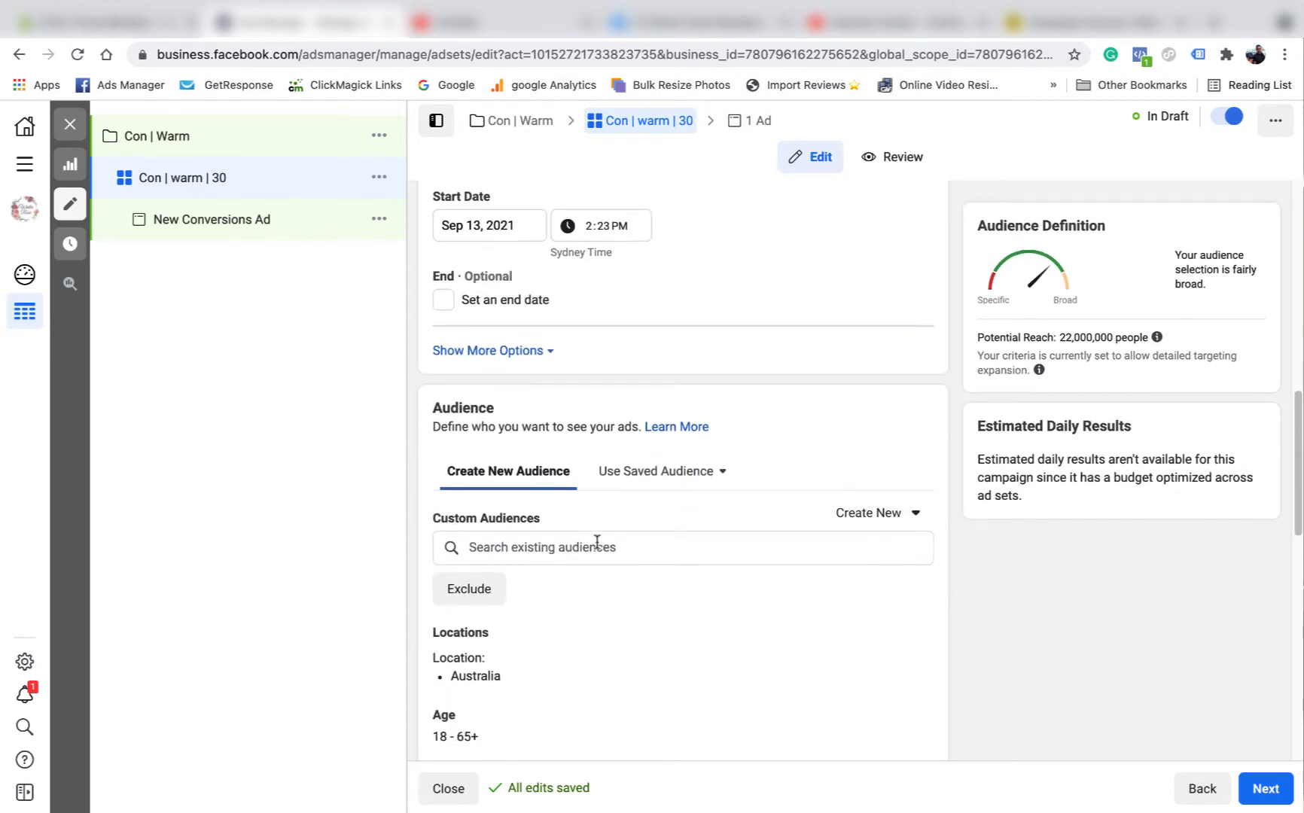
{"action": "scroll", "coordinate": [561, 460], "scroll_direction": "down", "scroll_amount": 2}
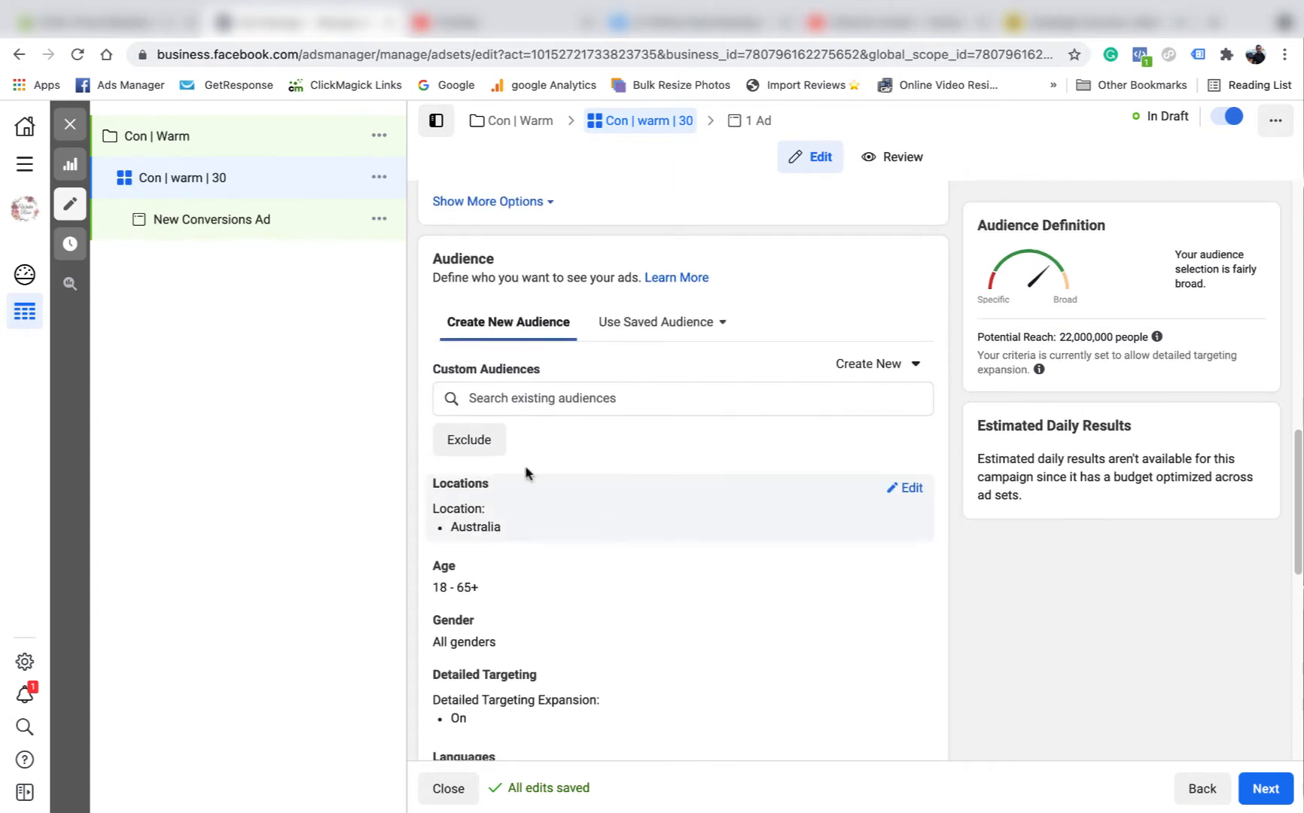
- Target the custom audiences CA - 30 days IG 13/9 and CA - 30 days FB 13/9
{"action": "left_click", "coordinate": [551, 398]}
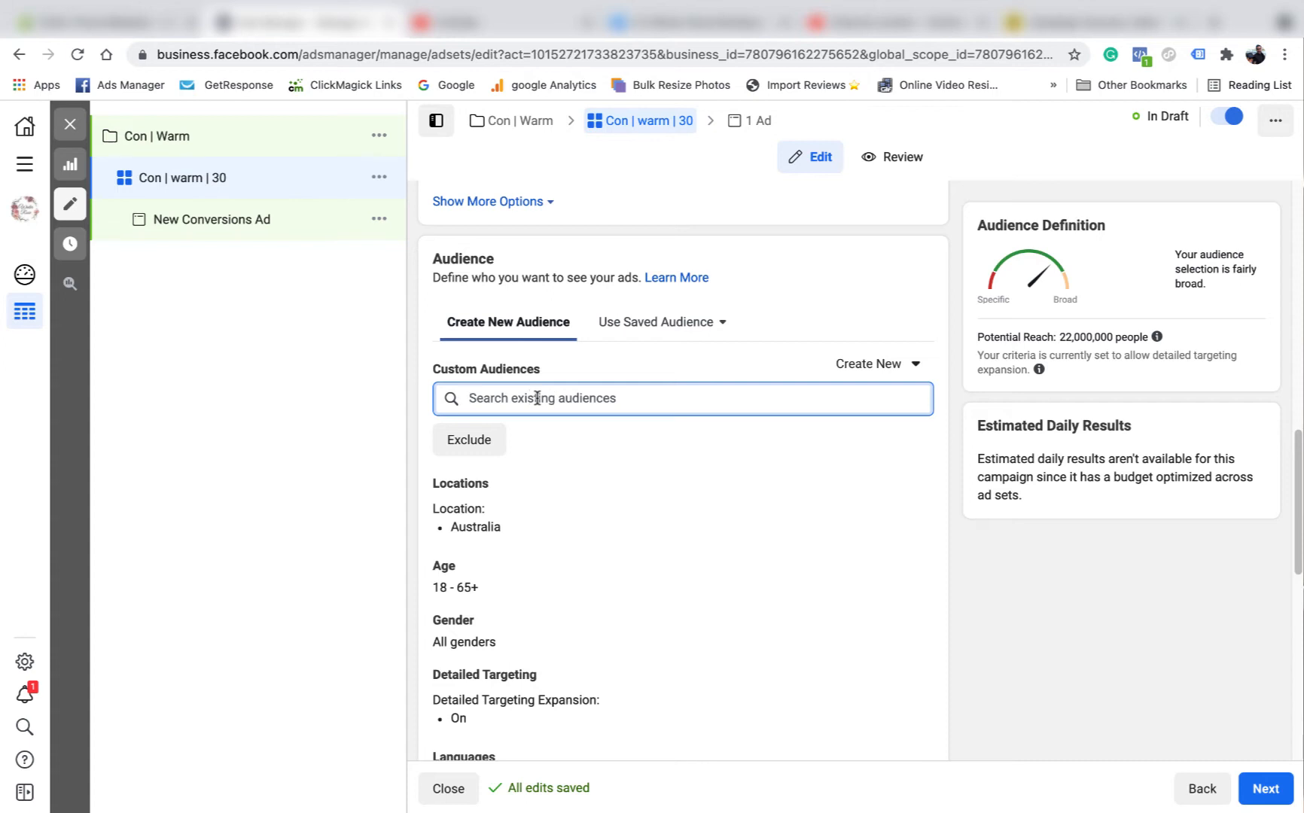
{"action": "left_click", "coordinate": [518, 399]}
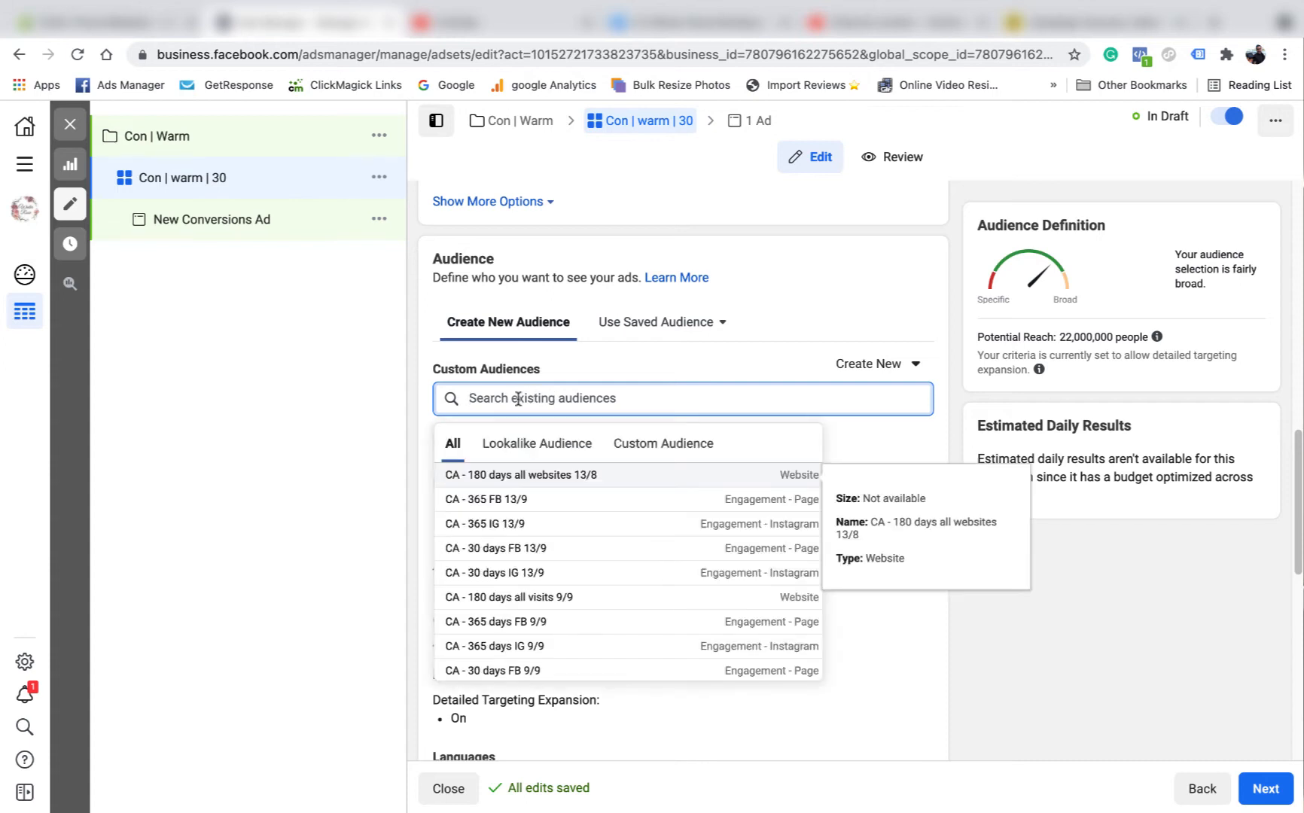
{"action": "left_click", "coordinate": [656, 447]}
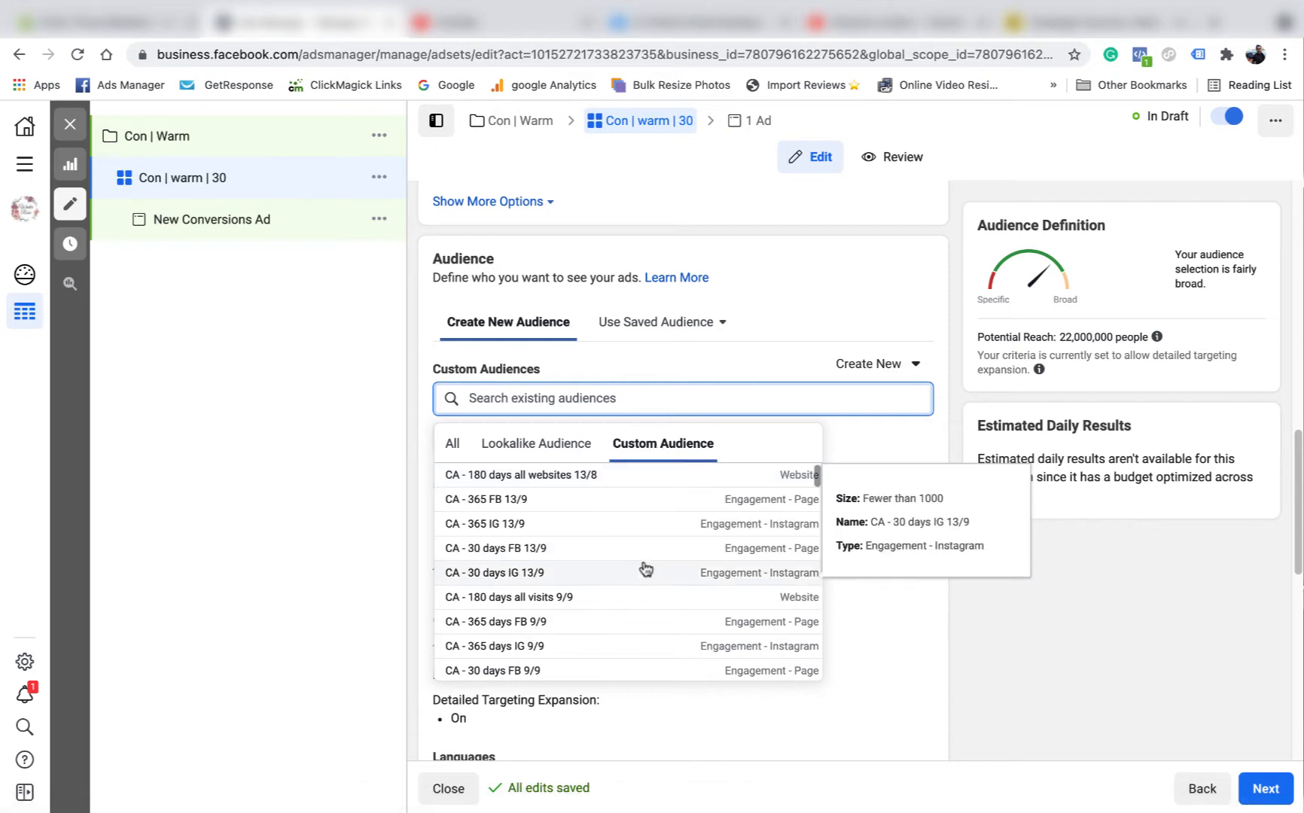
{"action": "left_click", "coordinate": [523, 580]}
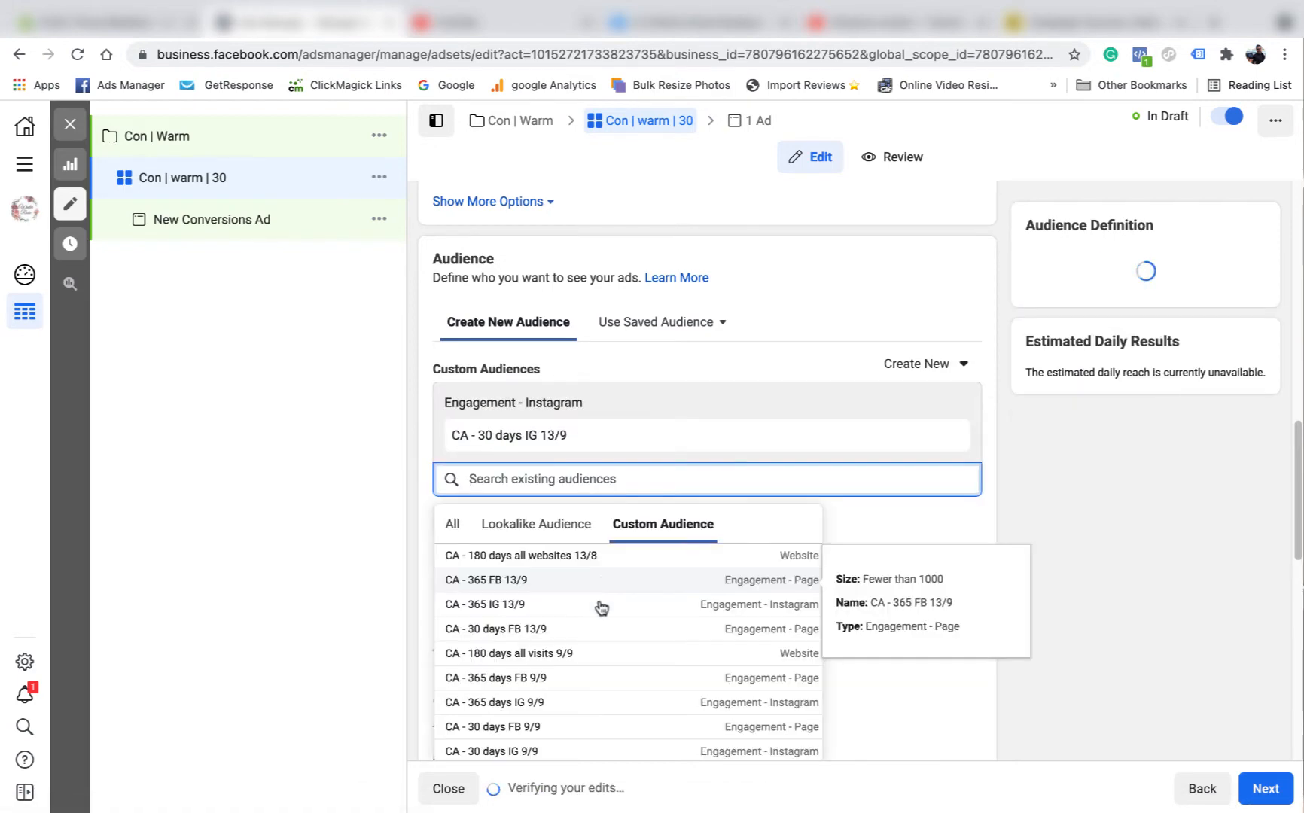
{"action": "left_click", "coordinate": [539, 631]}
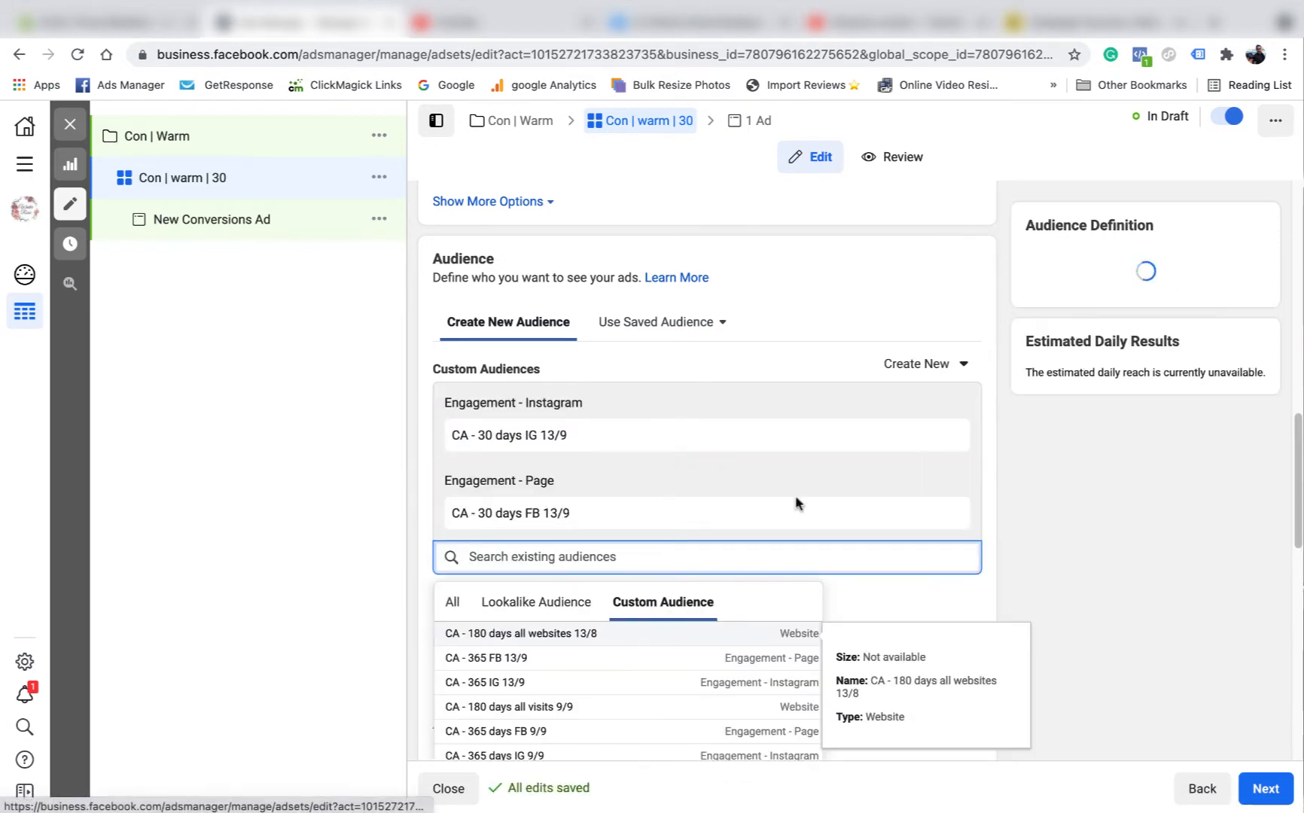
{"action": "left_click", "coordinate": [956, 484]}
{"action": "scroll", "coordinate": [666, 431], "scroll_direction": "down", "scroll_amount": 5}
{"action": "scroll", "coordinate": [663, 437], "scroll_direction": "up", "scroll_amount": 2}
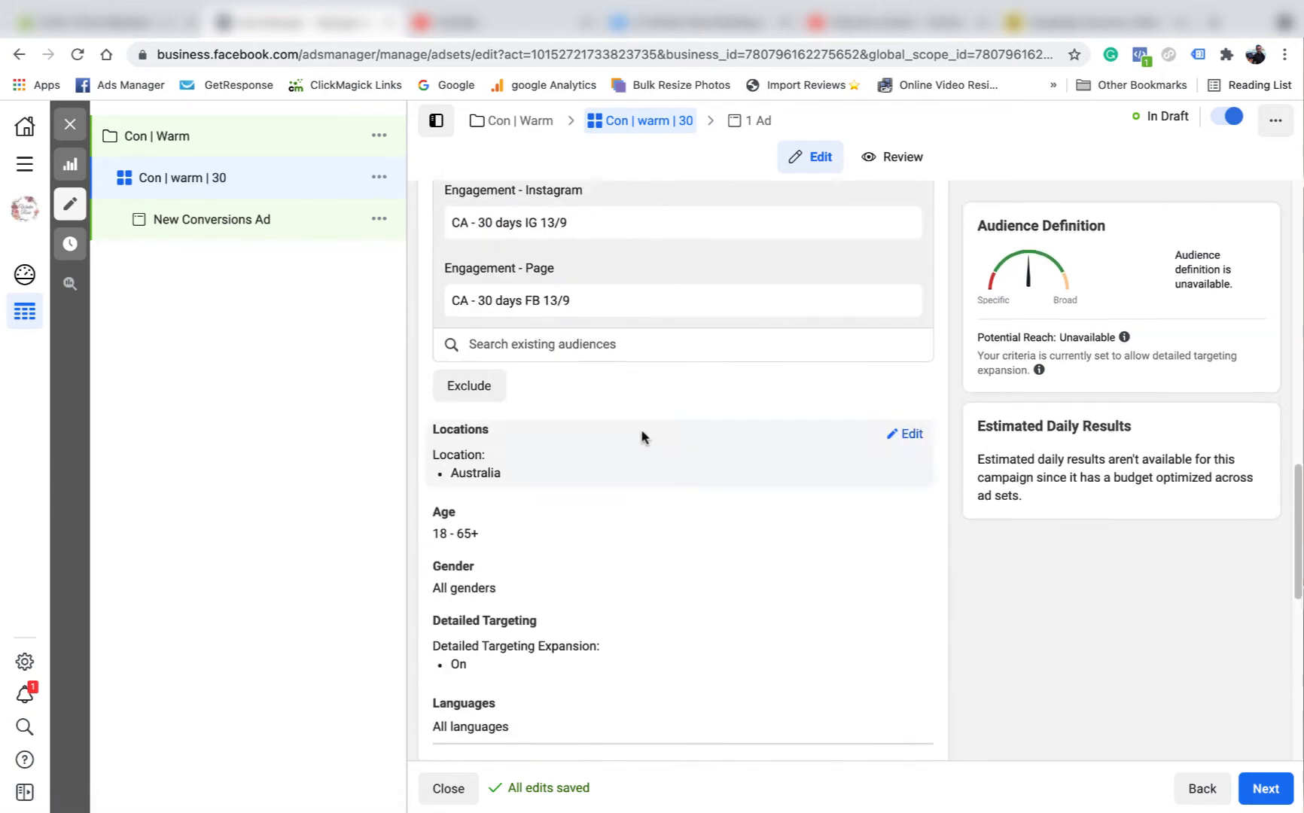
- Exclude the CA - 180 days all websites 13/8 audience
{"action": "left_click", "coordinate": [490, 404]}
{"action": "left_click", "coordinate": [539, 449]}
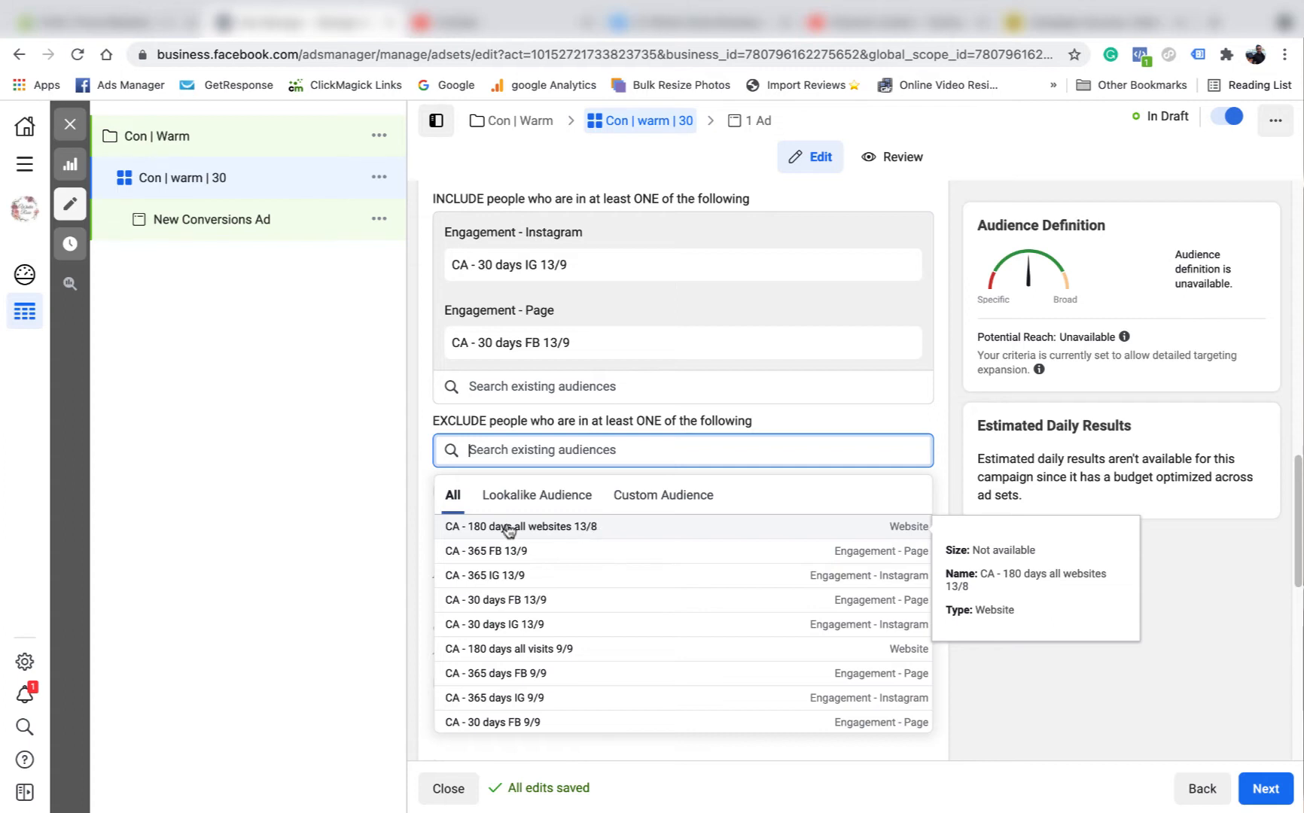
{"action": "left_click", "coordinate": [553, 527]}
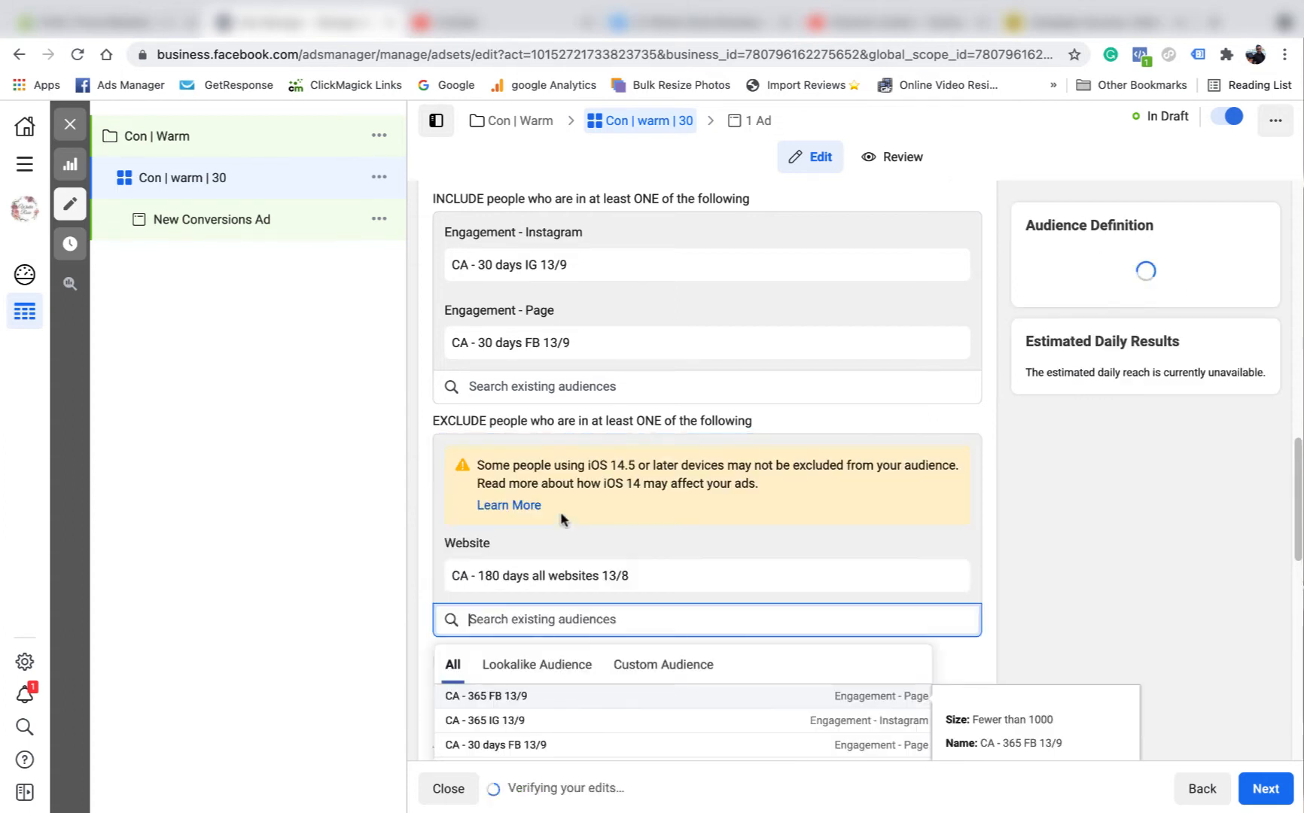
{"action": "left_click", "coordinate": [864, 447]}
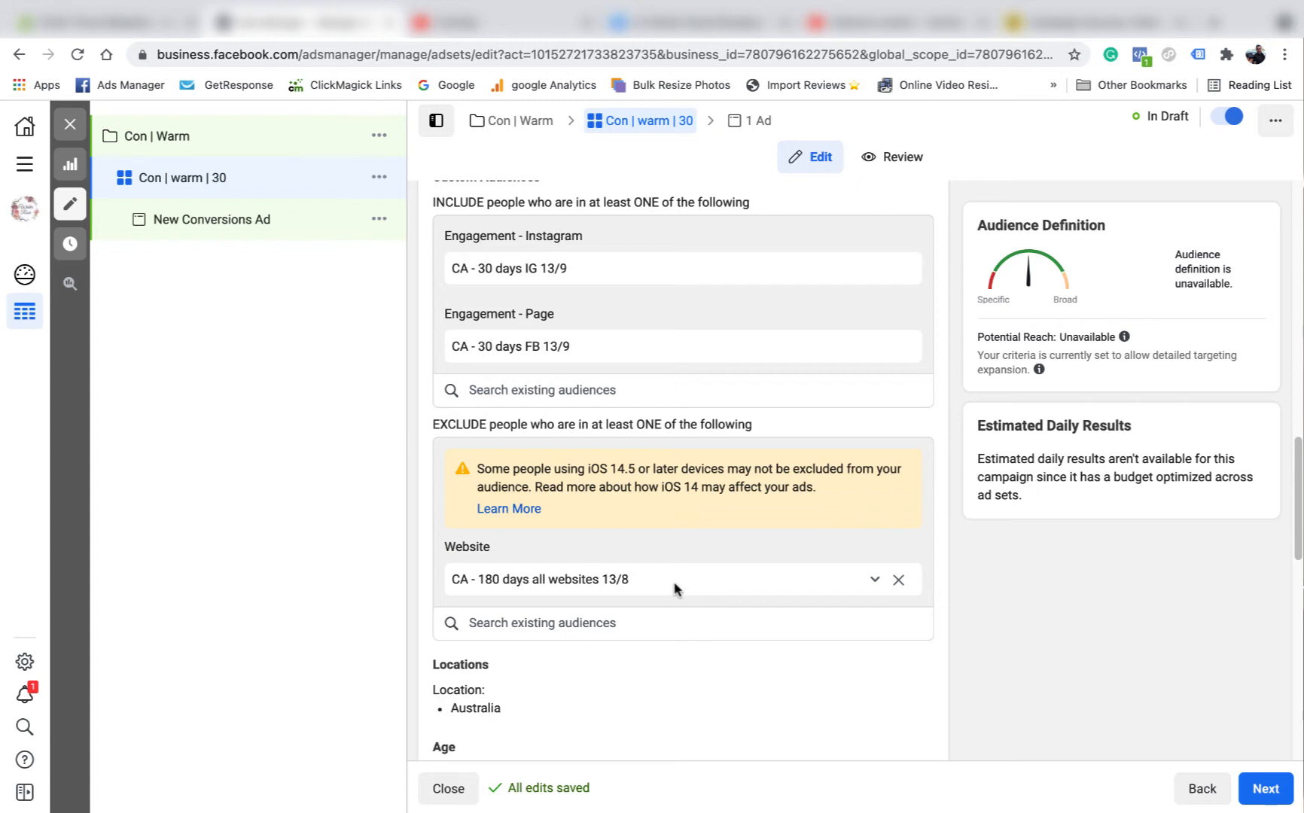
- Turn off detailed targeting expansion for the ad set
{"action": "scroll", "coordinate": [759, 511], "scroll_direction": "down", "scroll_amount": 2}
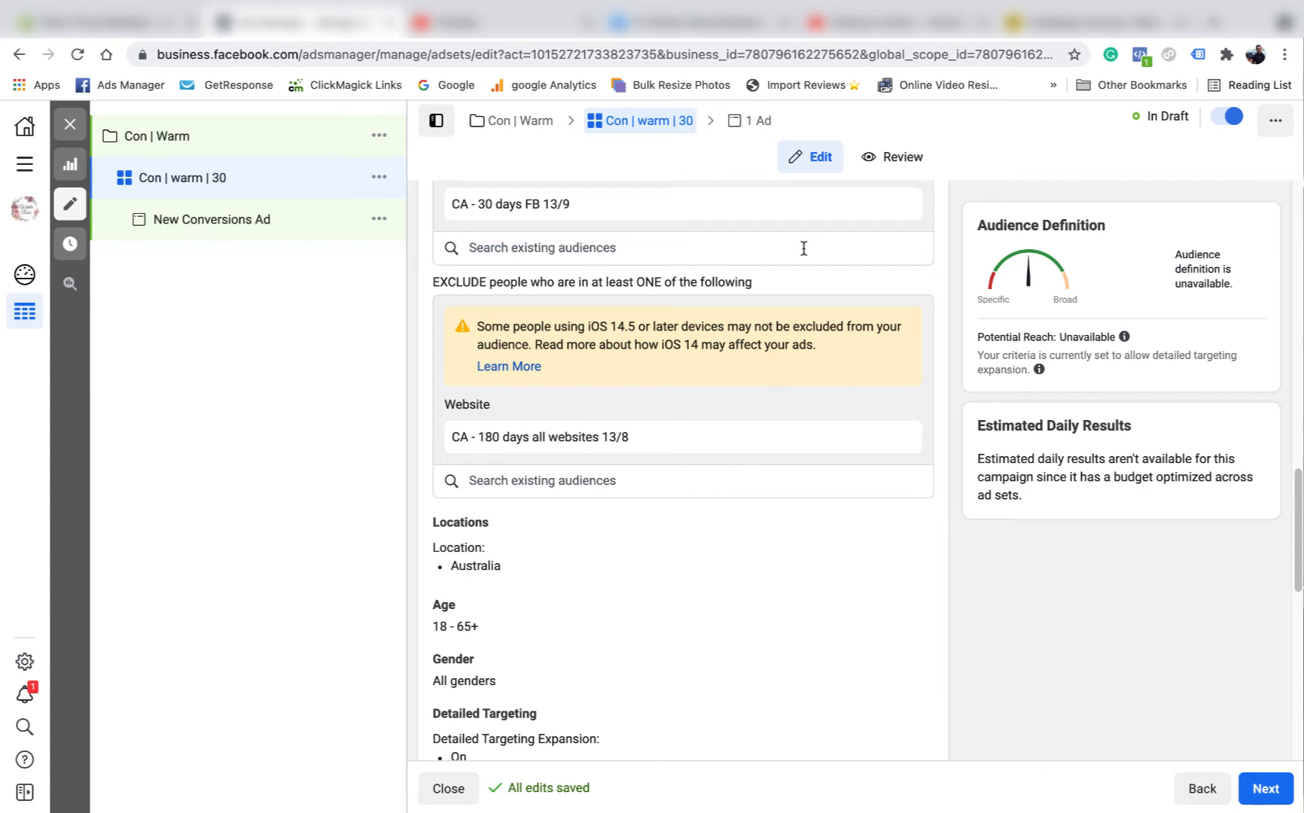
{"action": "scroll", "coordinate": [736, 504], "scroll_direction": "down", "scroll_amount": 2}
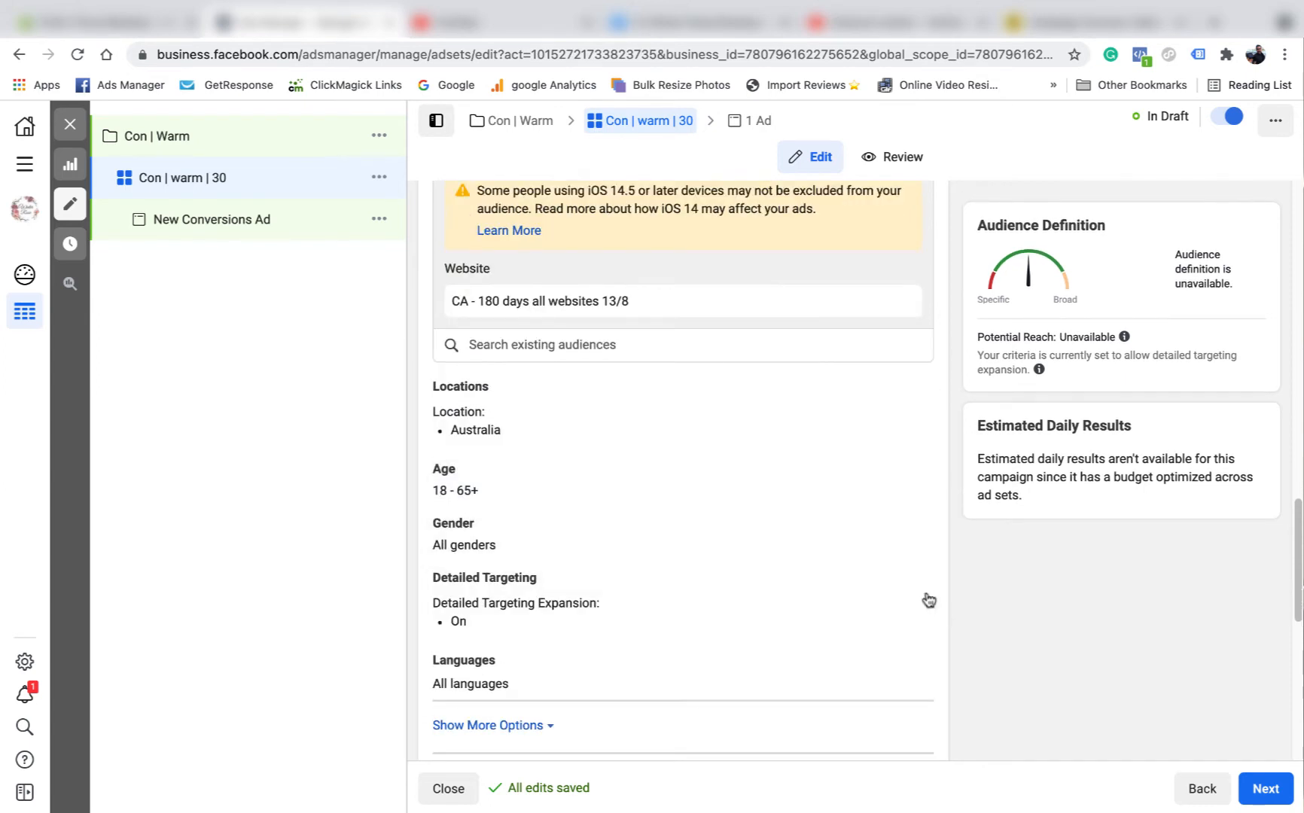
{"action": "left_click", "coordinate": [908, 583]}
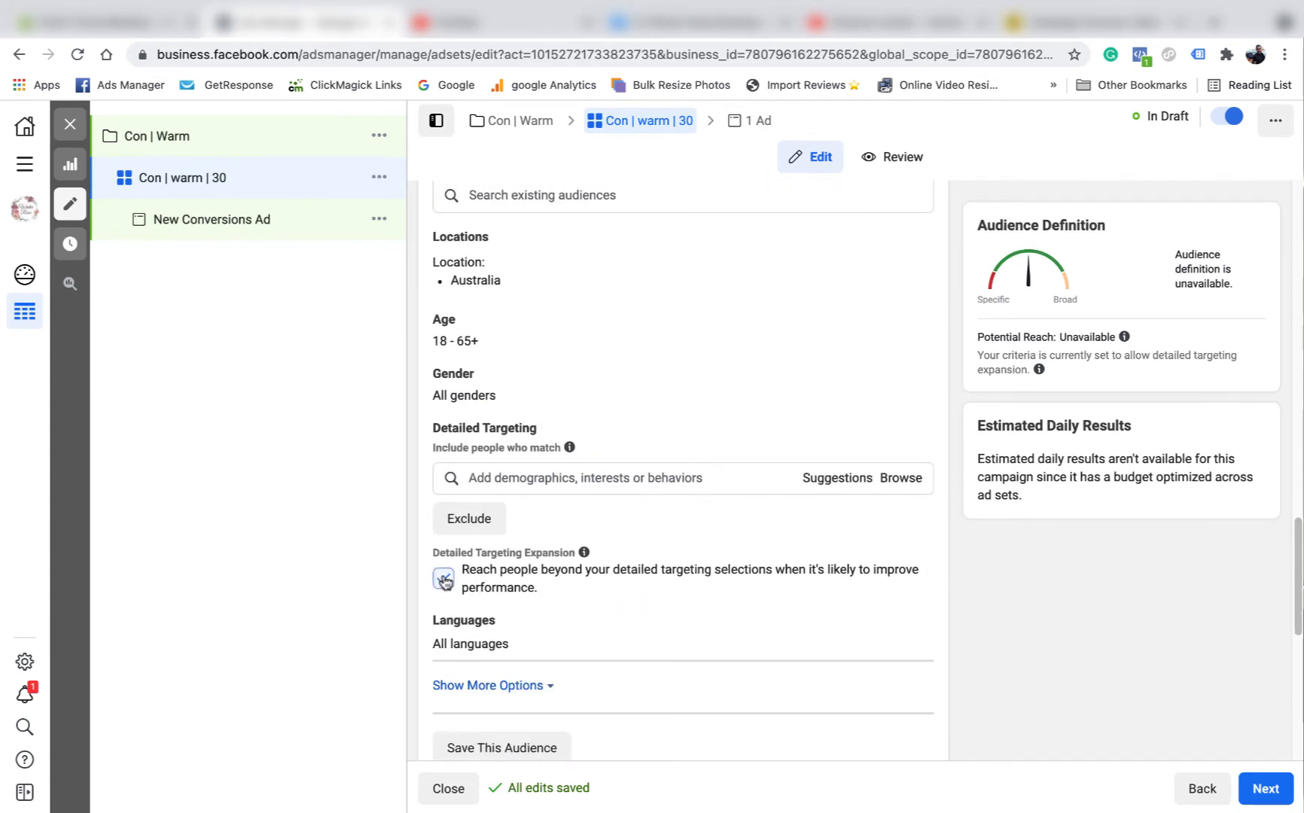
{"action": "left_click", "coordinate": [445, 579]}
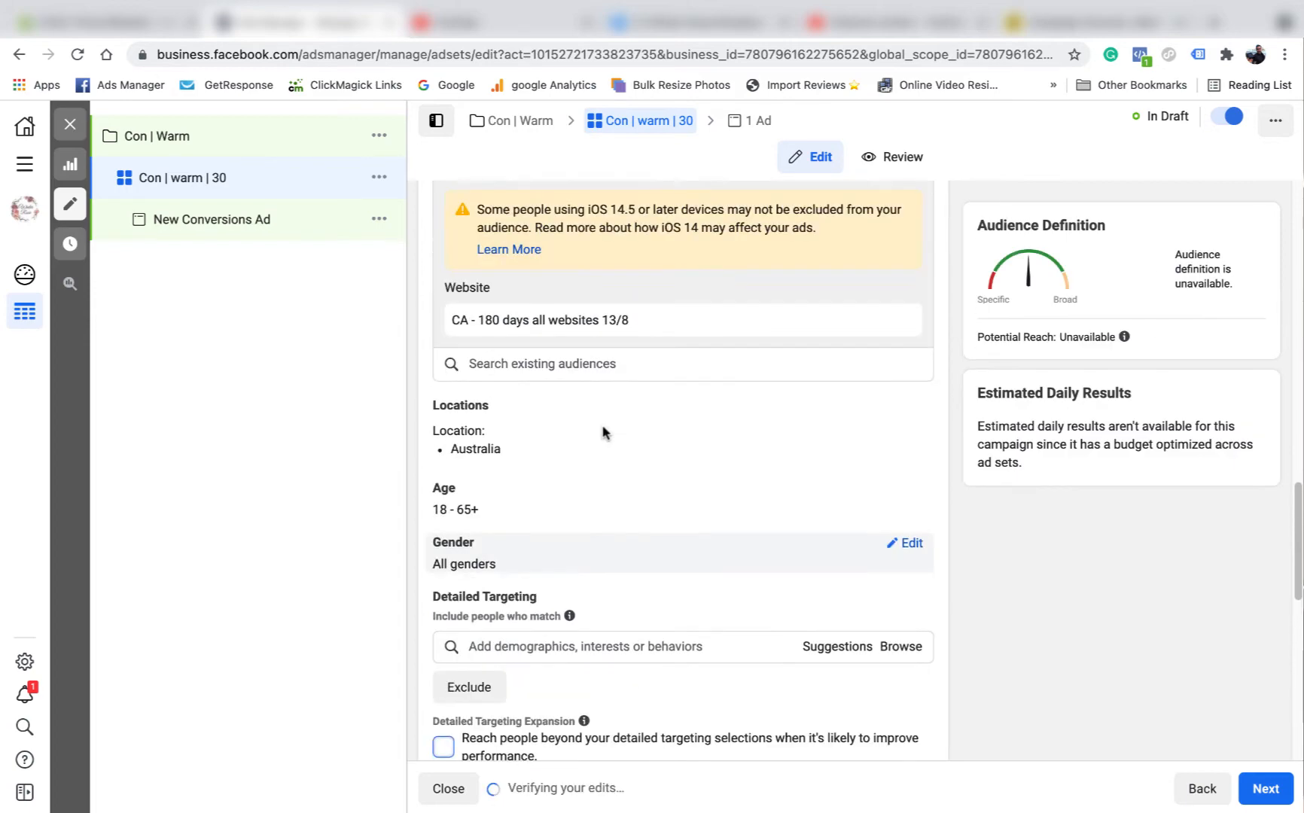
- Set the ad set's attribution setting to 1-day click or view
{"action": "scroll", "coordinate": [613, 439], "scroll_direction": "down", "scroll_amount": 7}
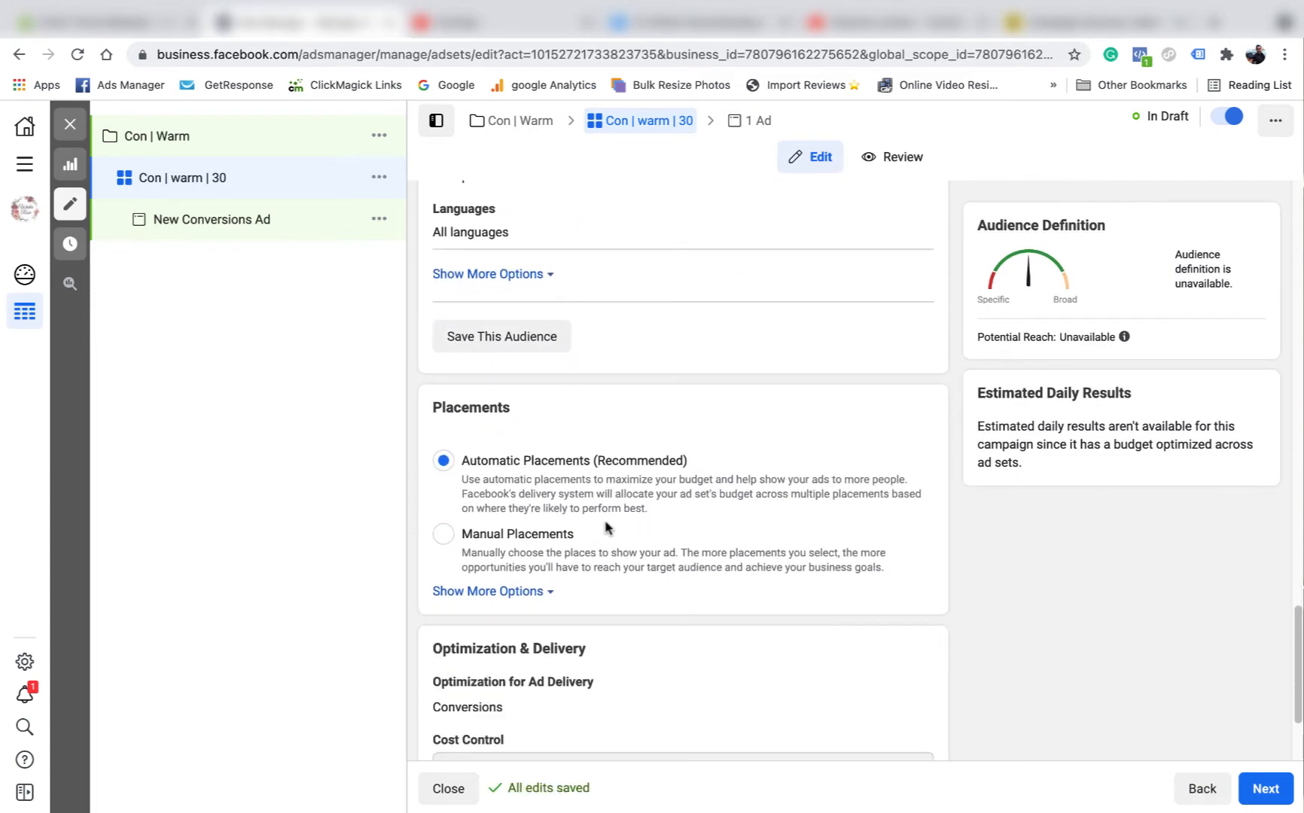
{"action": "left_click", "coordinate": [544, 705]}
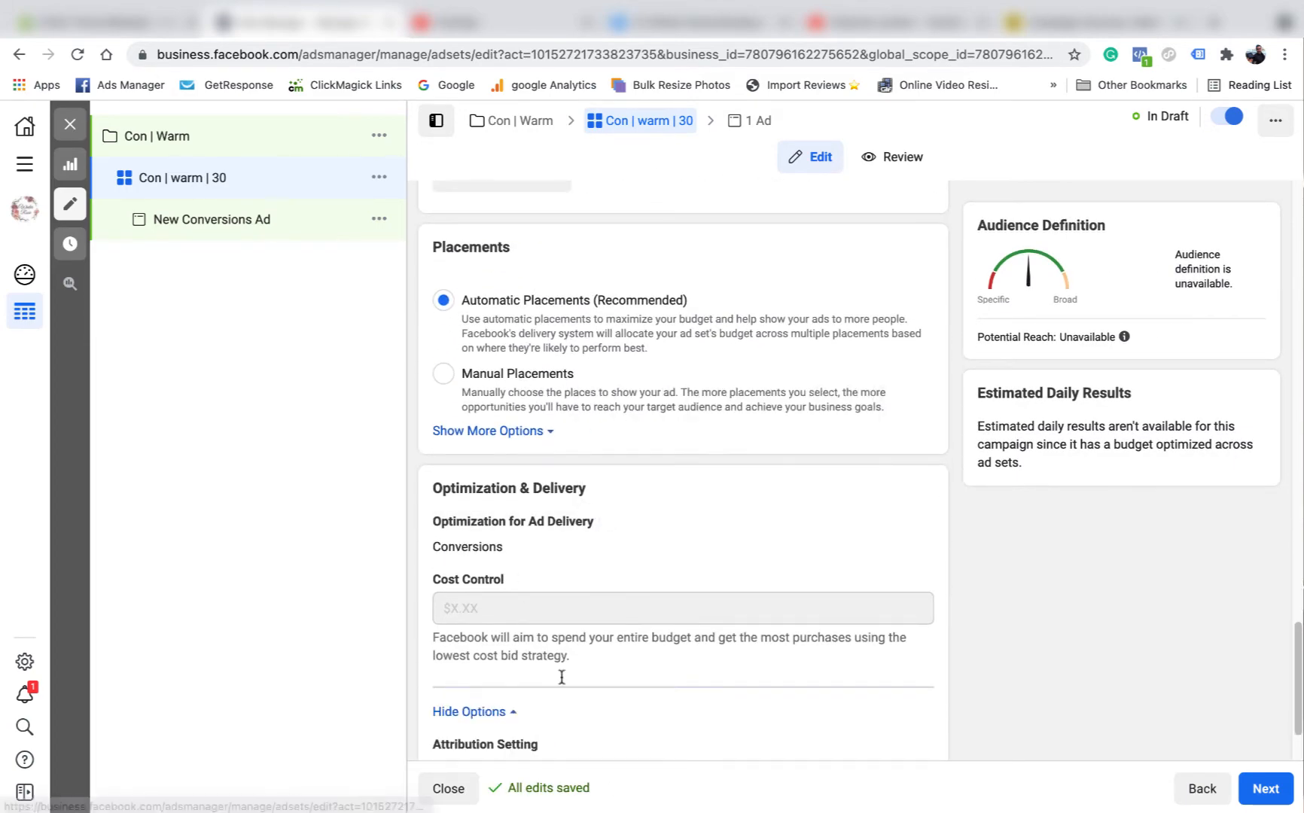
{"action": "scroll", "coordinate": [606, 609], "scroll_direction": "down", "scroll_amount": 2}
{"action": "left_click", "coordinate": [909, 640]}
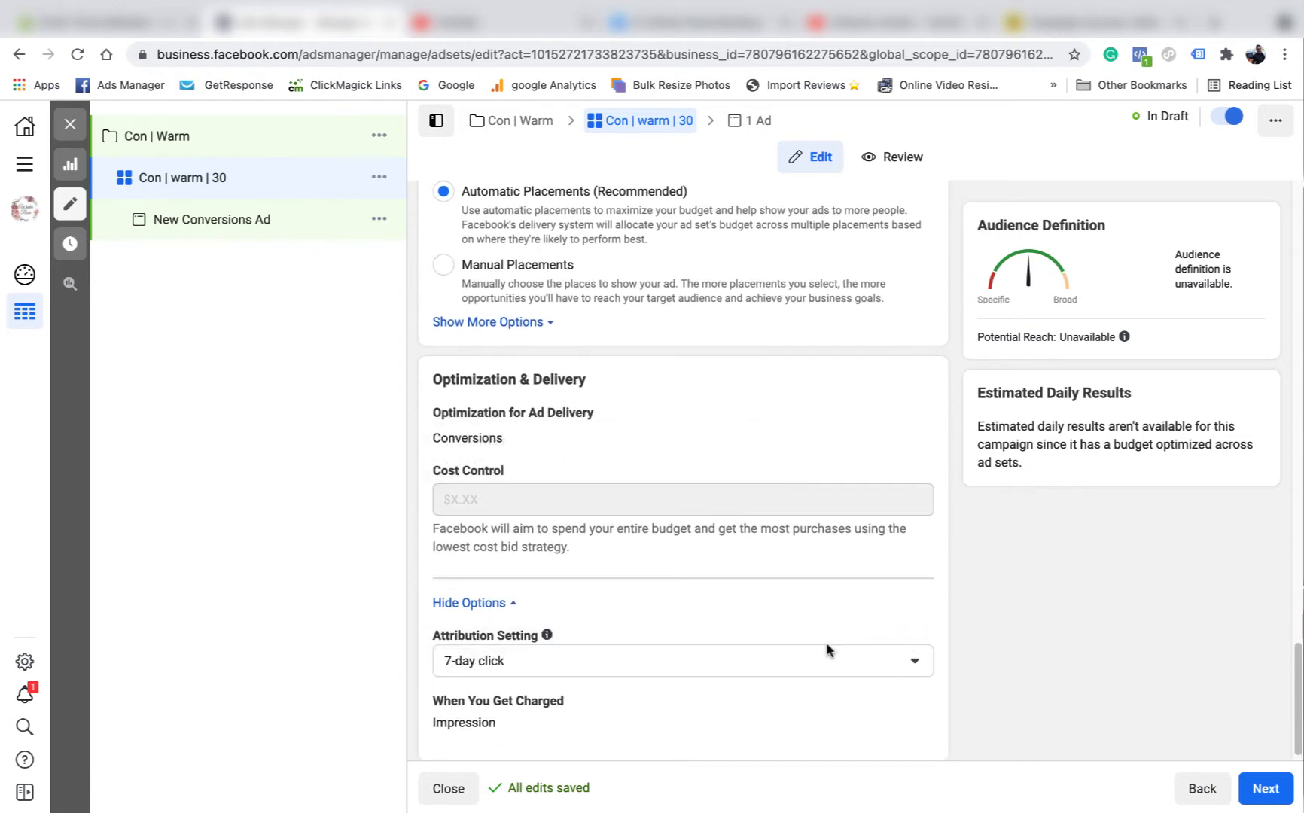
{"action": "left_click", "coordinate": [772, 663]}
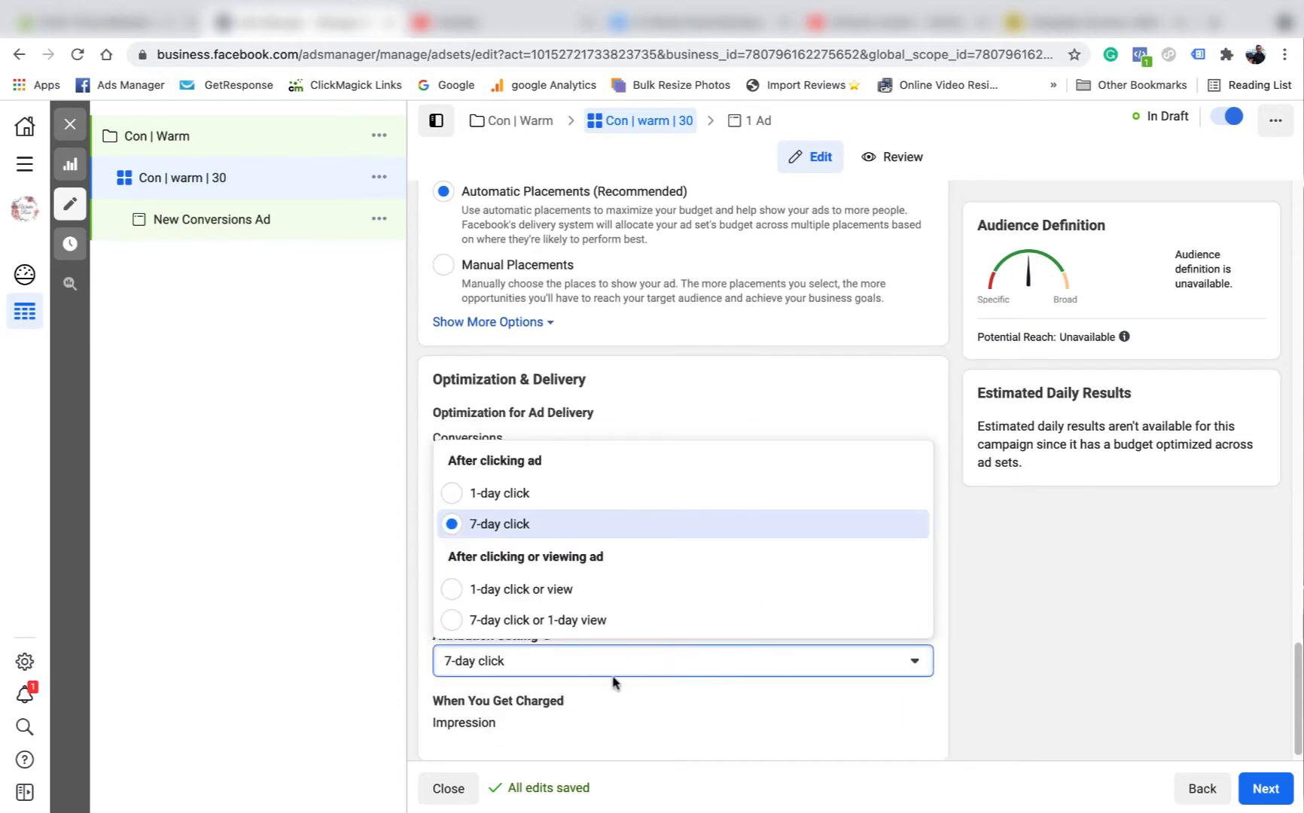
{"action": "left_click", "coordinate": [567, 595]}
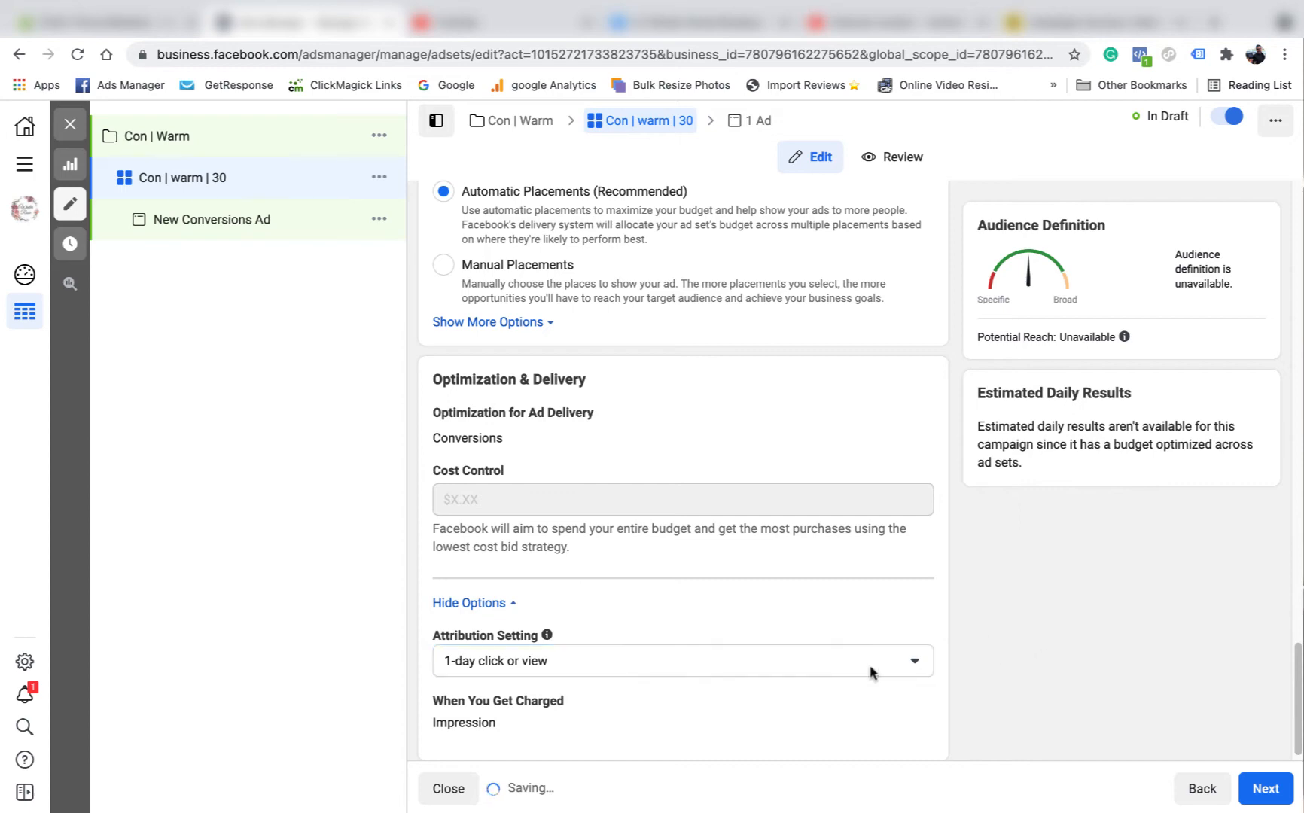
- Copy the full ad set name to the clipboard
{"action": "scroll", "coordinate": [830, 686], "scroll_direction": "up", "scroll_amount": 15}
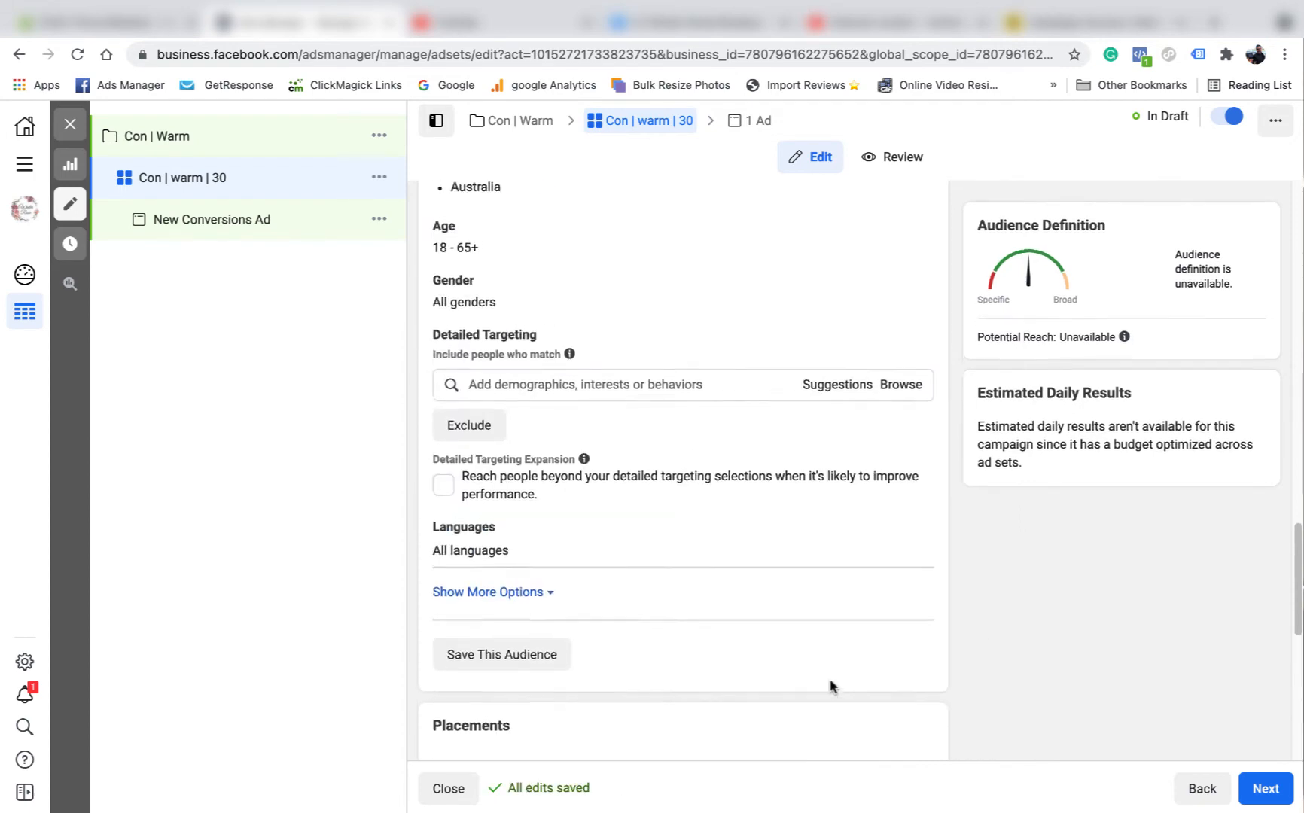
{"action": "scroll", "coordinate": [831, 686], "scroll_direction": "up", "scroll_amount": 5}
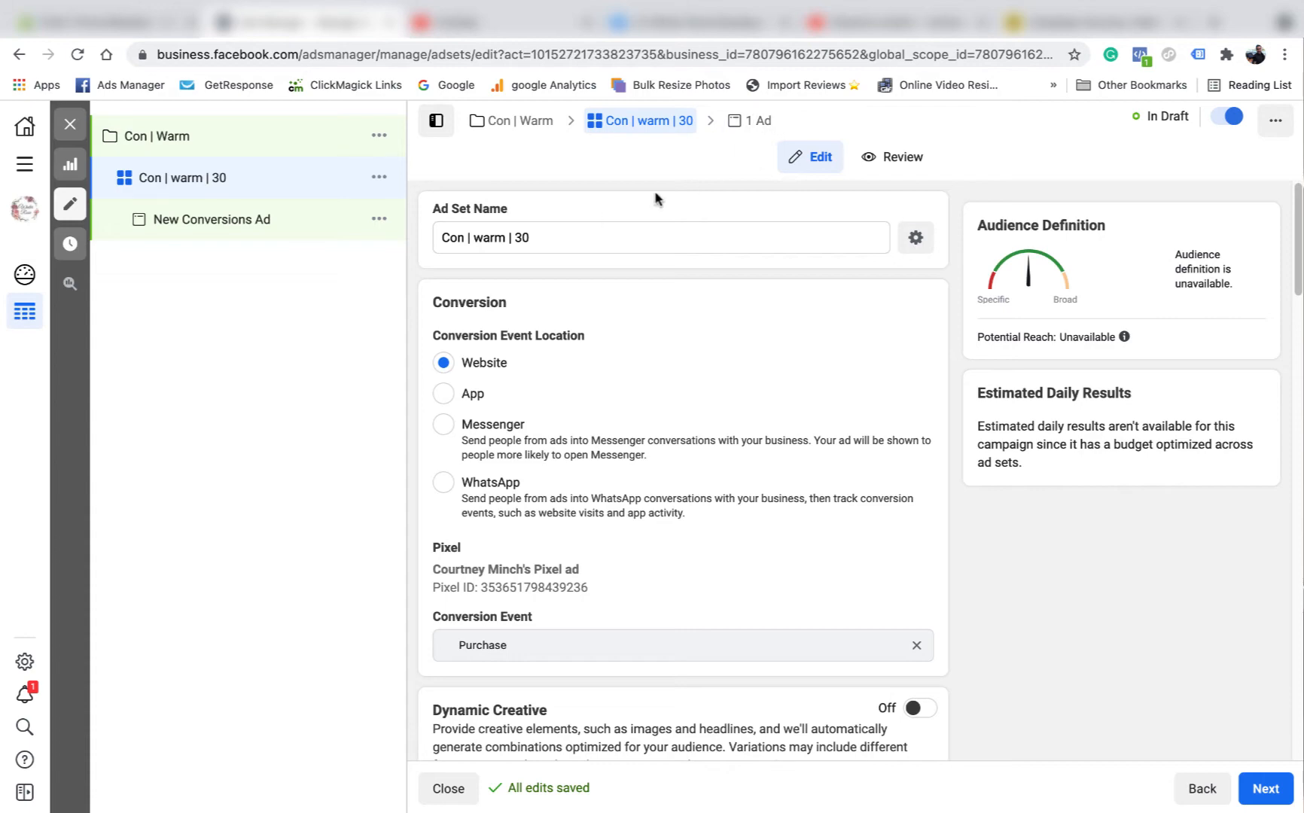
{"action": "triple_click", "coordinate": [542, 235]}
{"action": "right_click", "coordinate": [470, 233]}
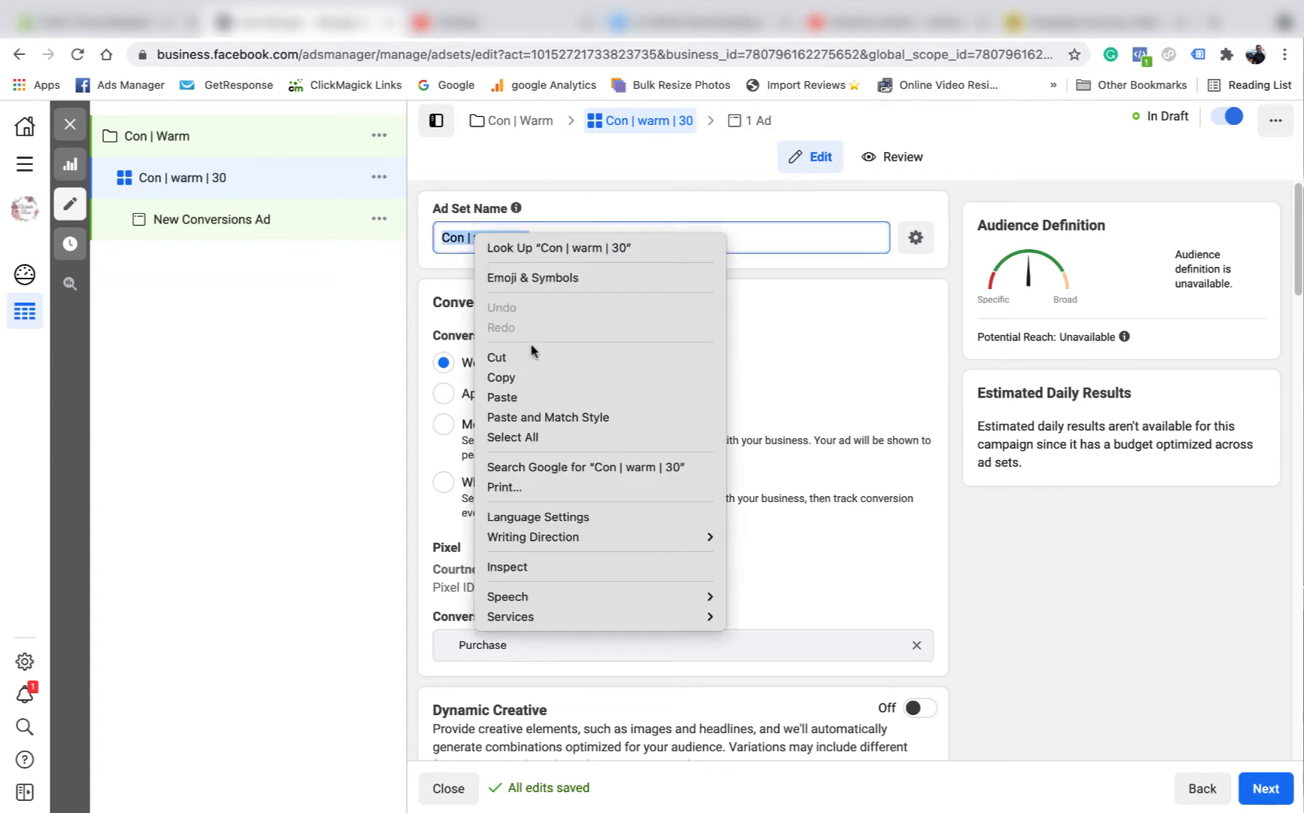
{"action": "left_click", "coordinate": [534, 376]}
{"action": "scroll", "coordinate": [759, 424], "scroll_direction": "down", "scroll_amount": 20}
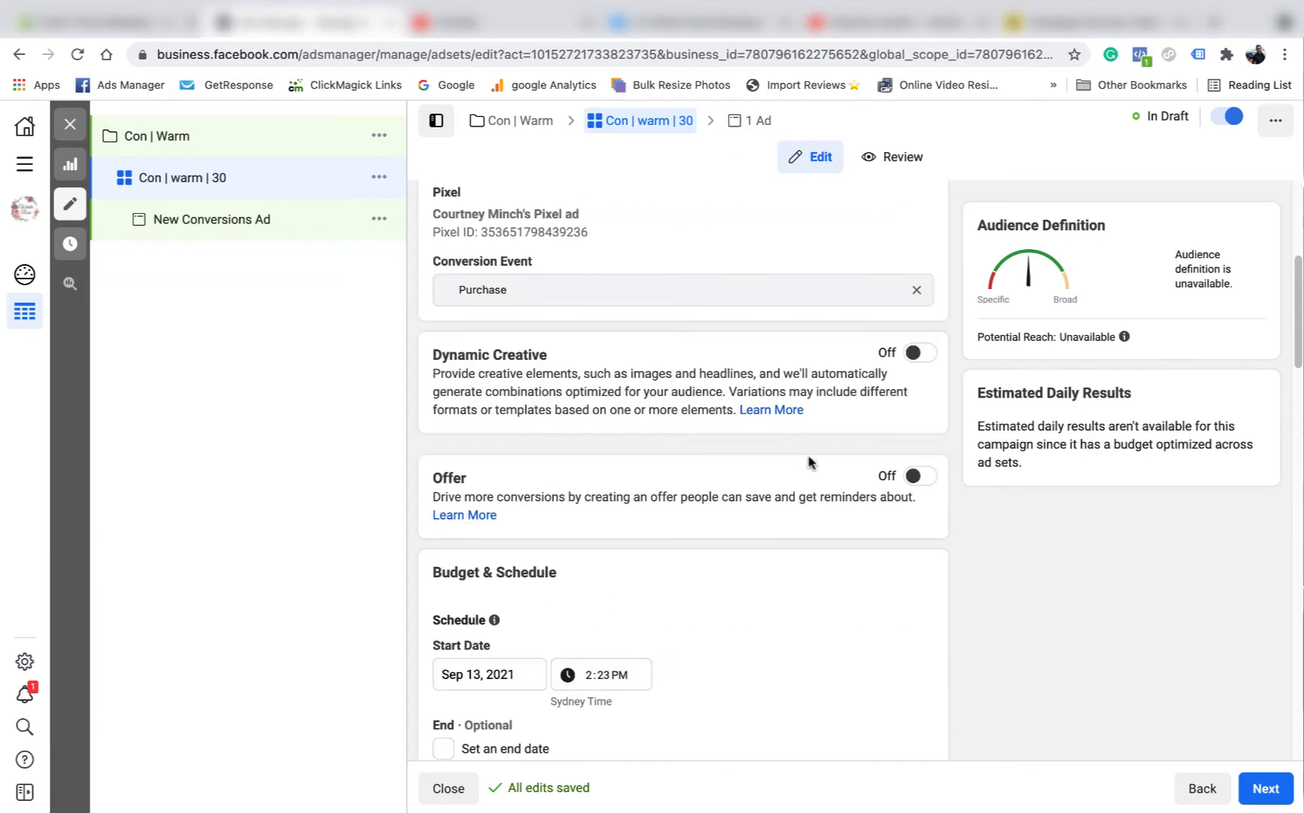
- Name the new ad 'Con | warm | 30' using the pasted ad set name, and select the boutique's Instagram account
{"action": "left_click", "coordinate": [1265, 788]}
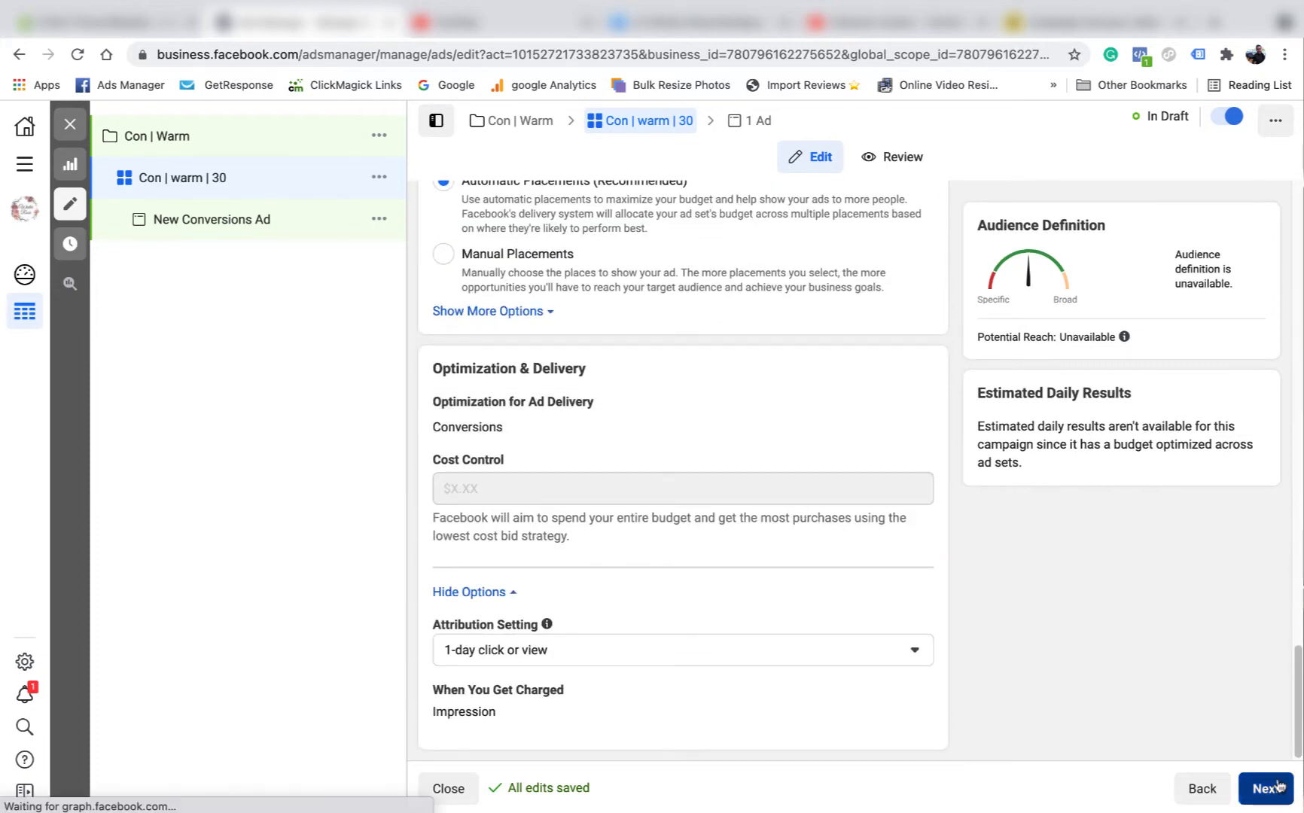
{"action": "left_click_drag", "start_coordinate": [563, 237], "coordinate": [465, 237]}
{"action": "right_click", "coordinate": [464, 238]}
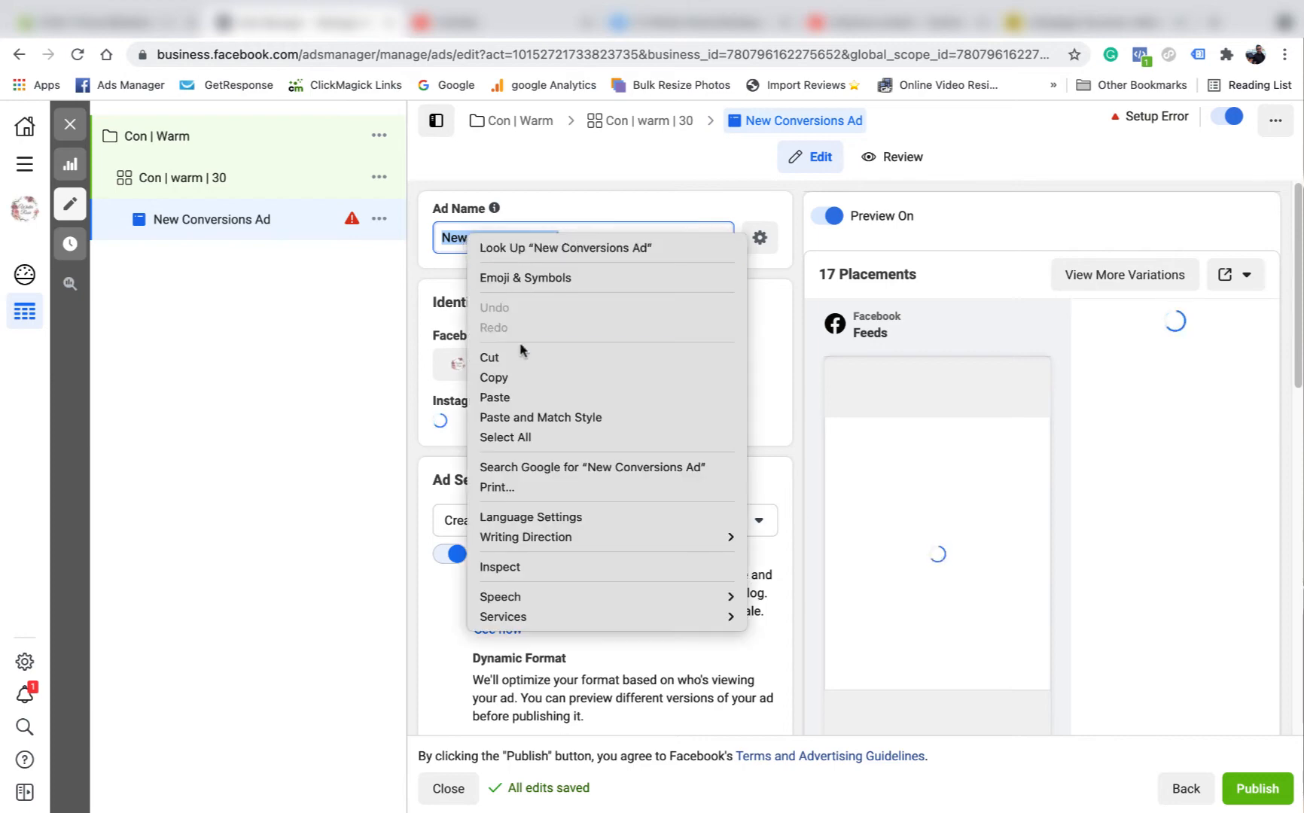
{"action": "left_click", "coordinate": [527, 397]}
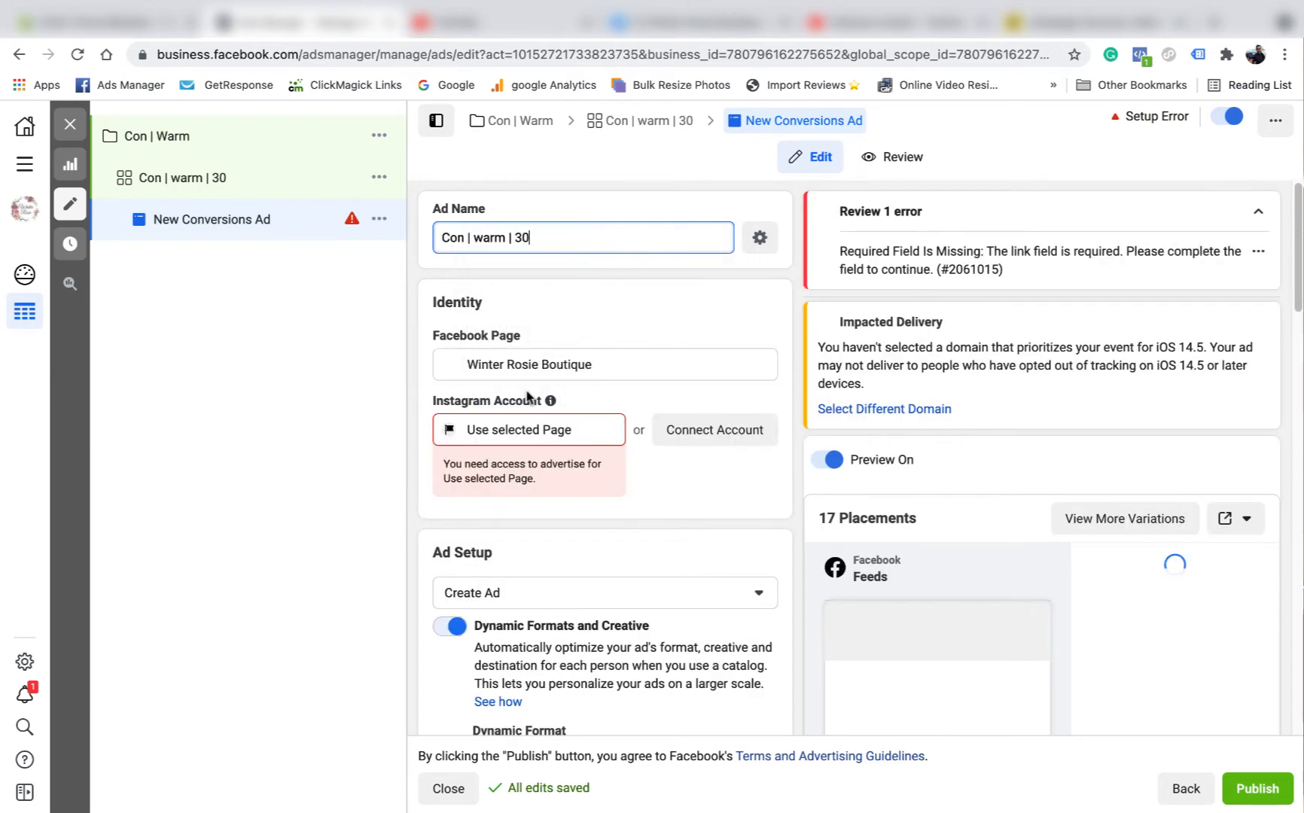
{"action": "left_click", "coordinate": [587, 432]}
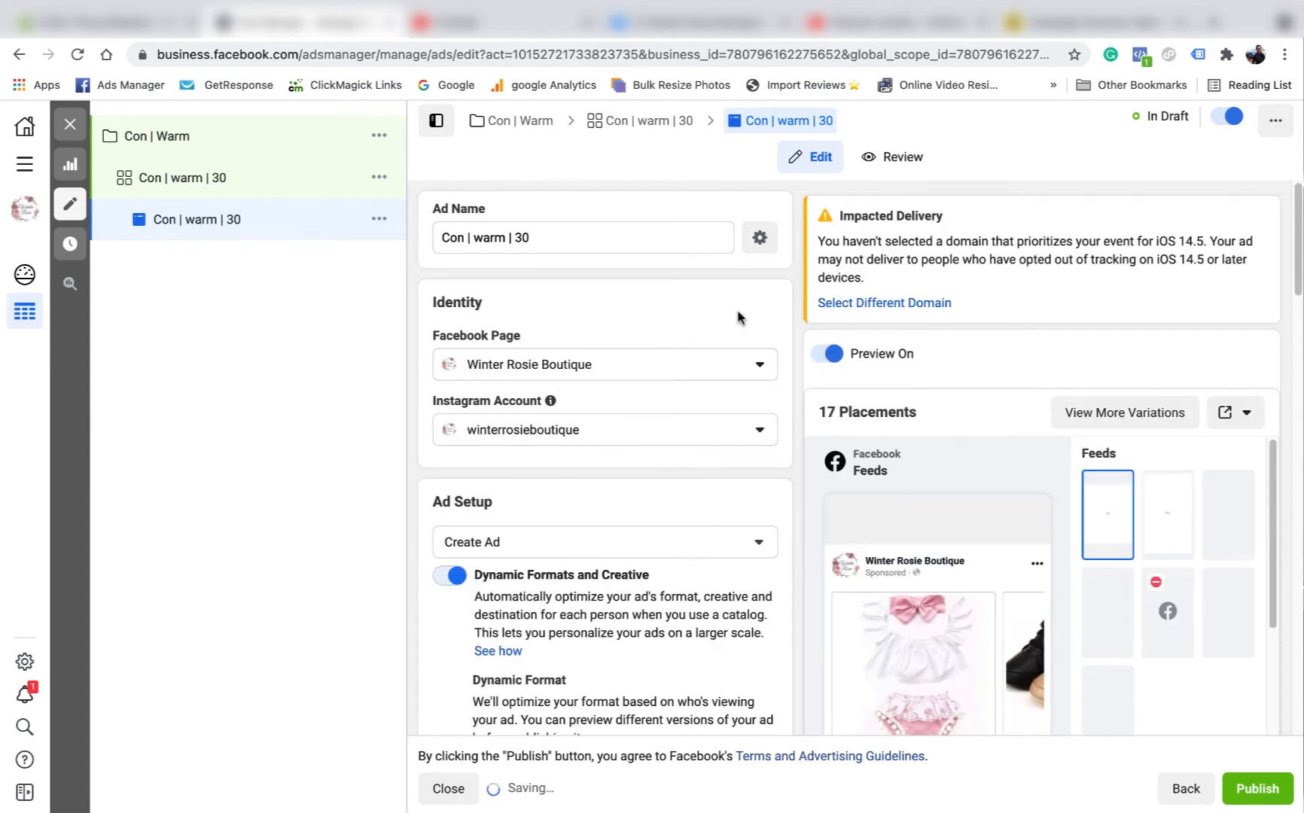
{"action": "scroll", "coordinate": [608, 311], "scroll_direction": "down", "scroll_amount": 2}
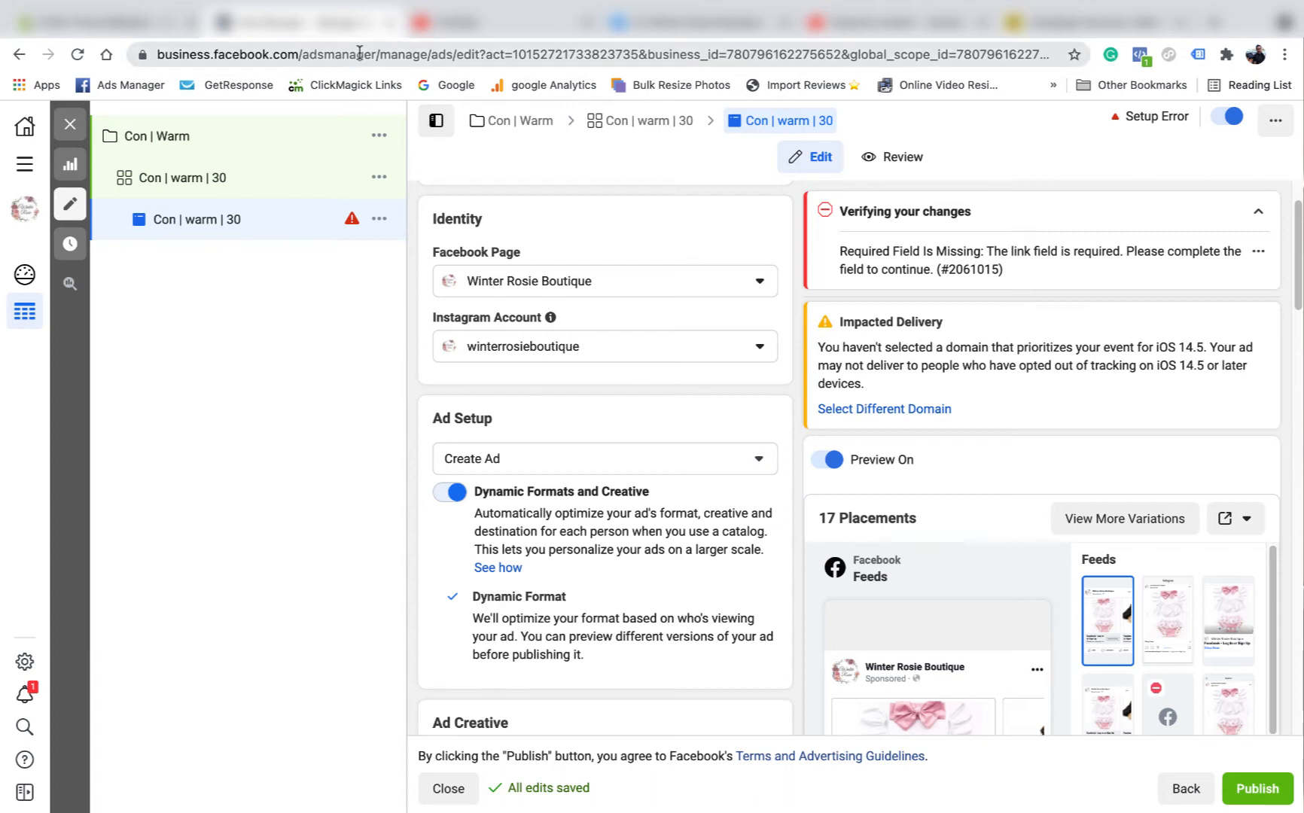
- Duplicate the Ads Manager browser tab and close the ad editor
{"action": "right_click", "coordinate": [324, 24]}
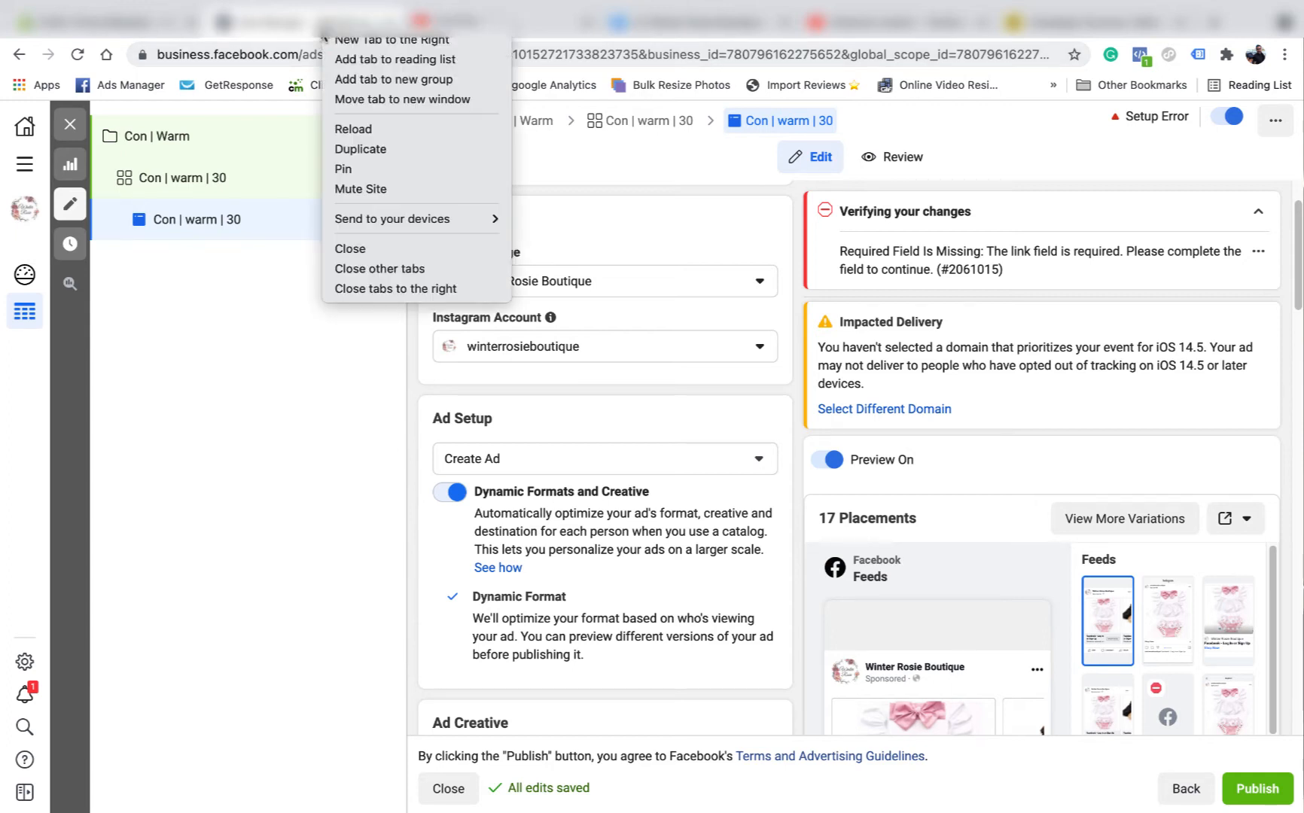
{"action": "left_click", "coordinate": [371, 147]}
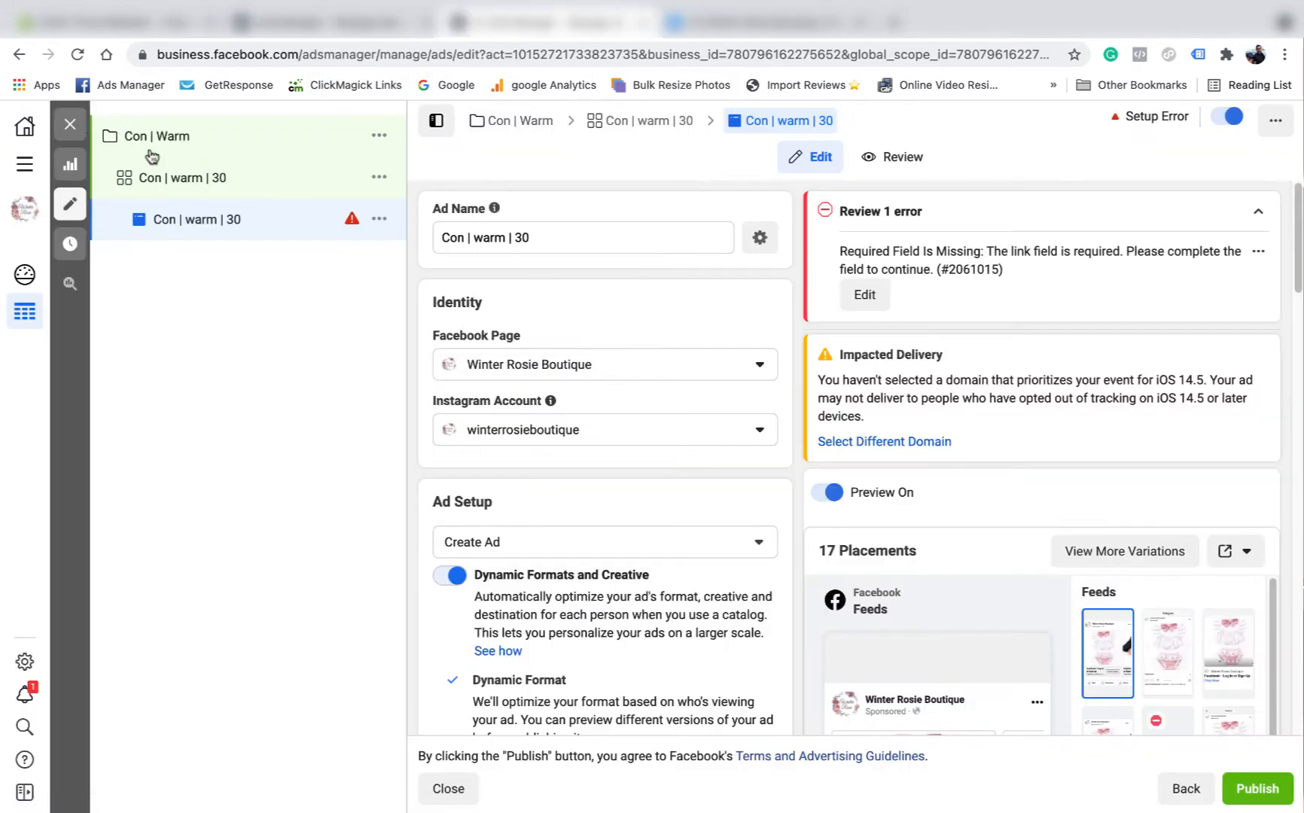
{"action": "left_click", "coordinate": [70, 124]}
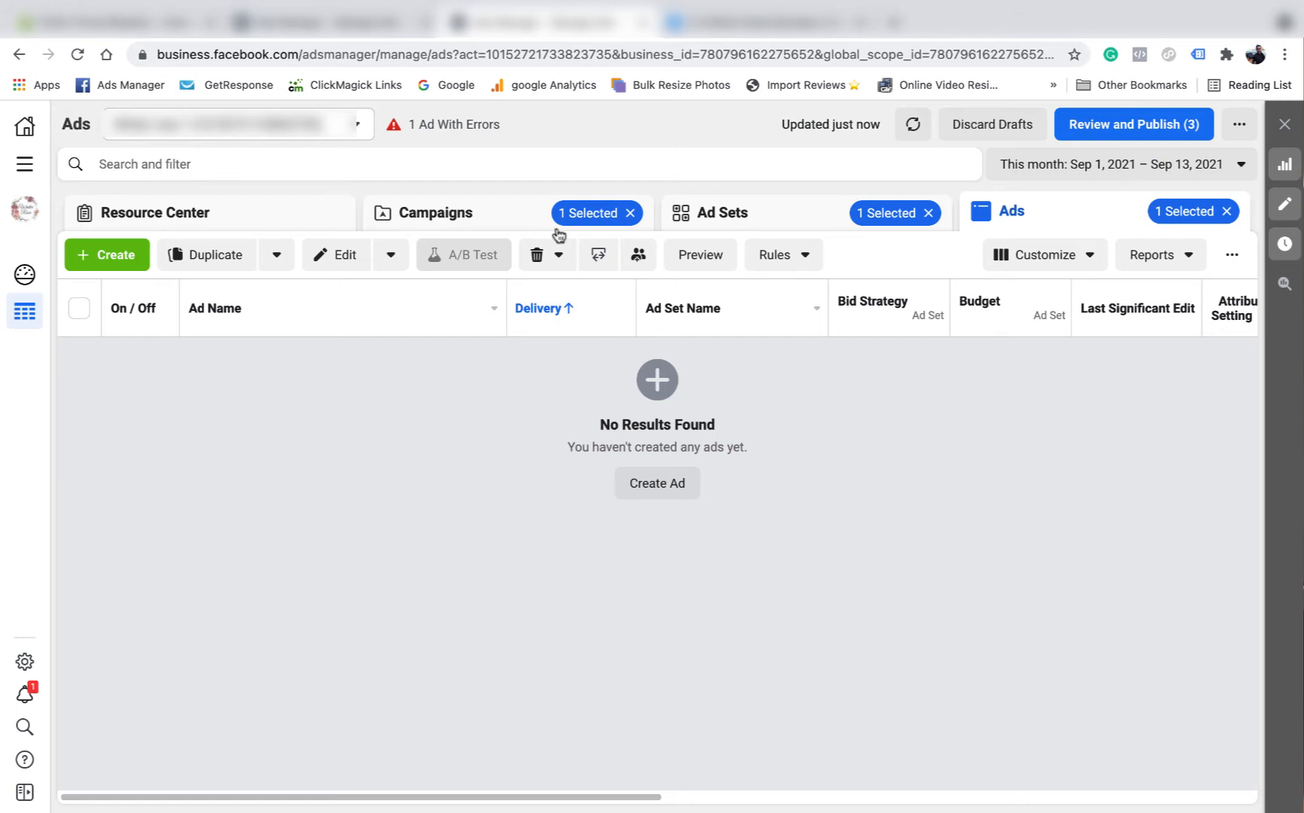
- Show the ads of the Con - Interests - Parents ad set in campaign Con - Intrests - Copy
{"action": "left_click", "coordinate": [483, 213]}
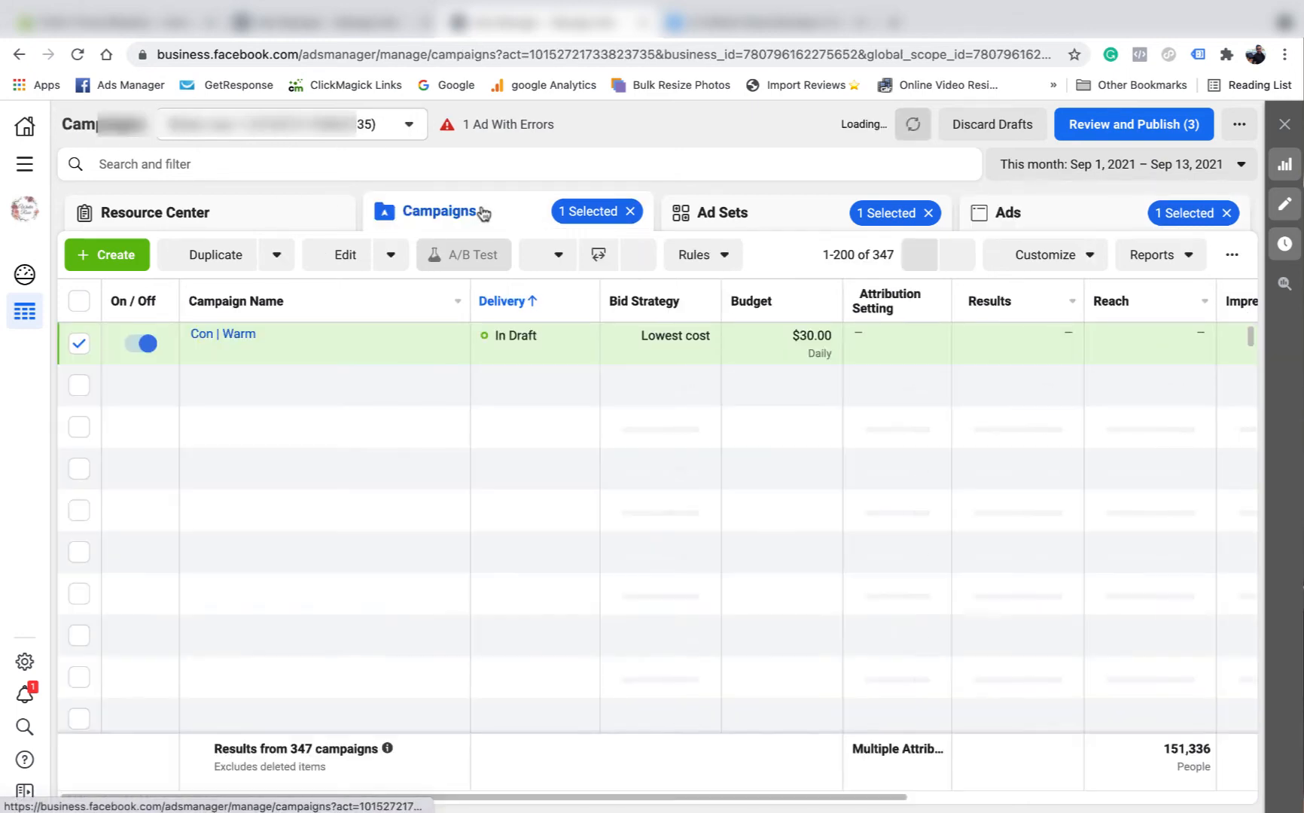
{"action": "left_click", "coordinate": [80, 344]}
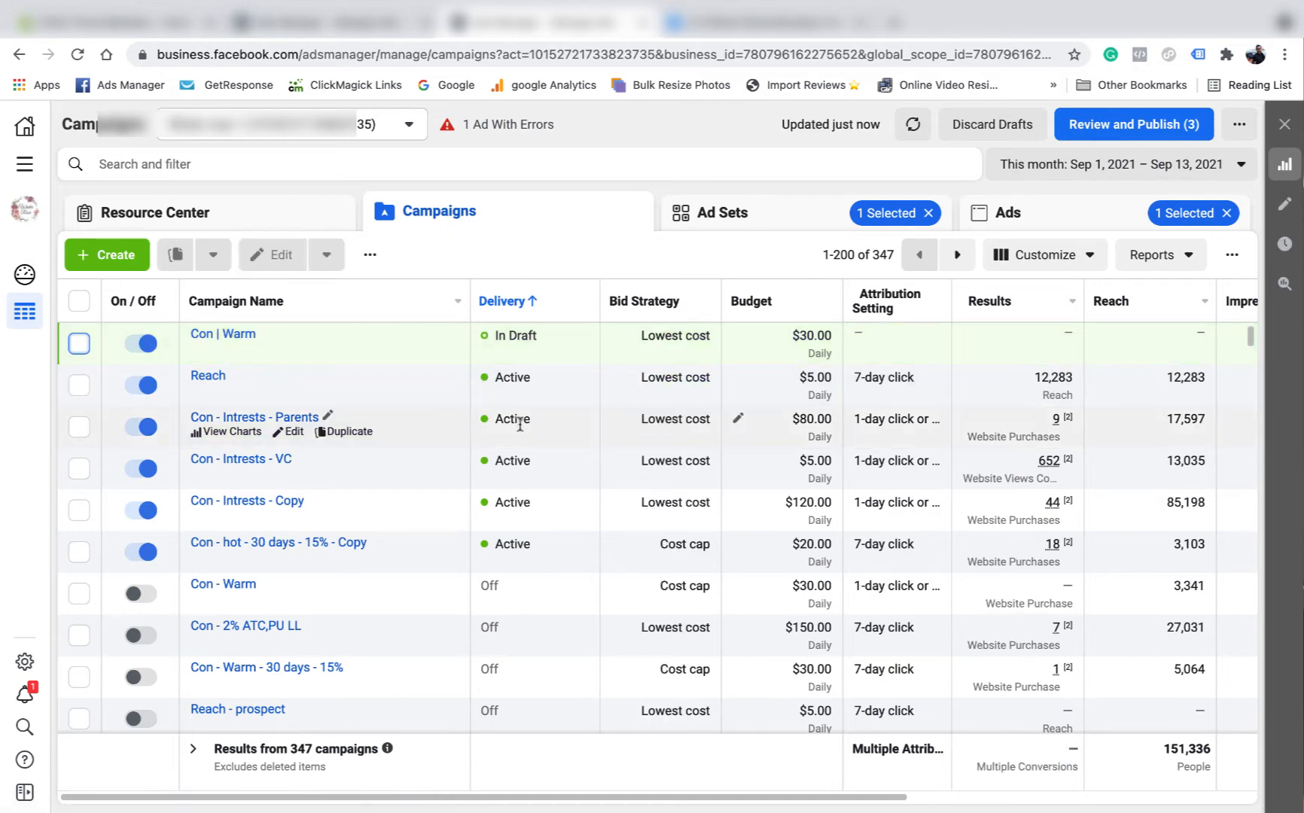
{"action": "left_click", "coordinate": [84, 511]}
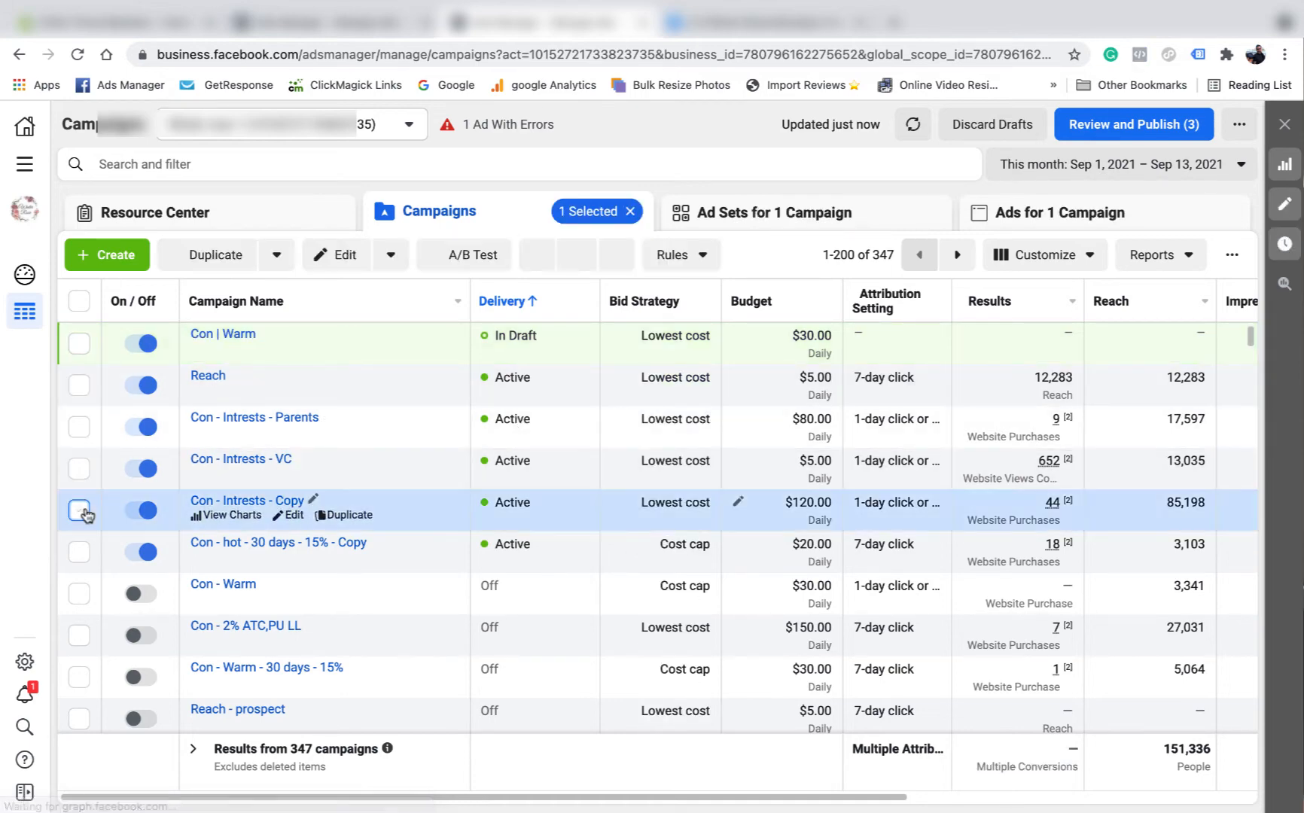
{"action": "left_click", "coordinate": [819, 220]}
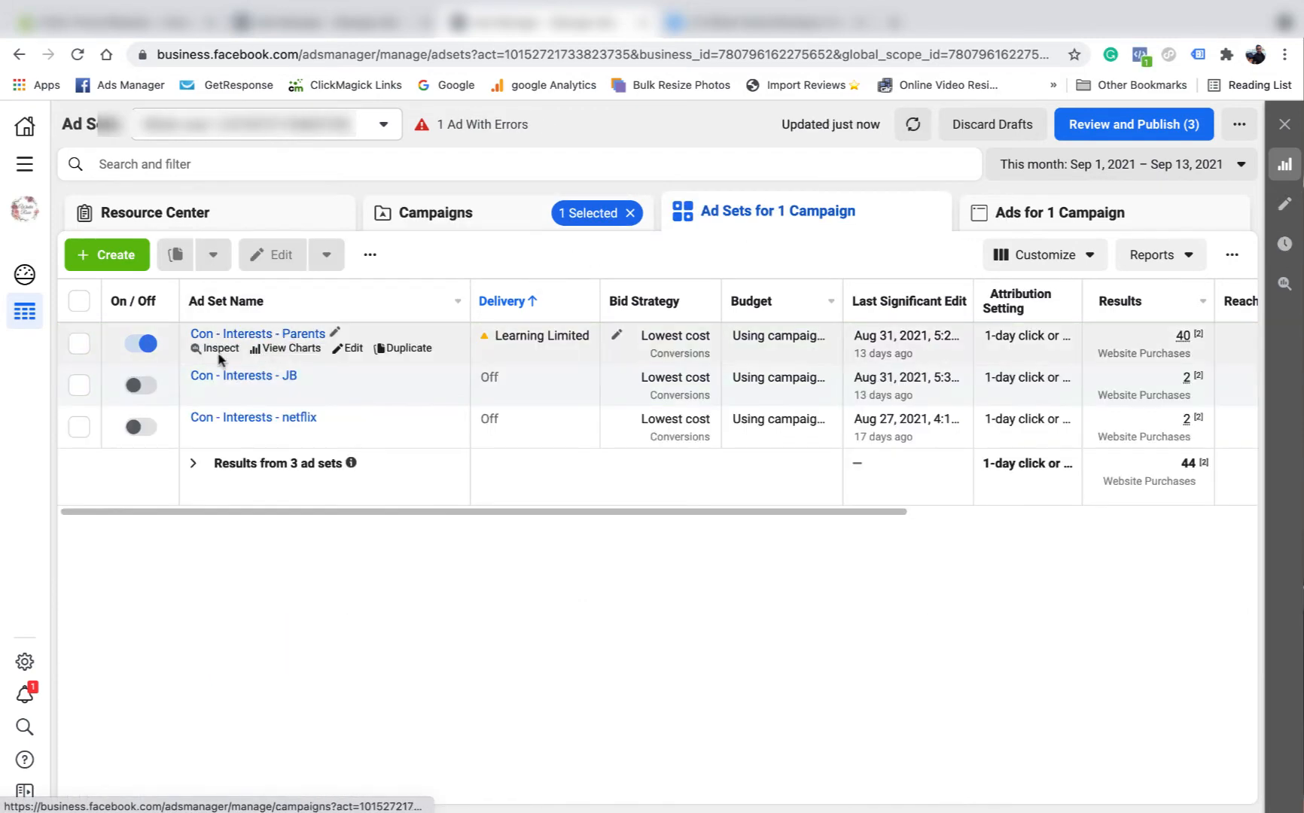
{"action": "left_click", "coordinate": [78, 358]}
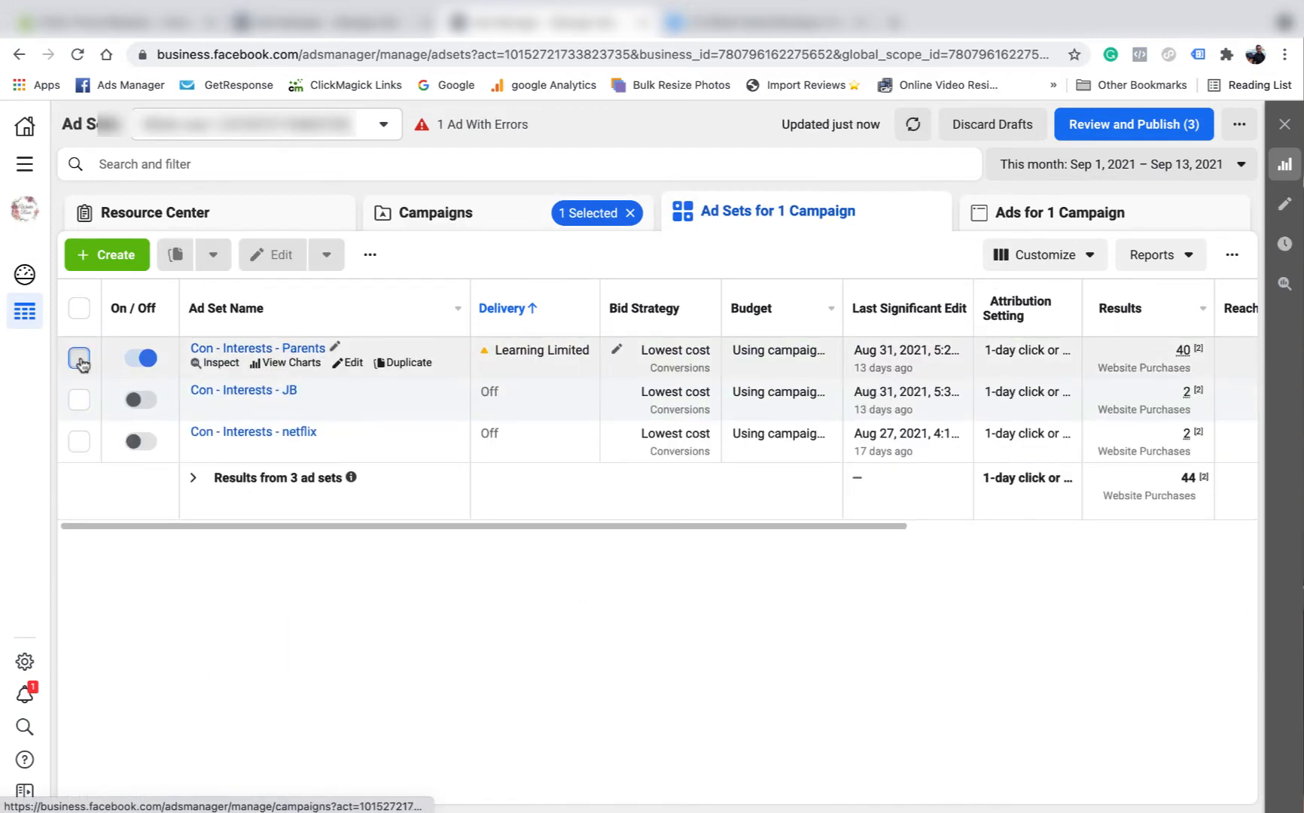
{"action": "left_click", "coordinate": [1037, 218]}
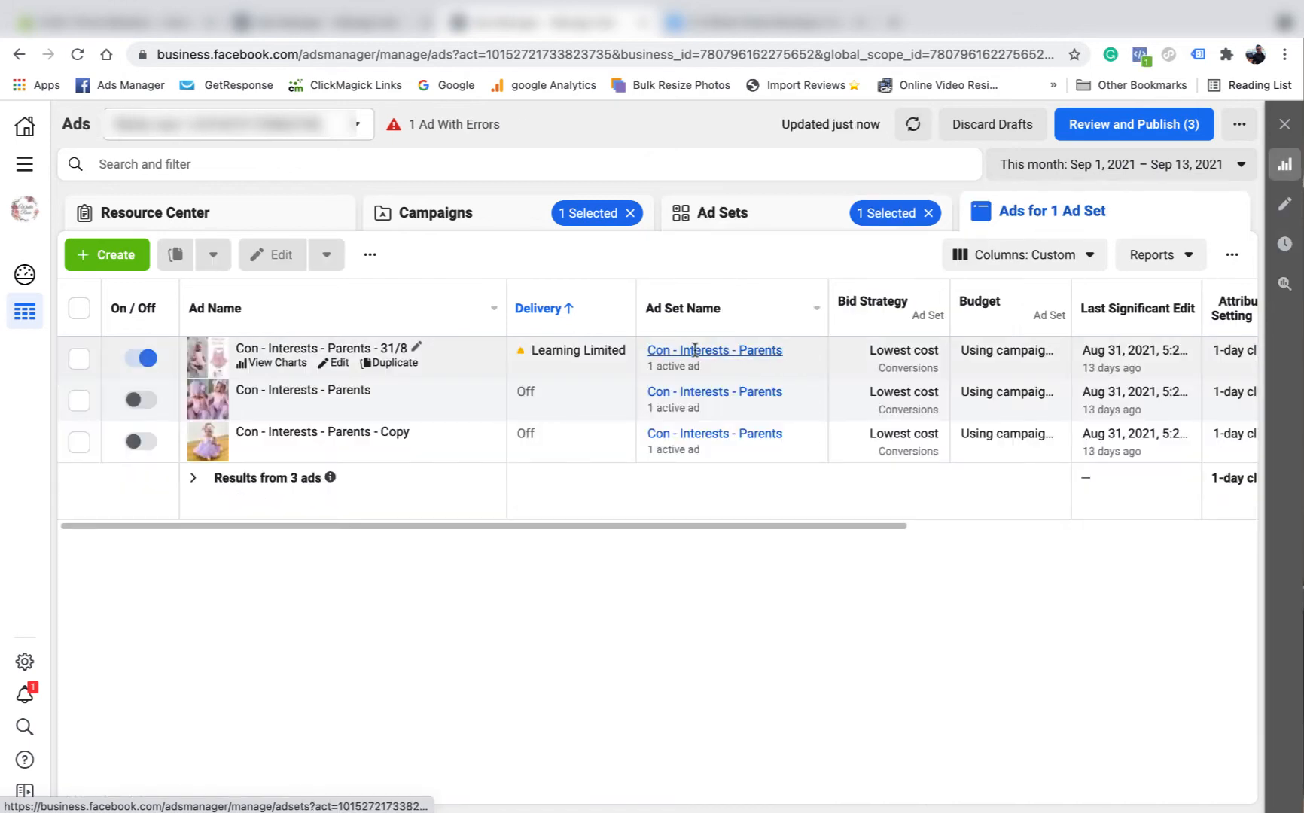
- Open the Con - Interests - Parents - 31/8 ad's Pink Lilly Romper Facebook post with comments
{"action": "left_click", "coordinate": [341, 364]}
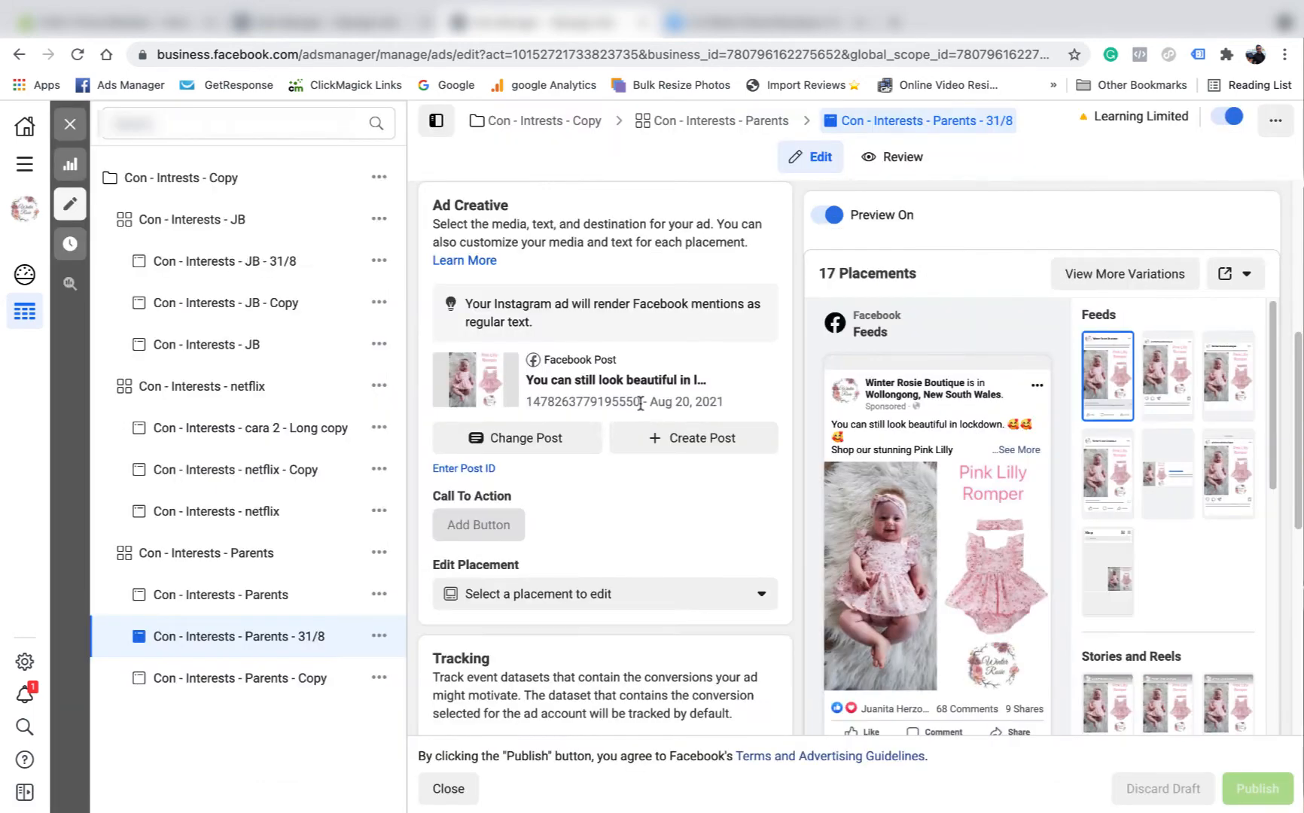
{"action": "left_click_drag", "start_coordinate": [639, 403], "coordinate": [524, 402]}
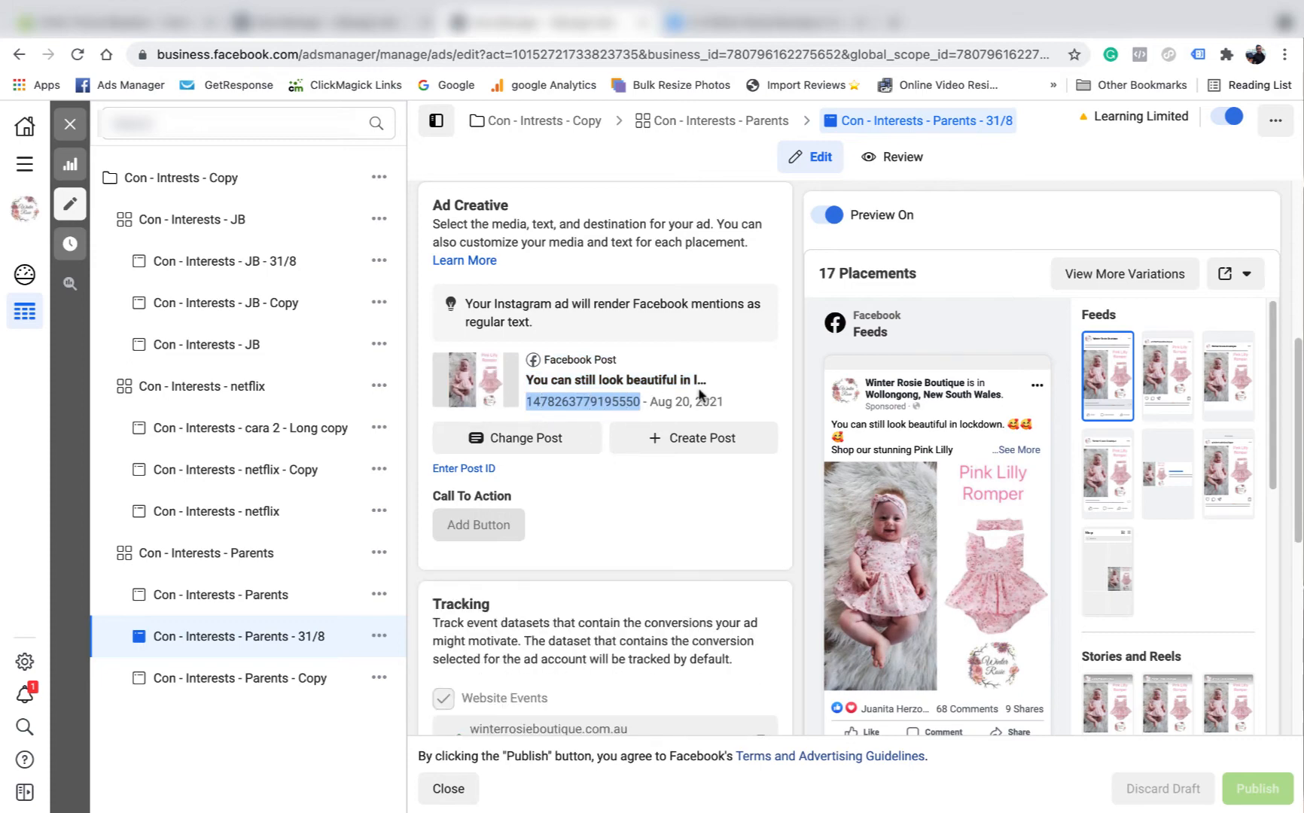
{"action": "scroll", "coordinate": [626, 454], "scroll_direction": "up", "scroll_amount": 2}
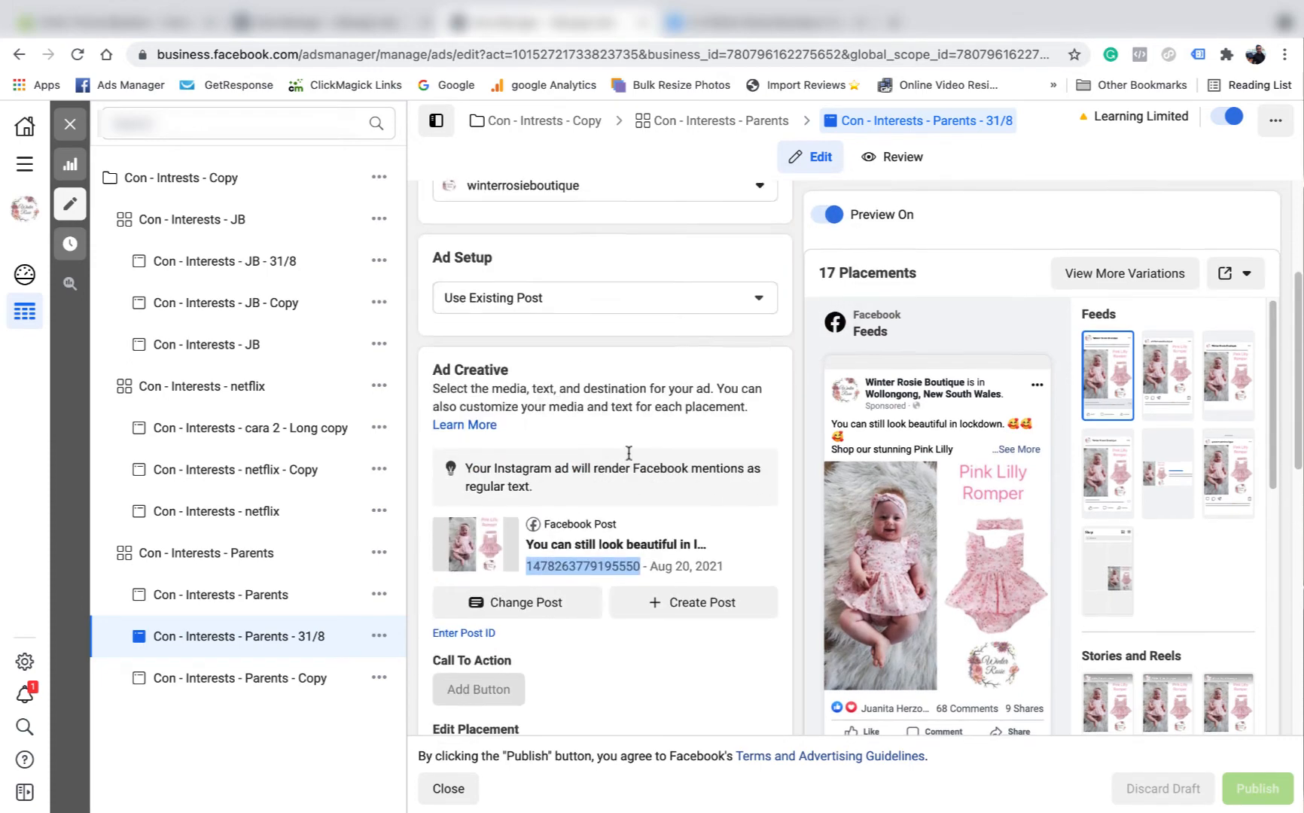
{"action": "scroll", "coordinate": [626, 455], "scroll_direction": "down", "scroll_amount": 2}
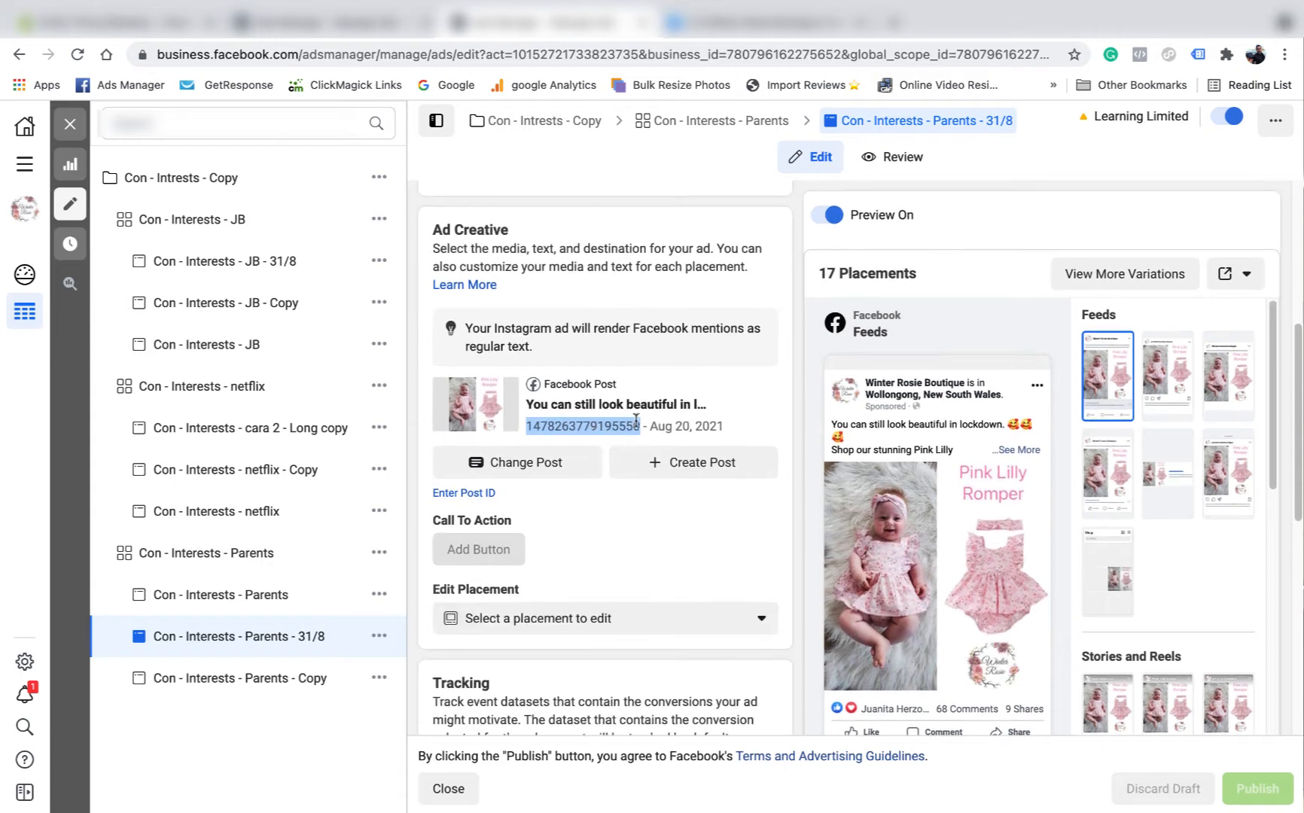
{"action": "scroll", "coordinate": [625, 414], "scroll_direction": "up", "scroll_amount": 3}
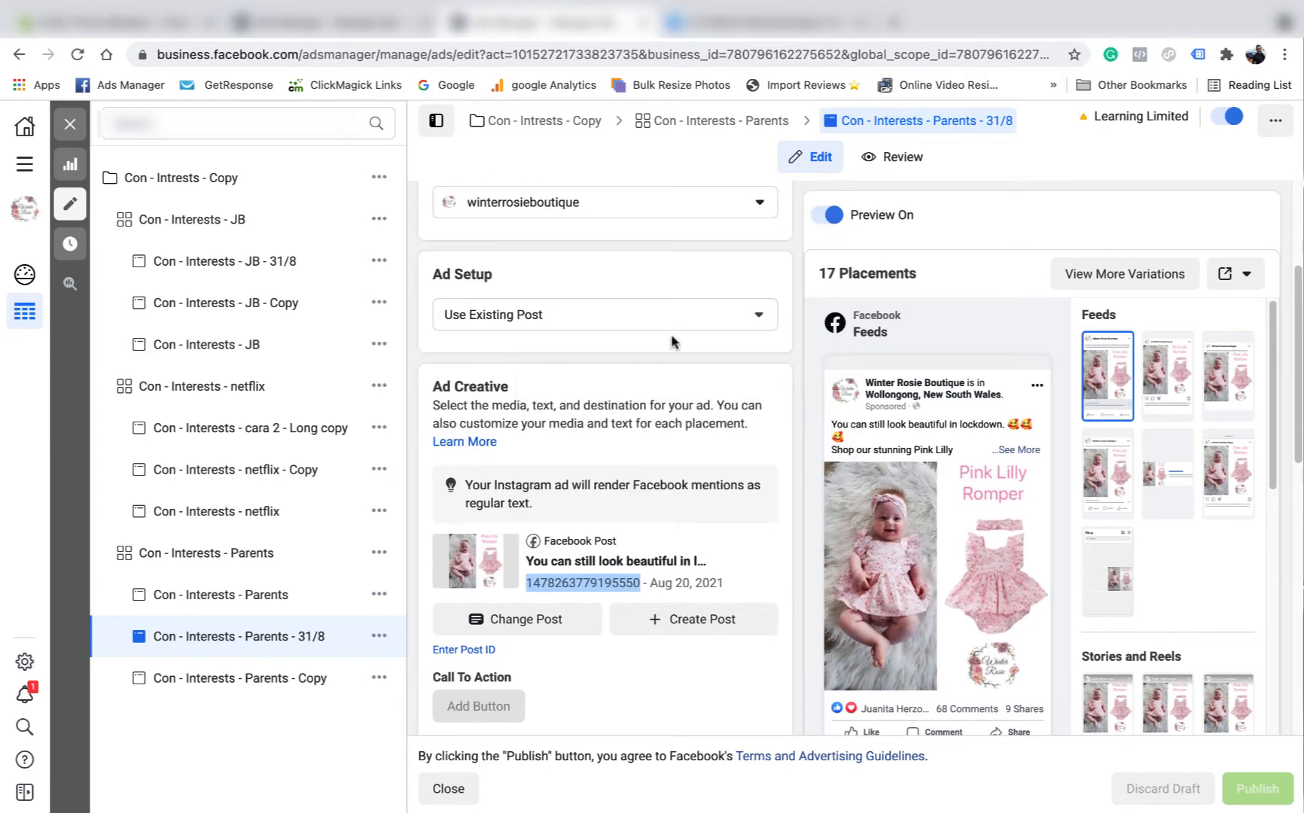
{"action": "left_click", "coordinate": [1246, 275]}
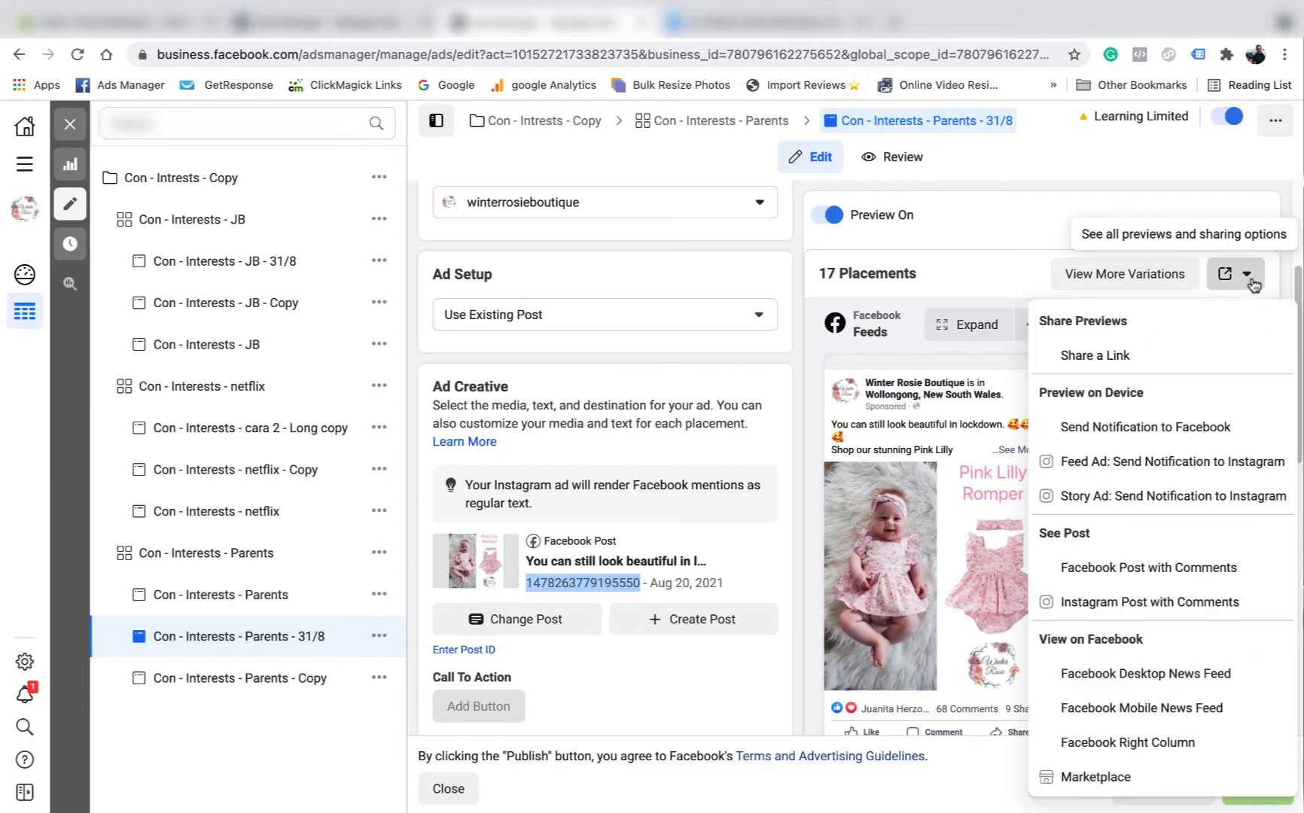
{"action": "left_click", "coordinate": [1187, 570]}
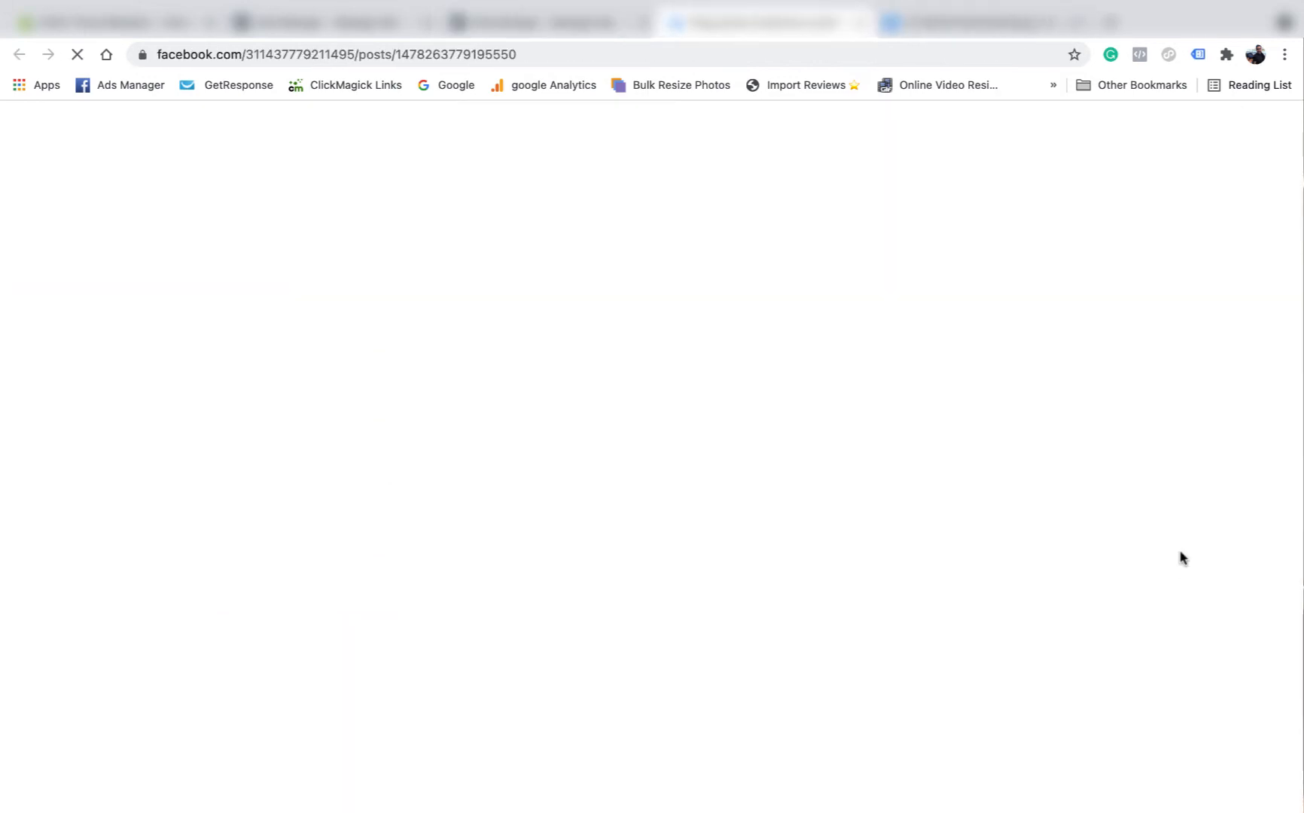
{"action": "left_click_drag", "start_coordinate": [476, 54], "coordinate": [607, 60]}
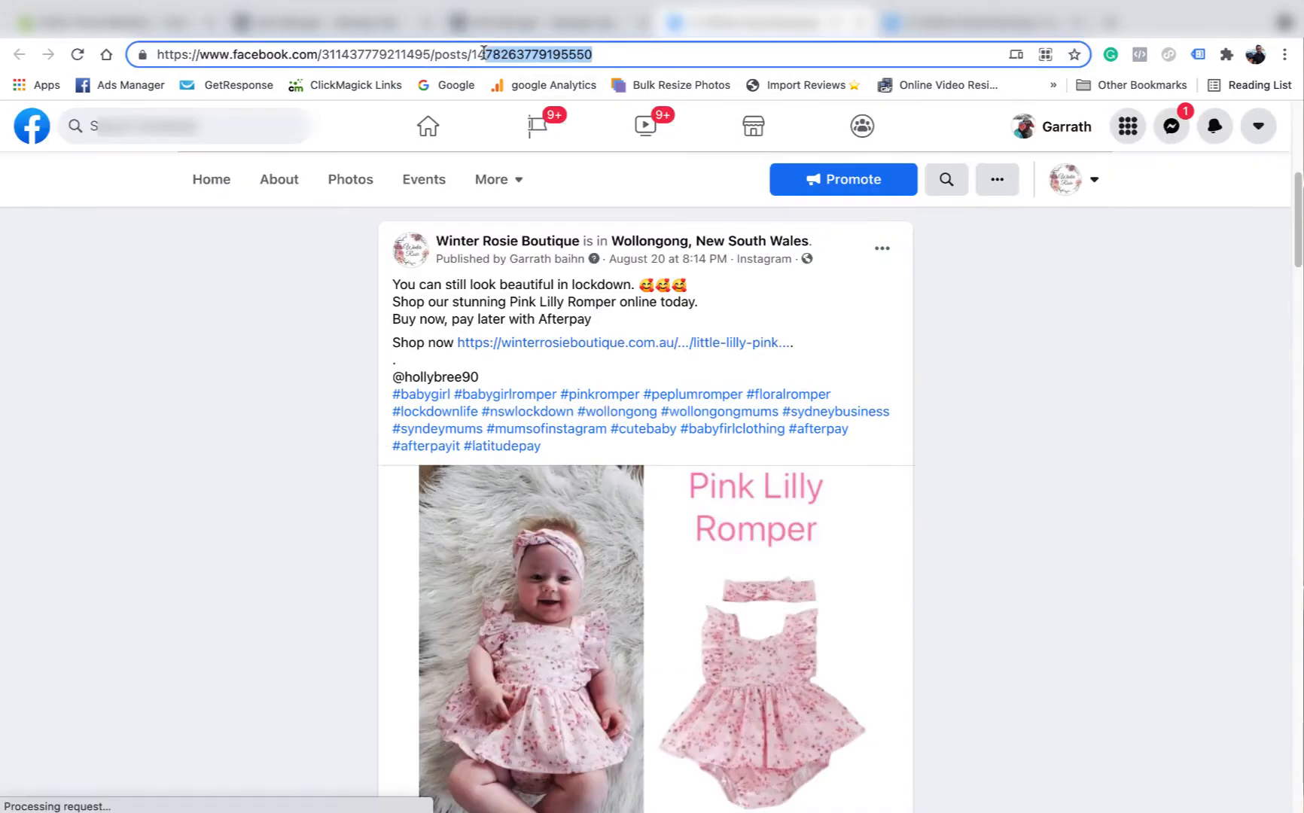
{"action": "double_click", "coordinate": [525, 54]}
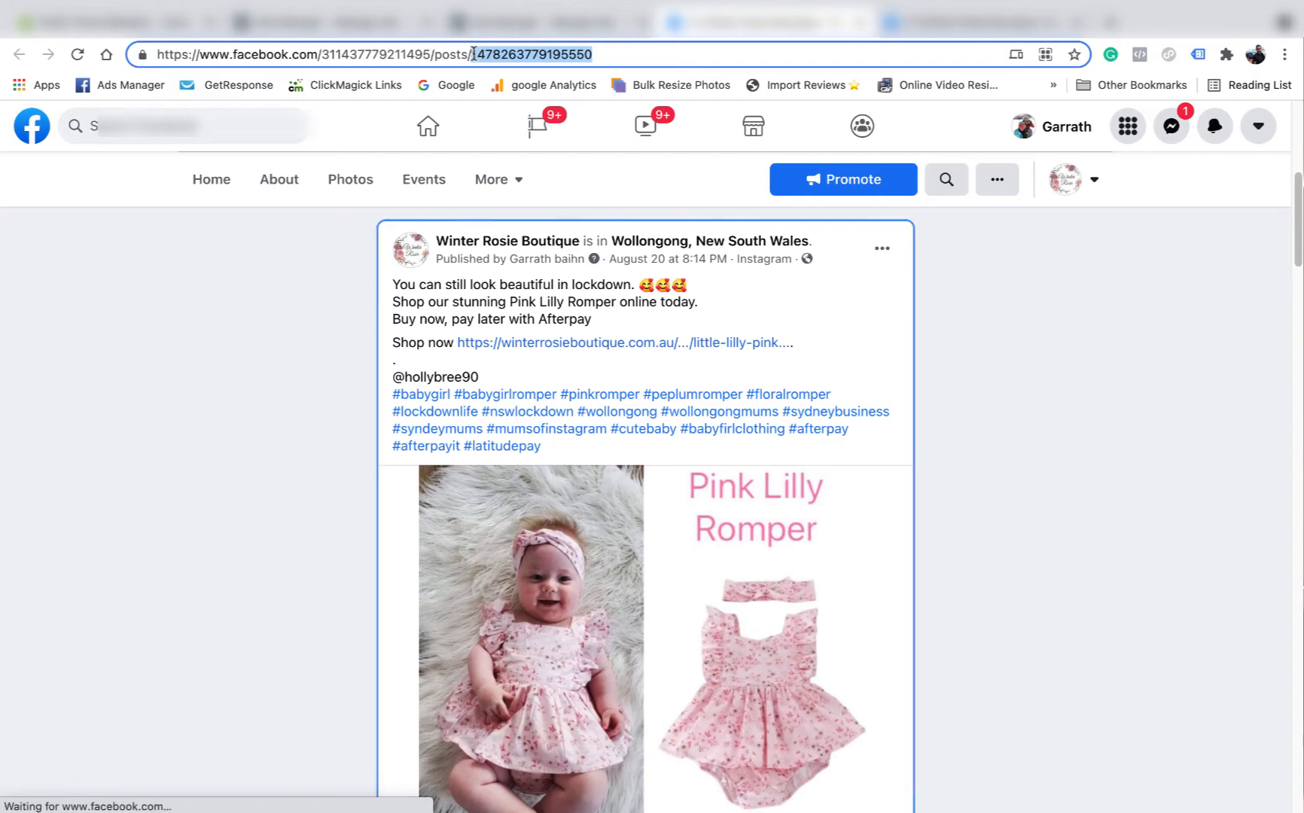
{"action": "right_click", "coordinate": [536, 54]}
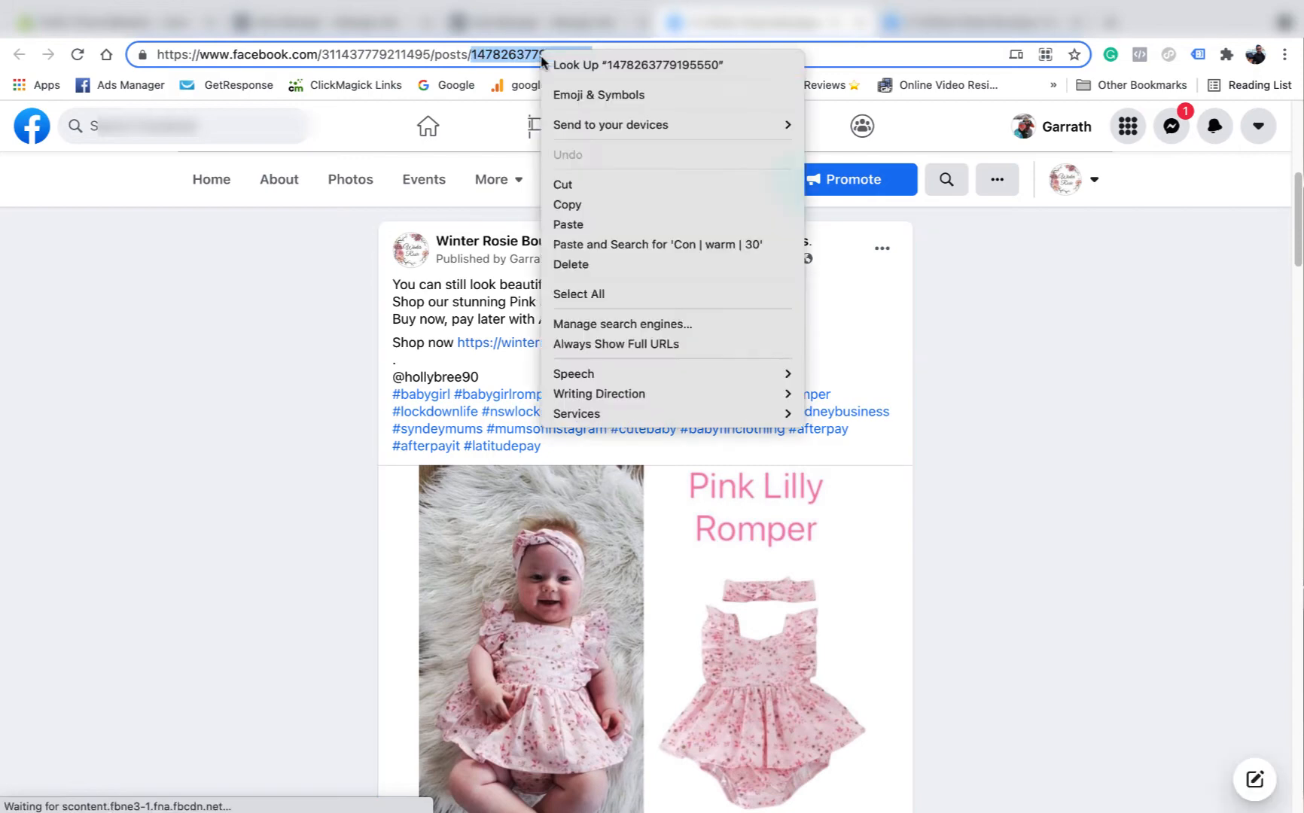
{"action": "left_click", "coordinate": [622, 199]}
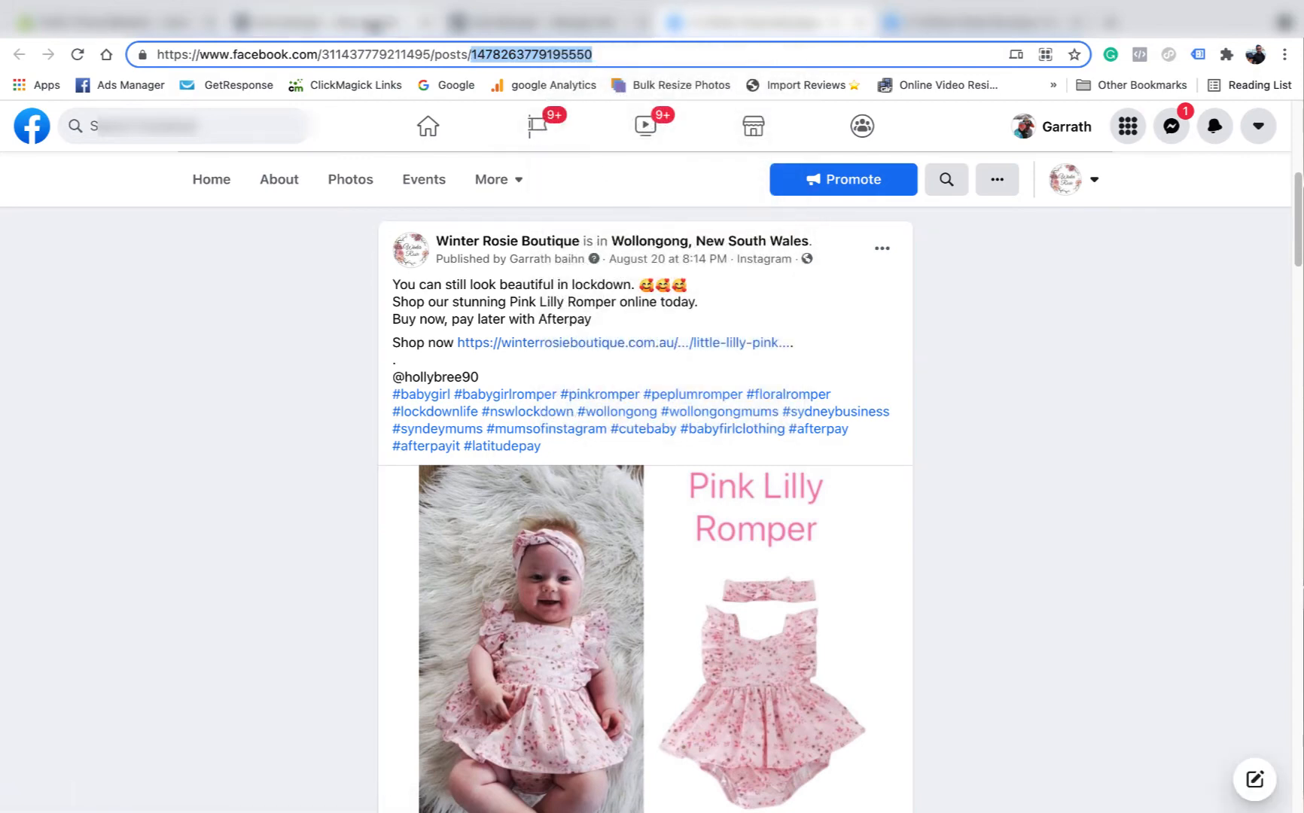
{"action": "left_click", "coordinate": [372, 25]}
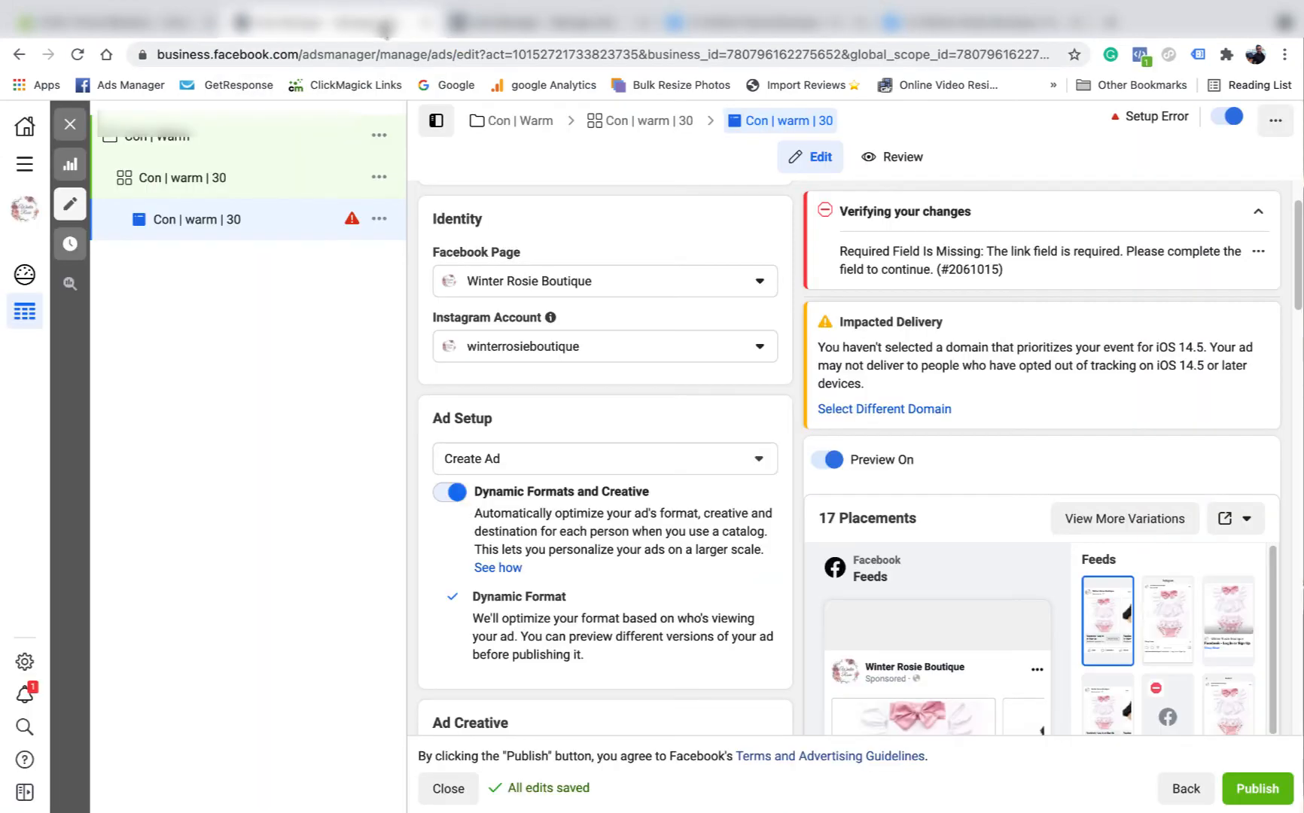
{"action": "left_click", "coordinate": [759, 461]}
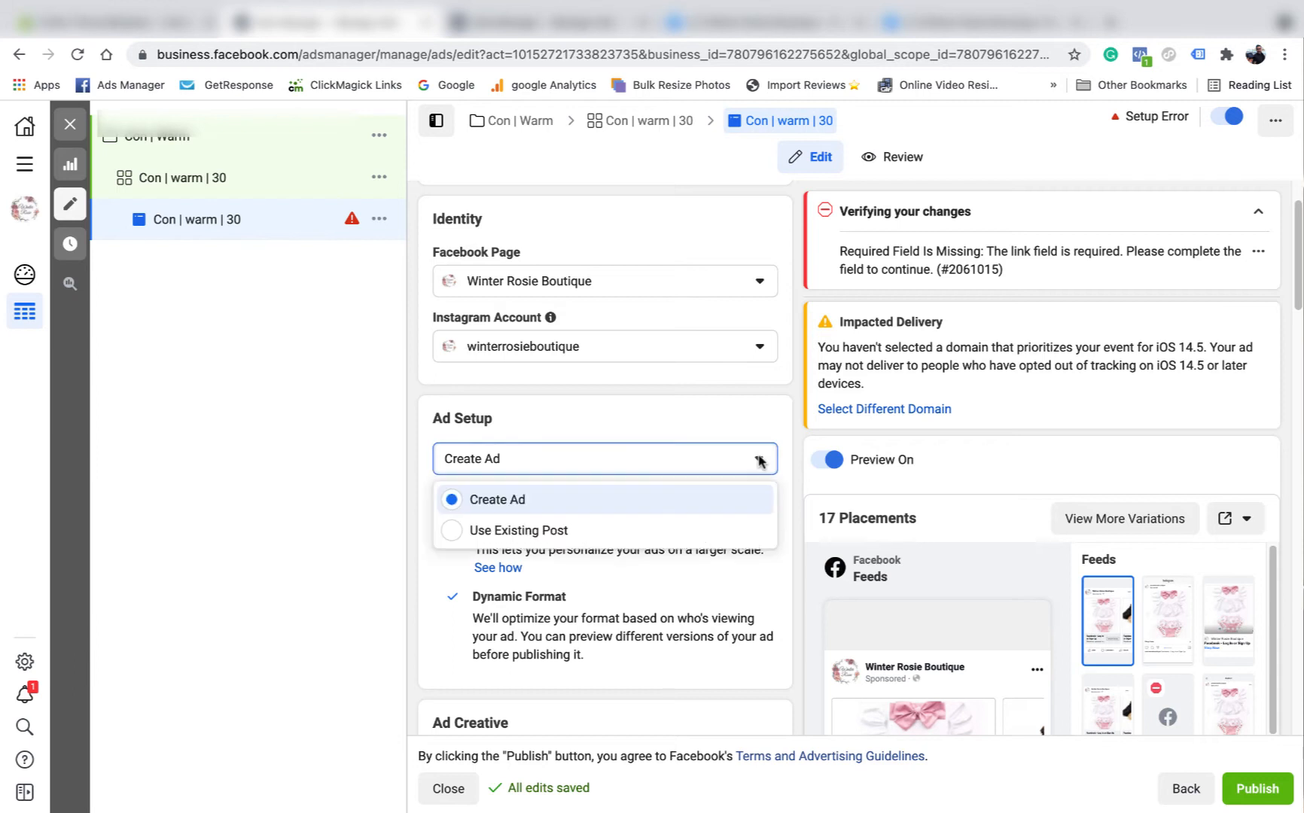
{"action": "left_click", "coordinate": [527, 532]}
{"action": "scroll", "coordinate": [598, 401], "scroll_direction": "down", "scroll_amount": 3}
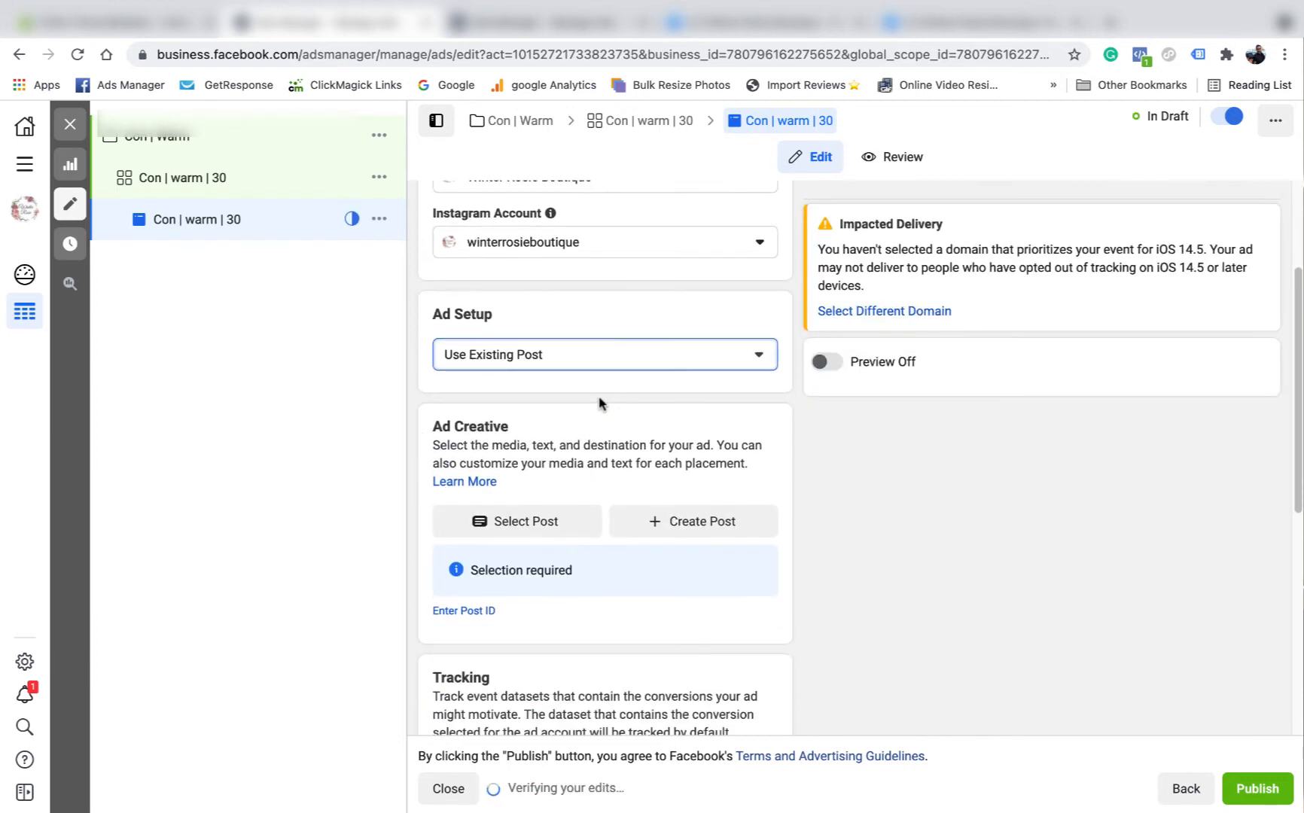
{"action": "left_click", "coordinate": [485, 609]}
{"action": "left_click", "coordinate": [484, 617]}
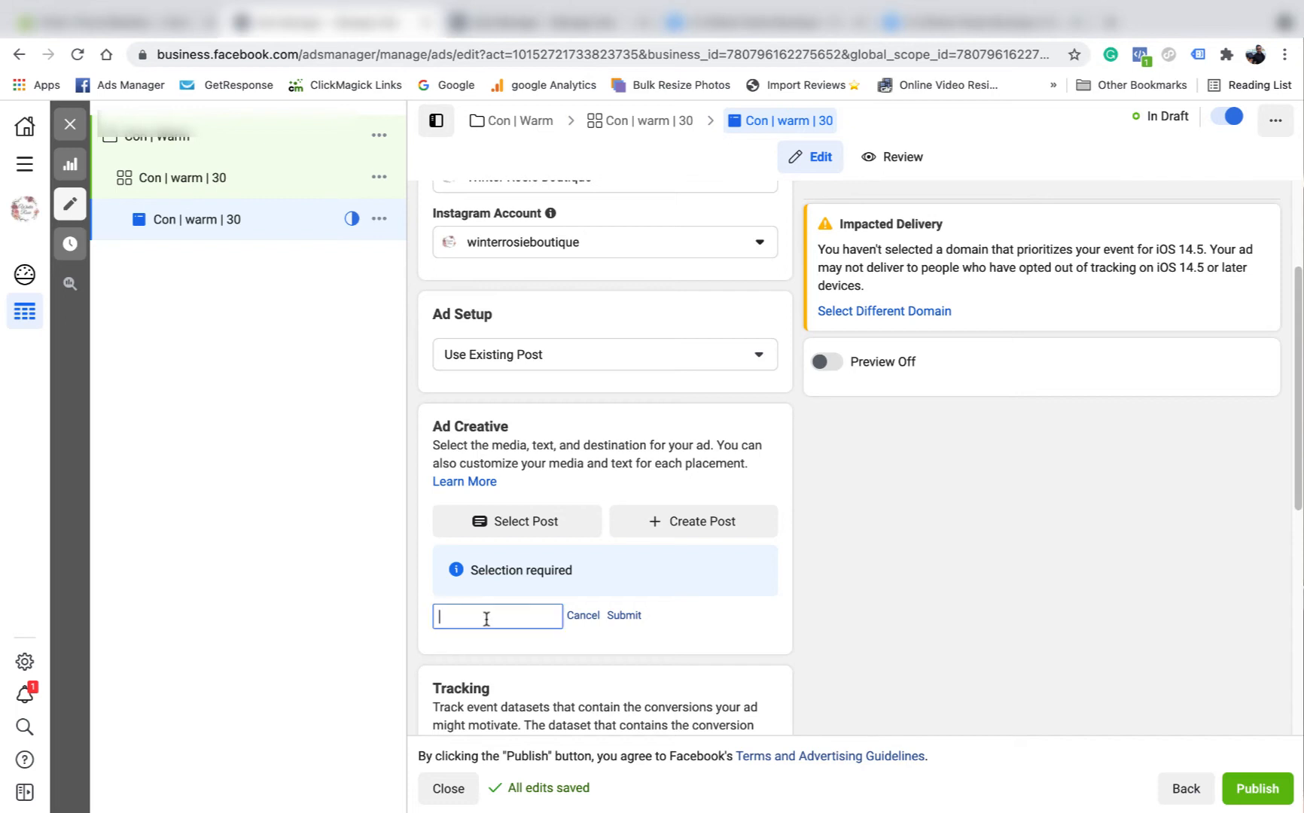
{"action": "right_click", "coordinate": [485, 617]}
{"action": "left_click", "coordinate": [515, 676]}
{"action": "left_click", "coordinate": [623, 617]}
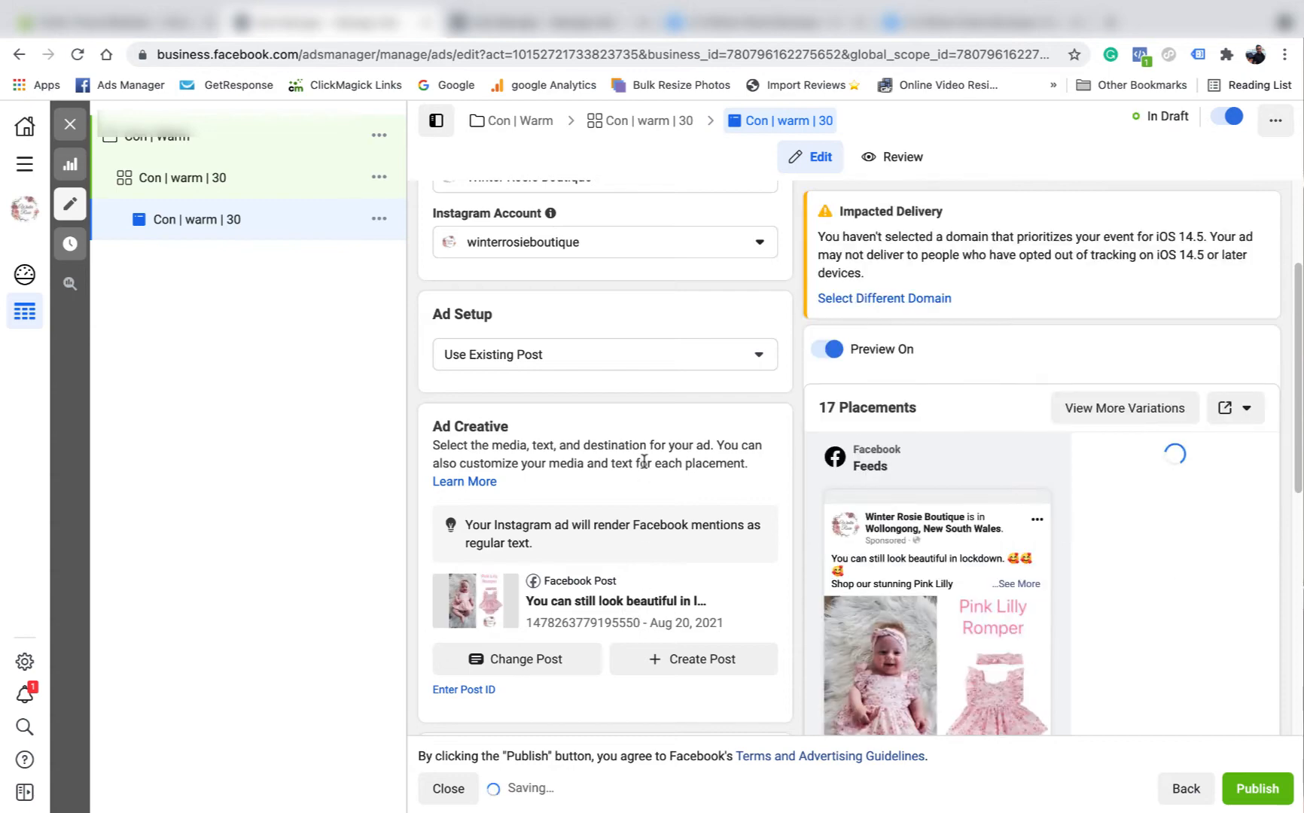
{"action": "scroll", "coordinate": [907, 508], "scroll_direction": "down", "scroll_amount": 2}
{"action": "scroll", "coordinate": [896, 587], "scroll_direction": "down", "scroll_amount": 5}
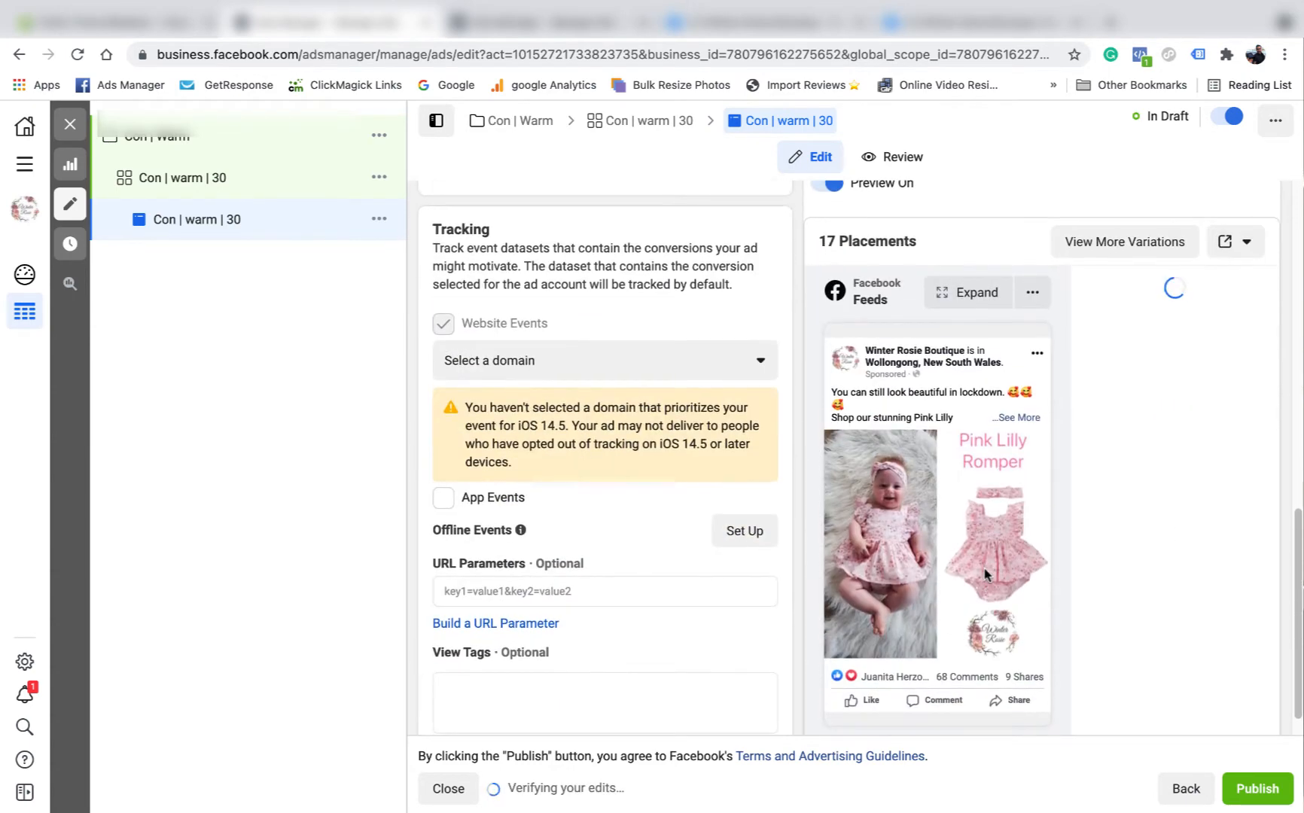
- Track events on winterrosieboutique.com.au and rename the ad 'Con | warm | 30 | Pink Lilly'
{"action": "left_click", "coordinate": [762, 356]}
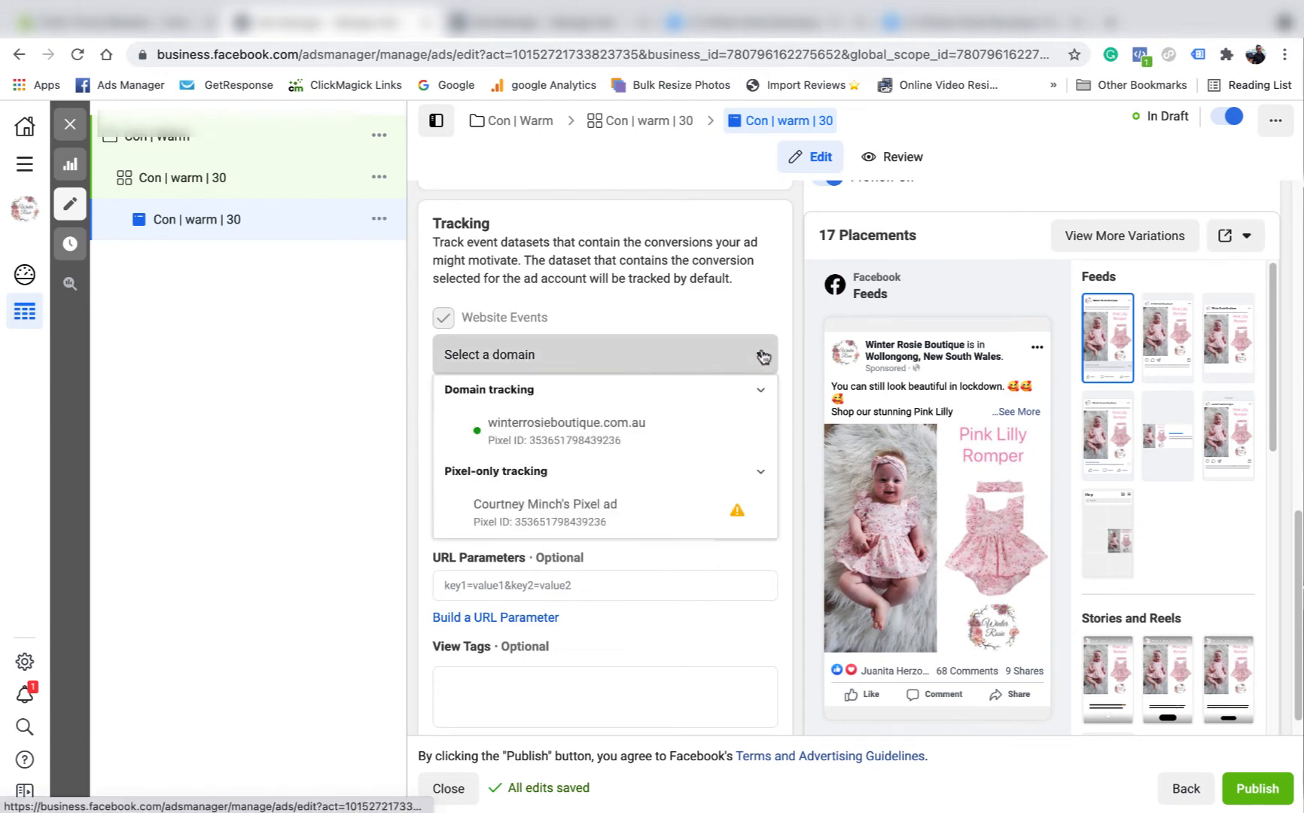
{"action": "left_click", "coordinate": [576, 435]}
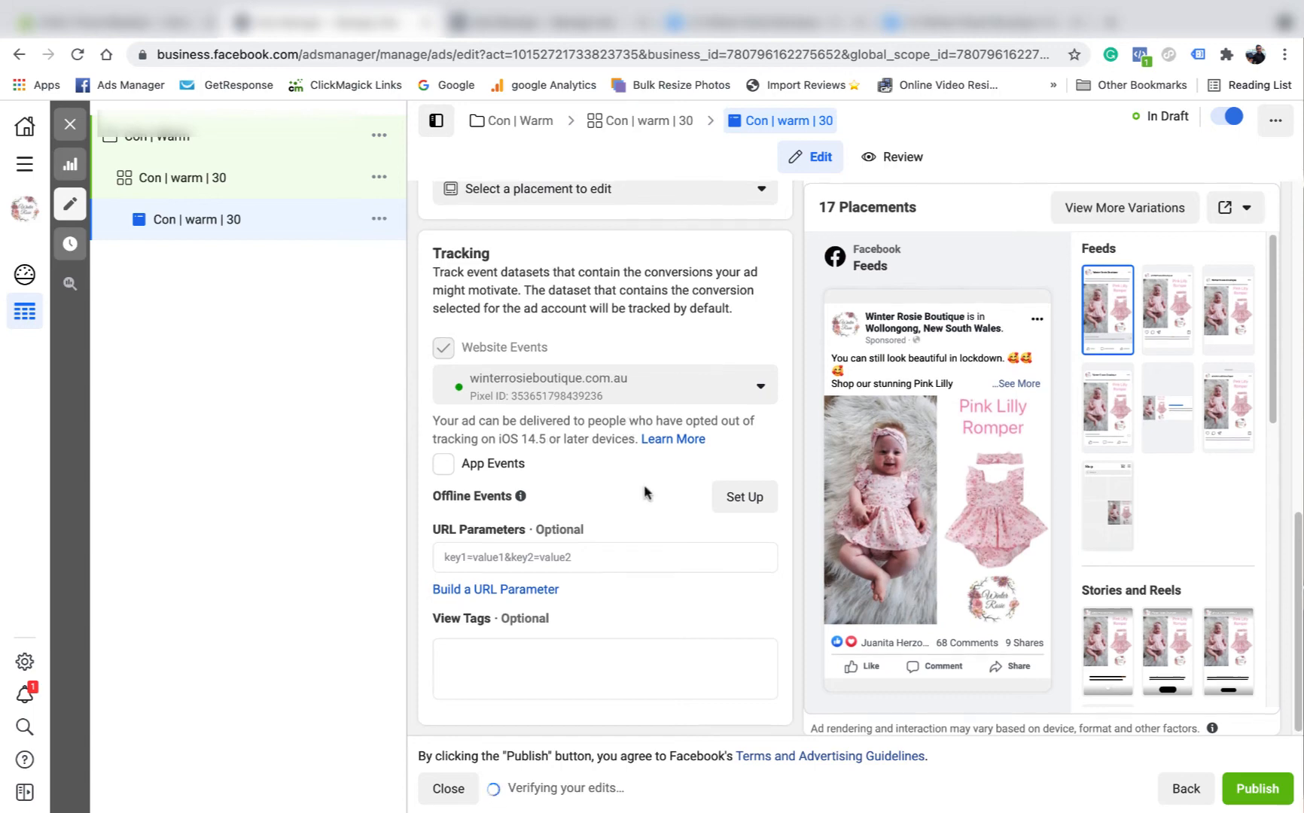
{"action": "scroll", "coordinate": [655, 474], "scroll_direction": "up", "scroll_amount": 2}
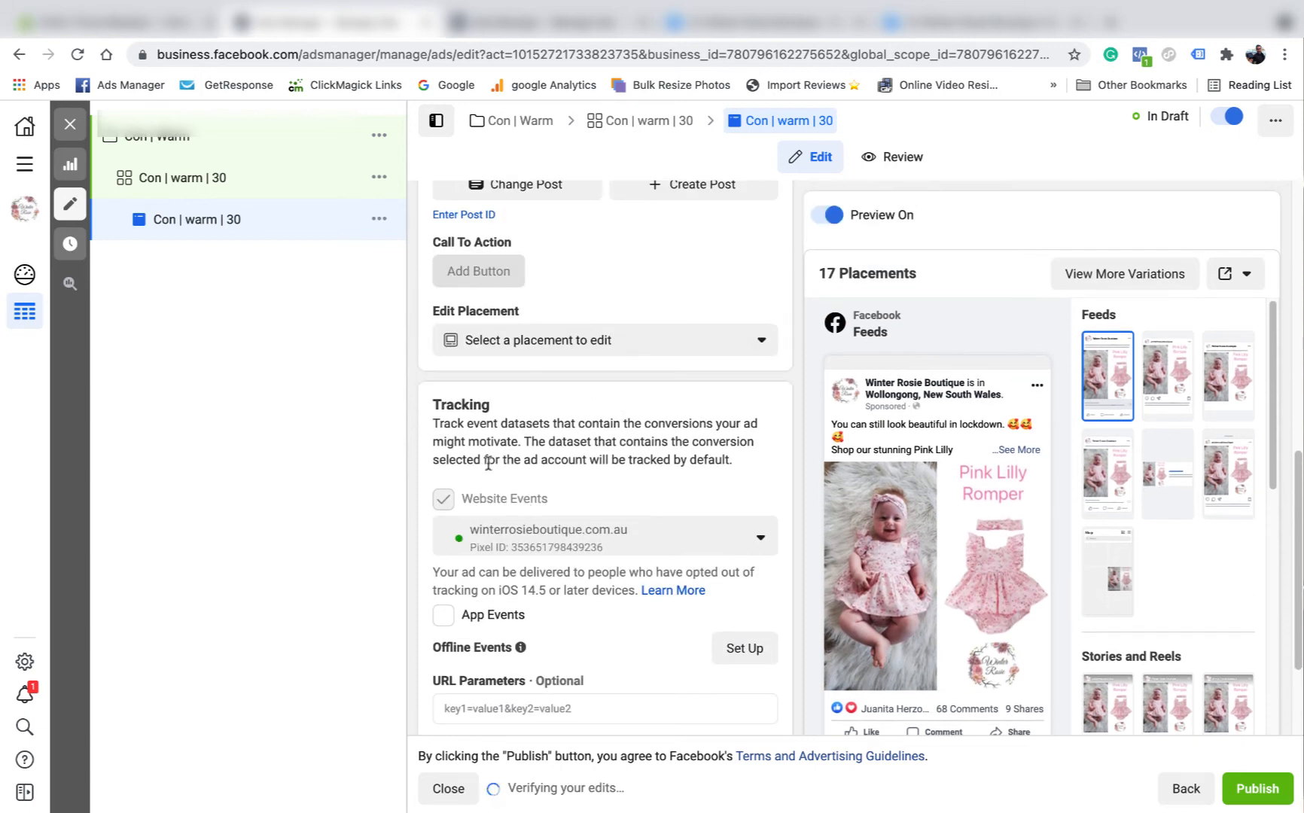
{"action": "scroll", "coordinate": [530, 572], "scroll_direction": "up", "scroll_amount": 7}
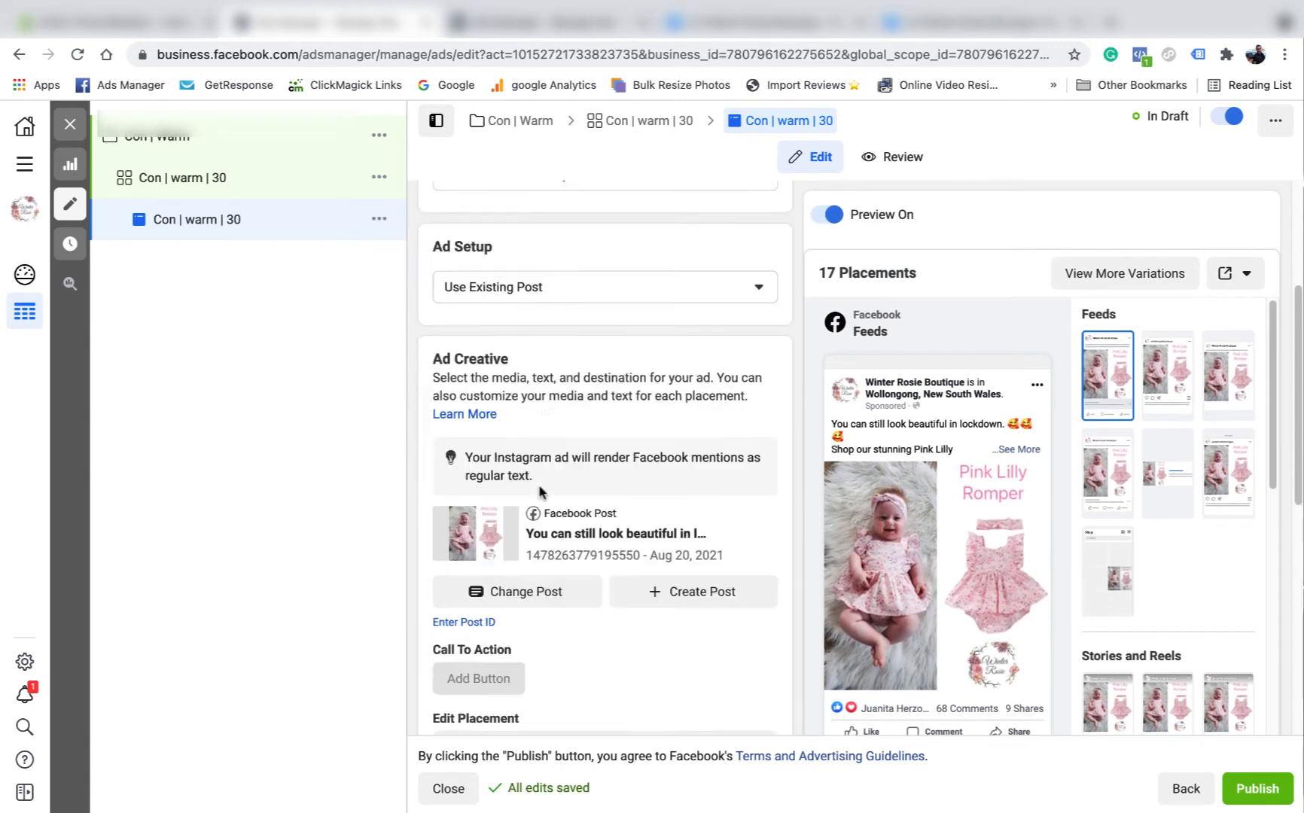
{"action": "scroll", "coordinate": [661, 482], "scroll_direction": "up", "scroll_amount": 3}
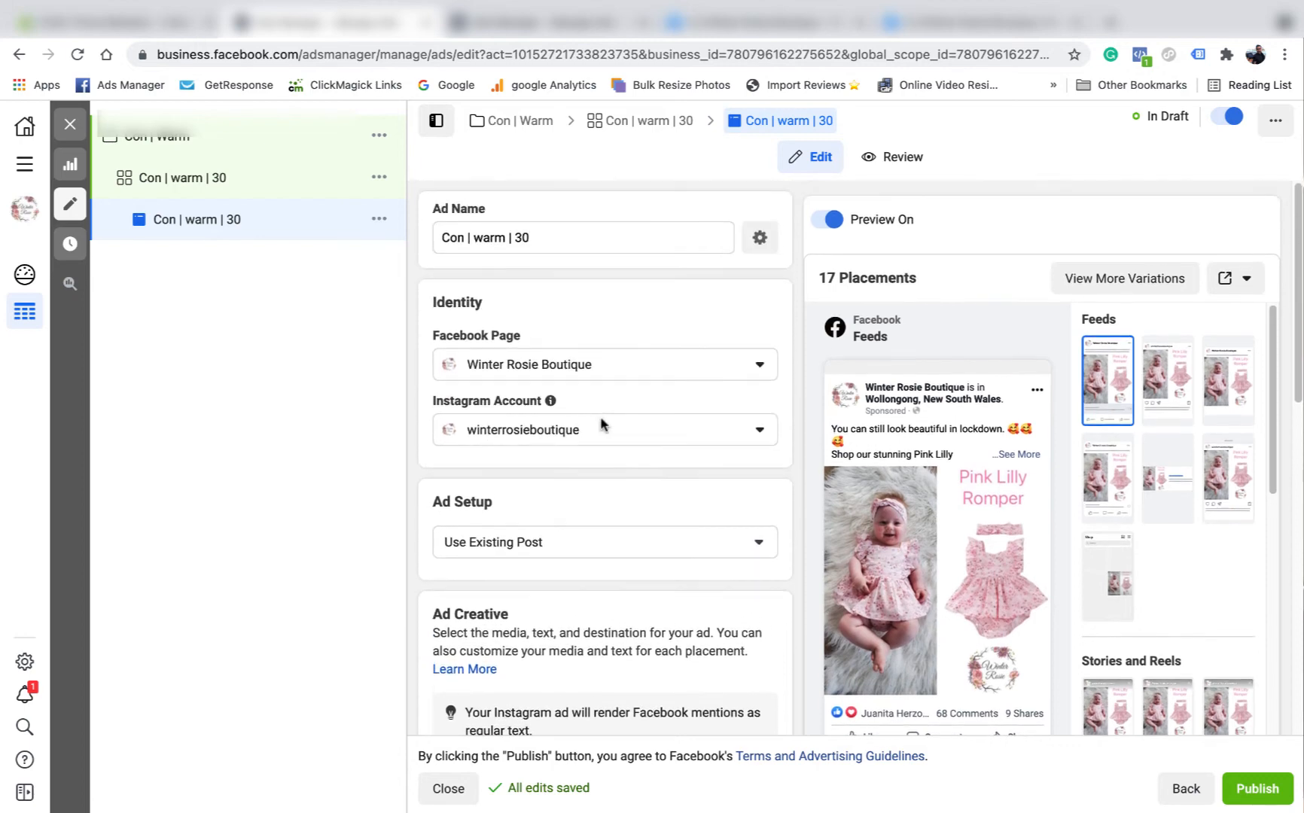
{"action": "left_click", "coordinate": [569, 243]}
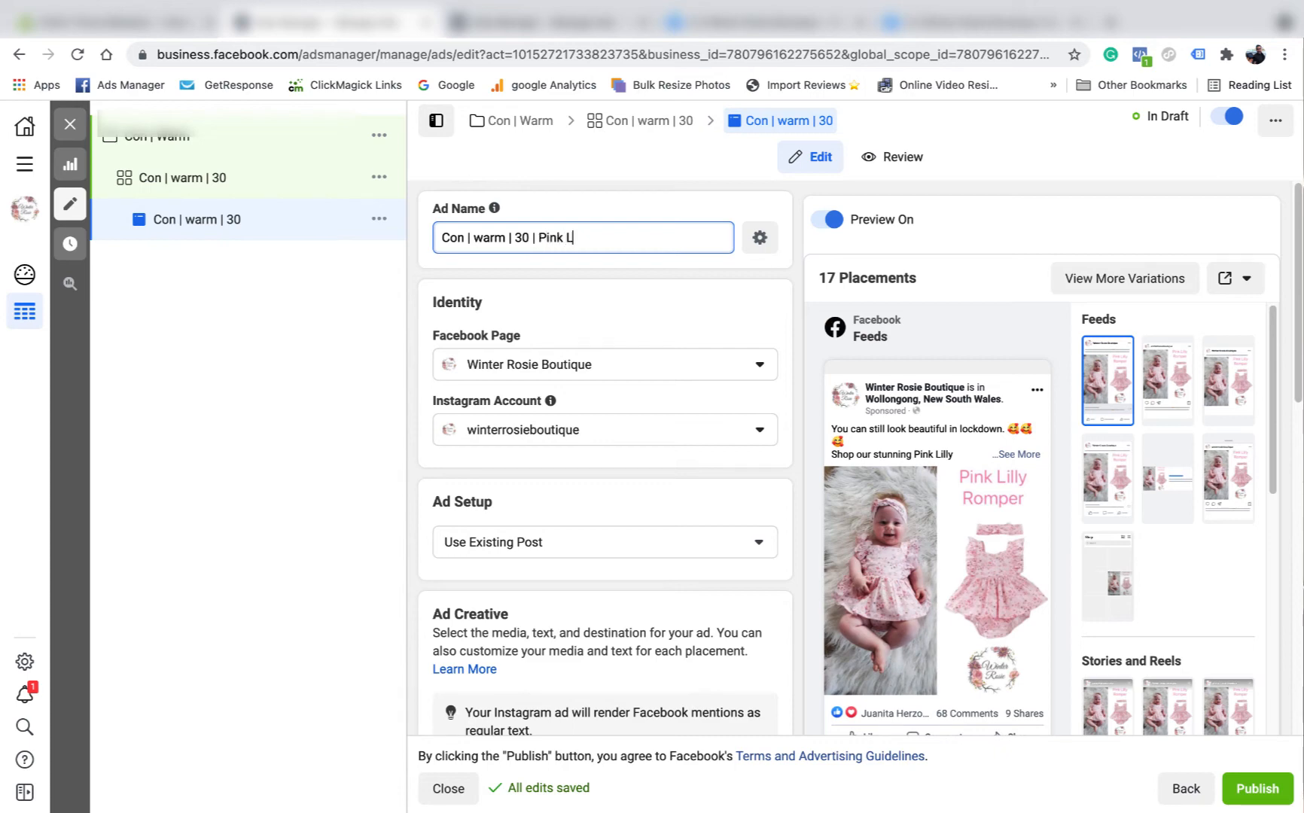
{"action": "left_click", "coordinate": [610, 211]}
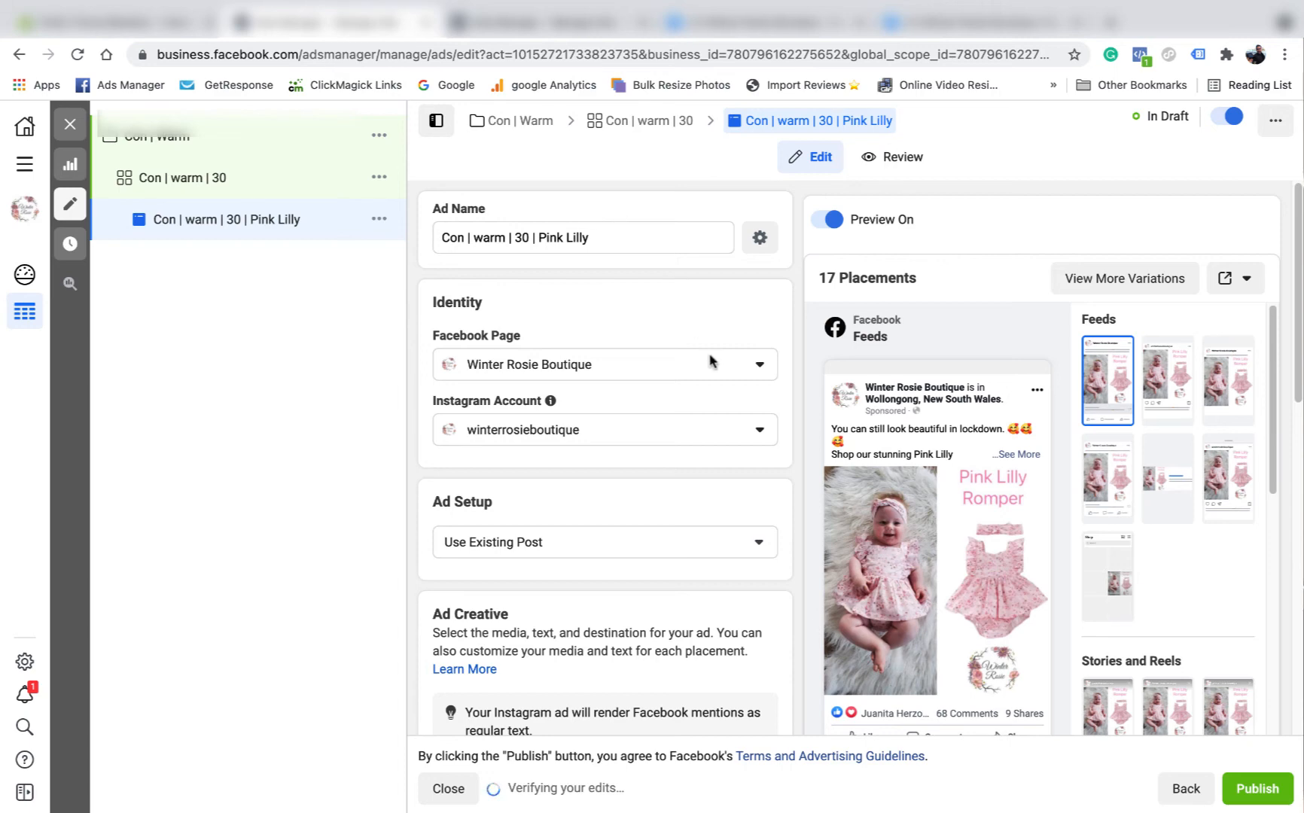
{"action": "scroll", "coordinate": [707, 376], "scroll_direction": "down", "scroll_amount": 1}
{"action": "scroll", "coordinate": [707, 377], "scroll_direction": "down", "scroll_amount": 1}
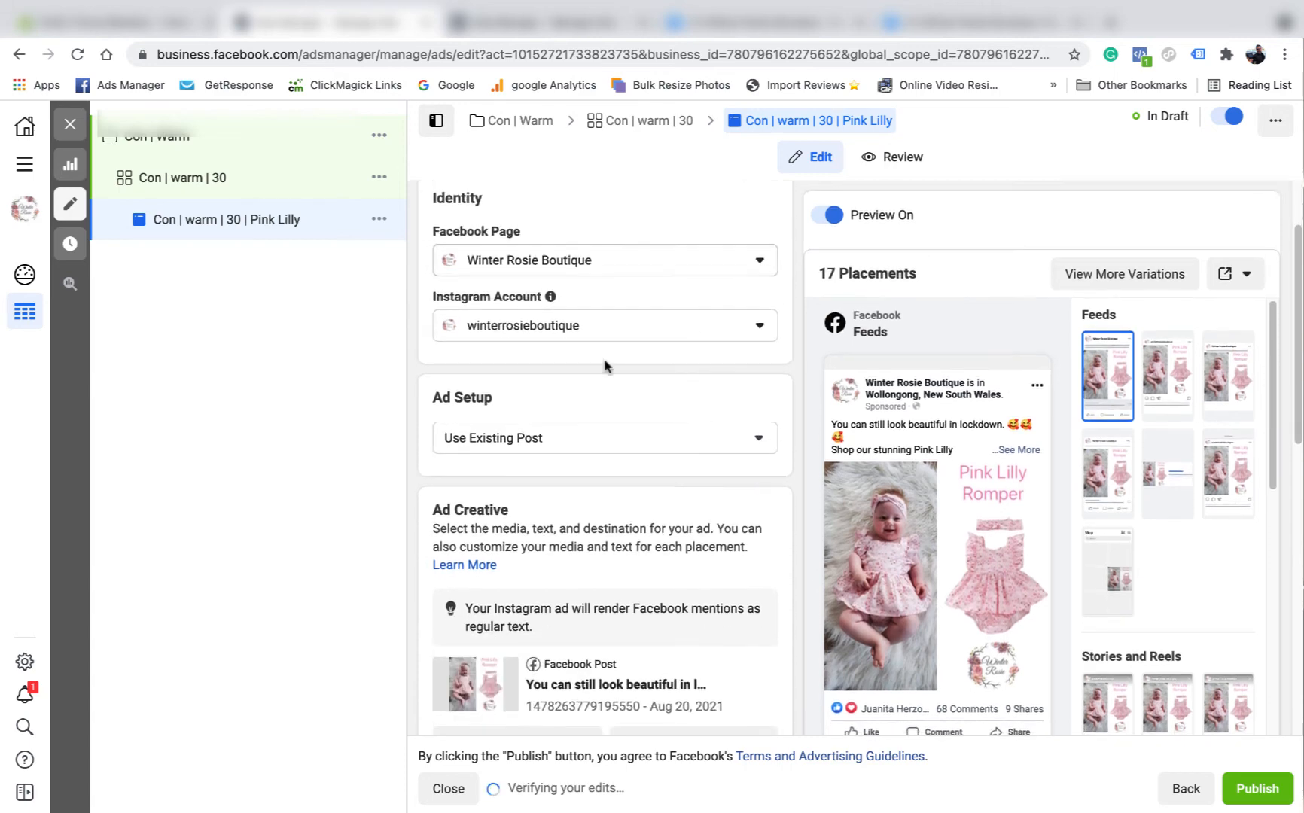
- Make one copy of the Con | warm | 30 | Pink Lilly ad in its original campaign
{"action": "left_click", "coordinate": [70, 124]}
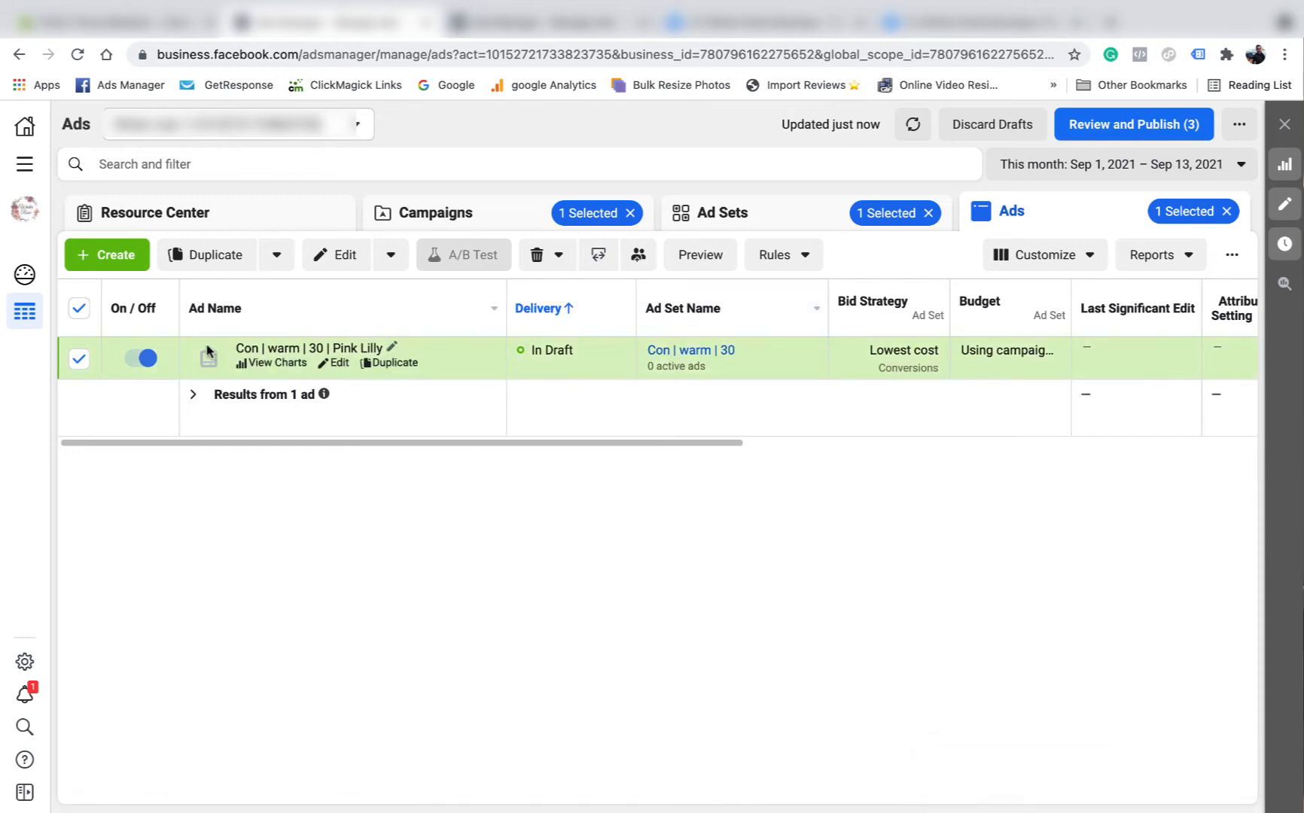
{"action": "left_click", "coordinate": [406, 364]}
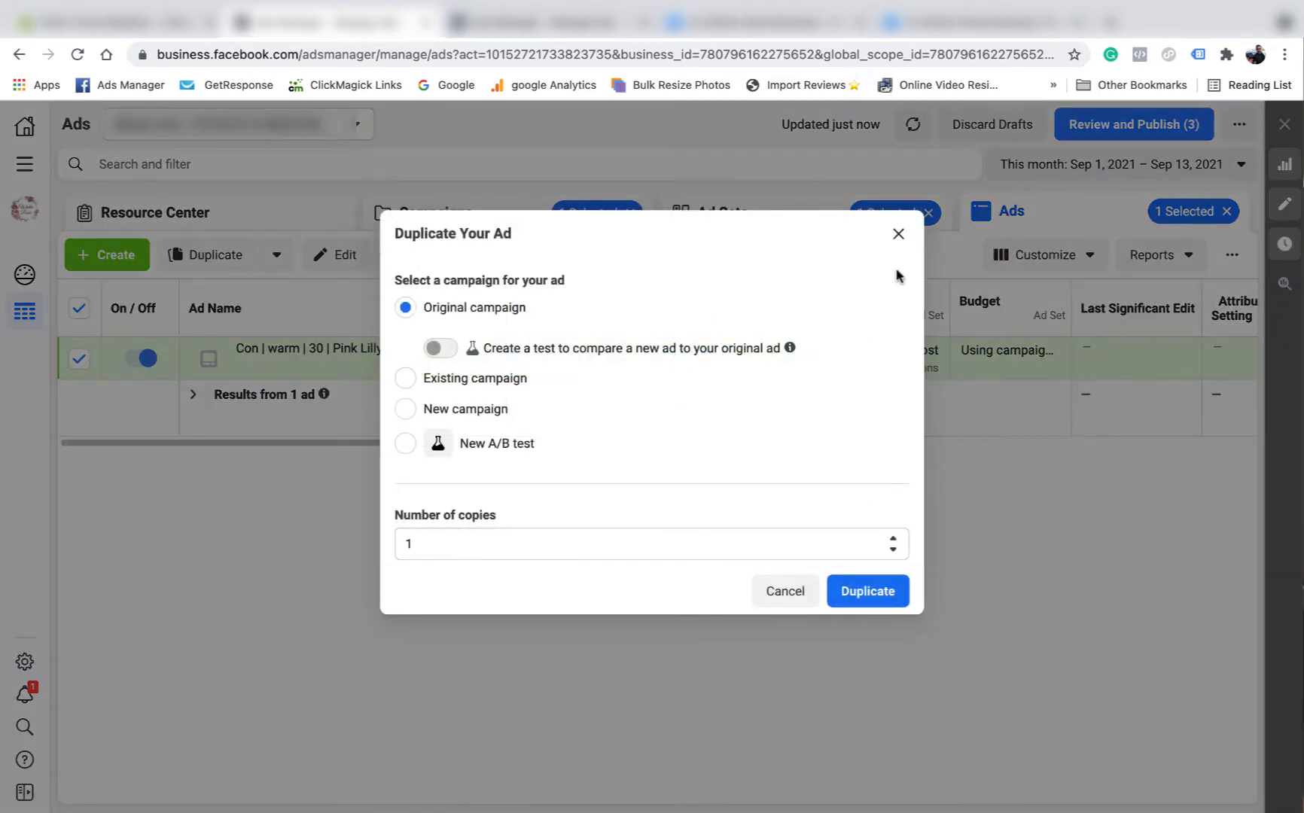
{"action": "left_click", "coordinate": [898, 231]}
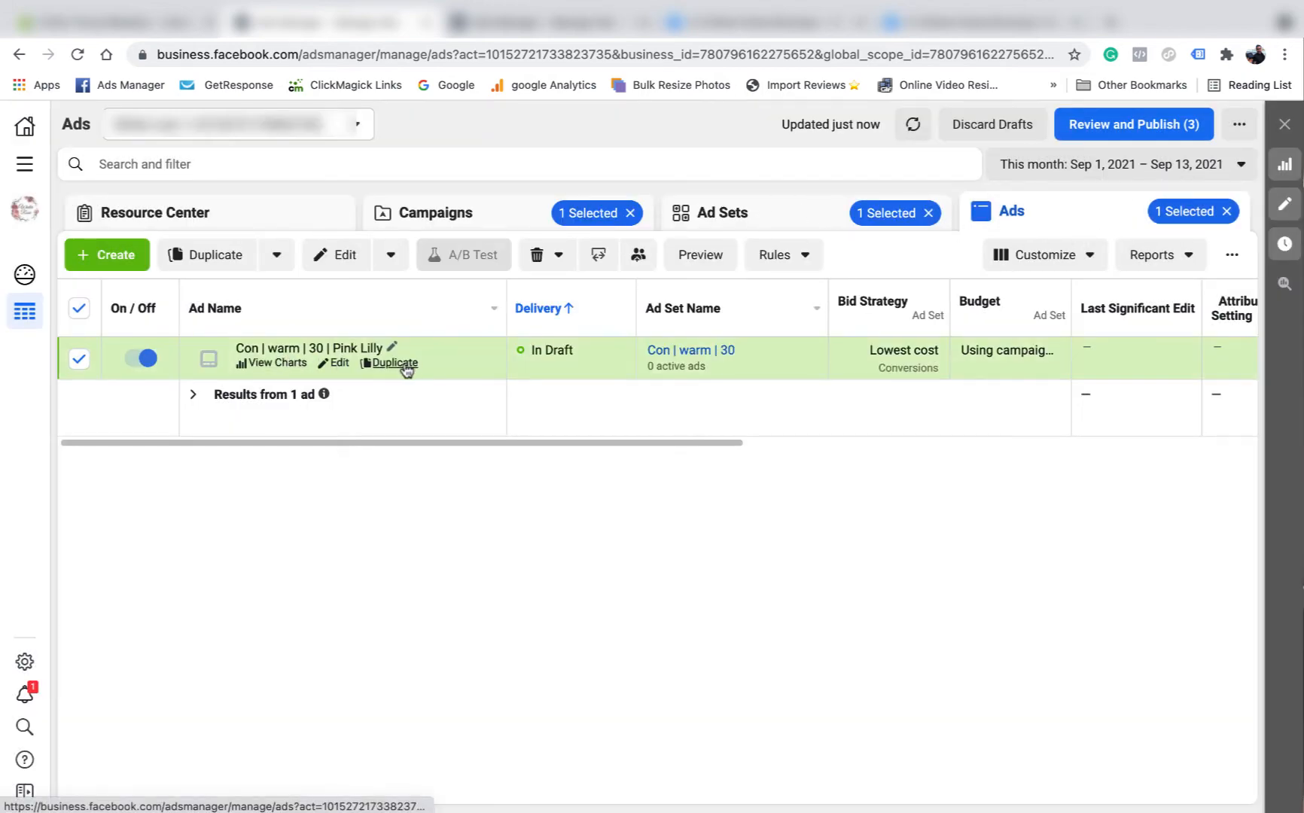
{"action": "left_click", "coordinate": [406, 365]}
{"action": "left_click", "coordinate": [877, 591]}
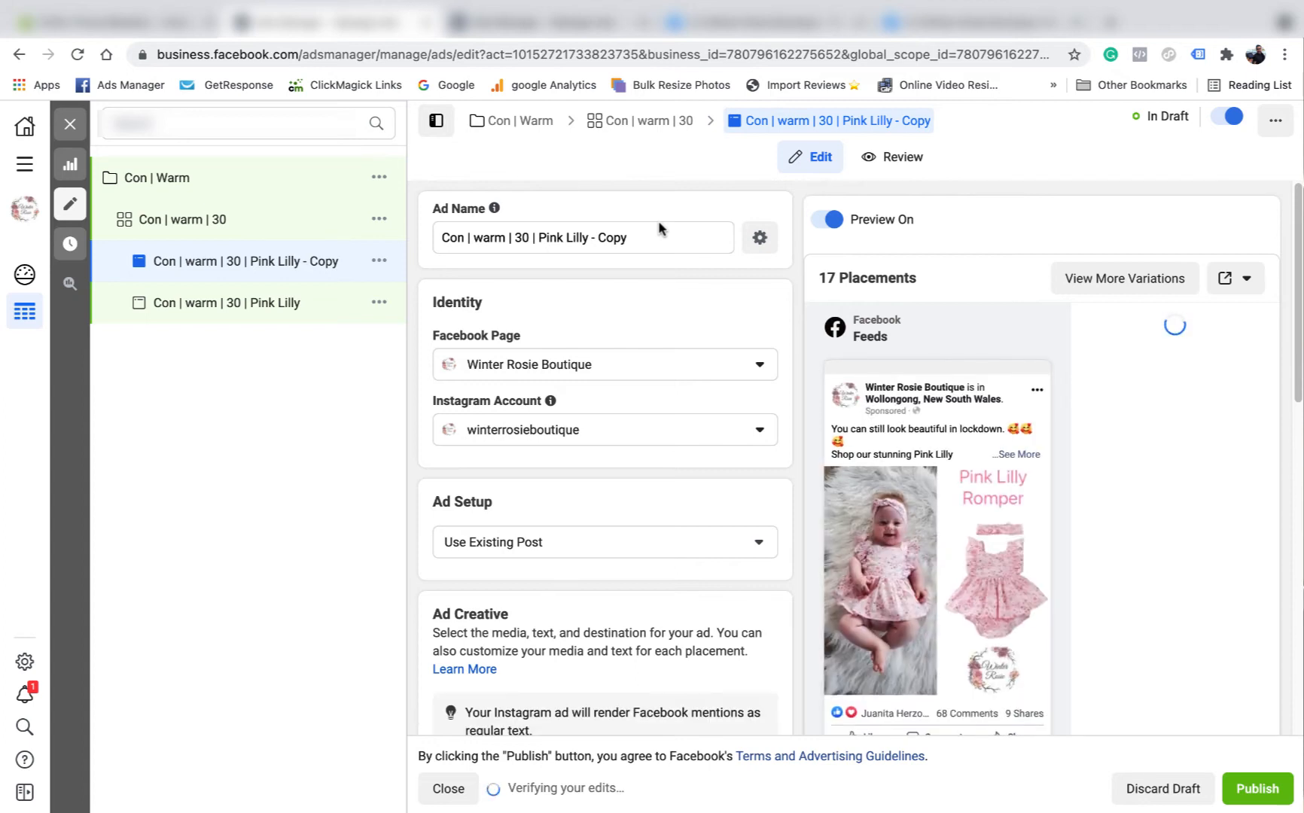
- Delete 'Pink Lilly - Copy' from the copied ad's name, leaving 'Con | warm | 30 |'
{"action": "left_click_drag", "start_coordinate": [638, 237], "coordinate": [544, 237]}
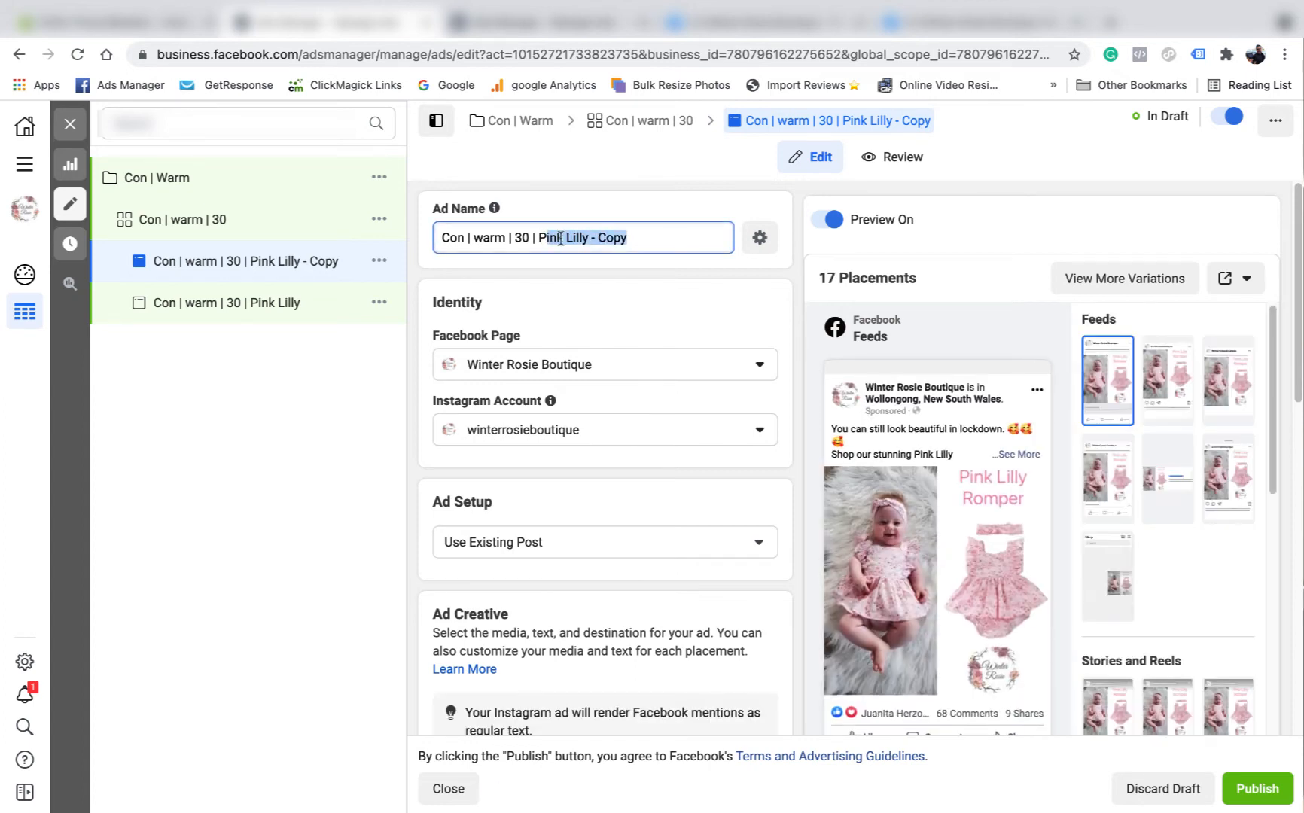
{"action": "key", "text": "BackSpace"}
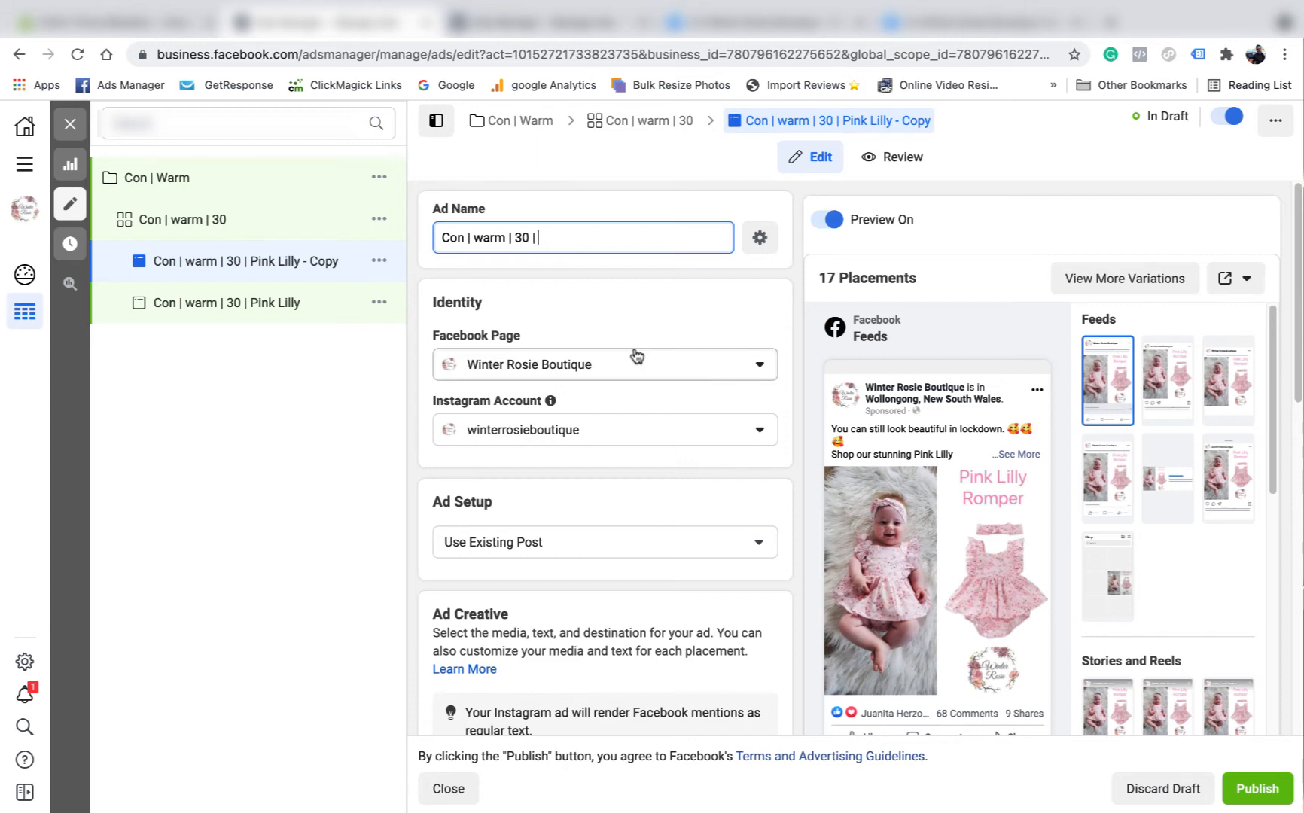
{"action": "scroll", "coordinate": [637, 356], "scroll_direction": "down", "scroll_amount": 4}
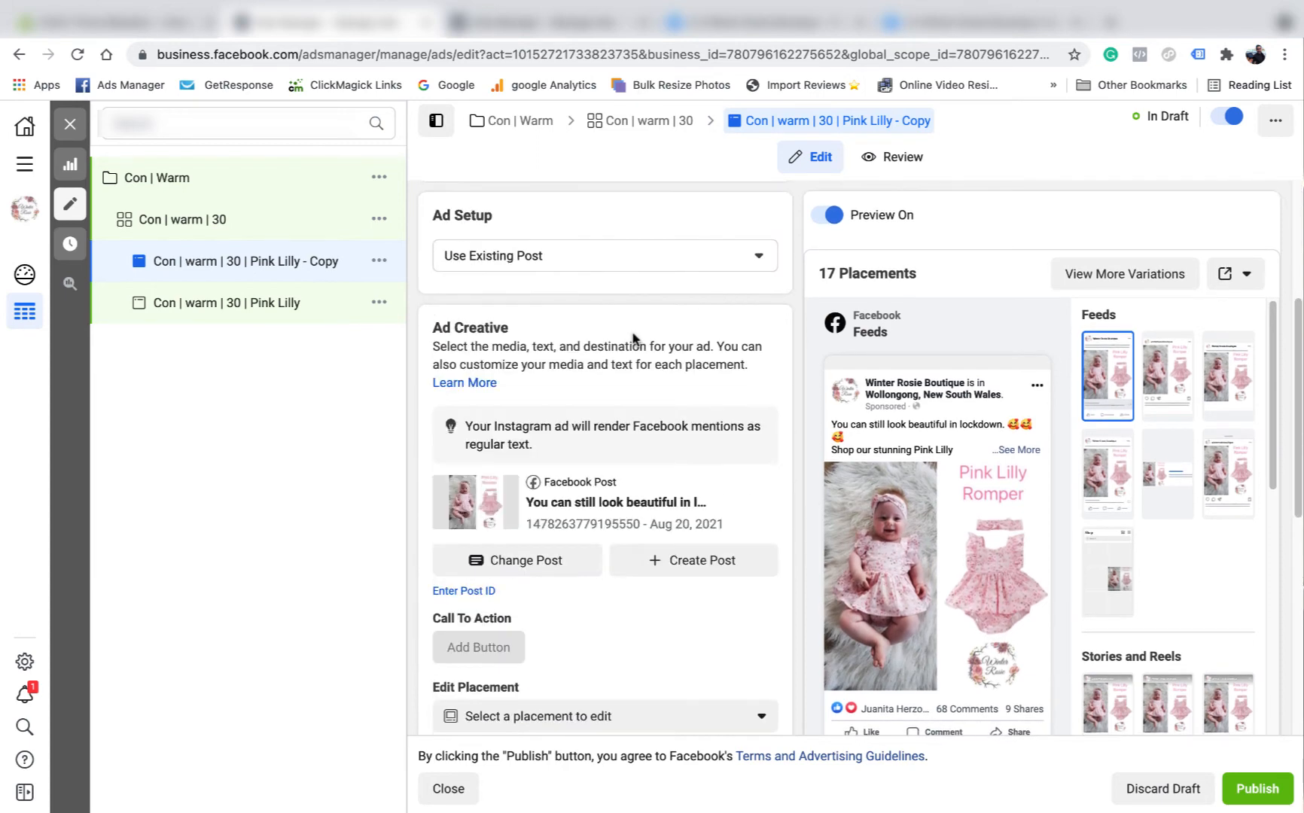
- Swap the ad's creative for the 'Absolutely adorable' Dahlia Romper existing post
{"action": "left_click", "coordinate": [525, 563]}
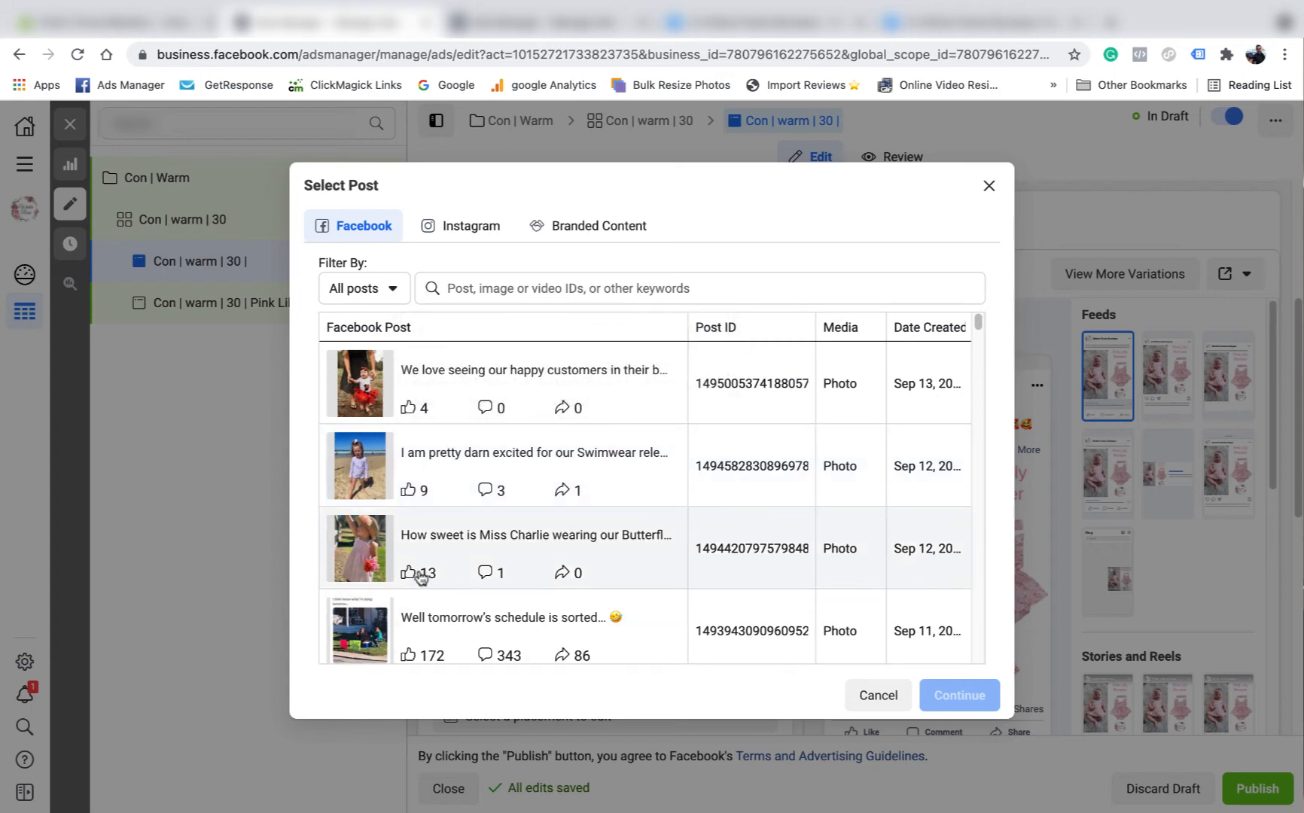
{"action": "scroll", "coordinate": [559, 542], "scroll_direction": "down", "scroll_amount": 3}
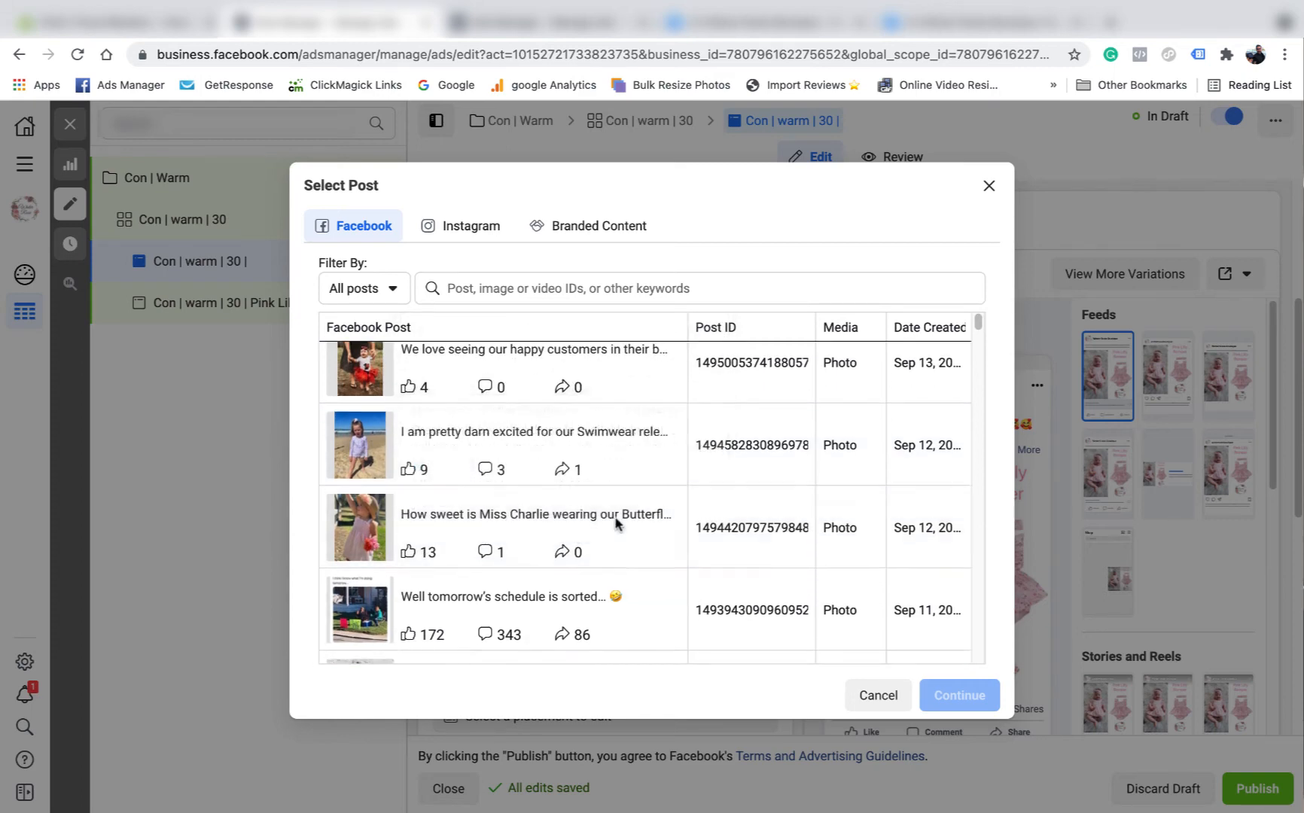
{"action": "scroll", "coordinate": [532, 518], "scroll_direction": "down", "scroll_amount": 1}
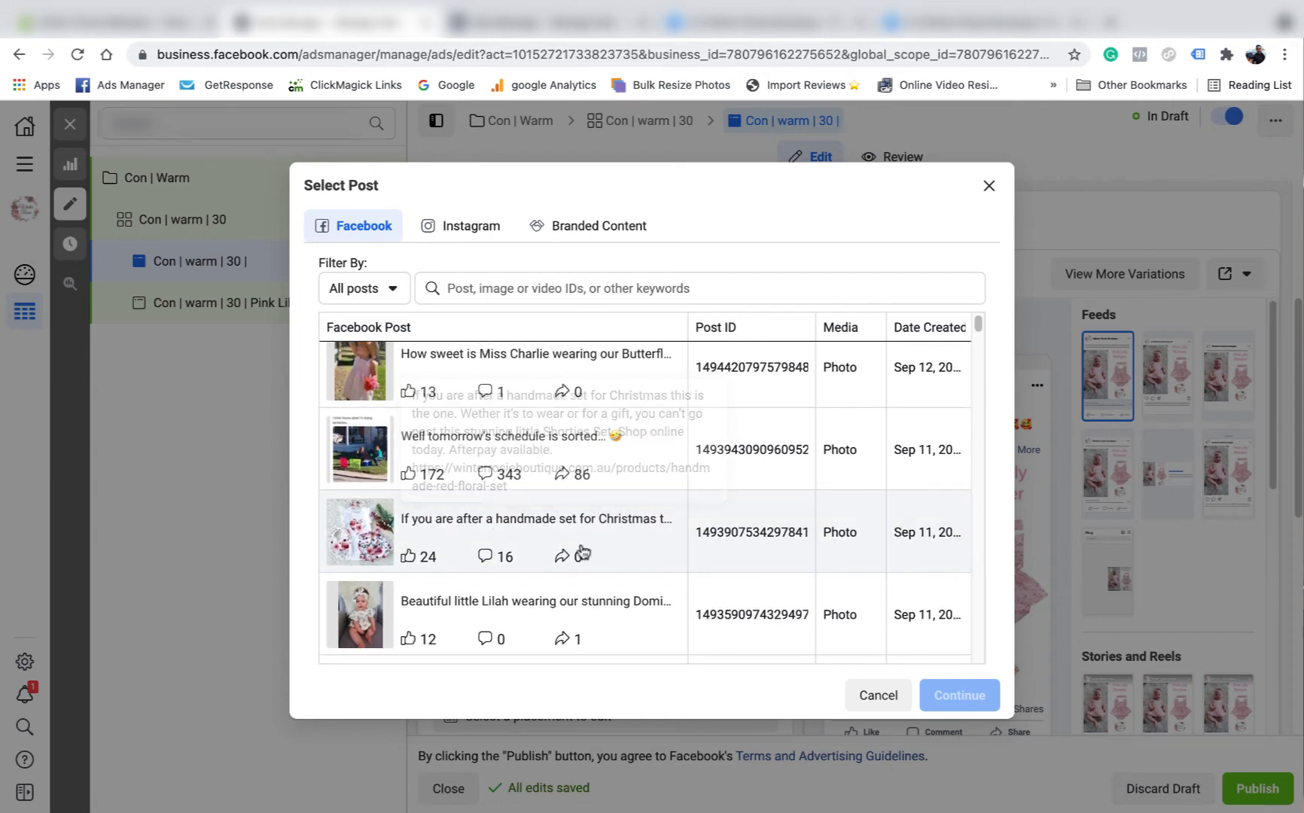
{"action": "scroll", "coordinate": [527, 548], "scroll_direction": "up", "scroll_amount": 1}
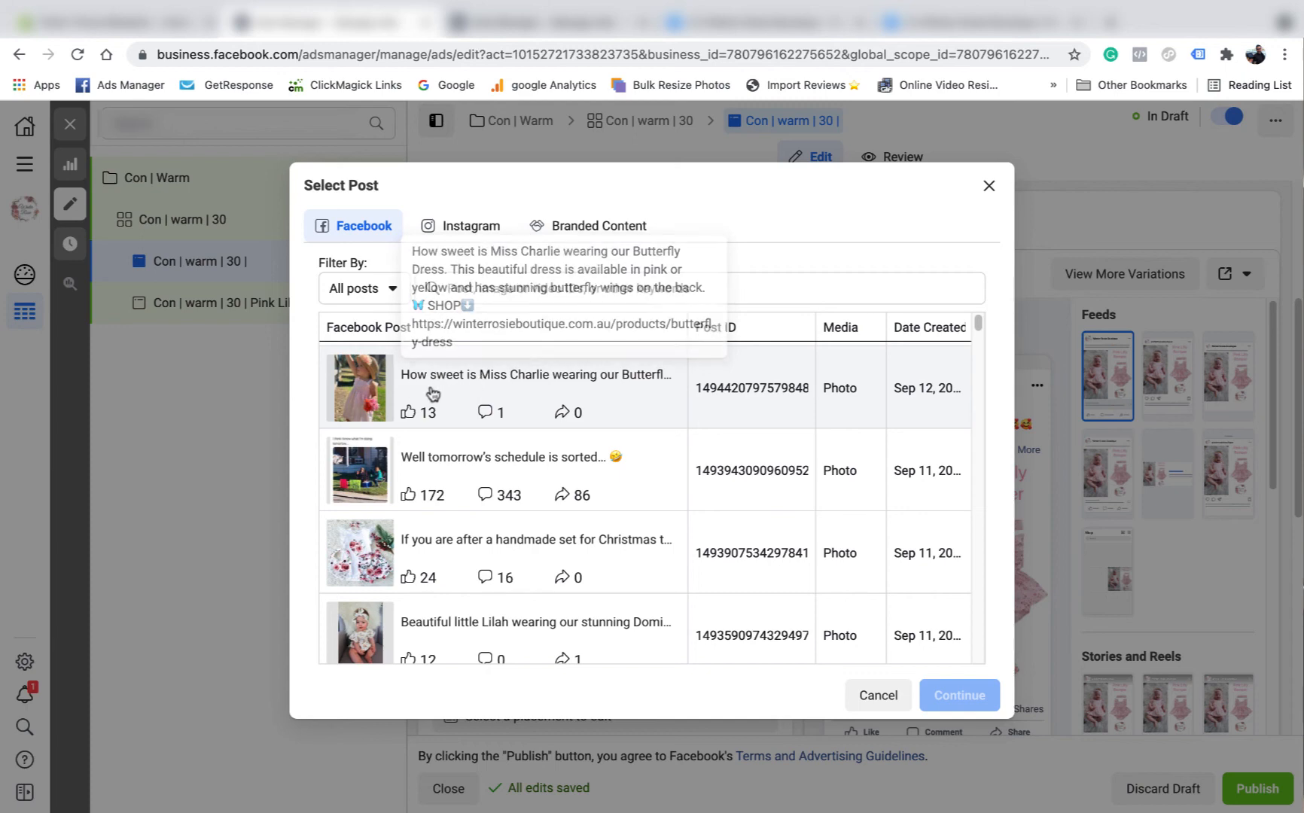
{"action": "scroll", "coordinate": [480, 399], "scroll_direction": "down", "scroll_amount": 2}
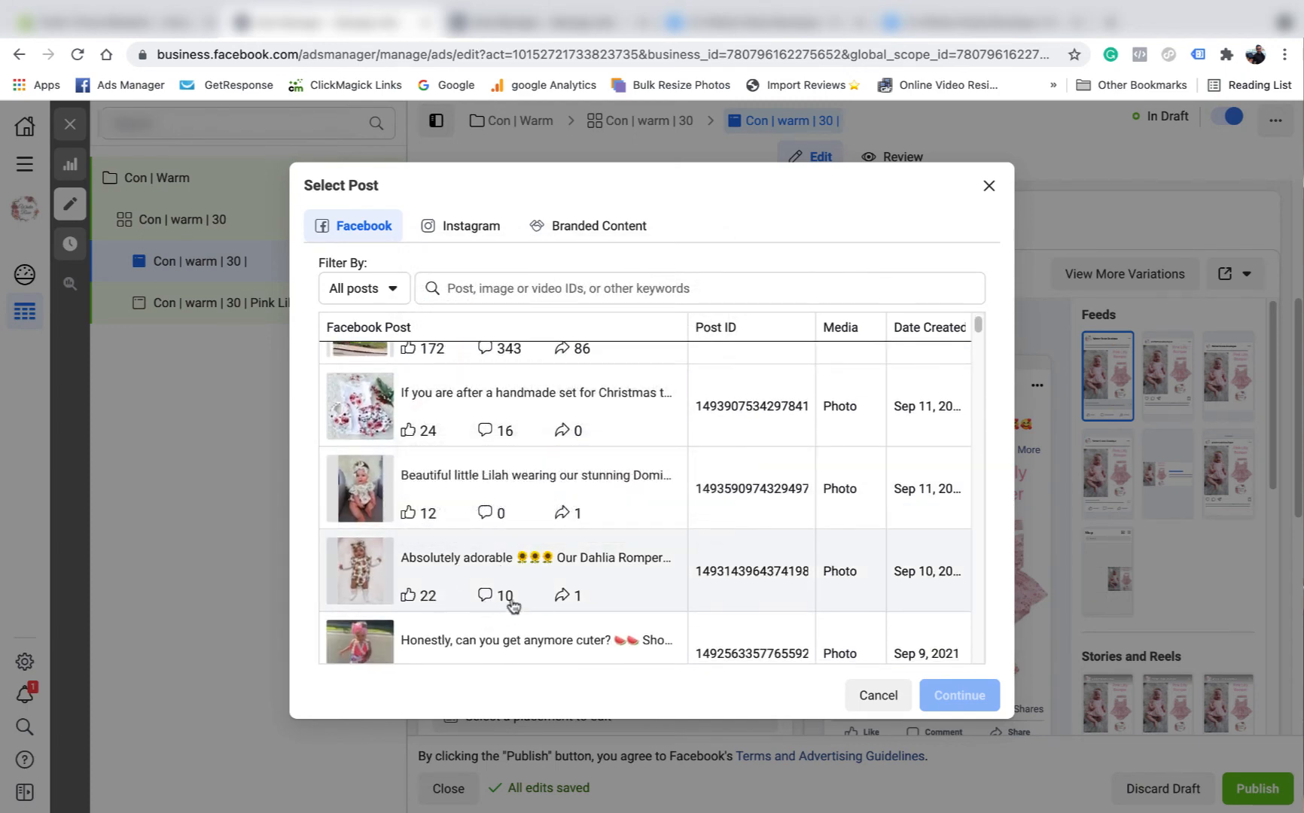
{"action": "left_click", "coordinate": [444, 563]}
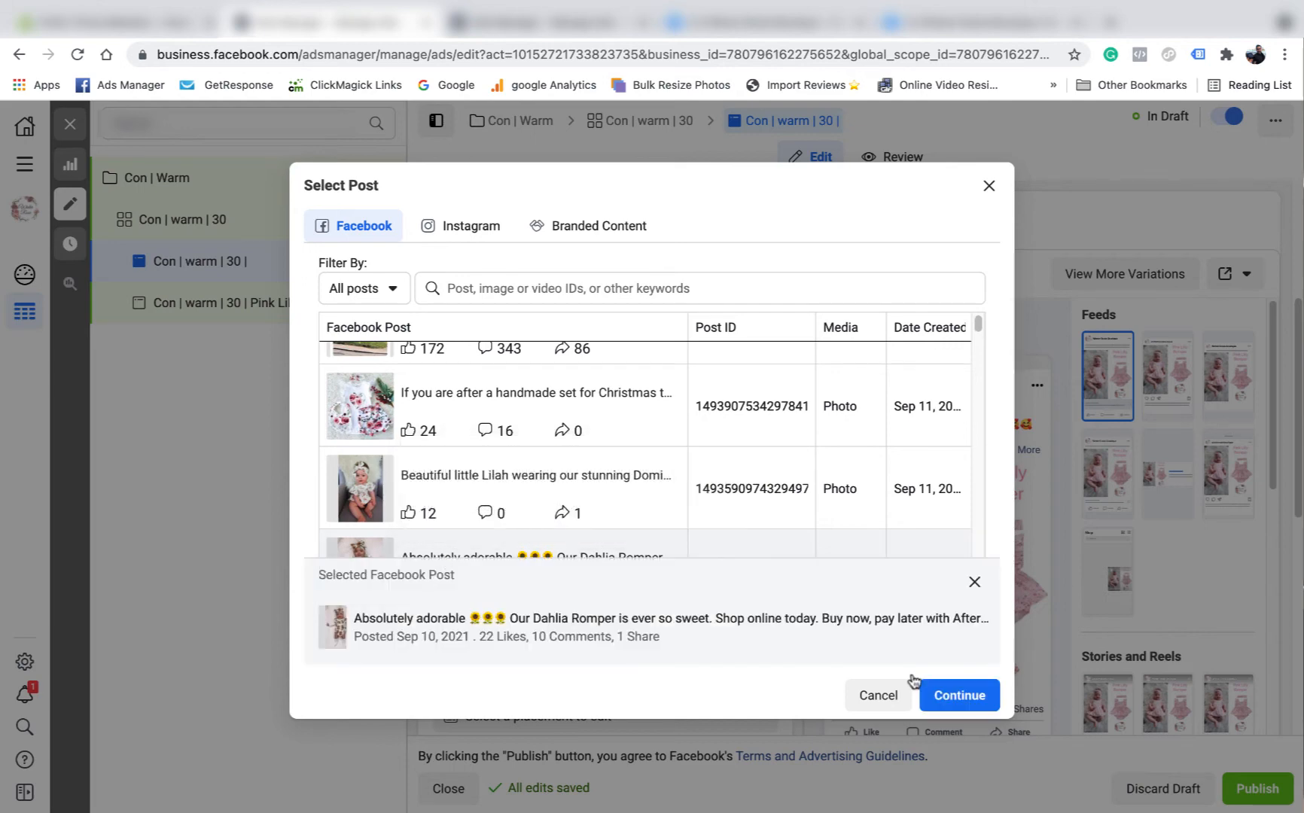
{"action": "left_click", "coordinate": [946, 698]}
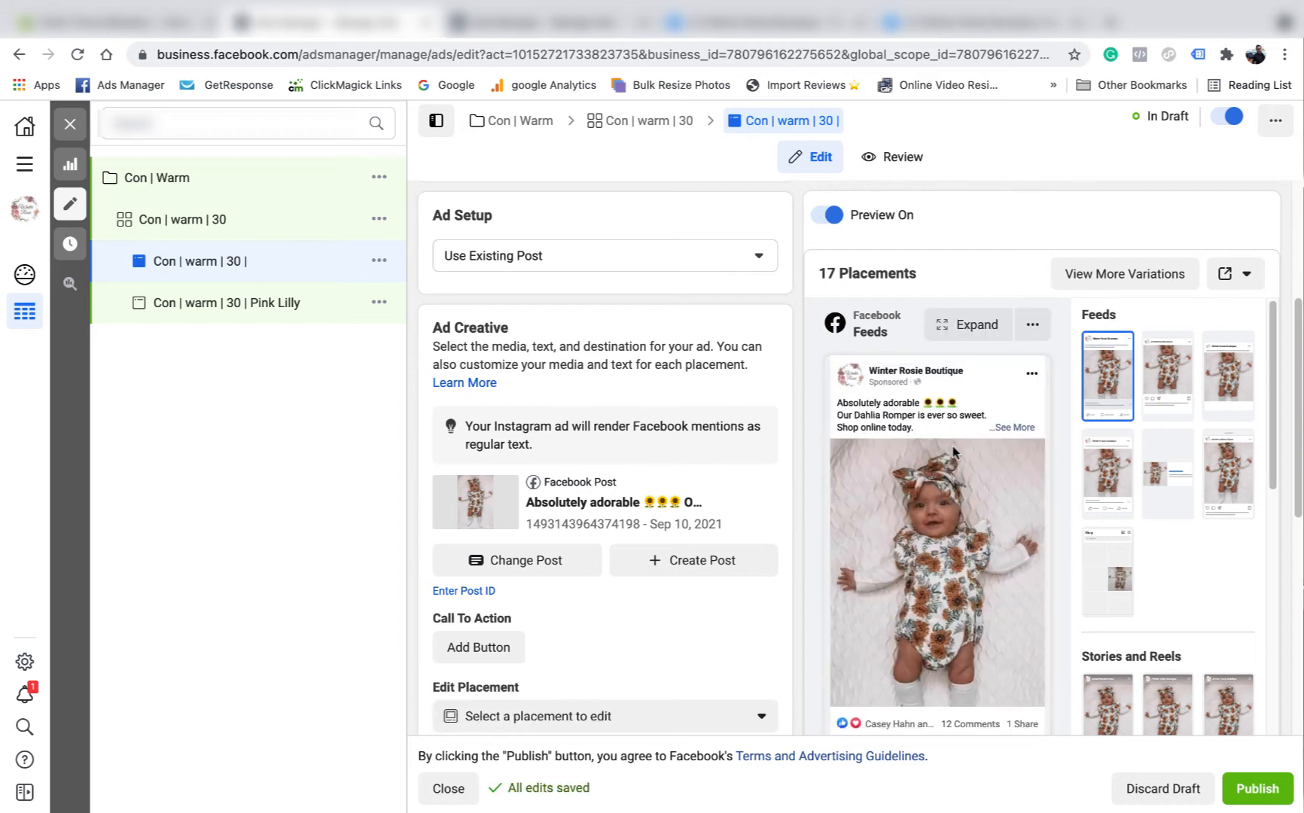
{"action": "scroll", "coordinate": [622, 473], "scroll_direction": "up", "scroll_amount": 4}
- Rename the copied ad to 'Con | warm | 30 | Romper' and close the editor
{"action": "left_click", "coordinate": [569, 238]}
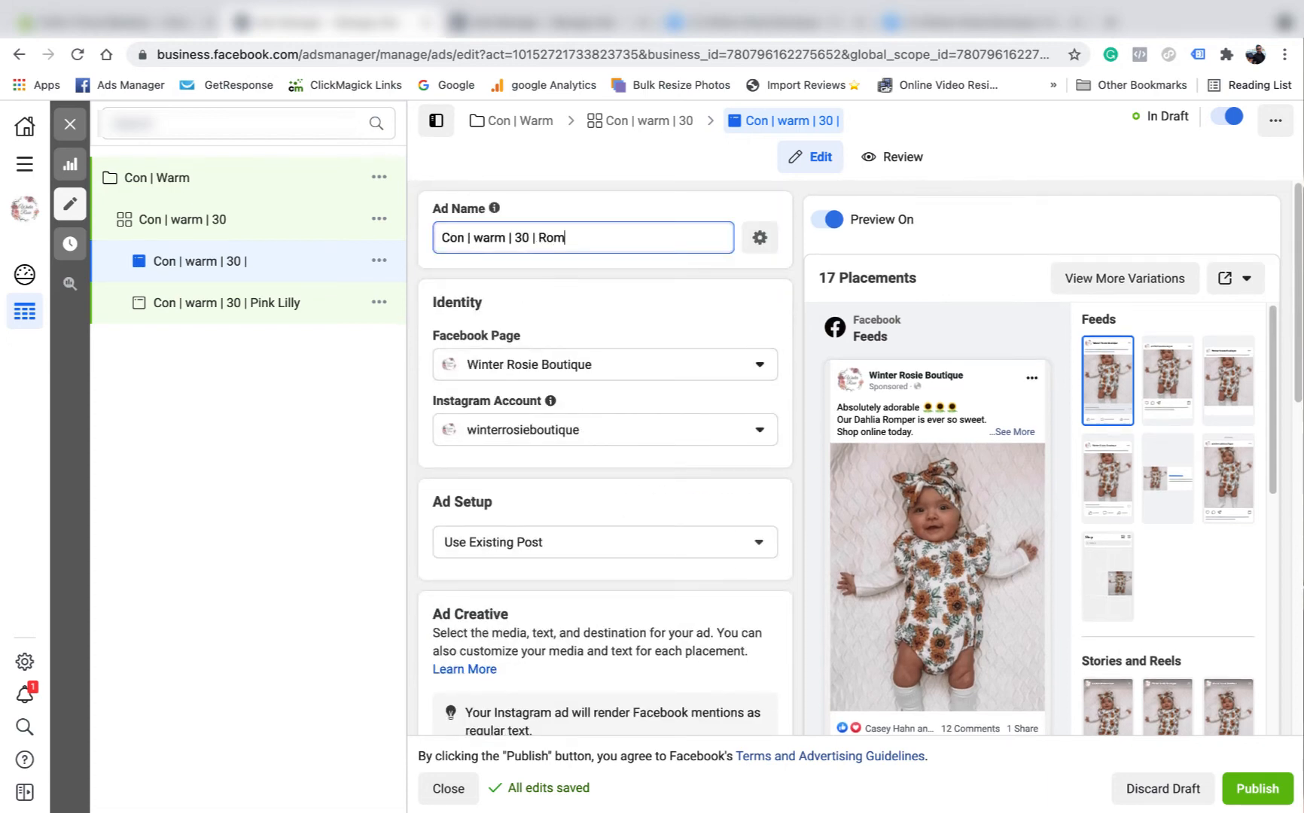
{"action": "left_click", "coordinate": [753, 319]}
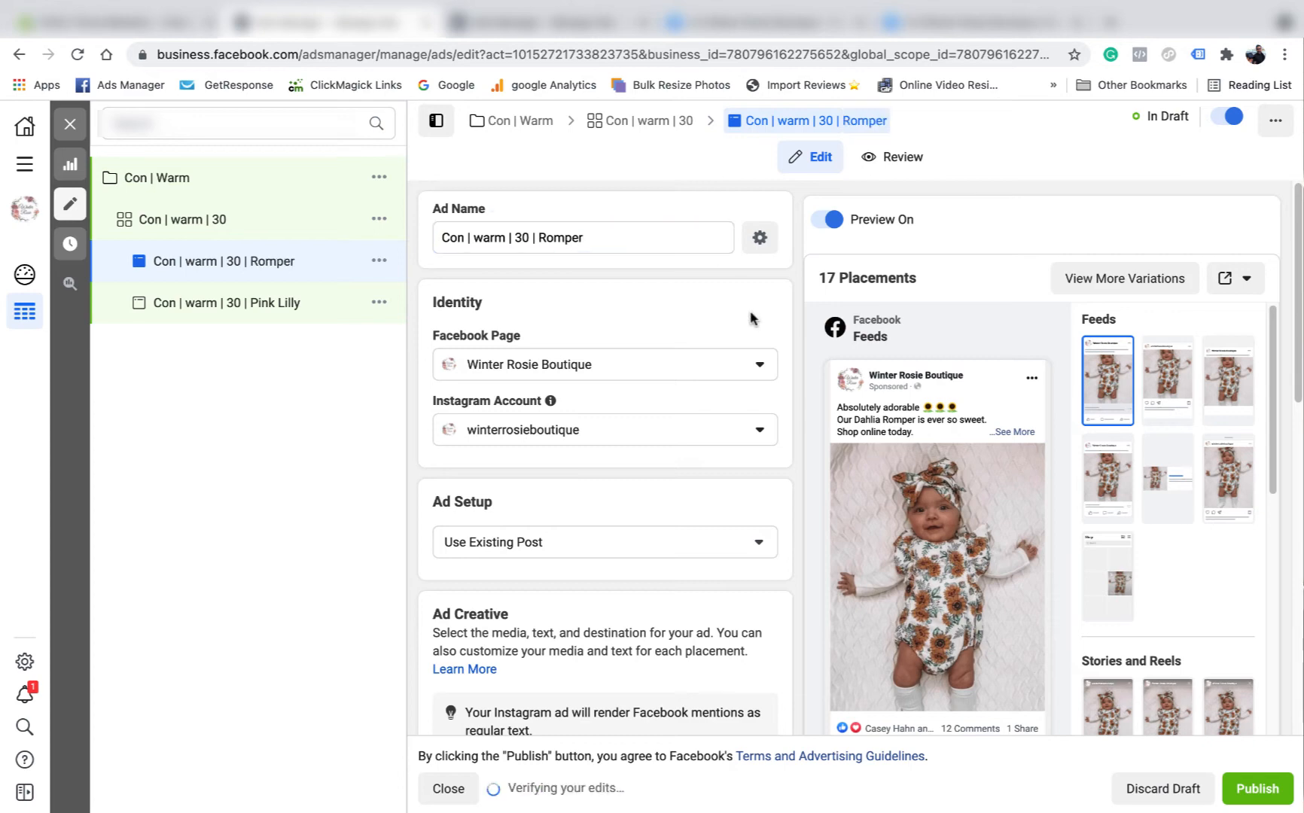
{"action": "left_click", "coordinate": [72, 125]}
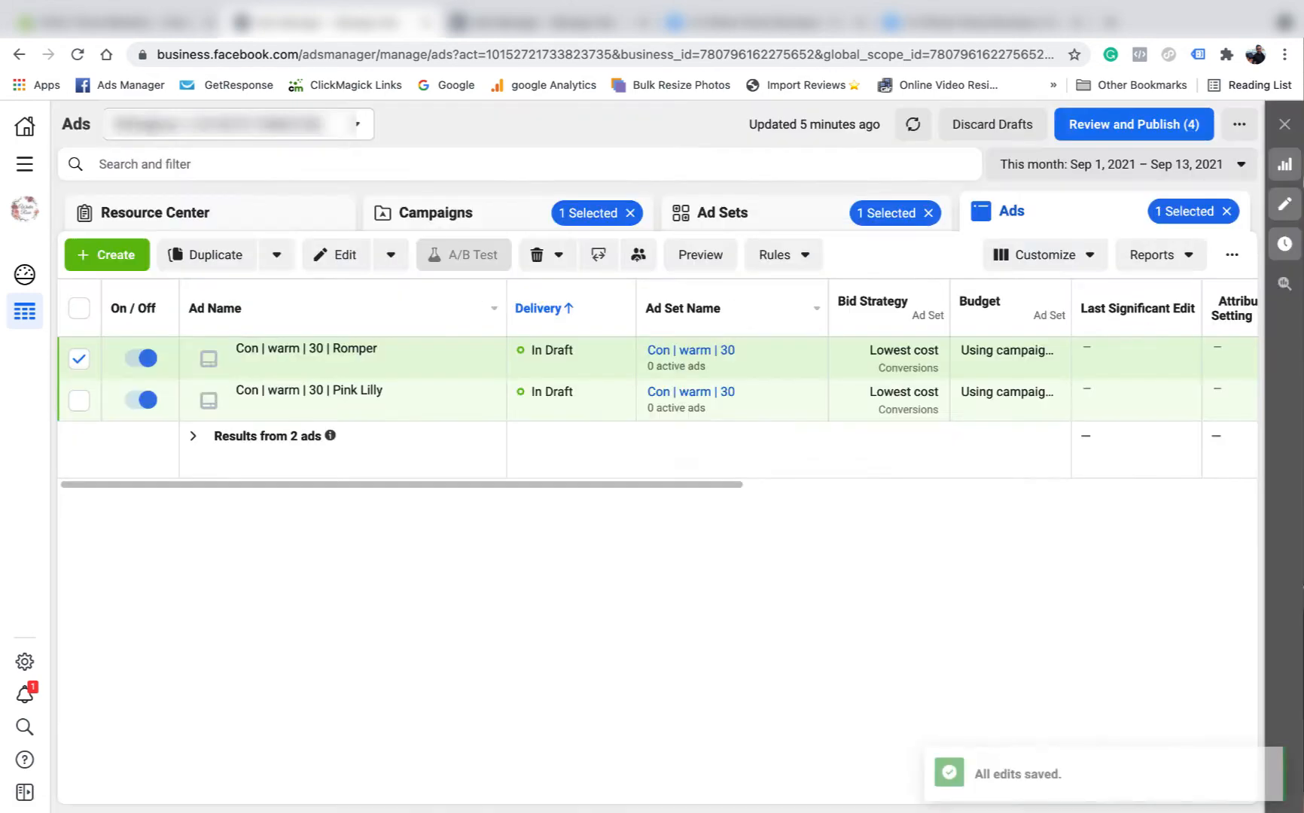
- Move between the Campaigns, Ad Sets and Ads lists, ending on Ad Sets
{"action": "left_click", "coordinate": [491, 219]}
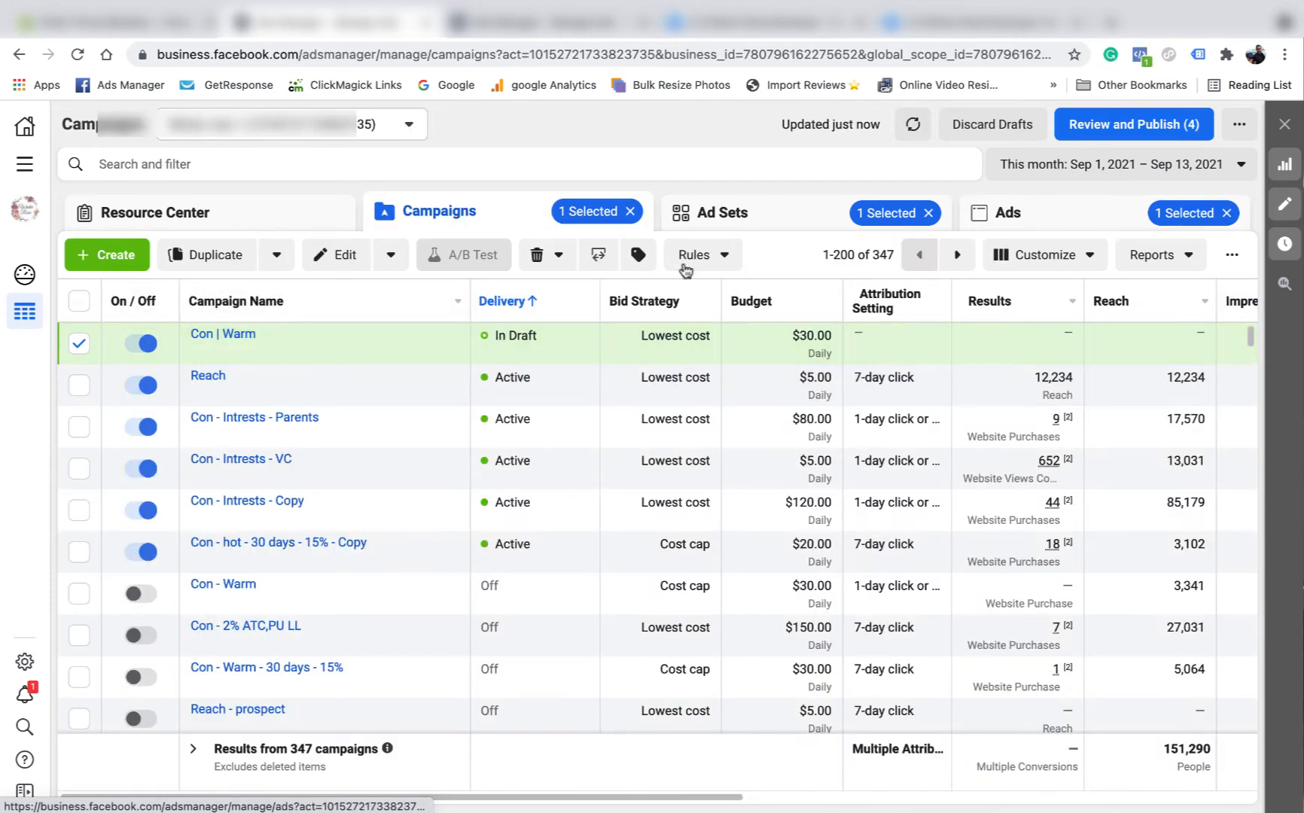
{"action": "left_click", "coordinate": [724, 217]}
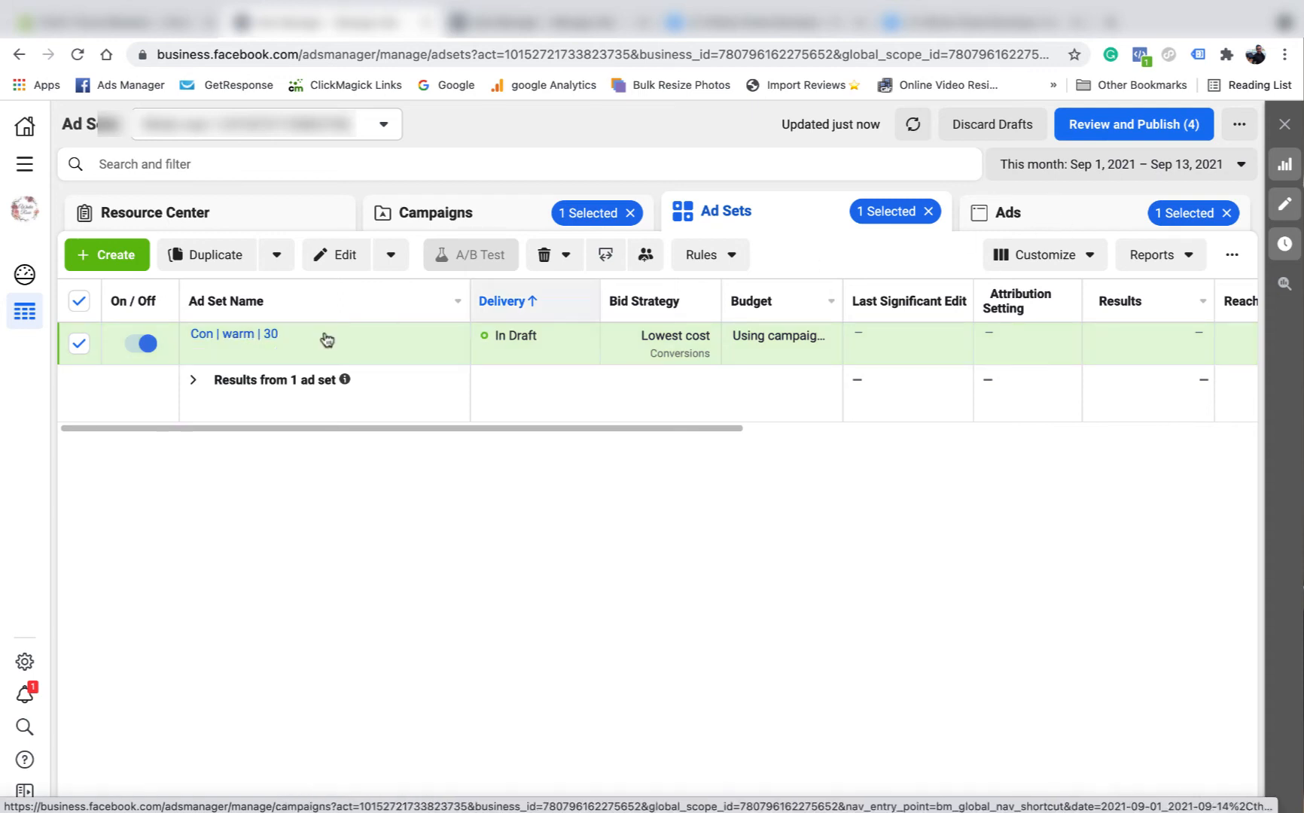
{"action": "left_click", "coordinate": [1010, 215]}
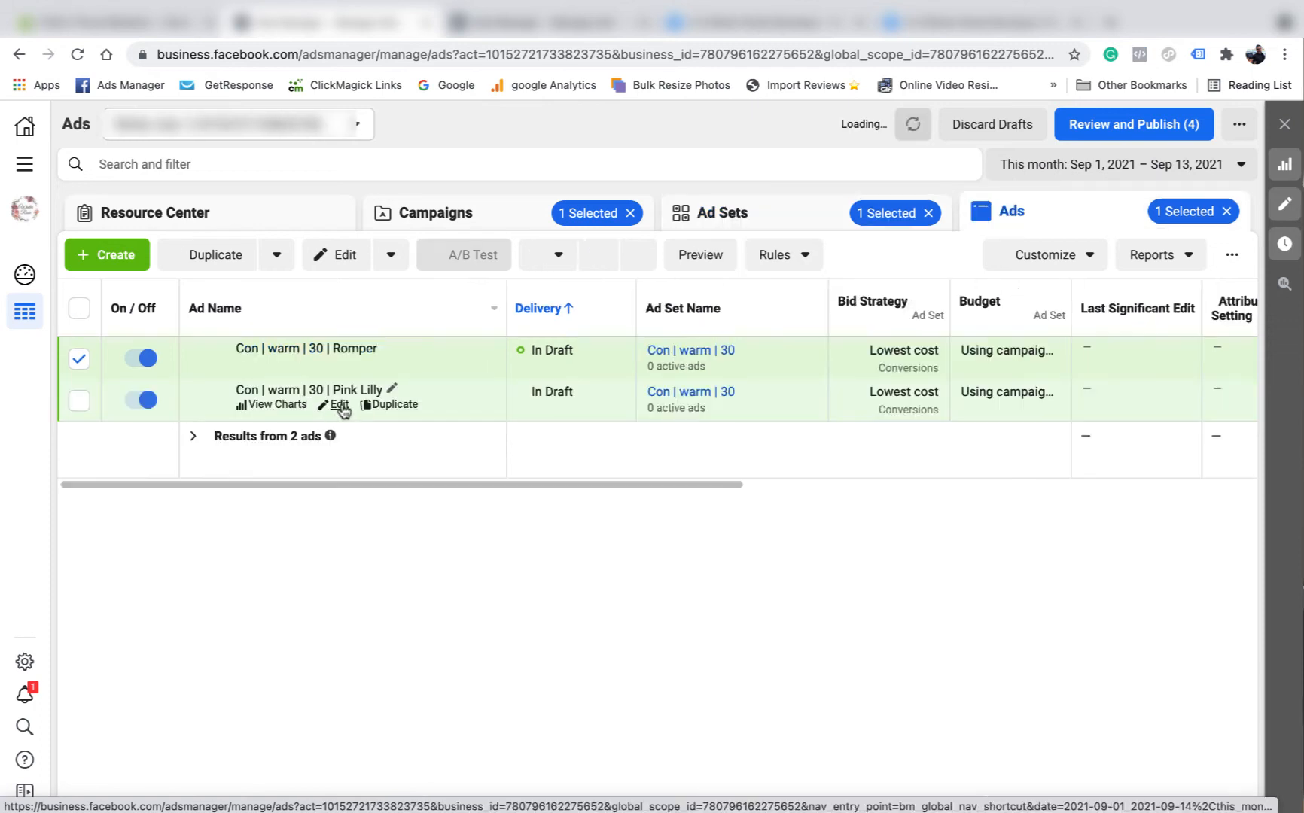
{"action": "left_click", "coordinate": [733, 220]}
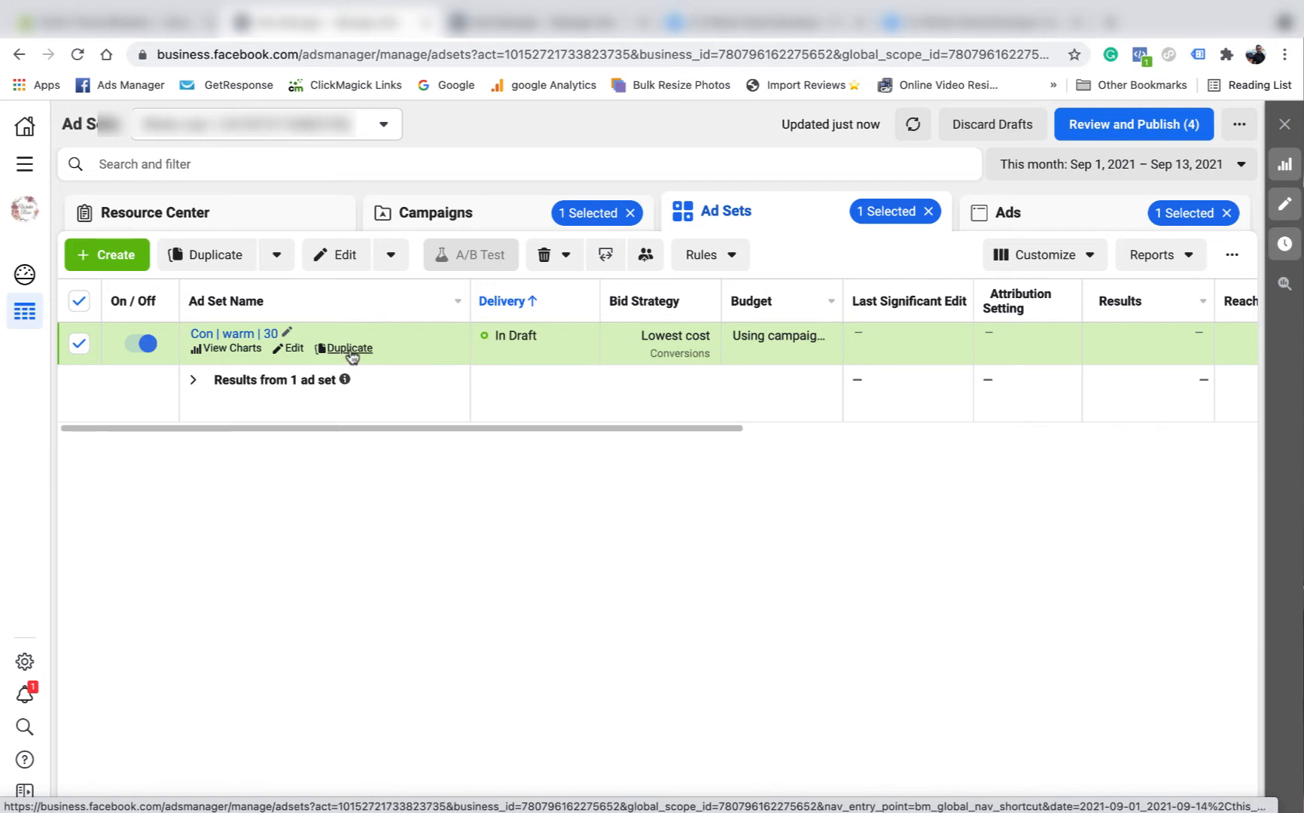
- Duplicate the Con | warm | 30 ad set and rename the copy 'Con | warm | 365'
{"action": "left_click", "coordinate": [350, 348]}
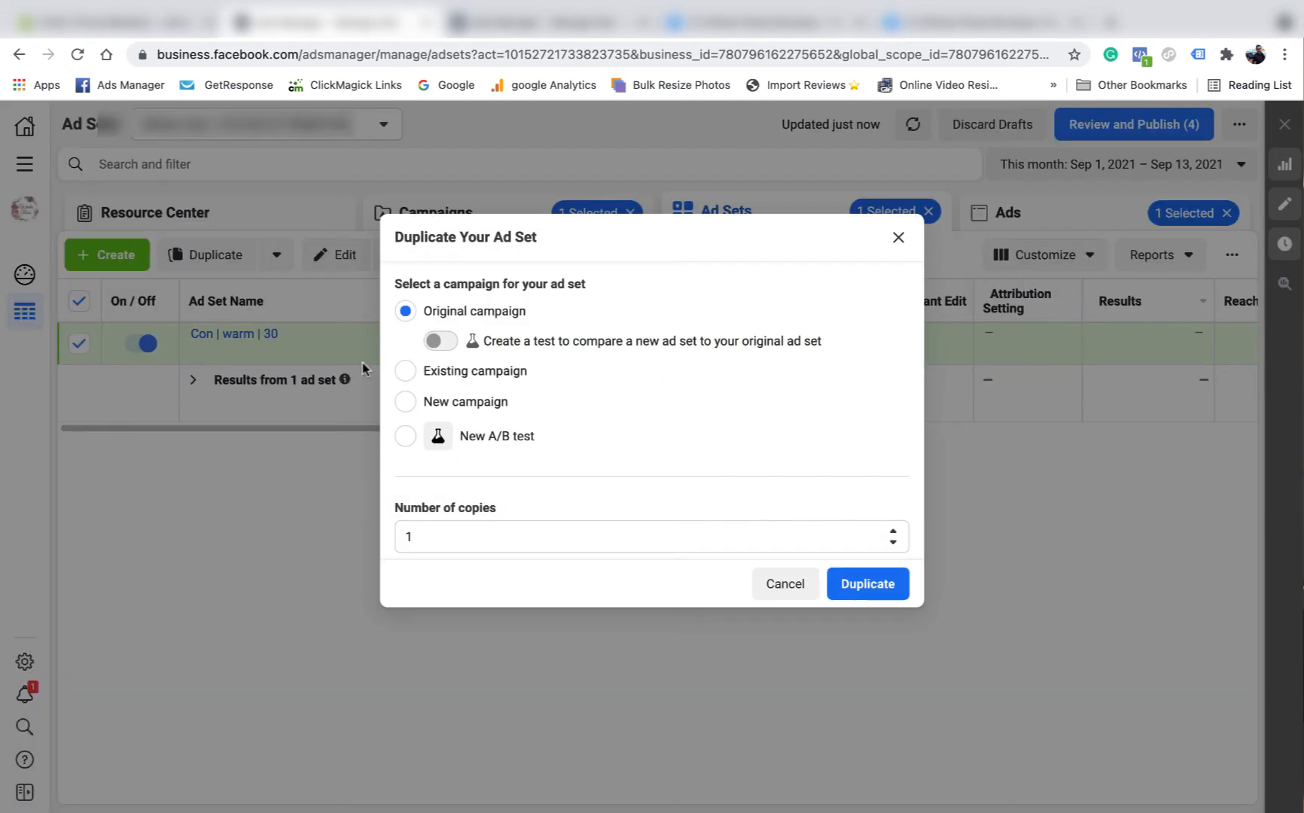
{"action": "left_click", "coordinate": [867, 583]}
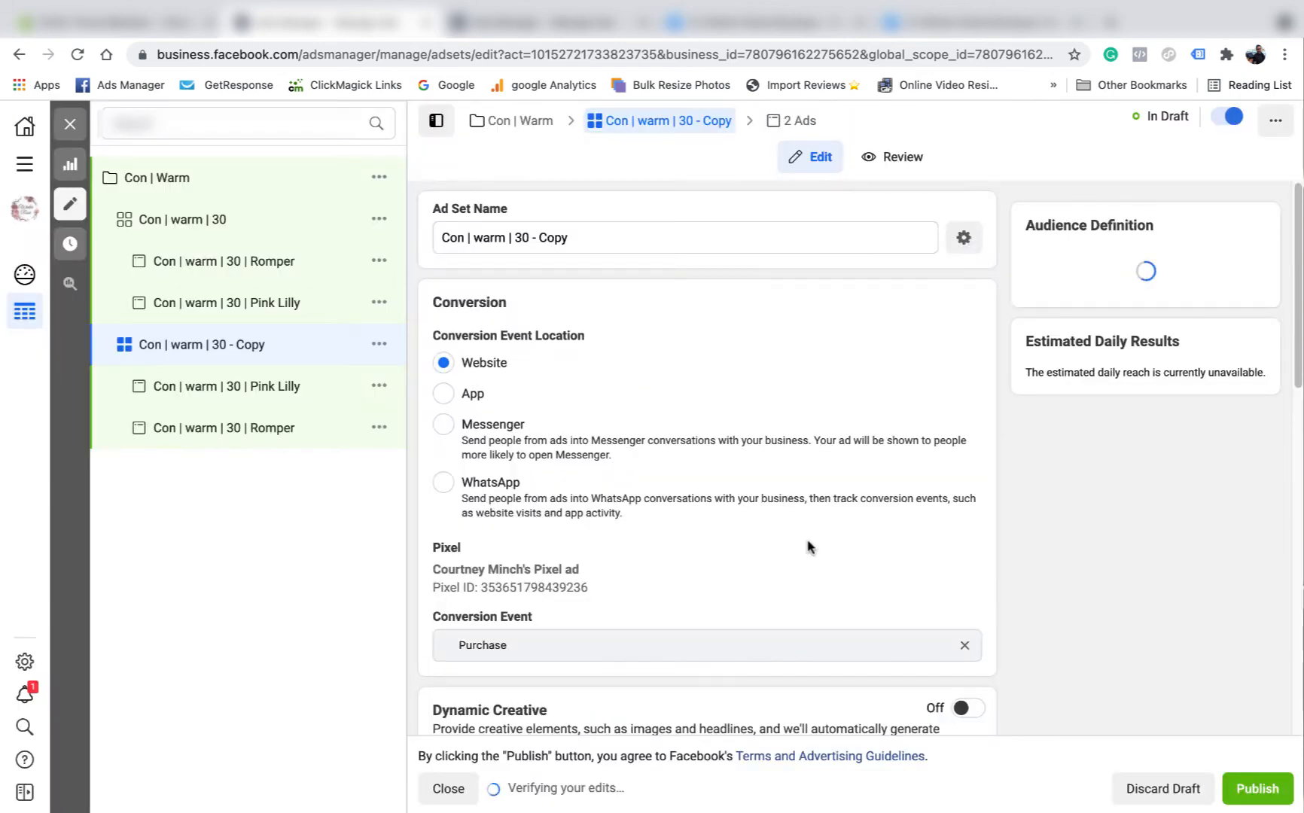
{"action": "left_click_drag", "start_coordinate": [569, 238], "coordinate": [522, 237]}
{"action": "type", "text": "65"}
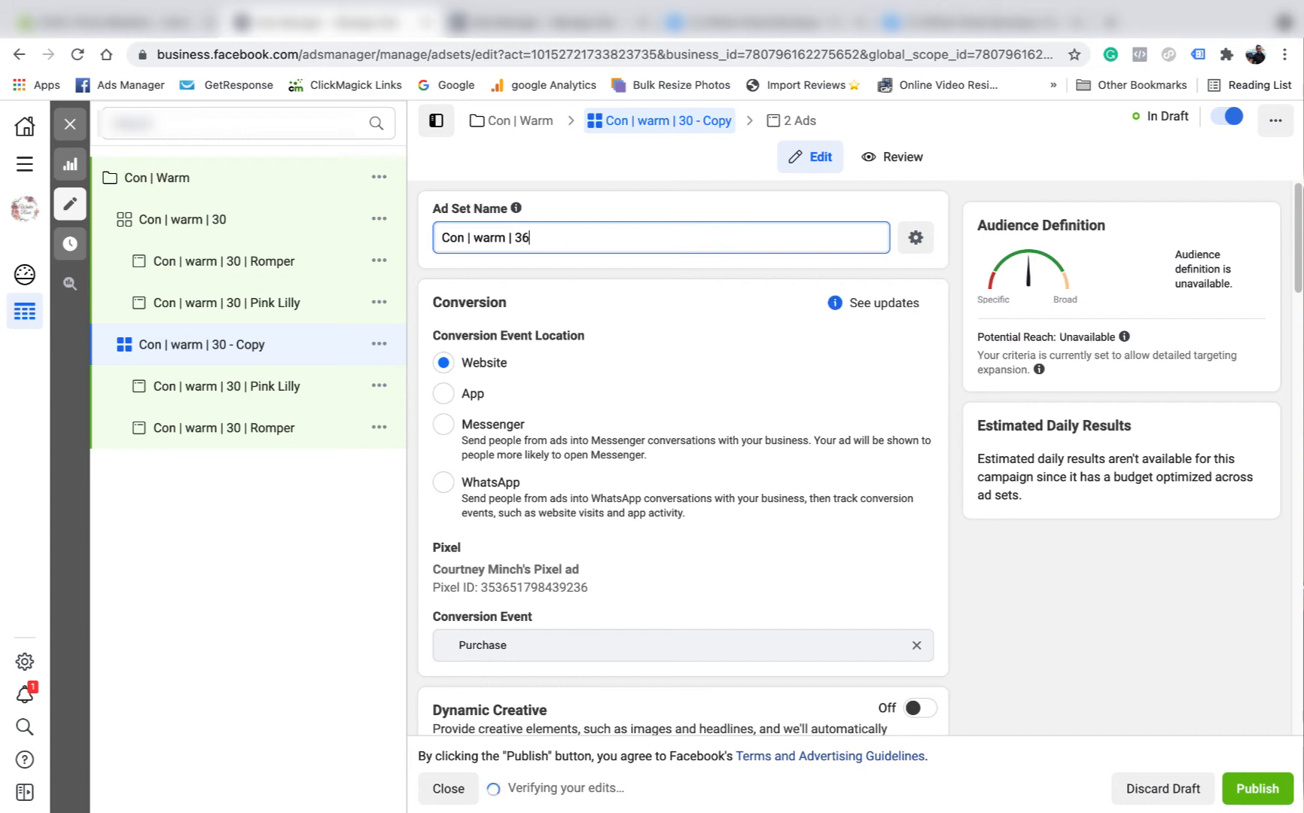
{"action": "left_click", "coordinate": [619, 208]}
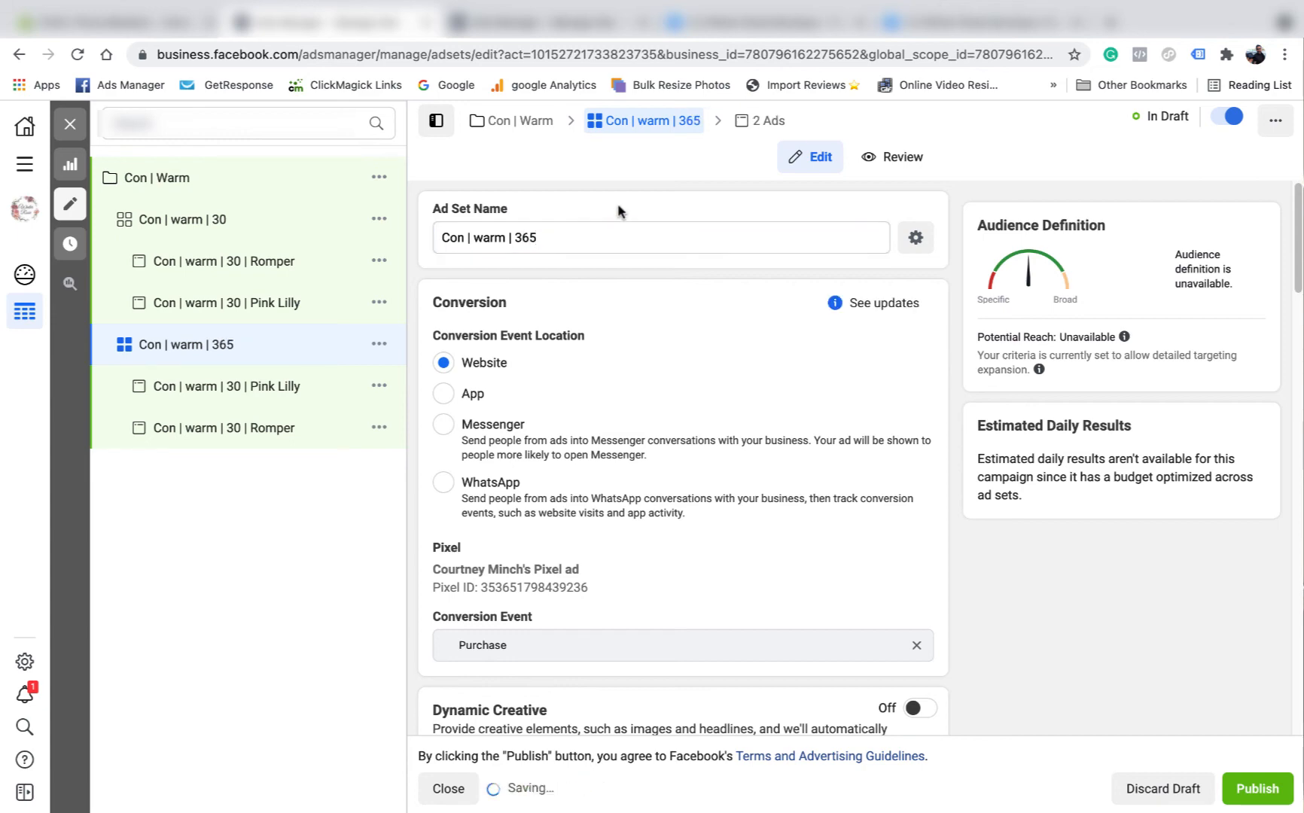
{"action": "scroll", "coordinate": [666, 344], "scroll_direction": "down", "scroll_amount": 4}
- Replace the 30-day FB and IG 13/9 inclusions with CA - 365 FB 13/9 and CA - 365 IG 13/9
{"action": "scroll", "coordinate": [672, 344], "scroll_direction": "down", "scroll_amount": 10}
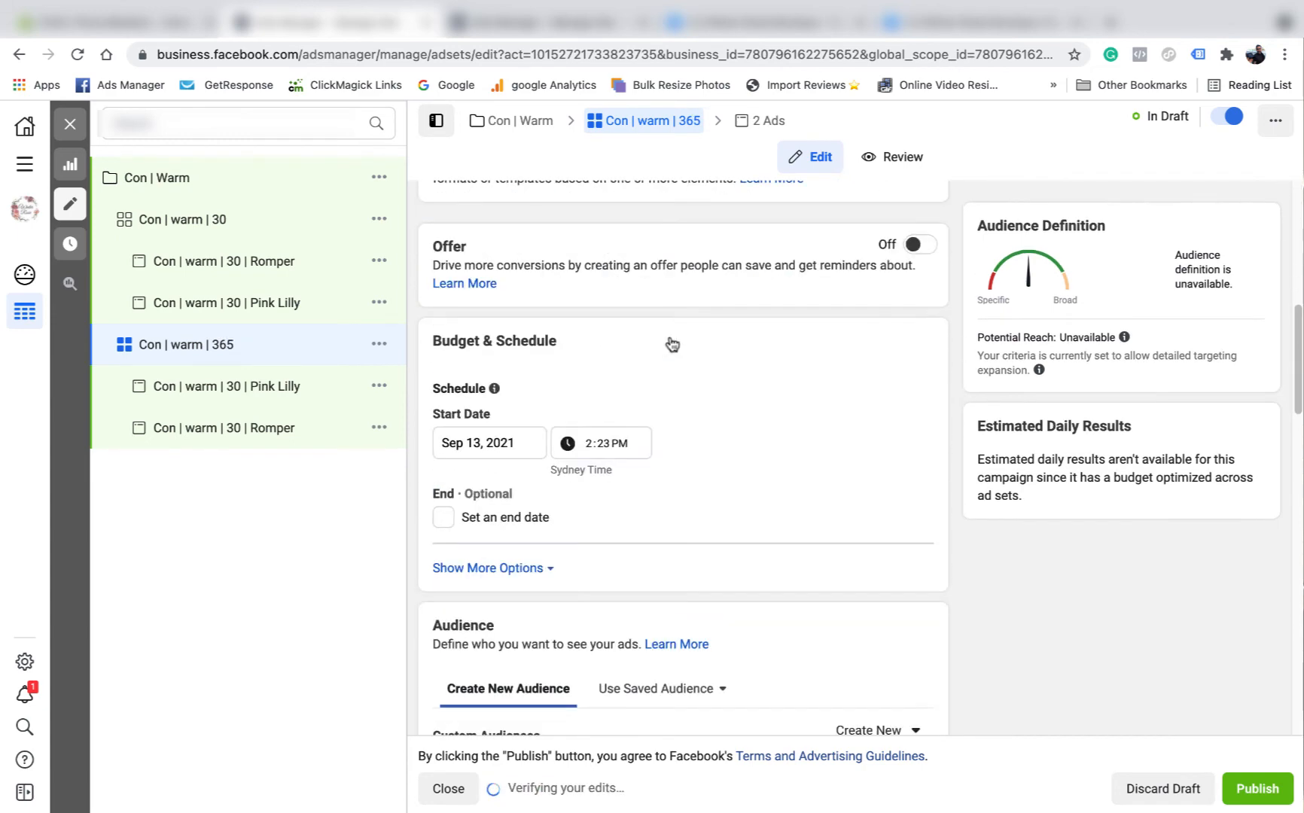
{"action": "scroll", "coordinate": [674, 354], "scroll_direction": "down", "scroll_amount": 3}
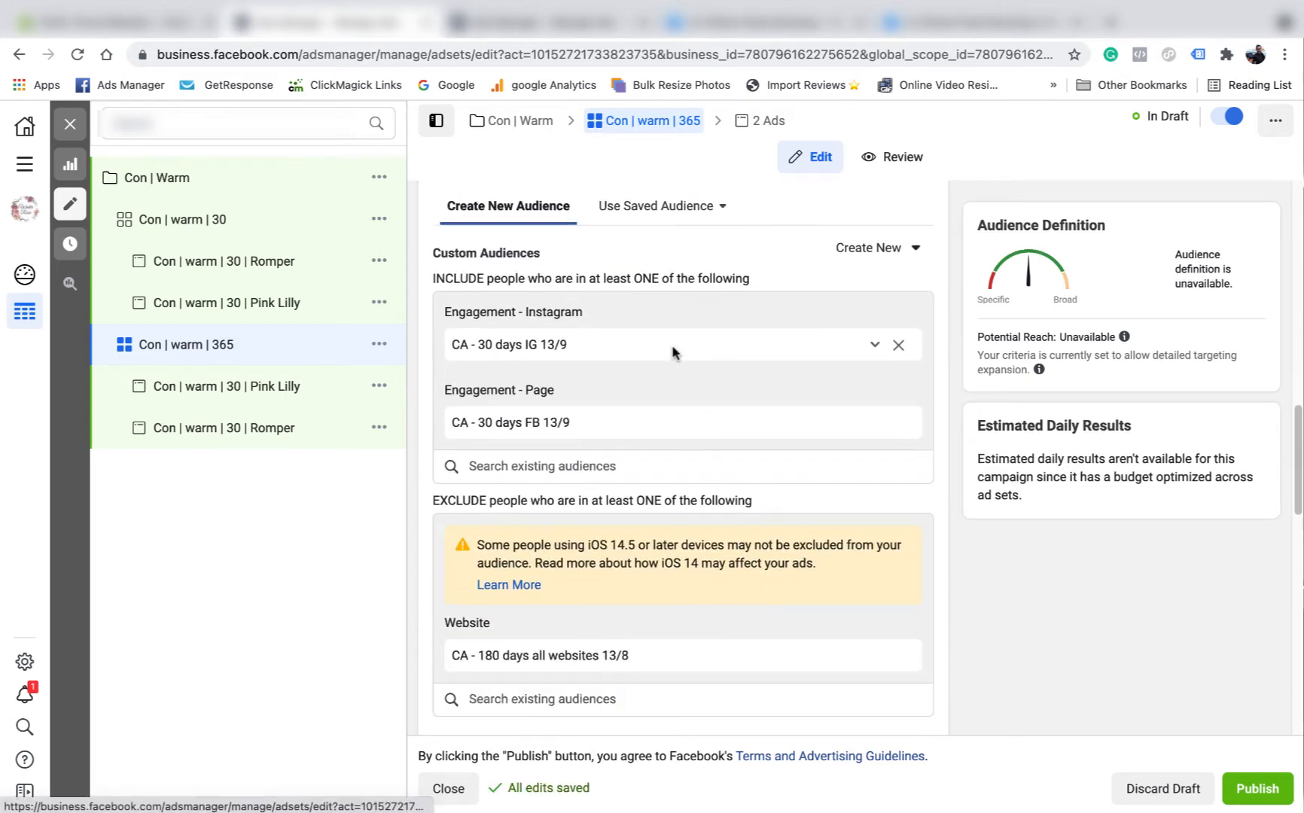
{"action": "left_click", "coordinate": [898, 346]}
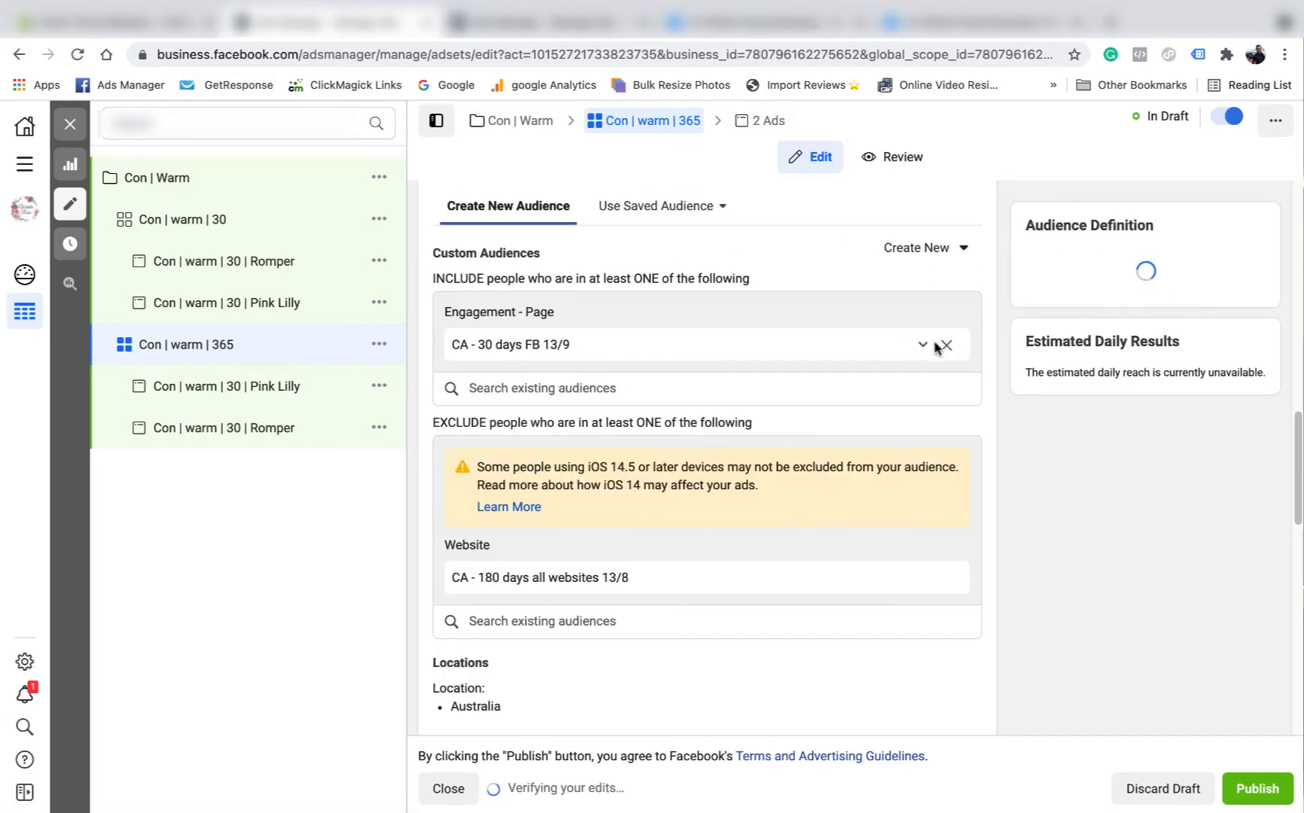
{"action": "left_click", "coordinate": [899, 345]}
{"action": "left_click", "coordinate": [575, 305]}
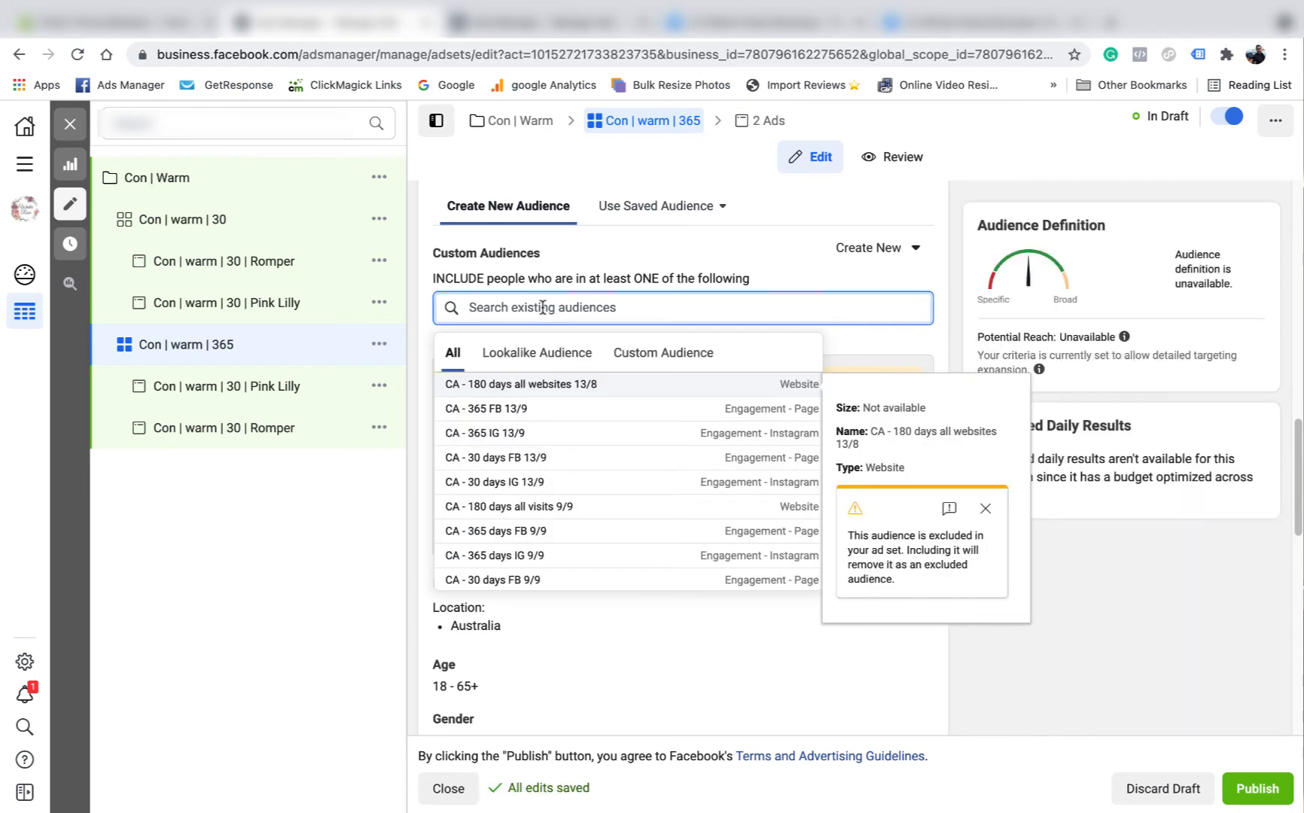
{"action": "left_click", "coordinate": [510, 409]}
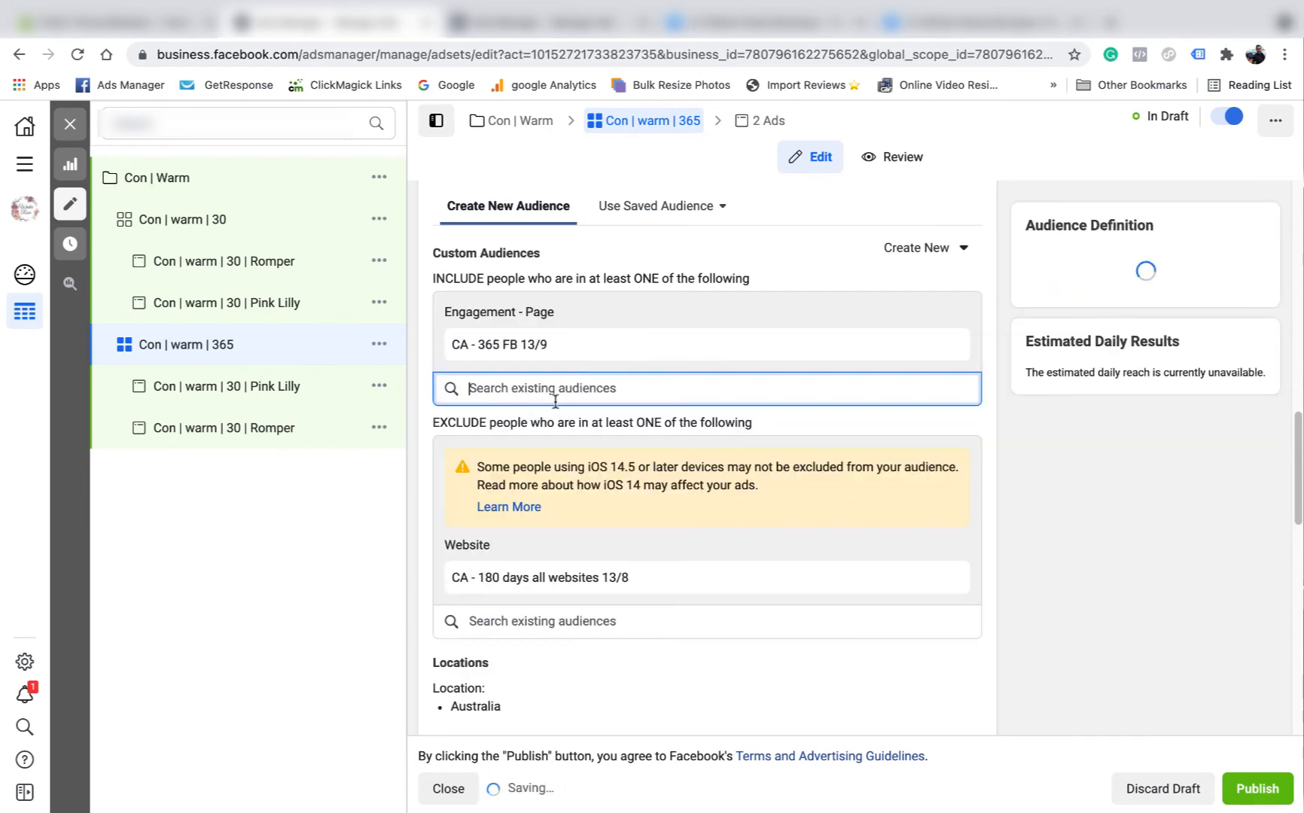
{"action": "left_click", "coordinate": [506, 491]}
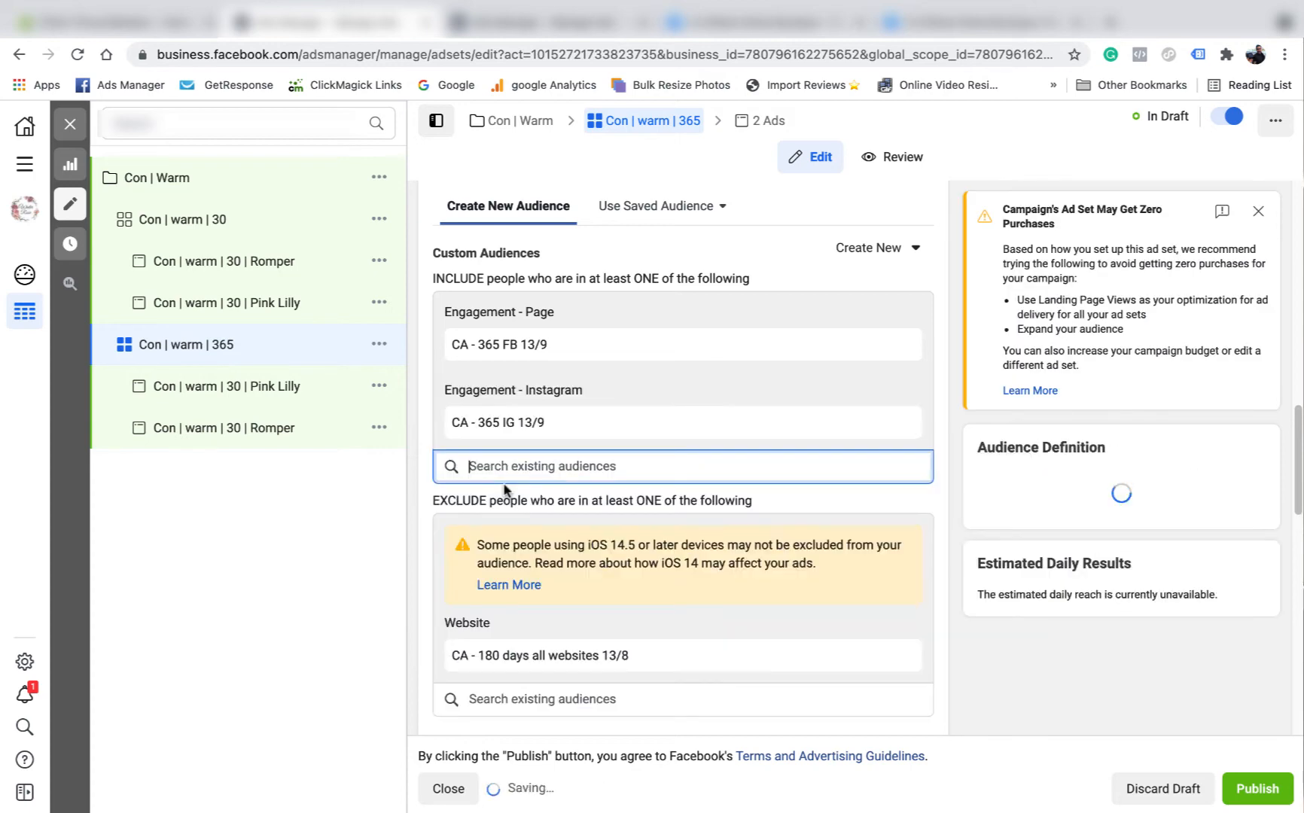
{"action": "left_click", "coordinate": [940, 374]}
- Exclude the custom audiences CA - 30 days FB 13/9 and CA - 30 days IG 13/9
{"action": "scroll", "coordinate": [865, 387], "scroll_direction": "down", "scroll_amount": 3}
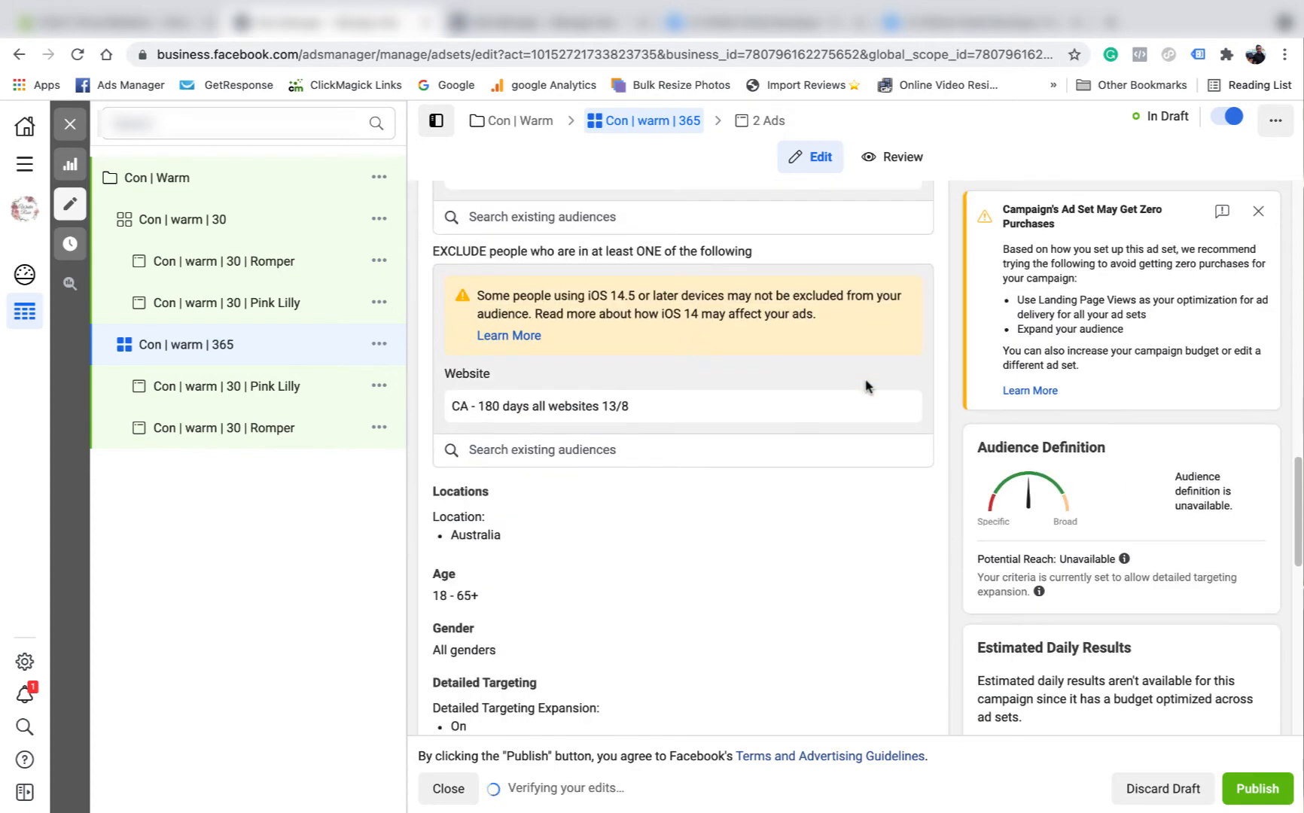
{"action": "left_click", "coordinate": [553, 450]}
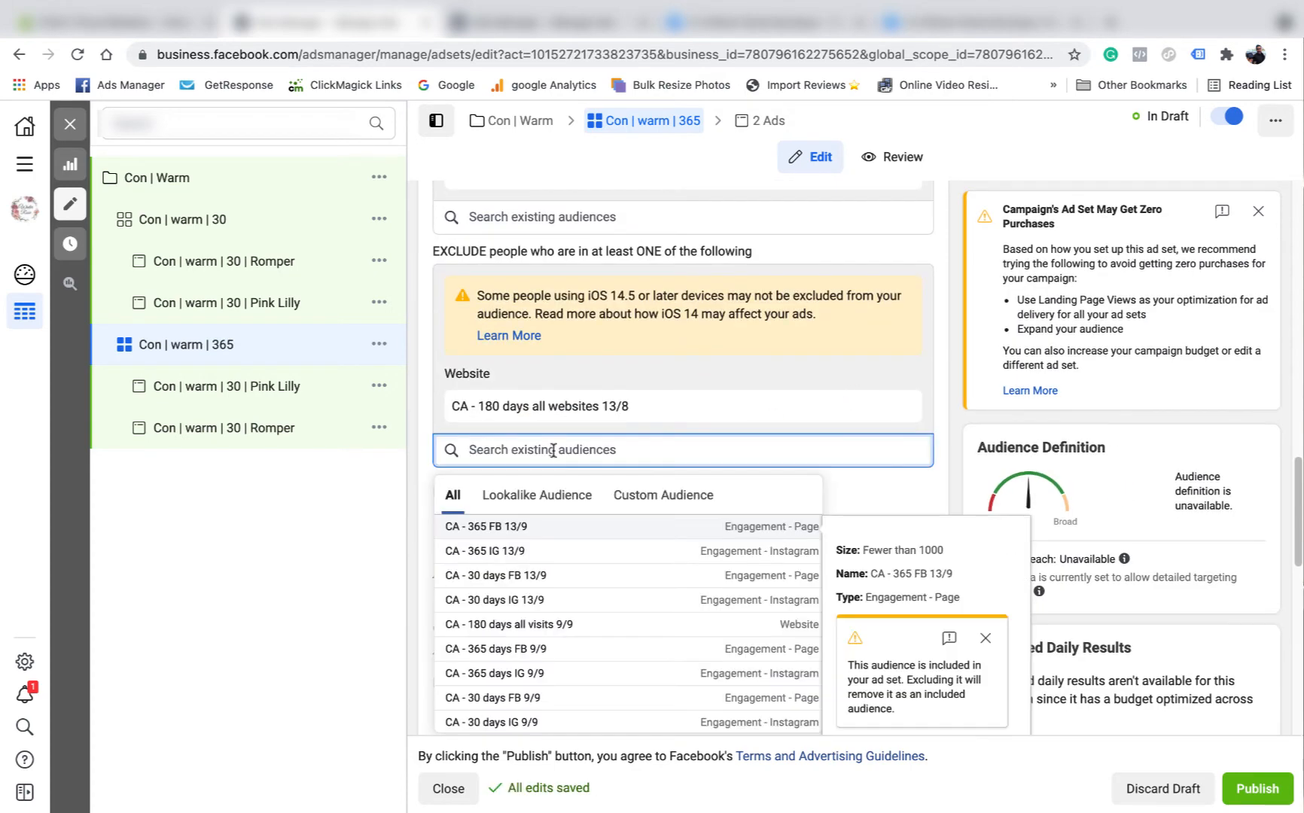
{"action": "left_click", "coordinate": [652, 501]}
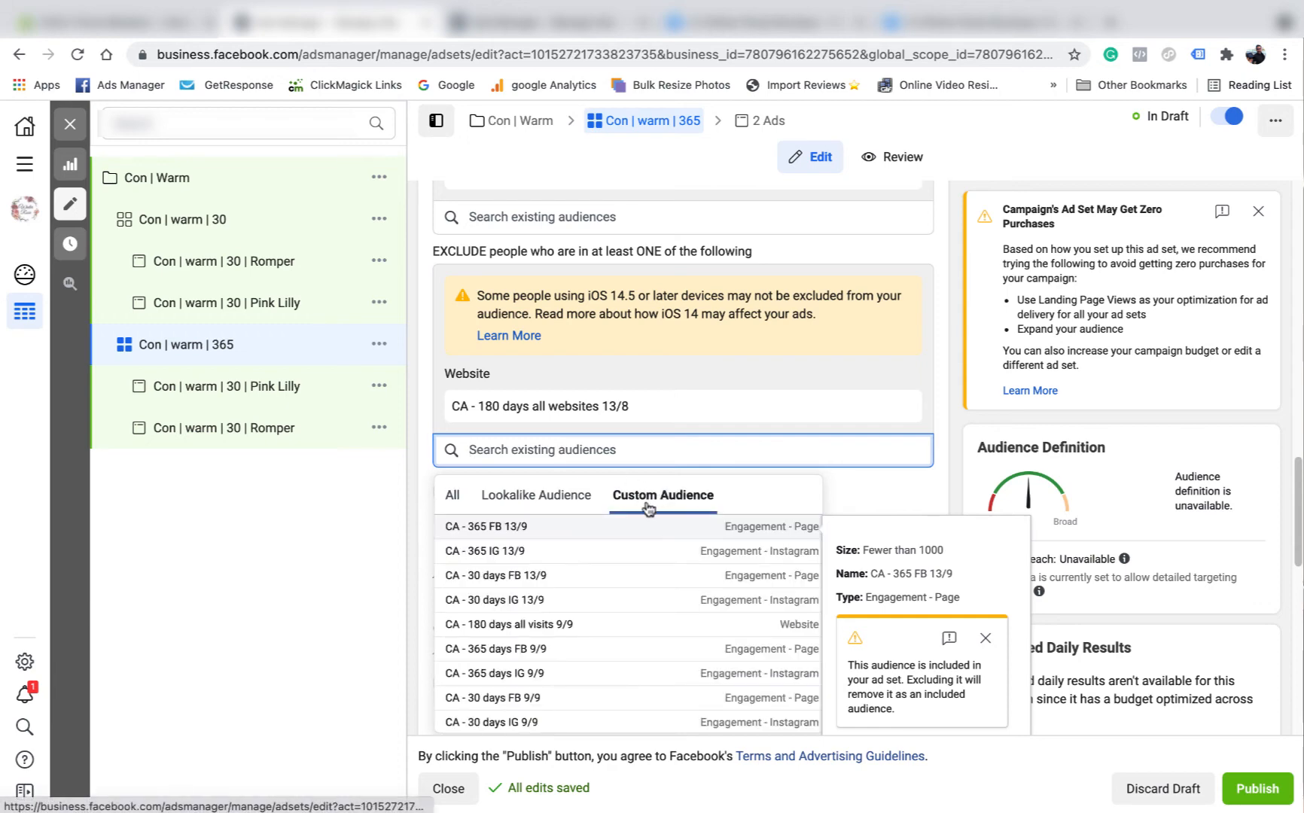
{"action": "left_click", "coordinate": [541, 580]}
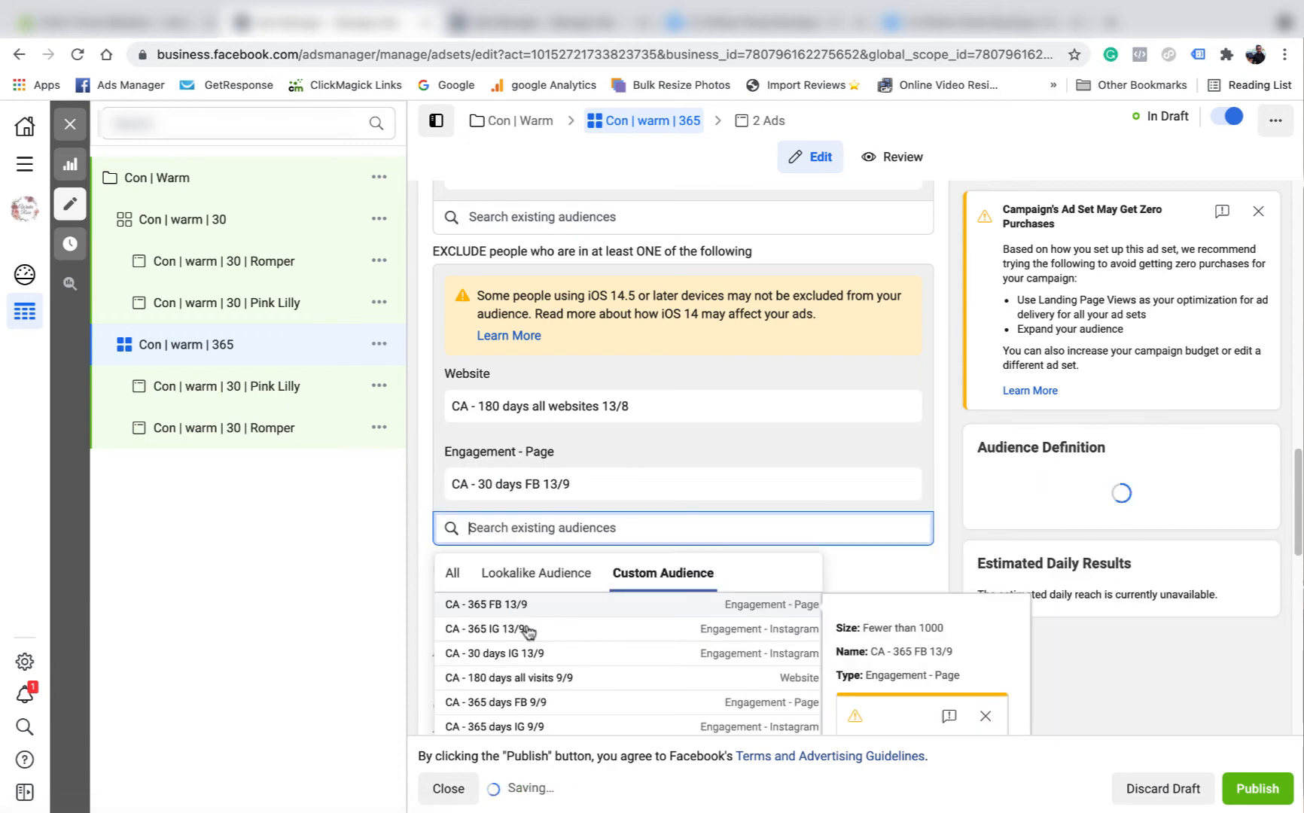
{"action": "left_click", "coordinate": [512, 653]}
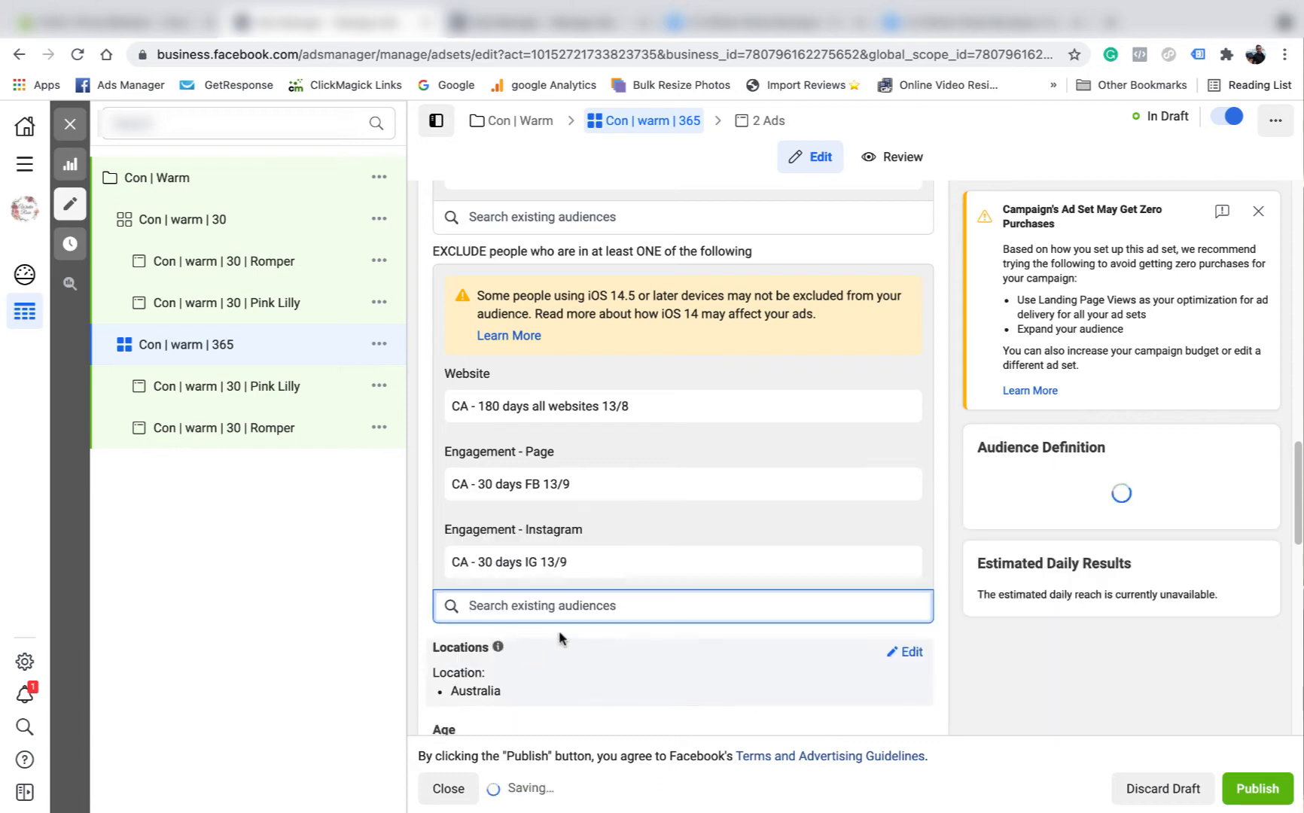
{"action": "left_click", "coordinate": [947, 465]}
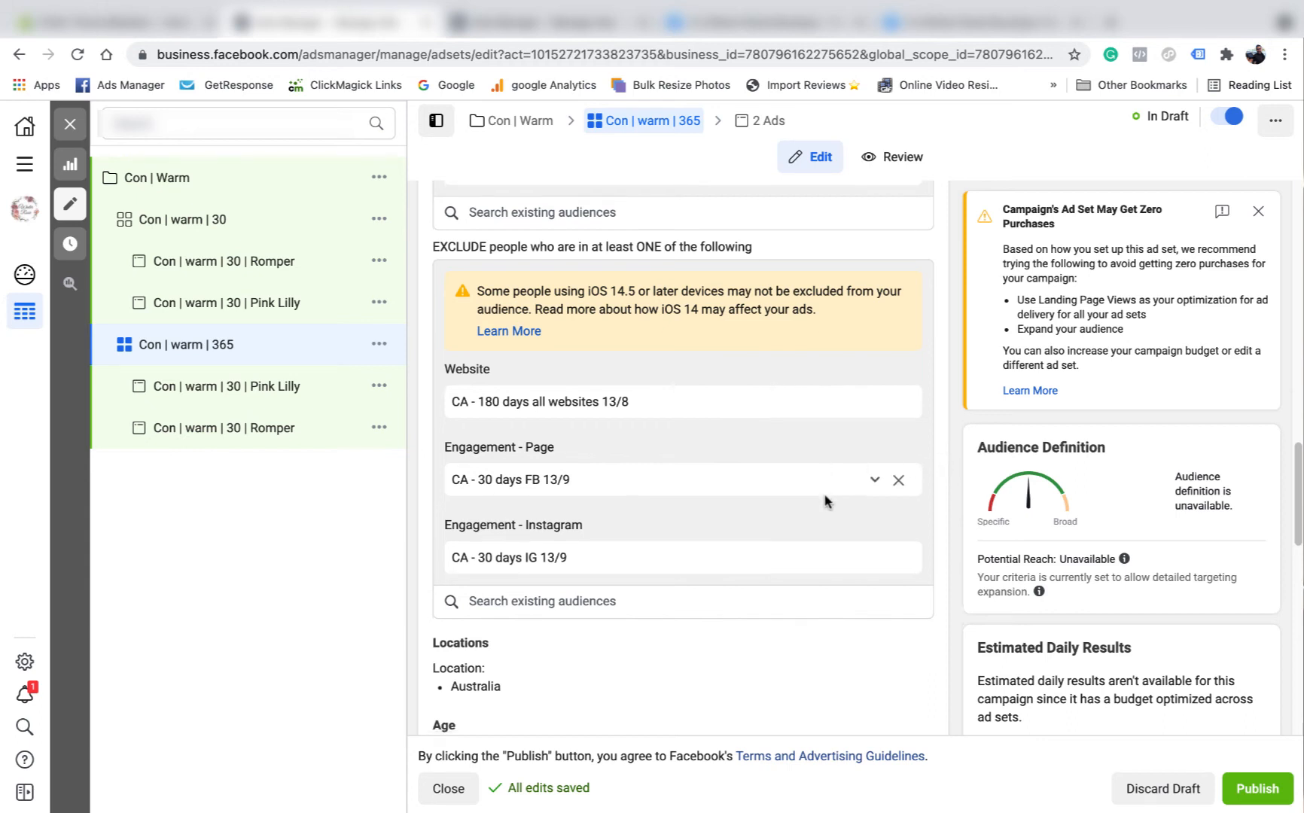
- Turn off detailed targeting expansion for the Con | warm | 365 ad set
{"action": "scroll", "coordinate": [823, 498], "scroll_direction": "down", "scroll_amount": 4}
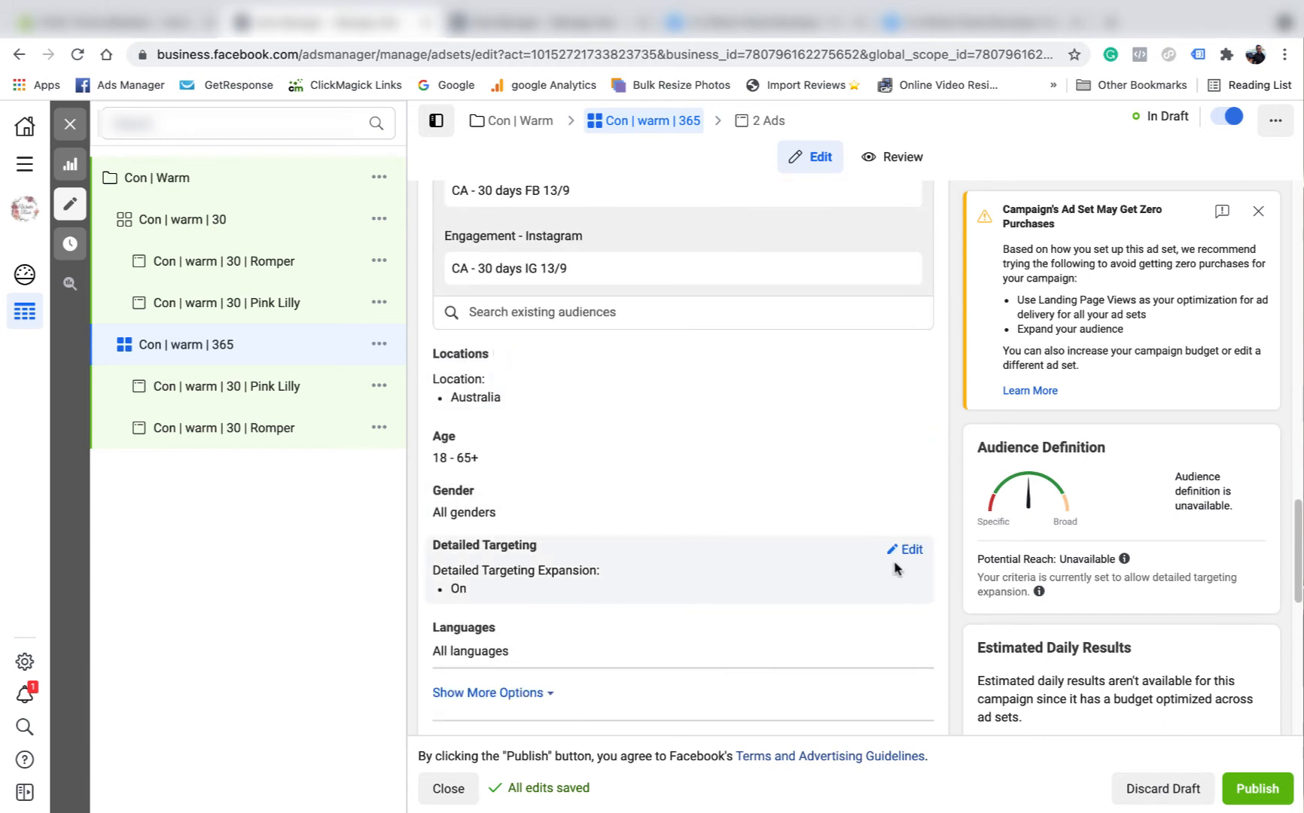
{"action": "left_click", "coordinate": [906, 559]}
{"action": "left_click", "coordinate": [443, 694]}
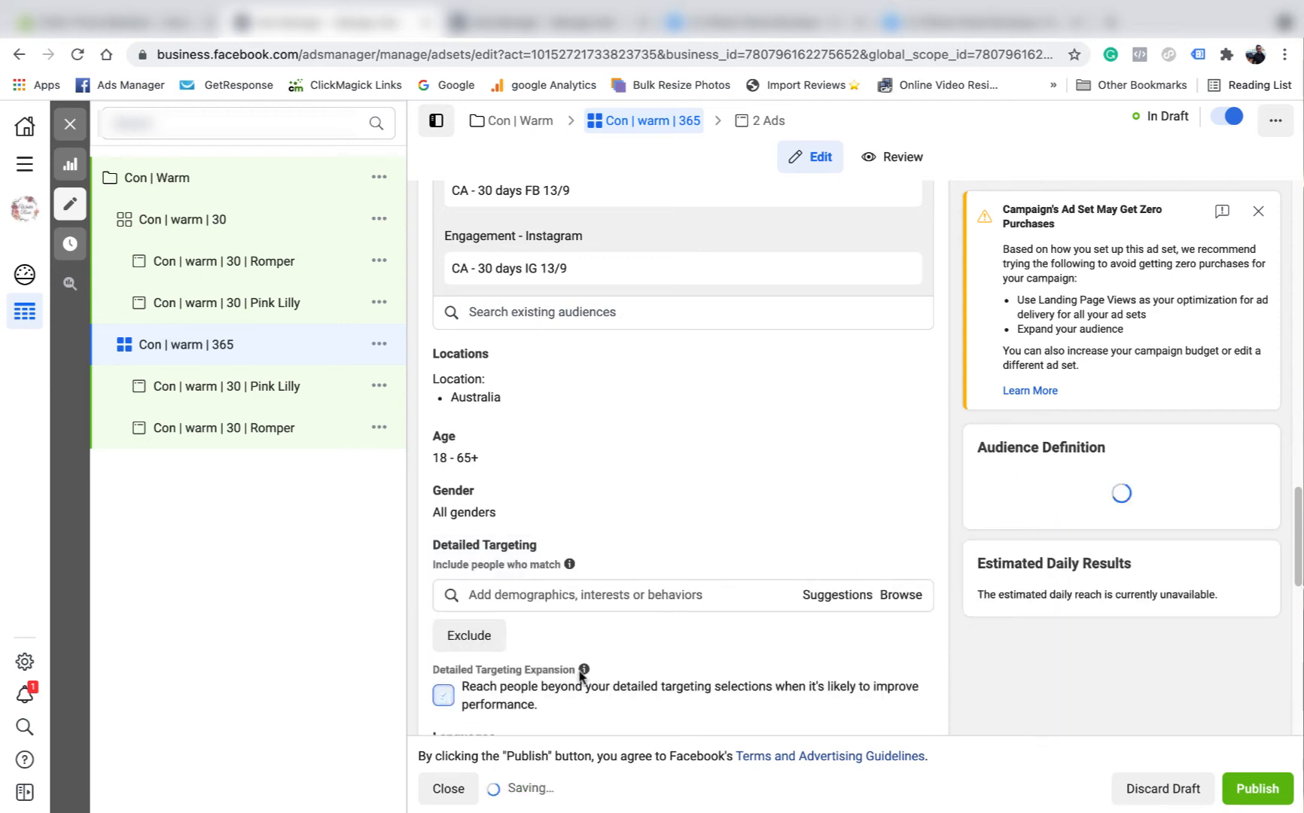
{"action": "scroll", "coordinate": [873, 452], "scroll_direction": "down", "scroll_amount": 10}
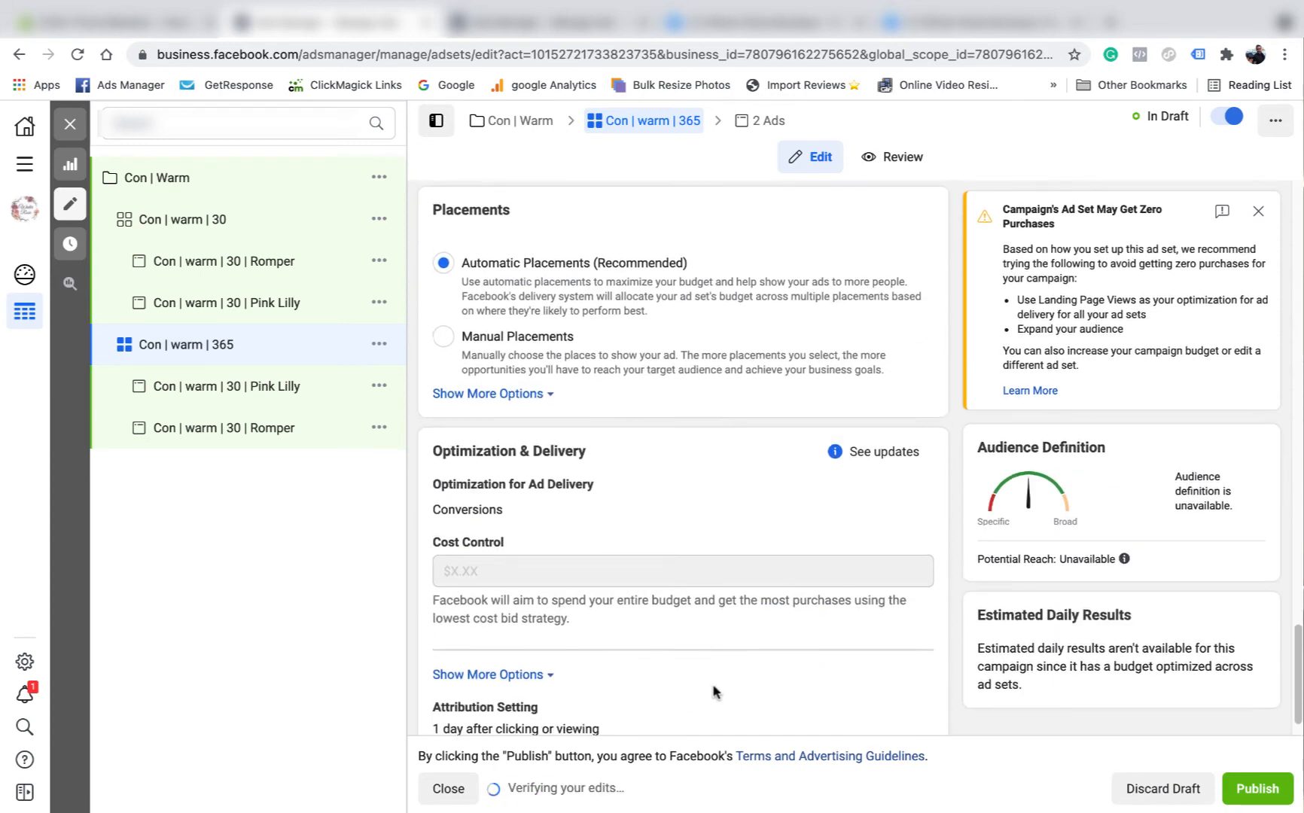
{"action": "scroll", "coordinate": [918, 527], "scroll_direction": "up", "scroll_amount": 3}
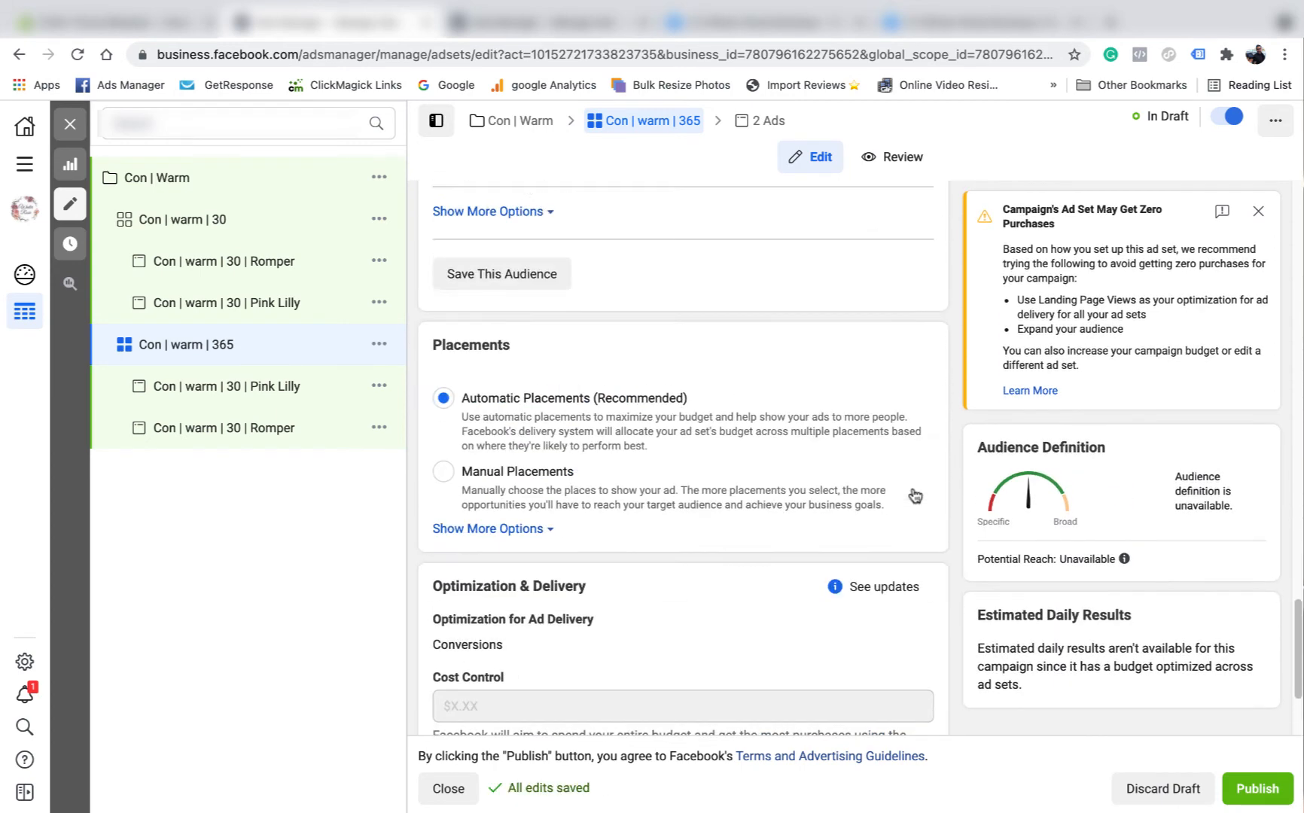
{"action": "left_click", "coordinate": [762, 118]}
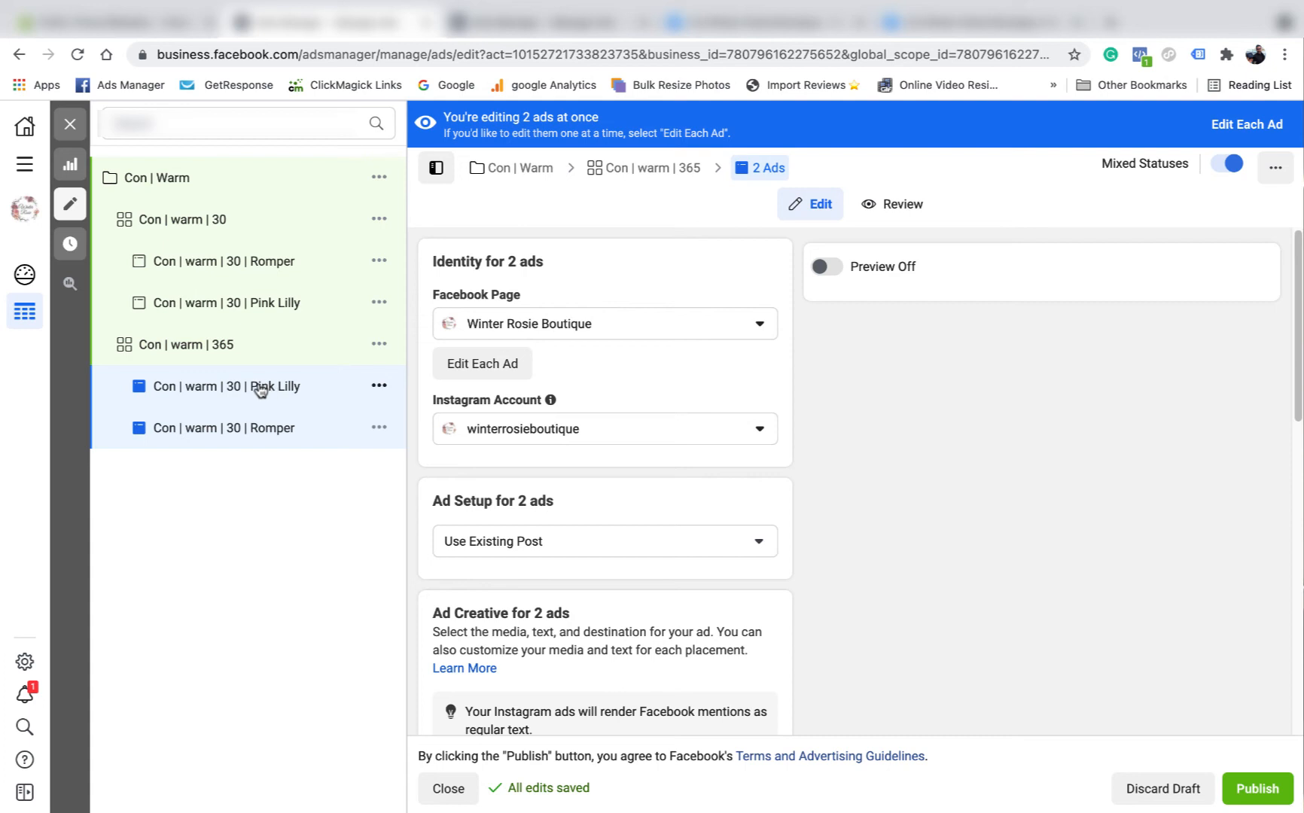
- Trim the 365 ad set's Pink Lilly ad name to 'Con | warm | 365 |'
{"action": "left_click", "coordinate": [380, 374]}
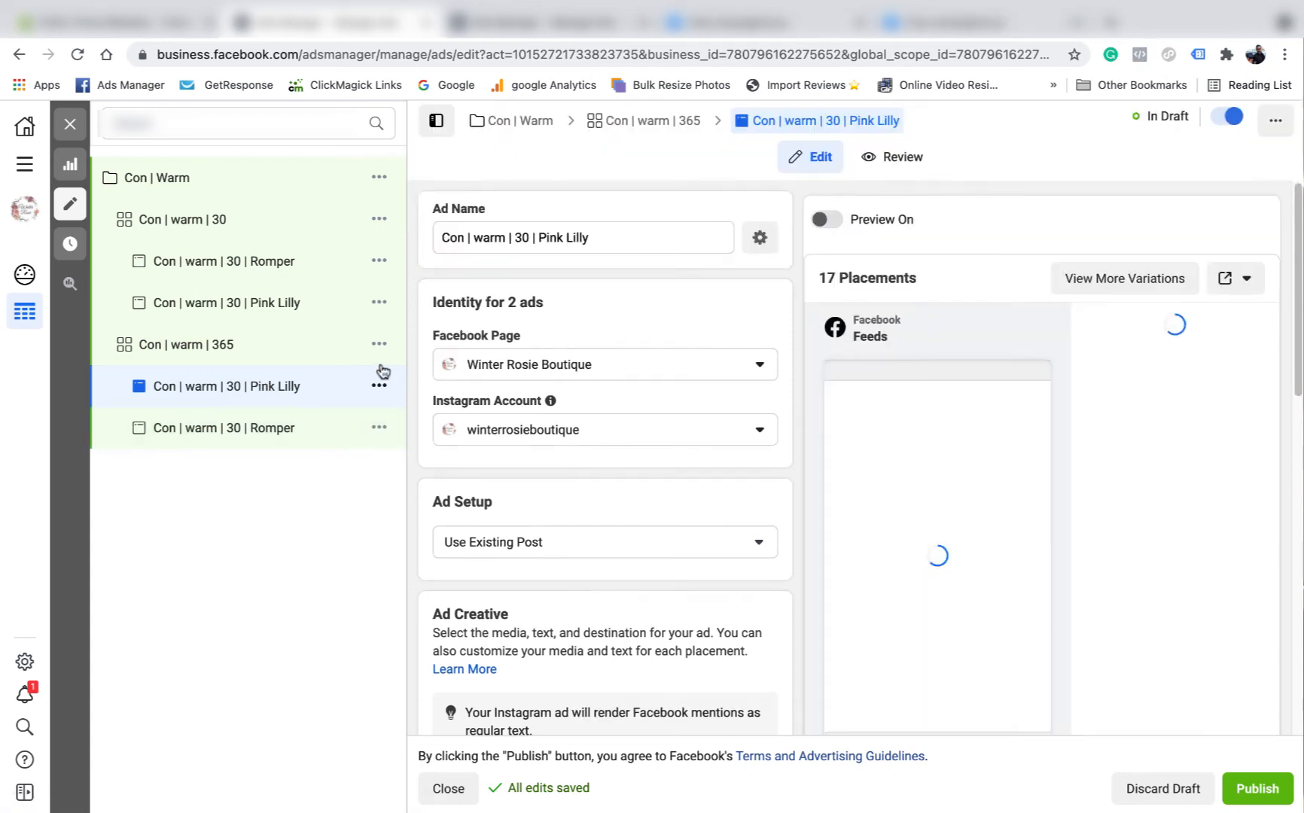
{"action": "left_click_drag", "start_coordinate": [587, 237], "coordinate": [523, 241]}
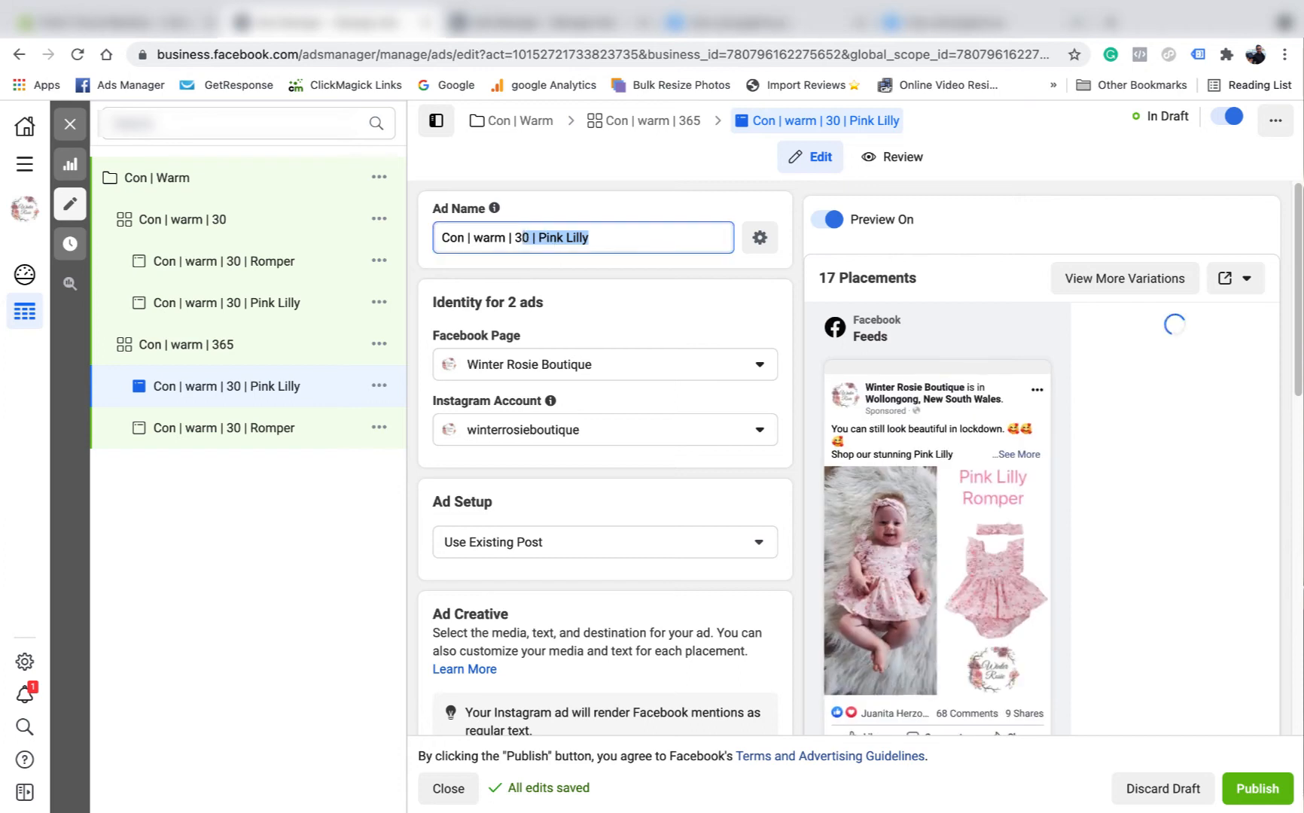
{"action": "type", "text": "65"}
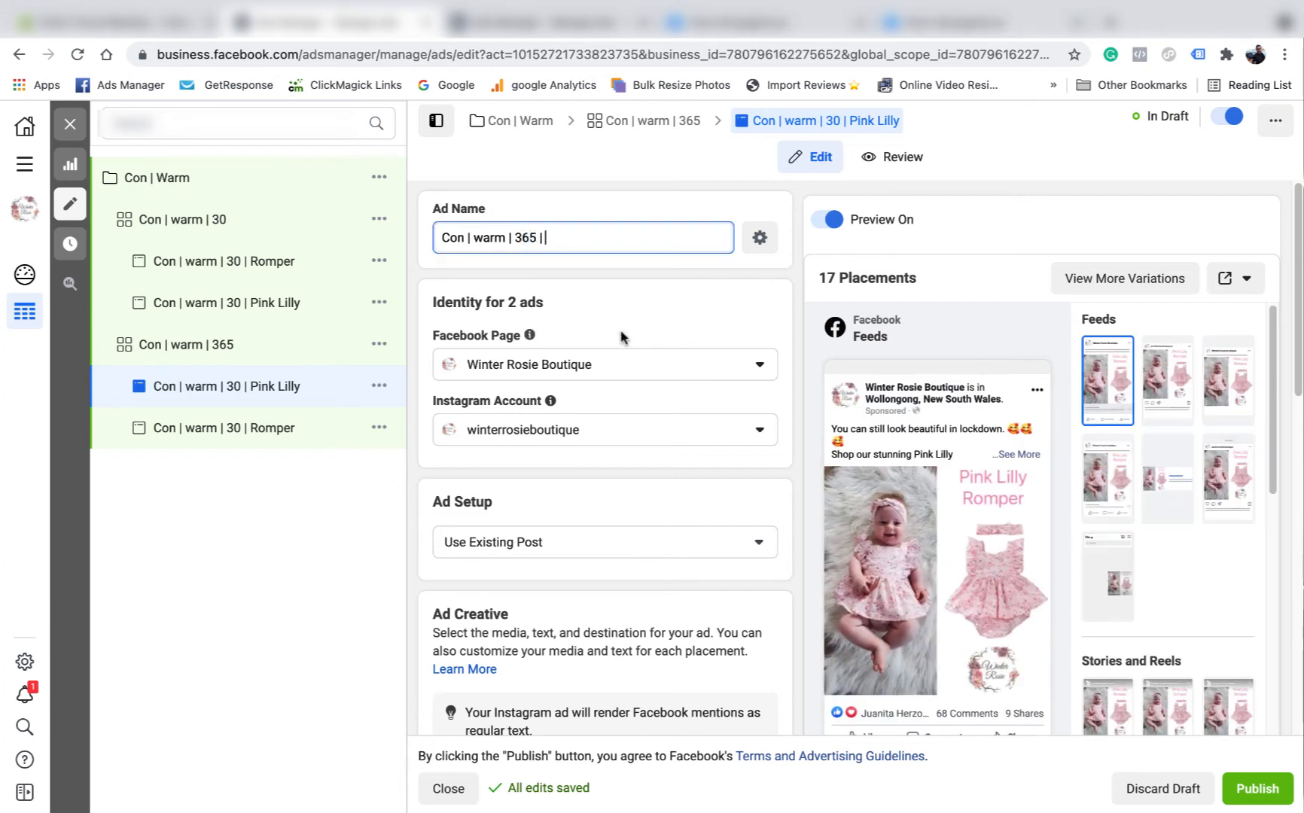
{"action": "scroll", "coordinate": [622, 336], "scroll_direction": "down", "scroll_amount": 1}
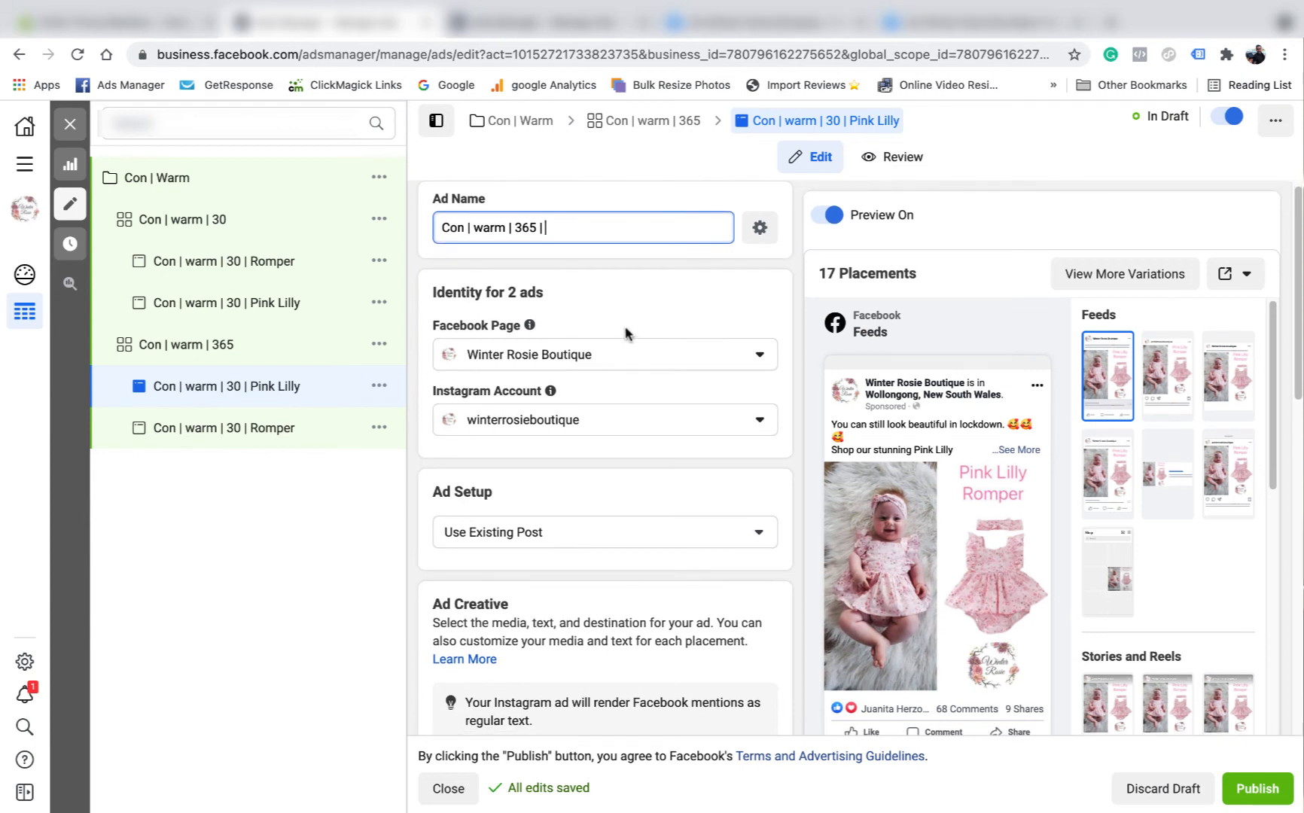
{"action": "scroll", "coordinate": [624, 333], "scroll_direction": "down", "scroll_amount": 5}
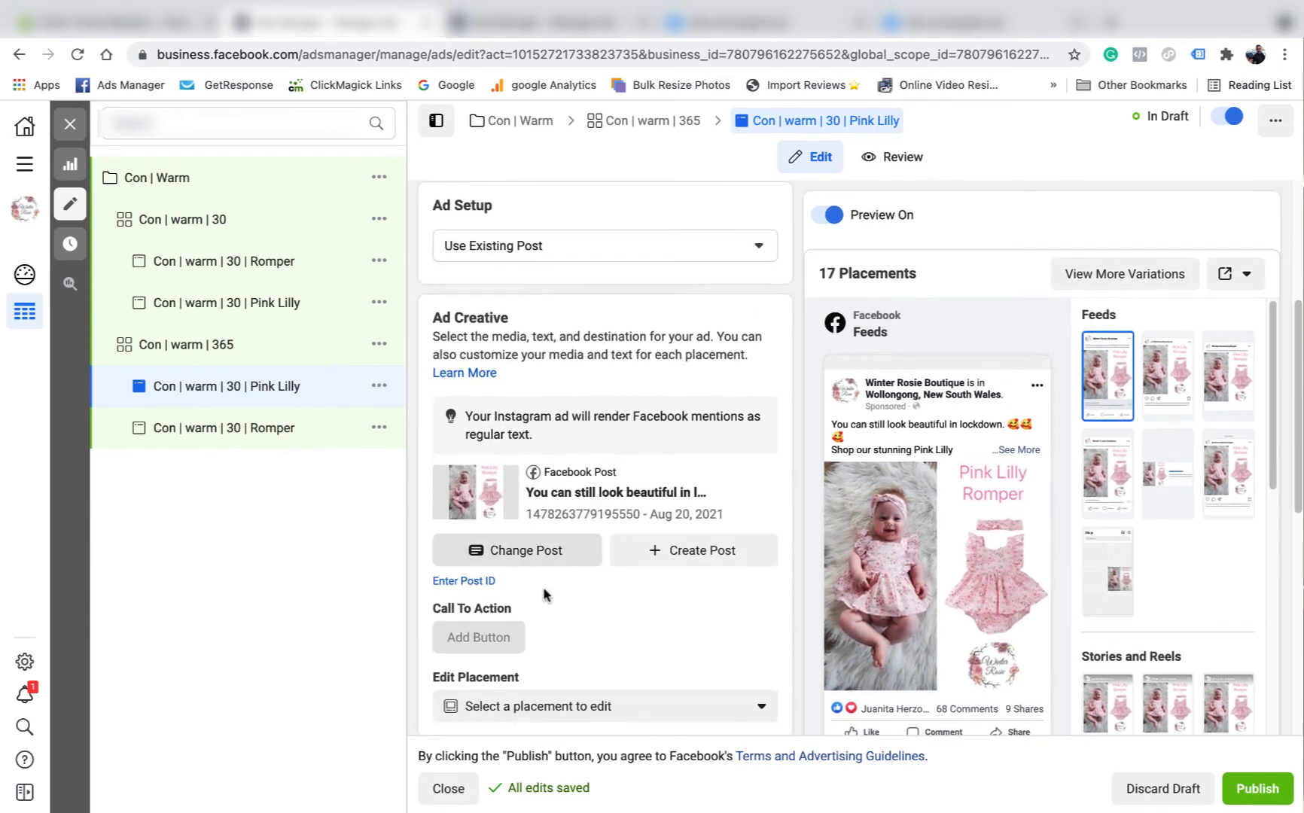
- Switch the ad to the existing butterfly dress post
{"action": "left_click", "coordinate": [530, 551]}
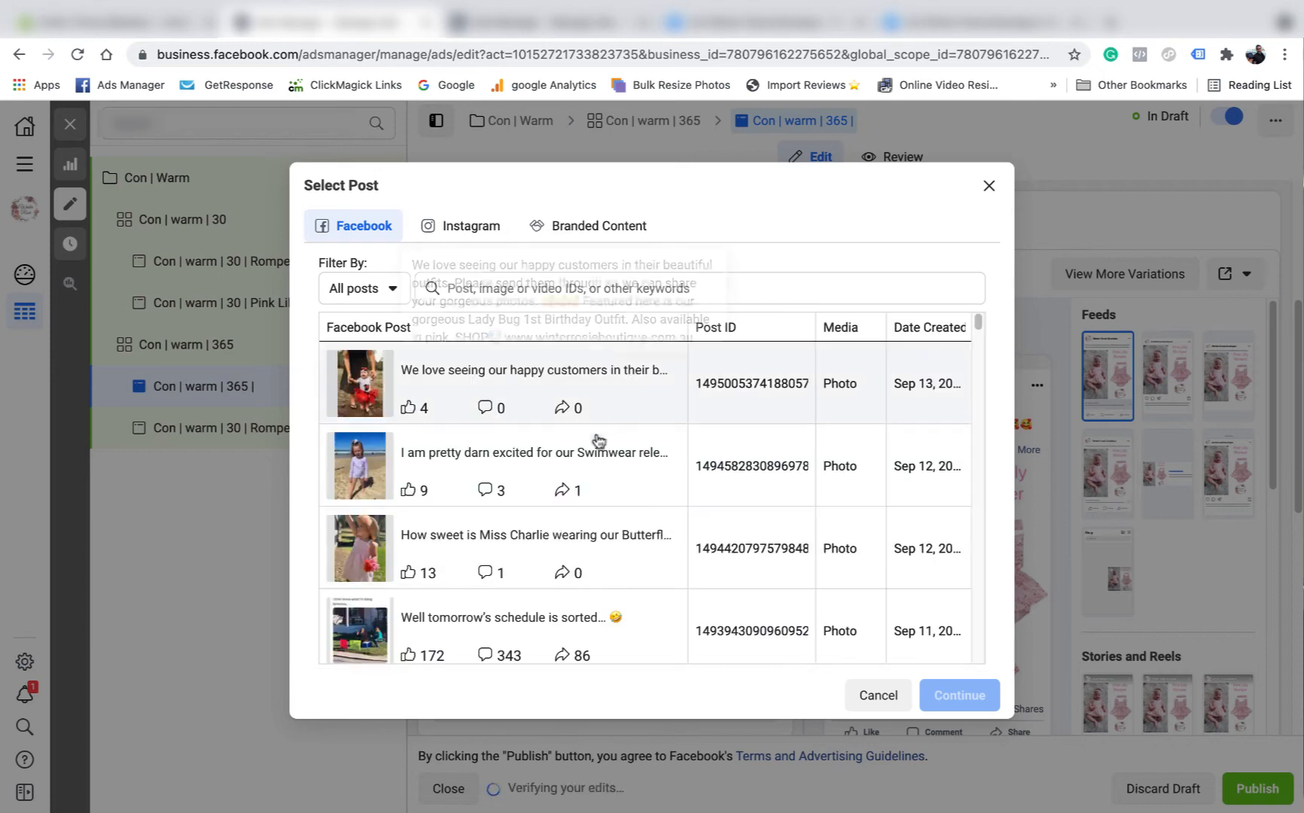
{"action": "left_click", "coordinate": [467, 534]}
{"action": "left_click", "coordinate": [961, 695]}
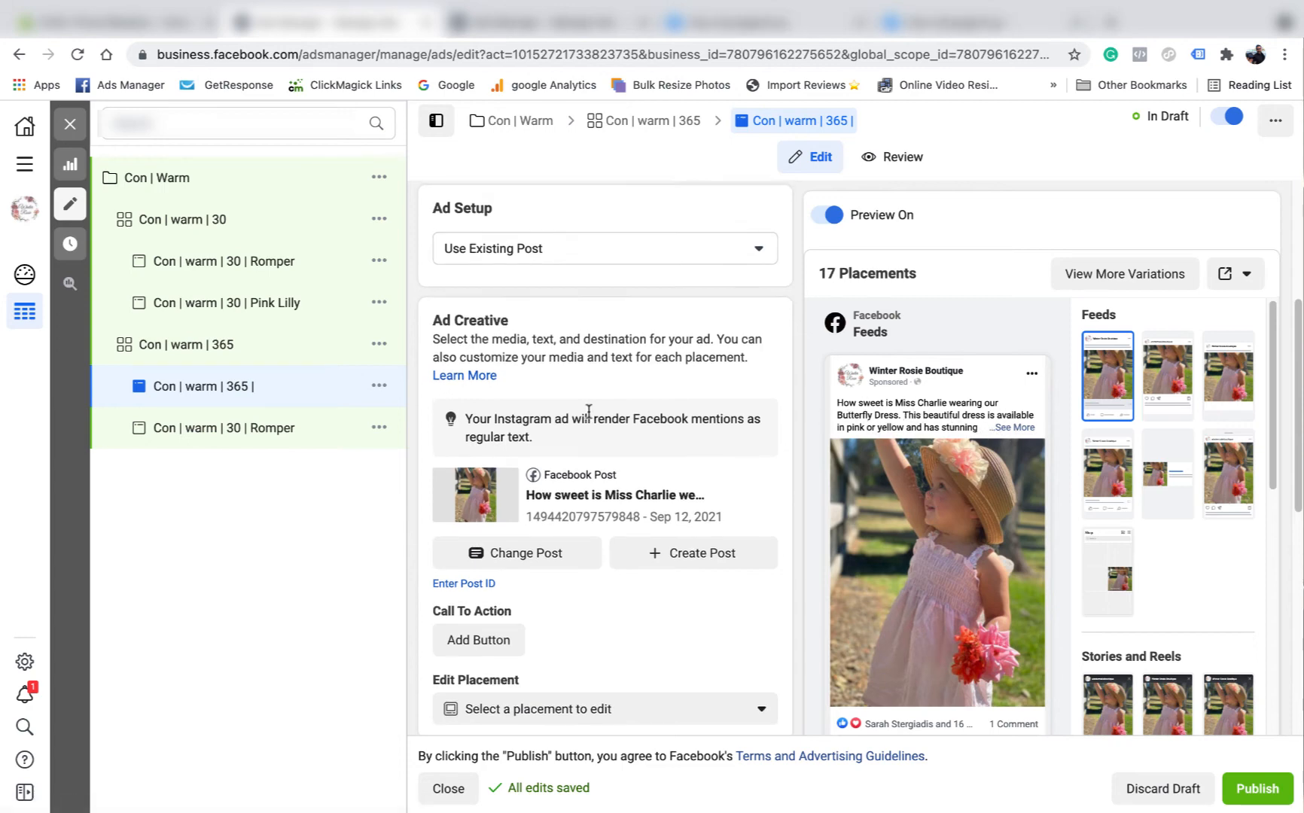
- Complete the ad name after 'Con | warm | 365 |' with the child's name from the post
{"action": "scroll", "coordinate": [561, 339], "scroll_direction": "up", "scroll_amount": 4}
{"action": "left_click", "coordinate": [587, 243]}
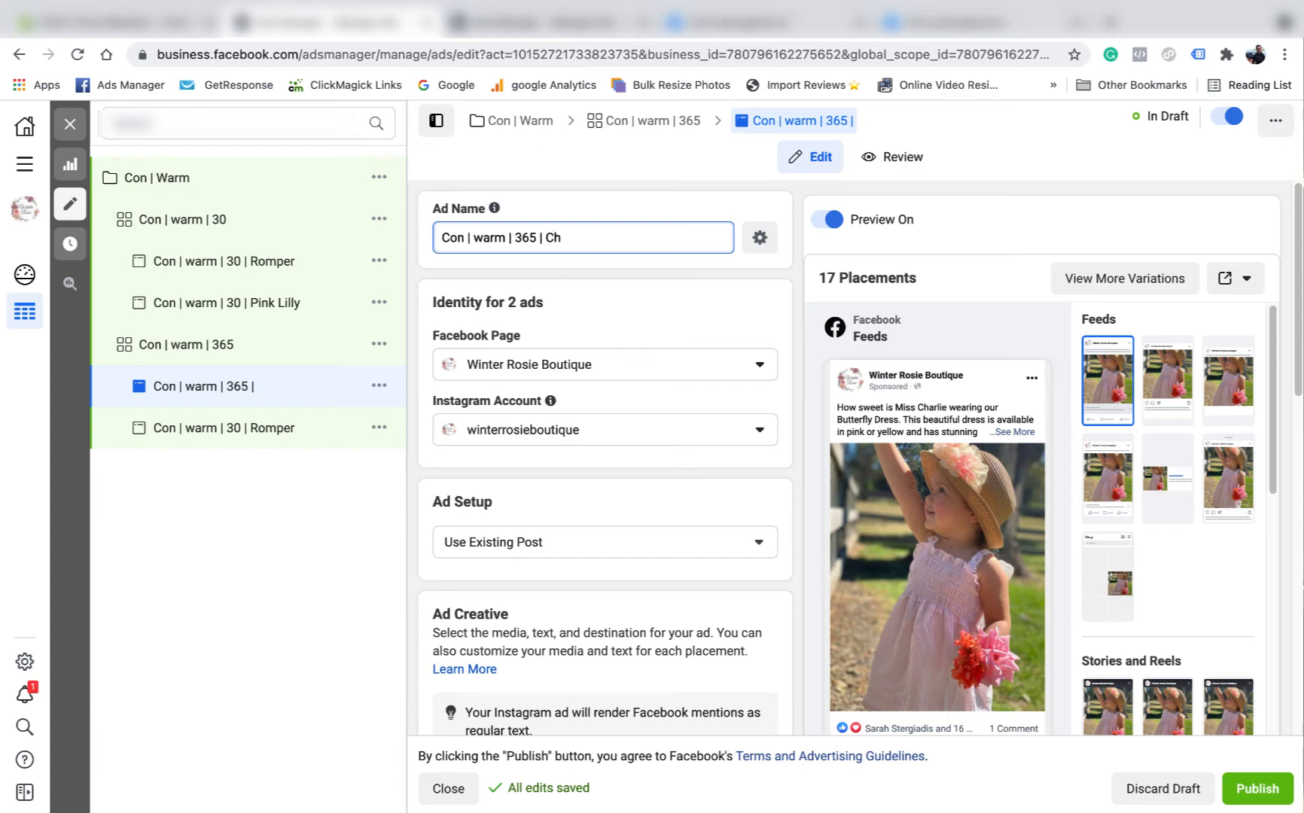
{"action": "type", "text": "Charlie"}
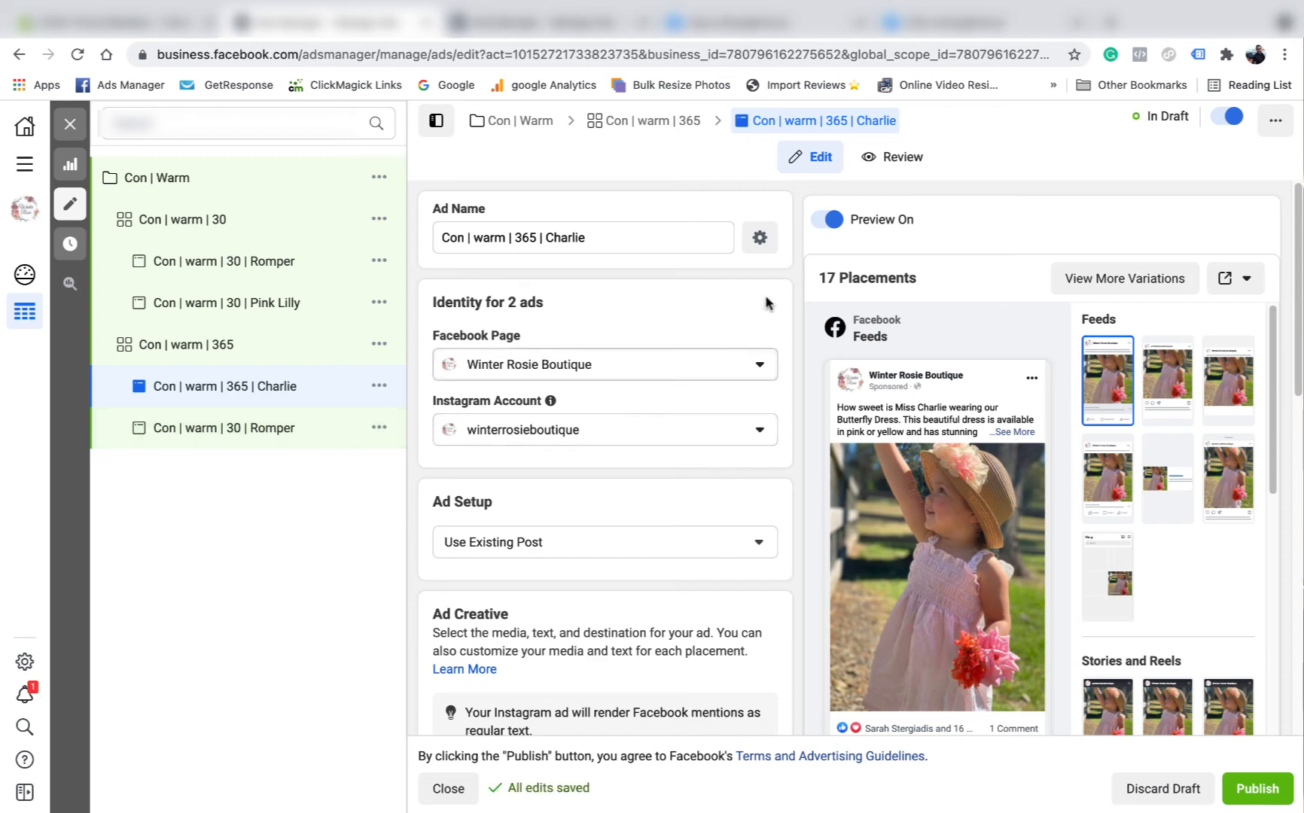
{"action": "scroll", "coordinate": [702, 444], "scroll_direction": "down", "scroll_amount": 5}
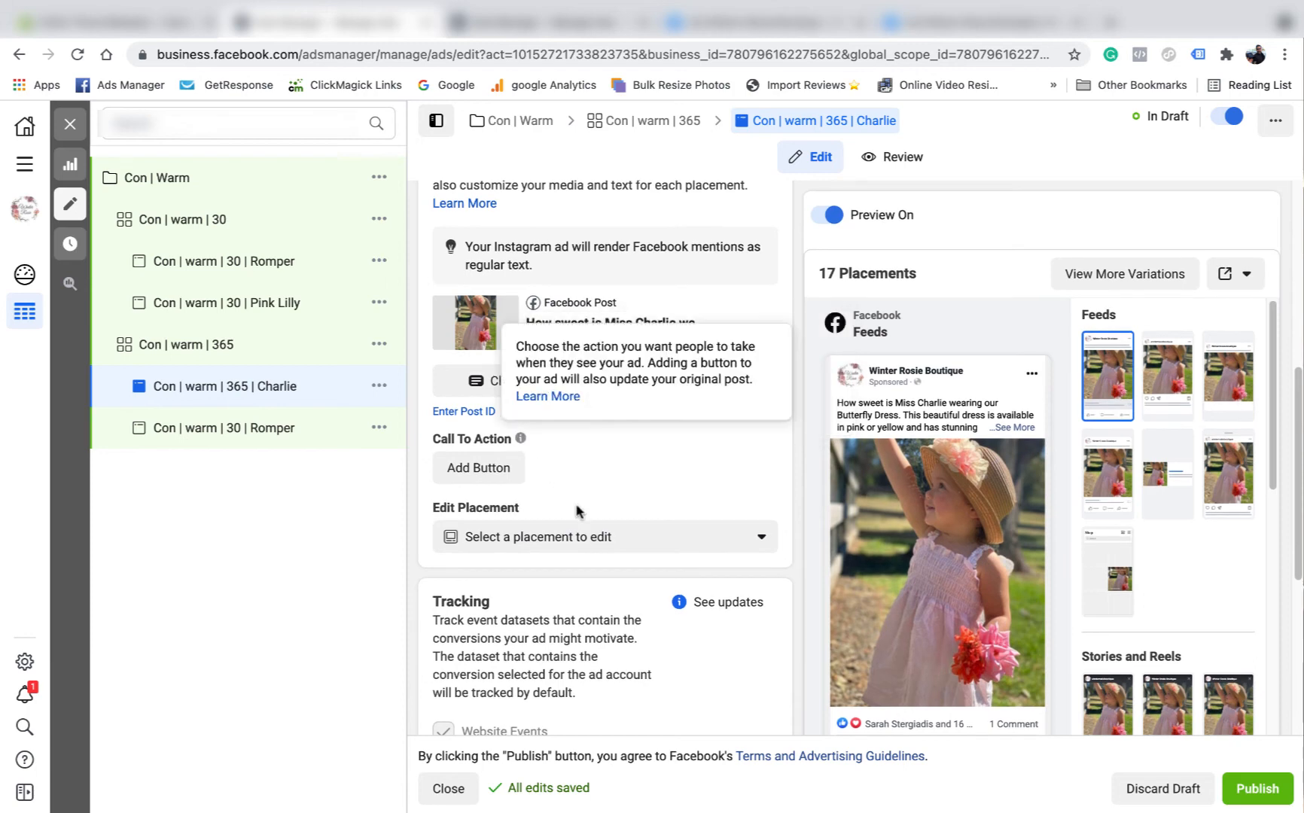
{"action": "scroll", "coordinate": [602, 451], "scroll_direction": "down", "scroll_amount": 4}
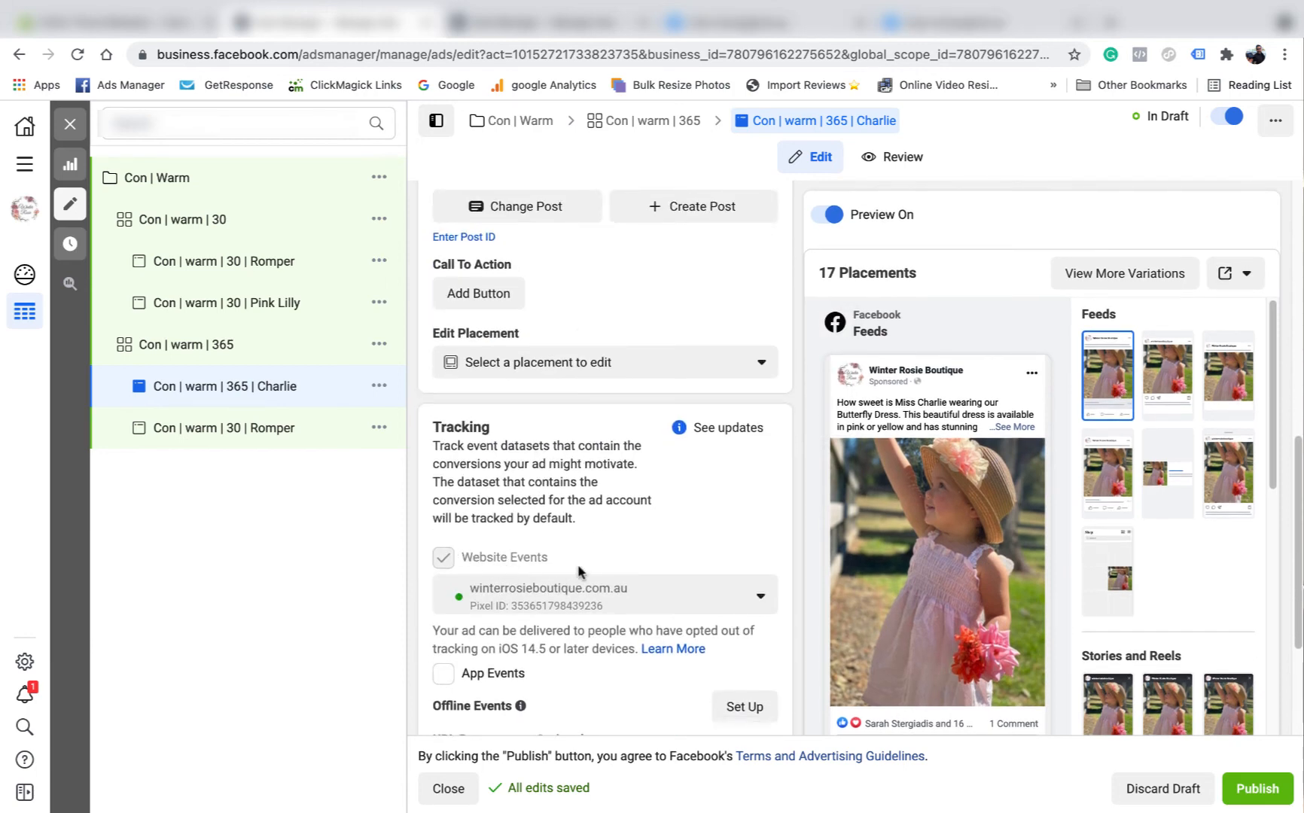
{"action": "scroll", "coordinate": [616, 547], "scroll_direction": "down", "scroll_amount": 1}
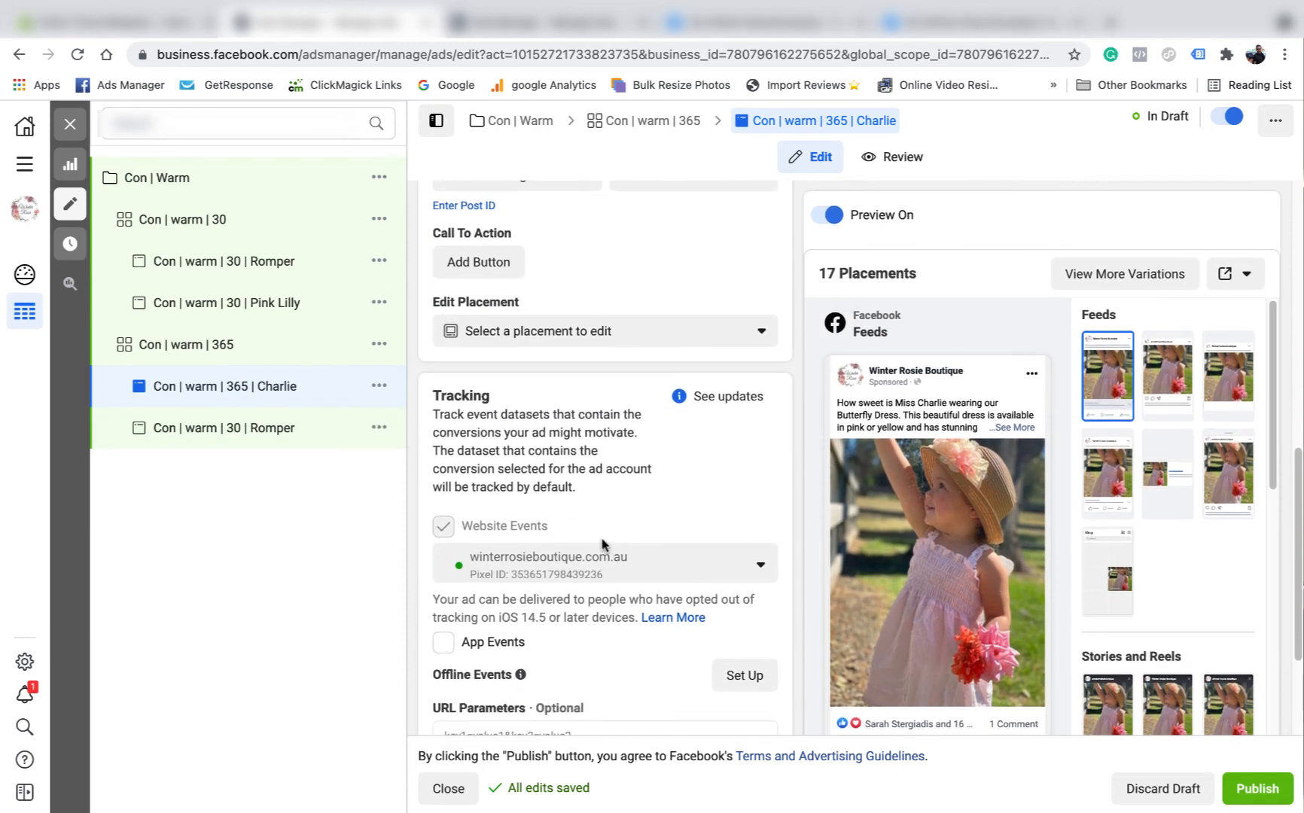
{"action": "scroll", "coordinate": [621, 577], "scroll_direction": "down", "scroll_amount": 1}
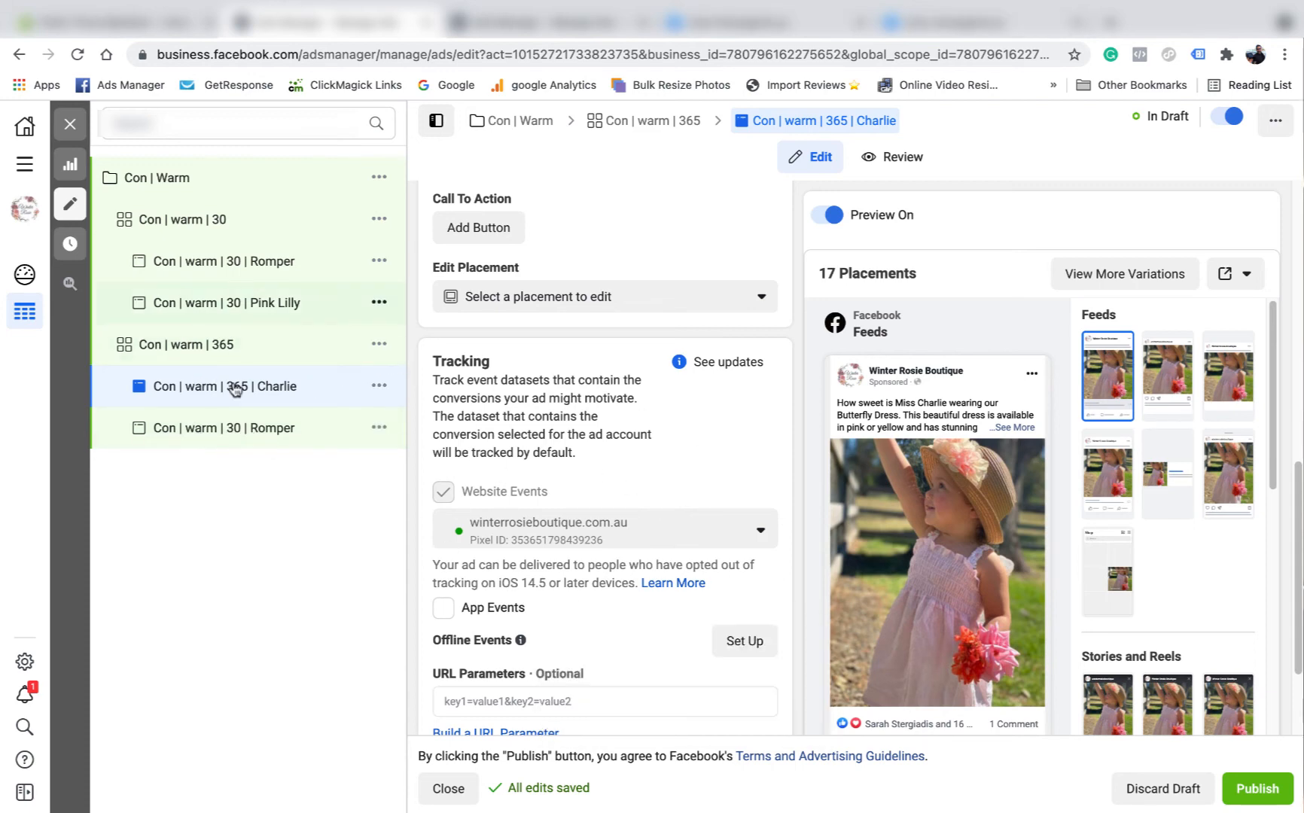
- Open the Romper ad and trim its name to 'Con | warm | 365 |'
{"action": "left_click", "coordinate": [223, 429]}
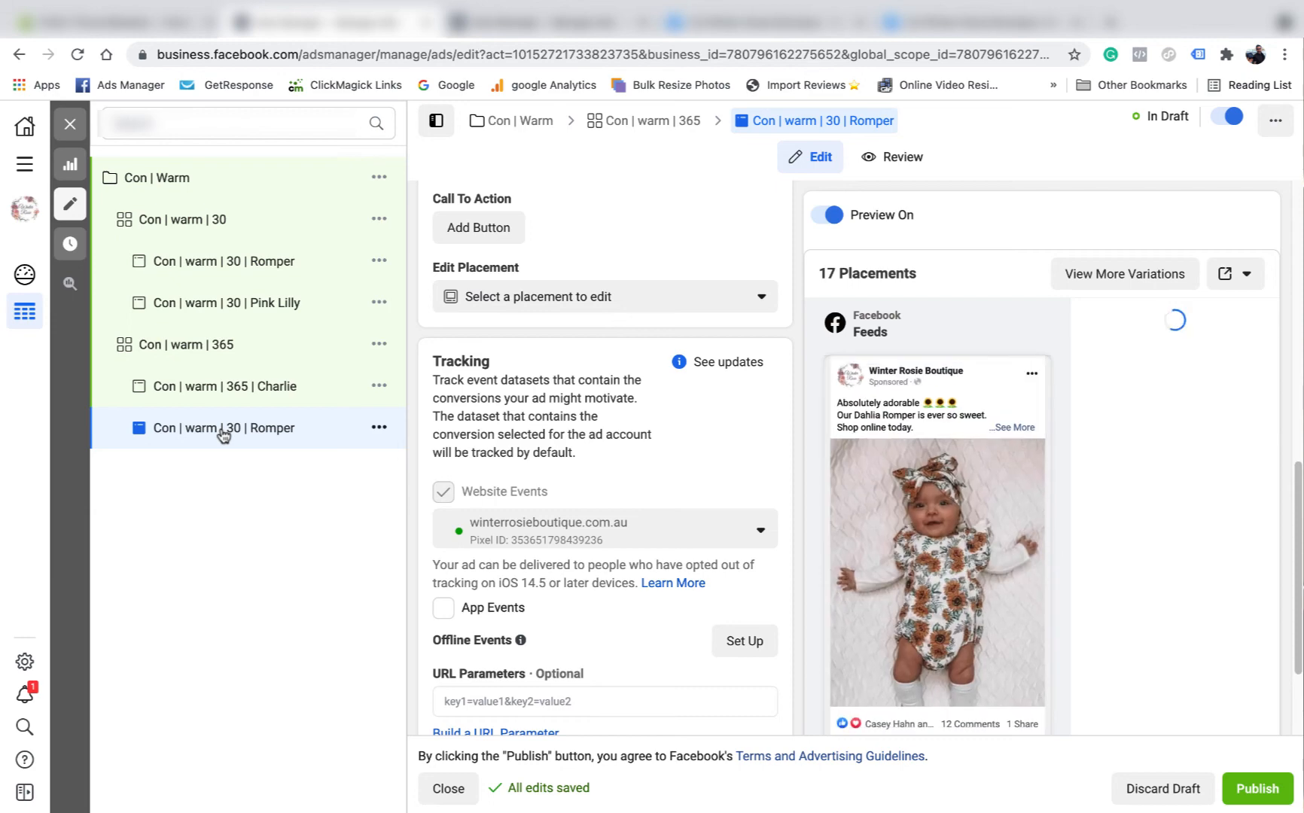
{"action": "scroll", "coordinate": [572, 316], "scroll_direction": "up", "scroll_amount": 10}
{"action": "scroll", "coordinate": [580, 310], "scroll_direction": "up", "scroll_amount": 2}
{"action": "left_click_drag", "start_coordinate": [583, 238], "coordinate": [524, 238]}
{"action": "type", "text": "65 |"}
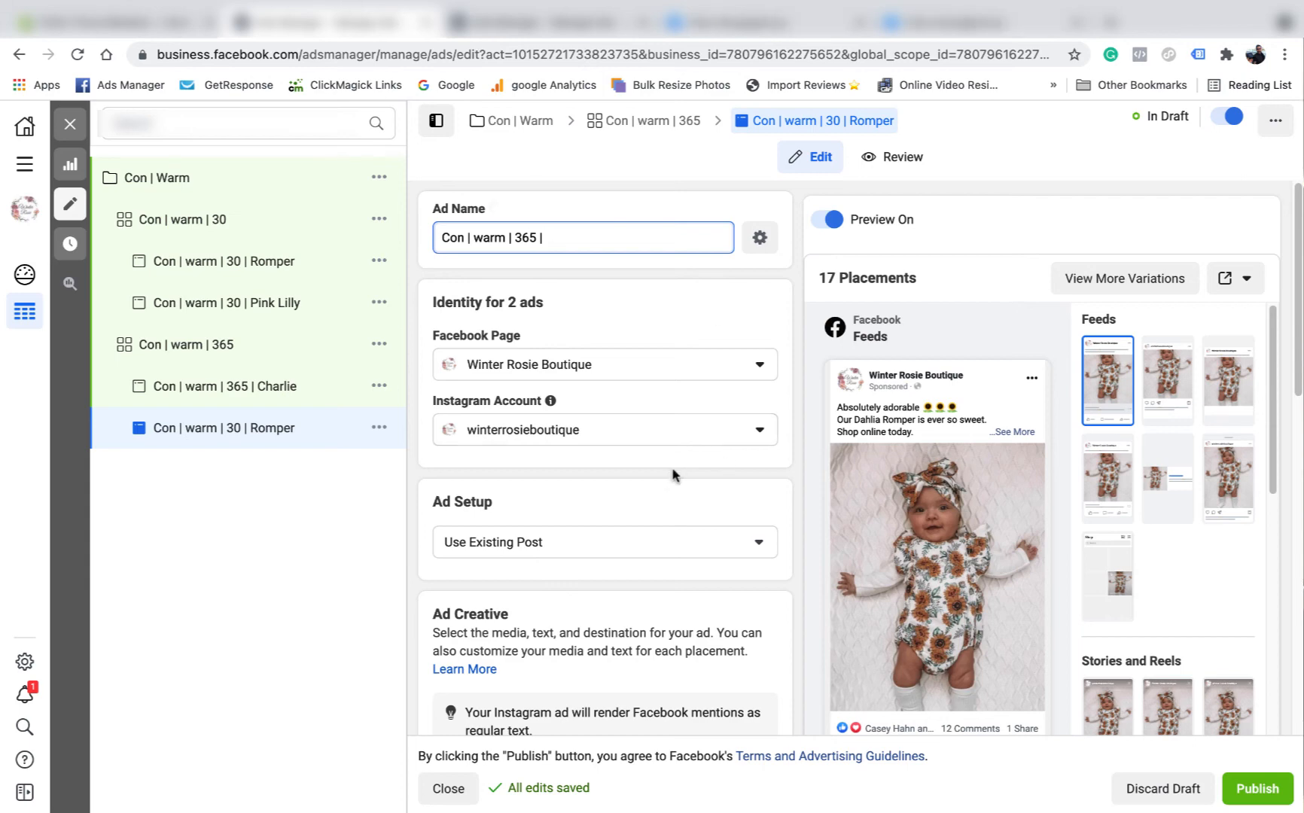
{"action": "scroll", "coordinate": [648, 460], "scroll_direction": "down", "scroll_amount": 6}
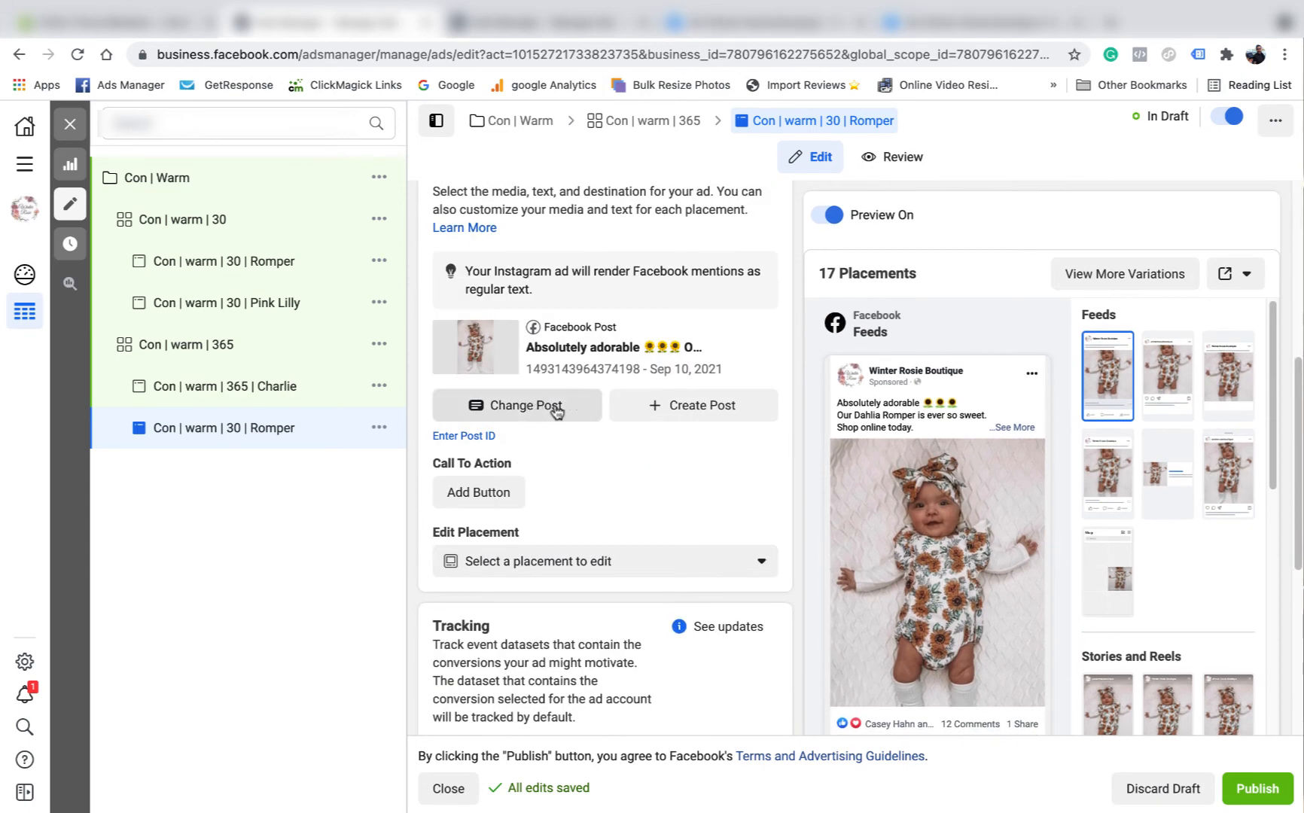
{"action": "type", "text": "| warm | 365 |"}
{"action": "scroll", "coordinate": [579, 525], "scroll_direction": "down", "scroll_amount": 5}
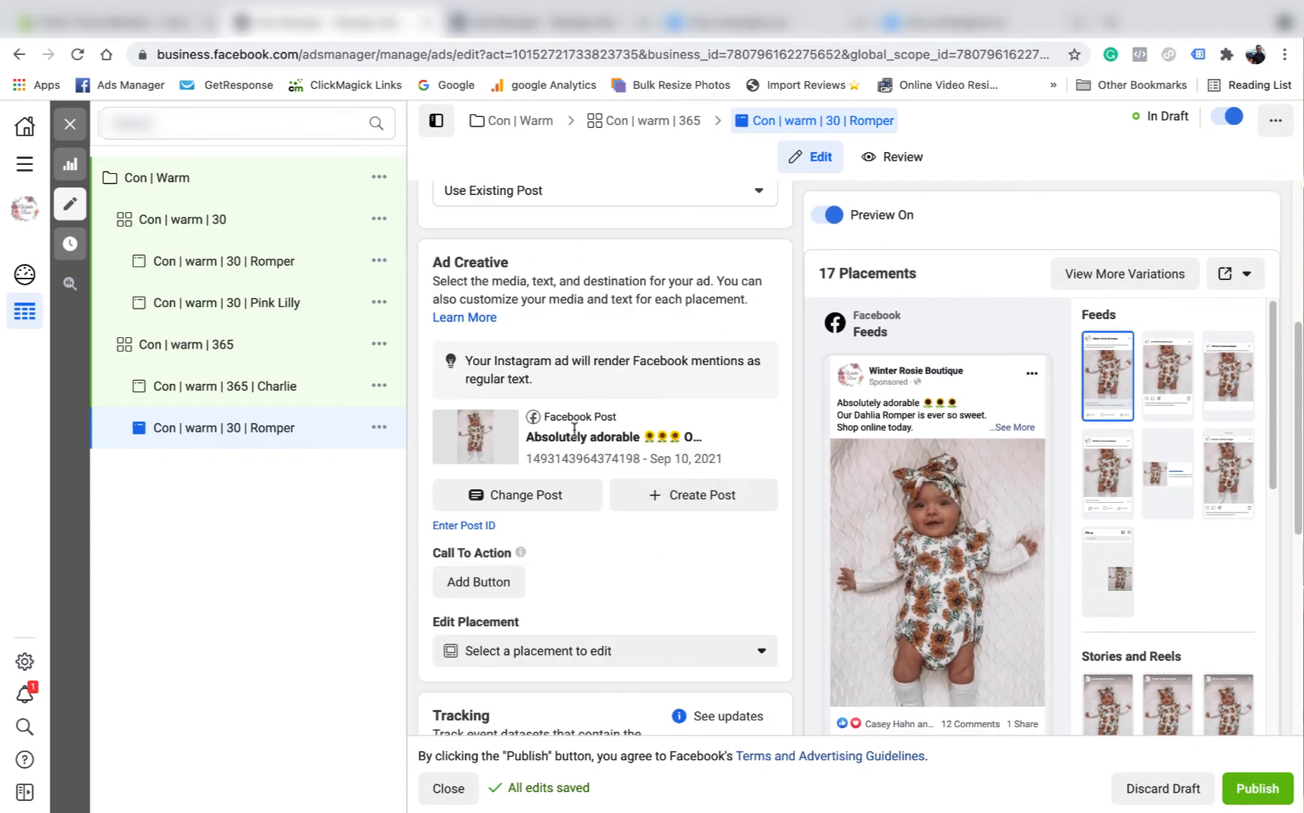
- Switch the Romper ad to the existing Lace Linen Romper post
{"action": "left_click", "coordinate": [539, 494]}
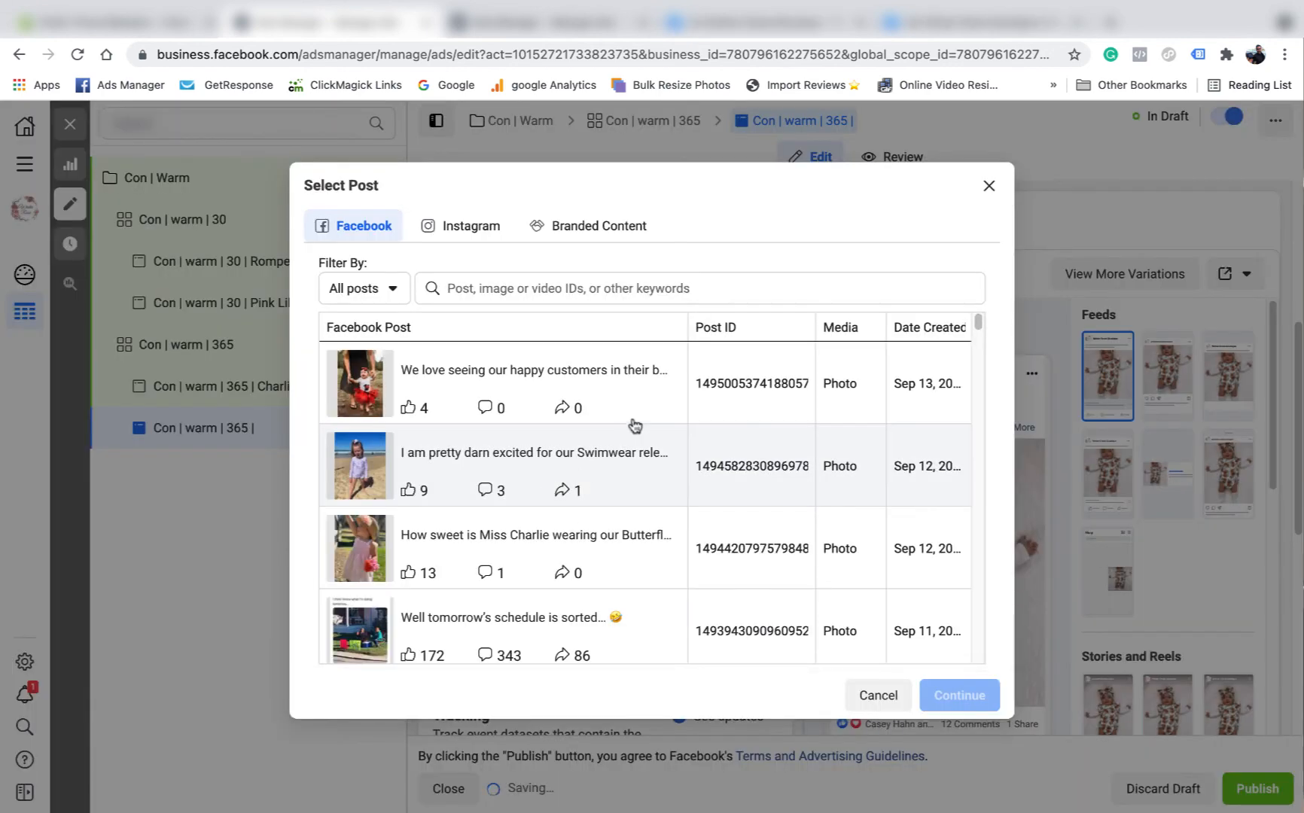
{"action": "scroll", "coordinate": [593, 466], "scroll_direction": "down", "scroll_amount": 3}
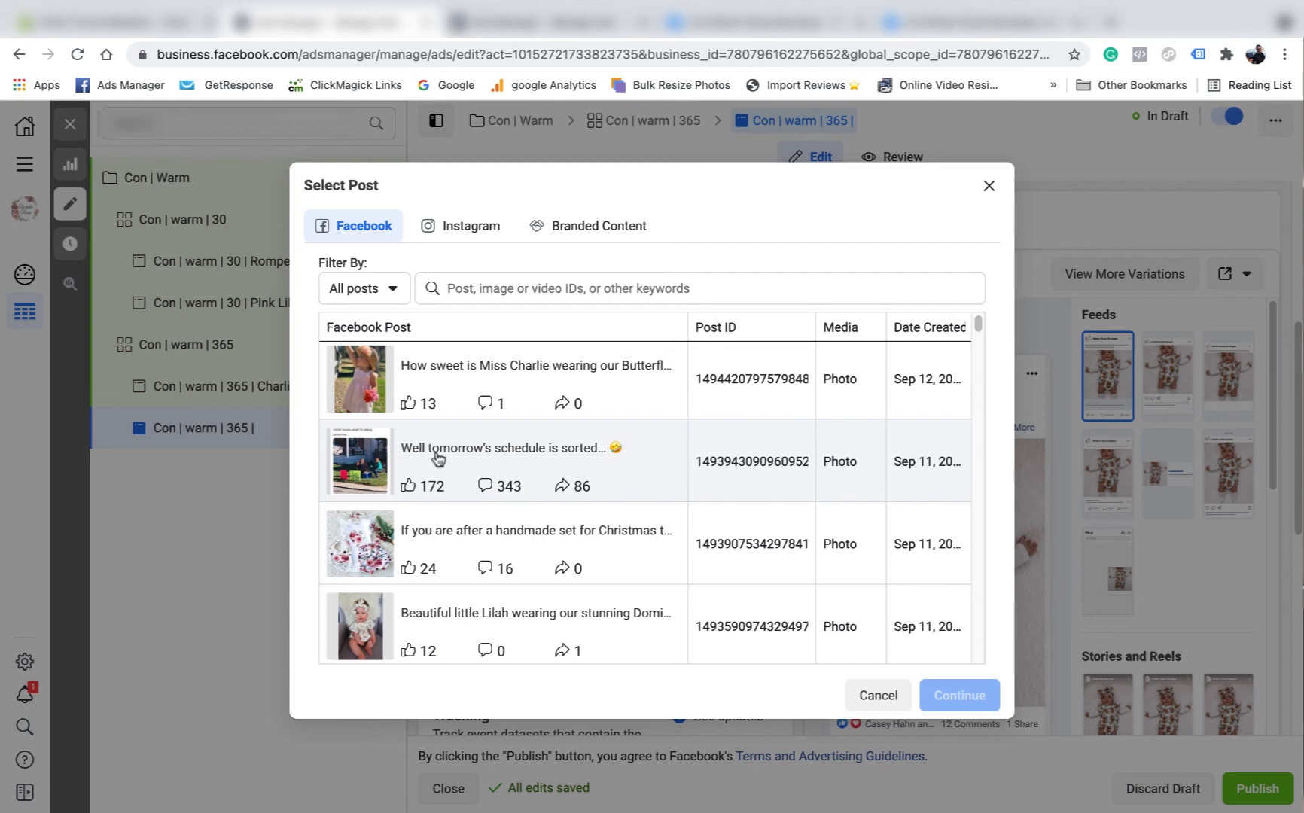
{"action": "scroll", "coordinate": [639, 460], "scroll_direction": "down", "scroll_amount": 5}
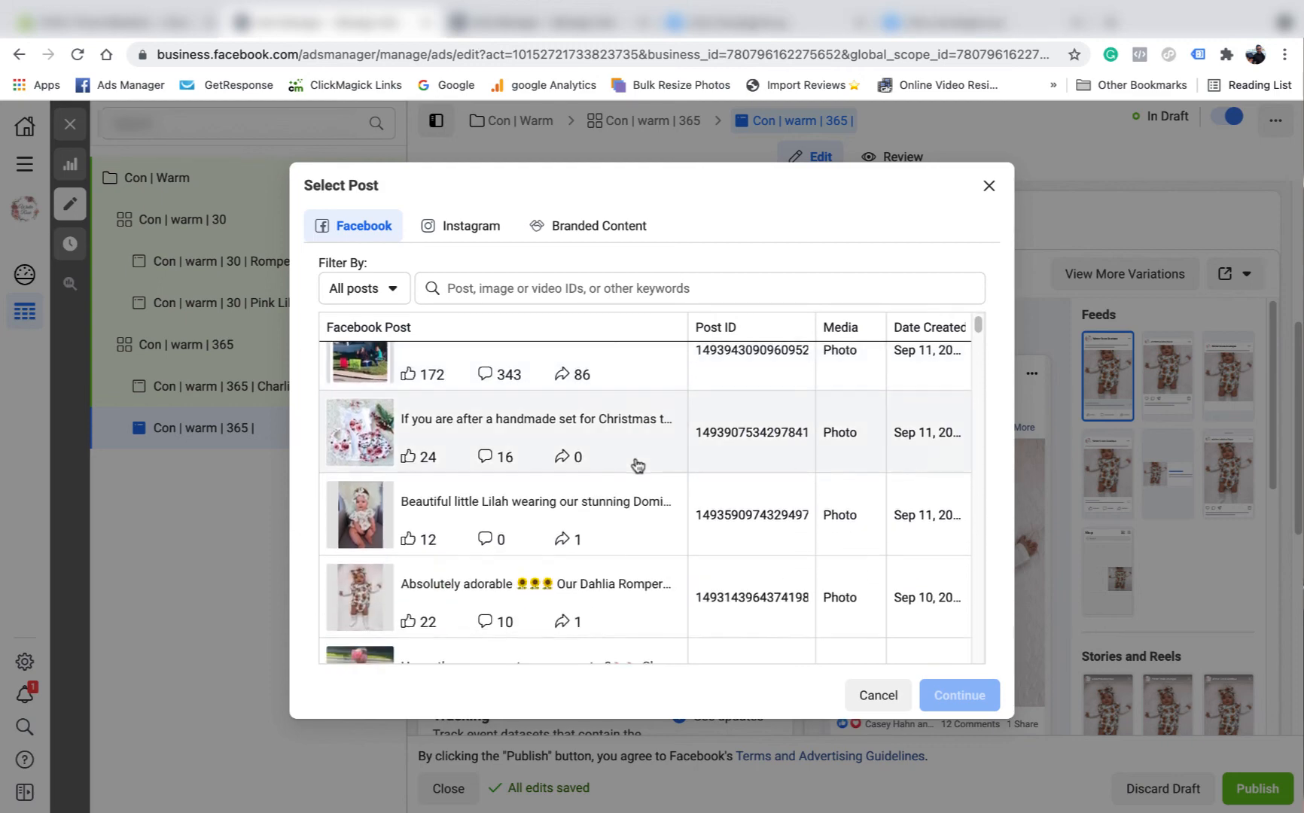
{"action": "scroll", "coordinate": [549, 471], "scroll_direction": "down", "scroll_amount": 3}
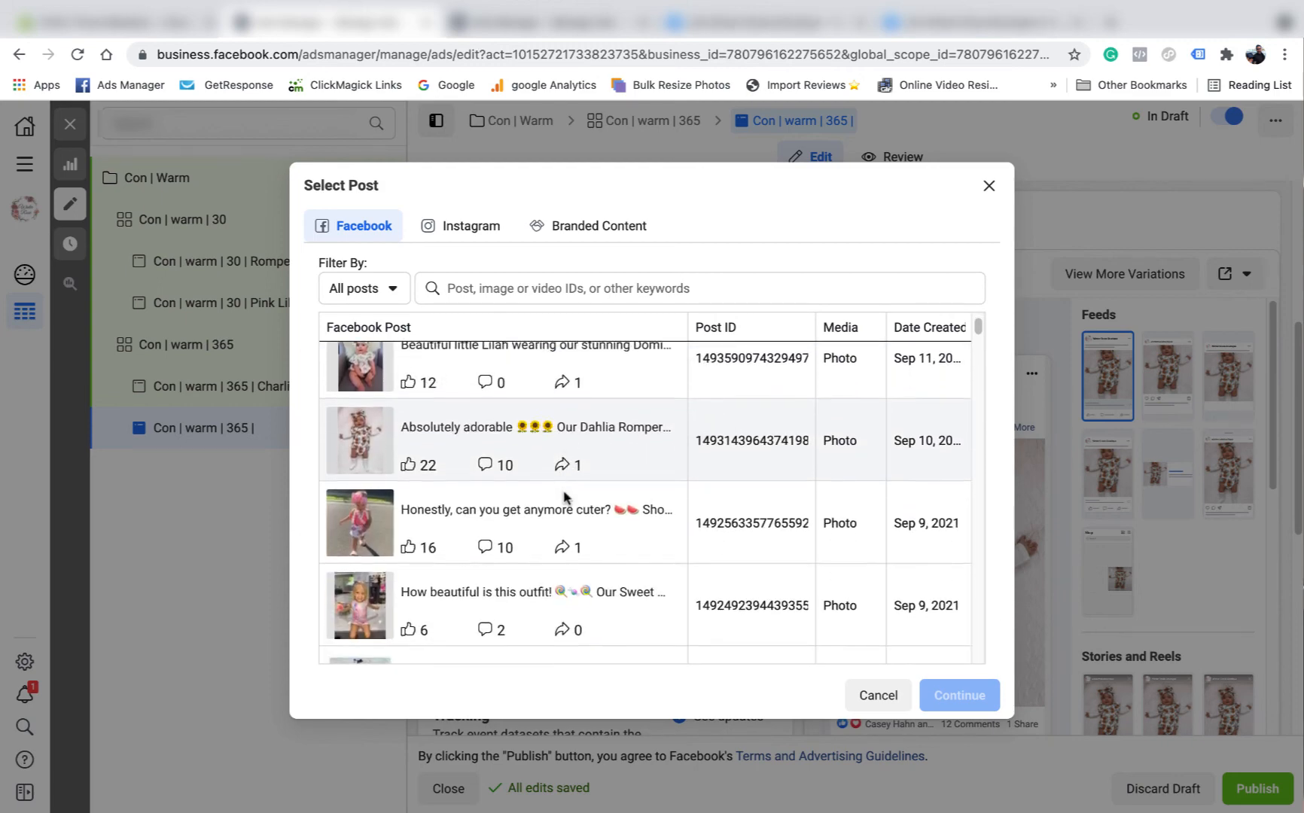
{"action": "scroll", "coordinate": [564, 489], "scroll_direction": "down", "scroll_amount": 4}
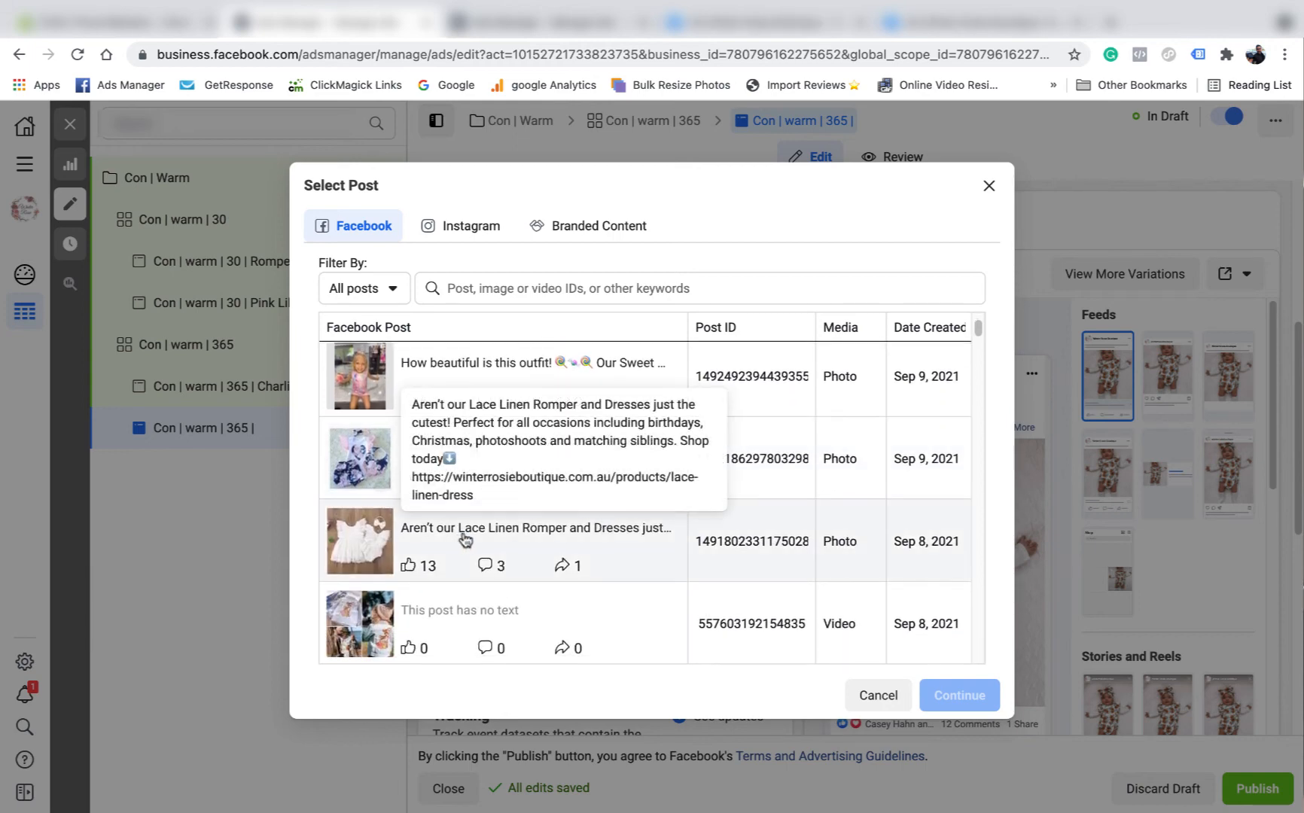
{"action": "scroll", "coordinate": [467, 539], "scroll_direction": "down", "scroll_amount": 1}
{"action": "left_click", "coordinate": [477, 511]}
{"action": "left_click", "coordinate": [958, 694]}
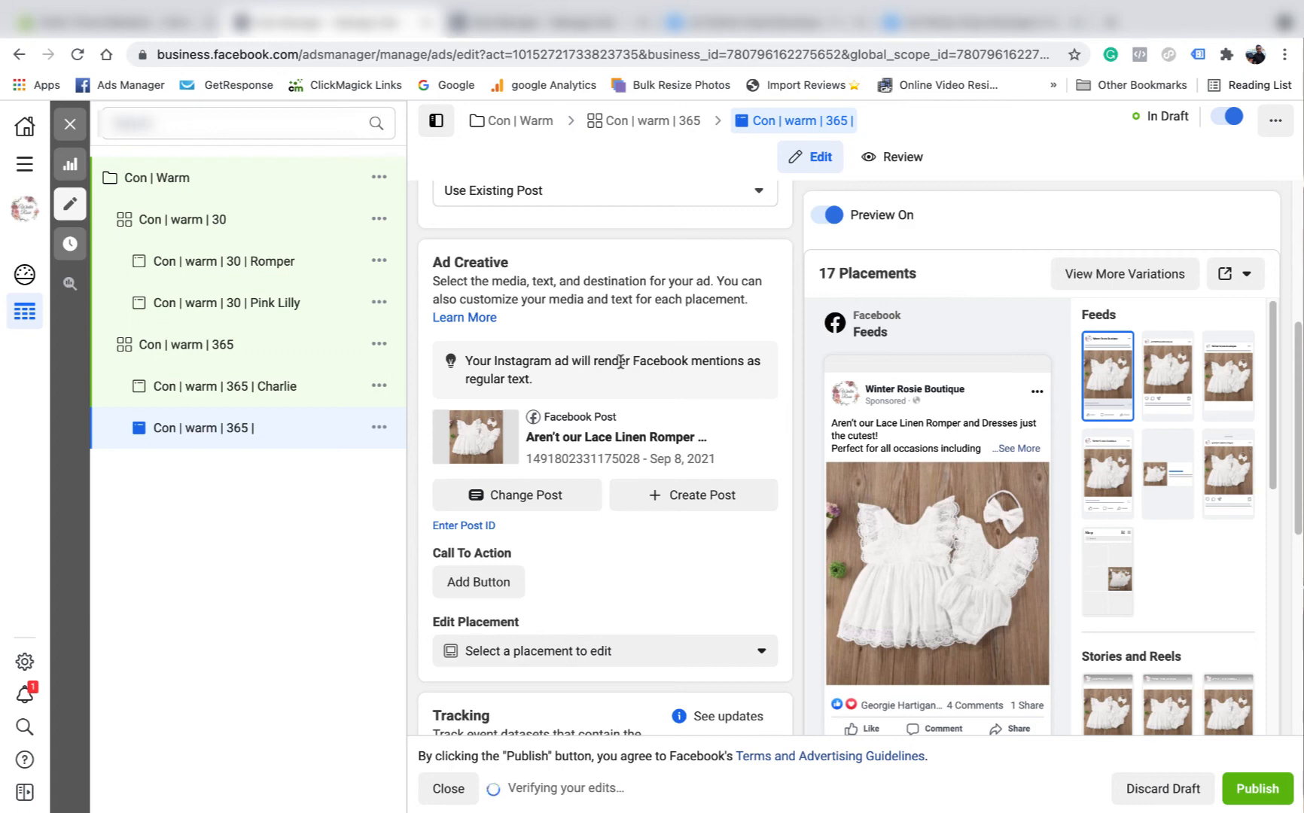
{"action": "scroll", "coordinate": [619, 362], "scroll_direction": "up", "scroll_amount": 5}
- Name the ad 'Con | warm | 365 | Lace Linen', verify its lace URL parameters, and close the editor
{"action": "left_click", "coordinate": [587, 237]}
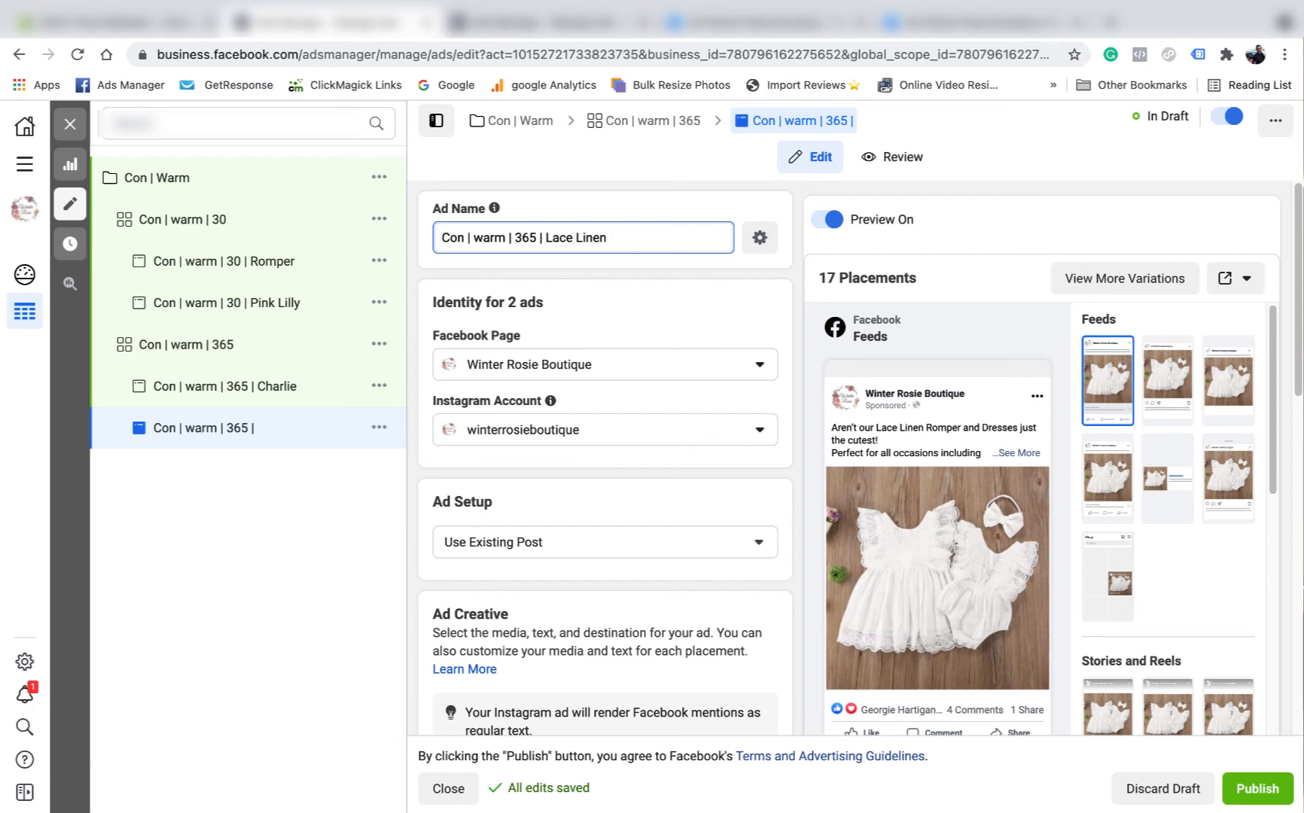
{"action": "type", "text": "|"}
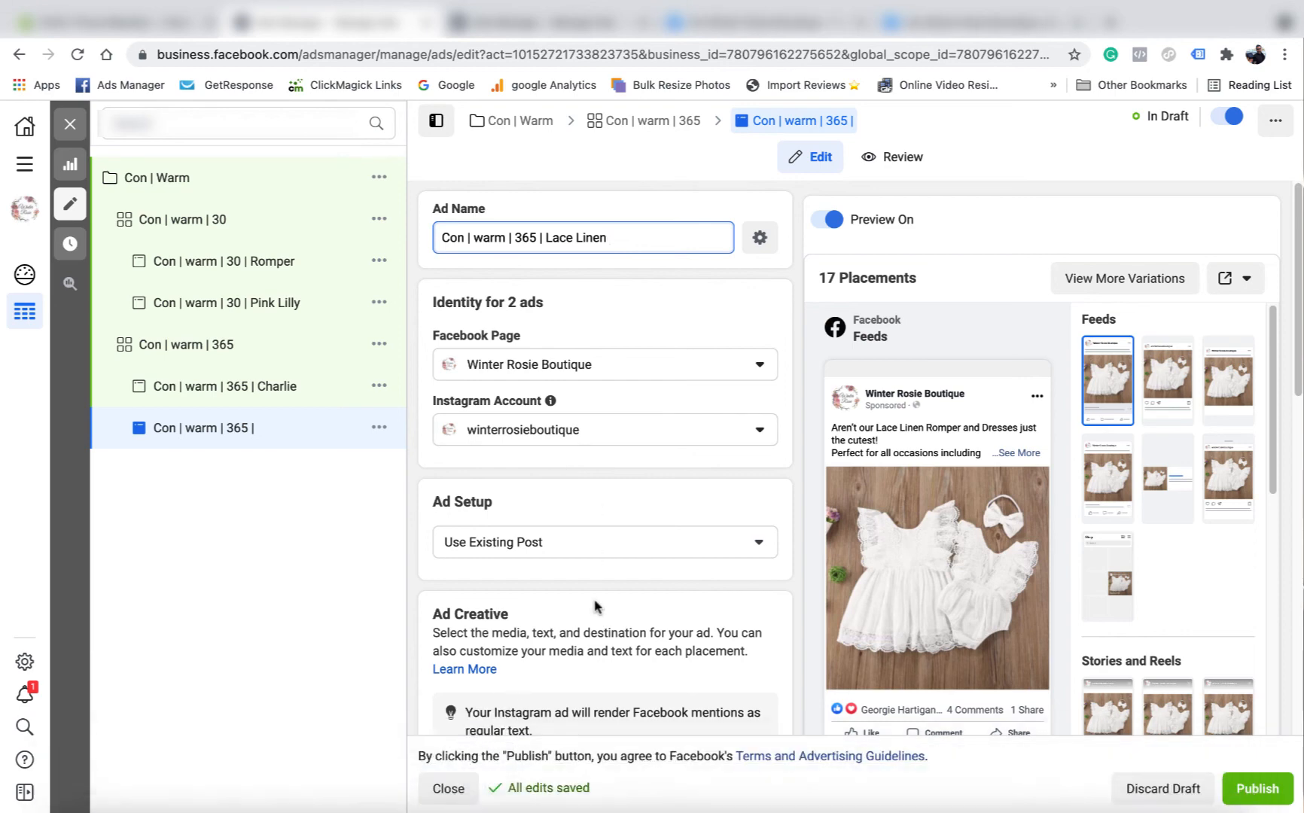
{"action": "scroll", "coordinate": [595, 606], "scroll_direction": "down", "scroll_amount": 10}
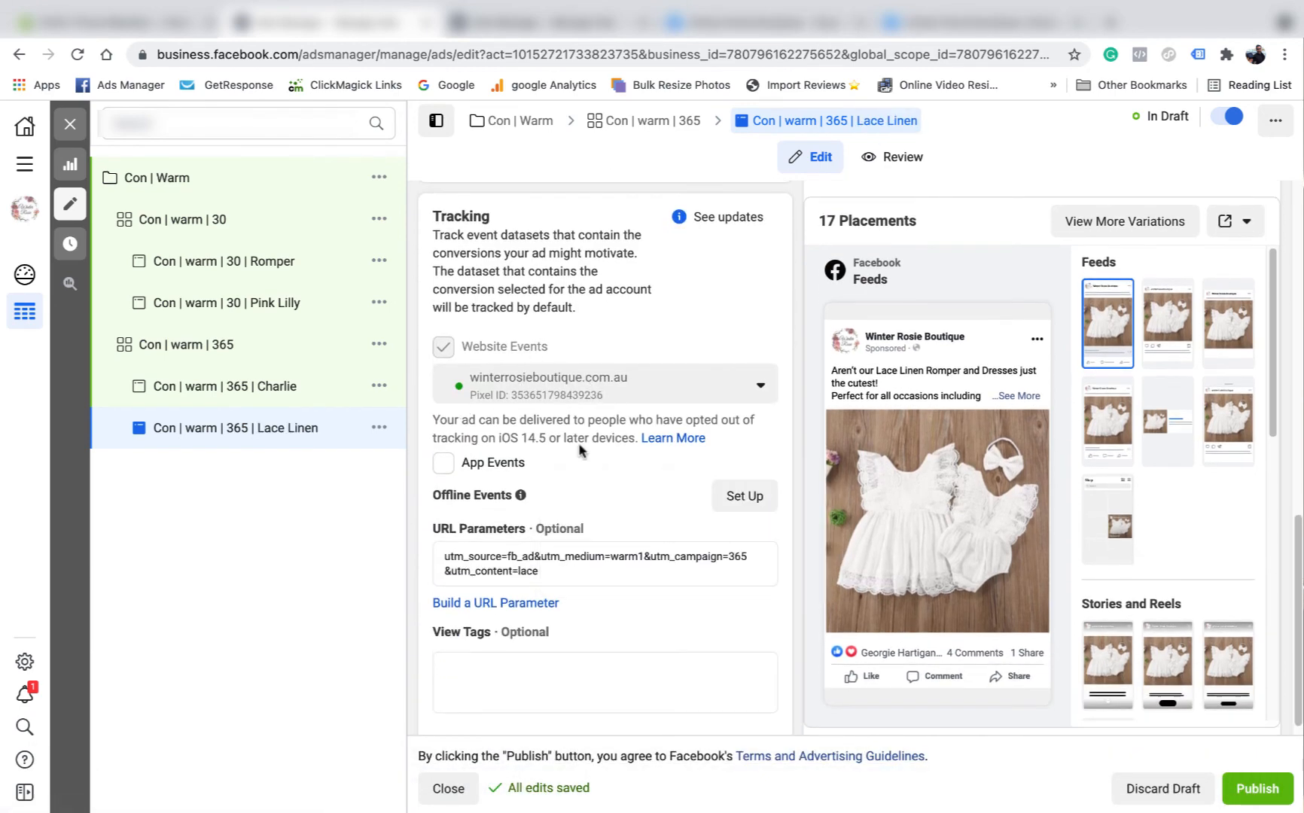
{"action": "left_click", "coordinate": [590, 567]}
{"action": "scroll", "coordinate": [618, 561], "scroll_direction": "up", "scroll_amount": 6}
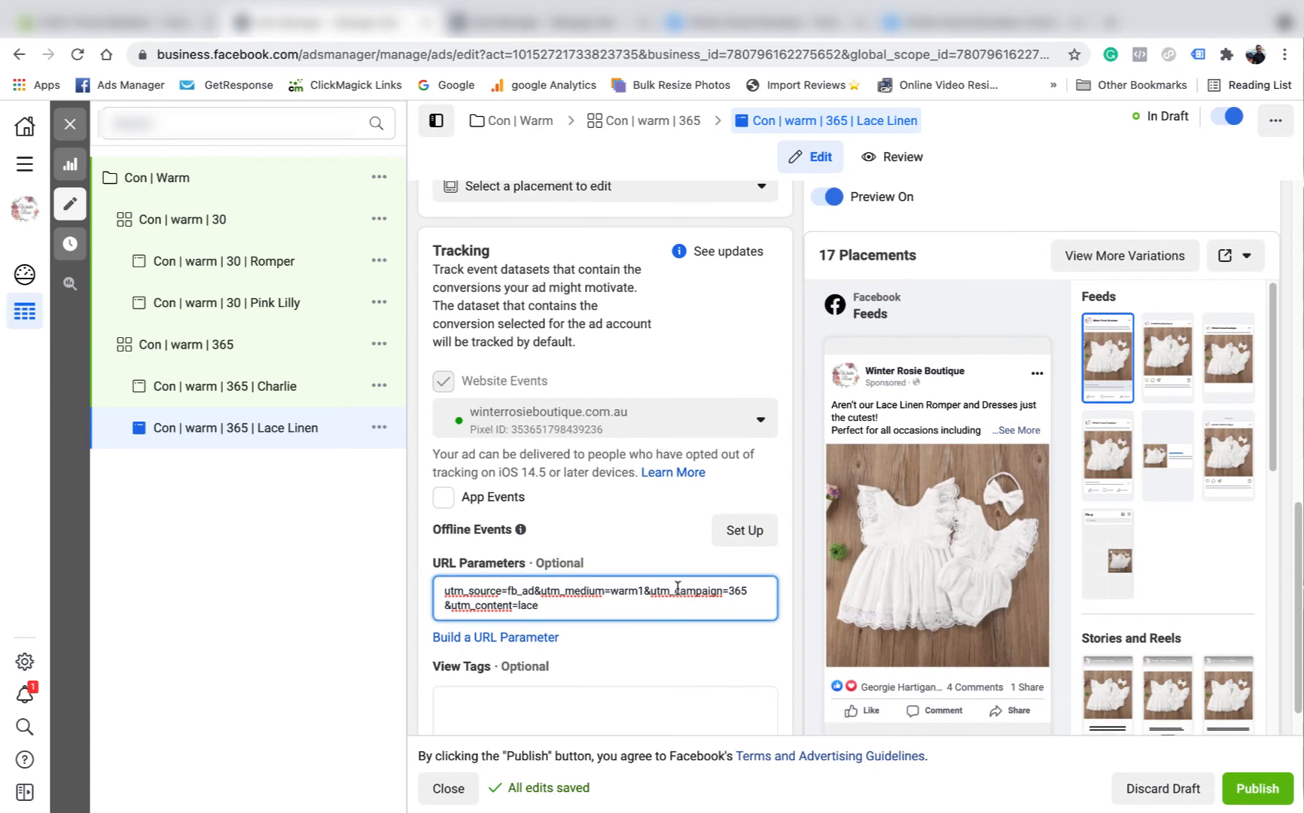
{"action": "scroll", "coordinate": [606, 555], "scroll_direction": "up", "scroll_amount": 4}
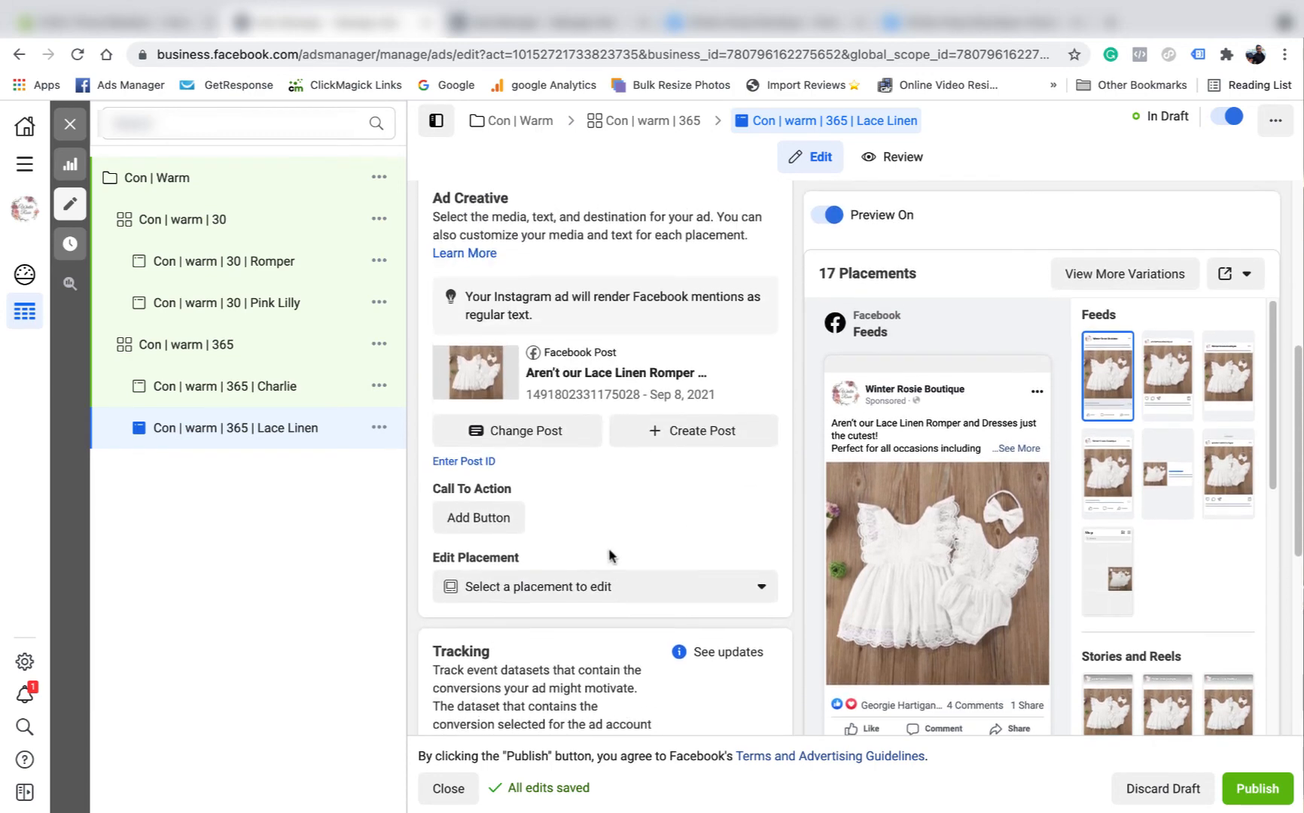
{"action": "scroll", "coordinate": [606, 542], "scroll_direction": "up", "scroll_amount": 2}
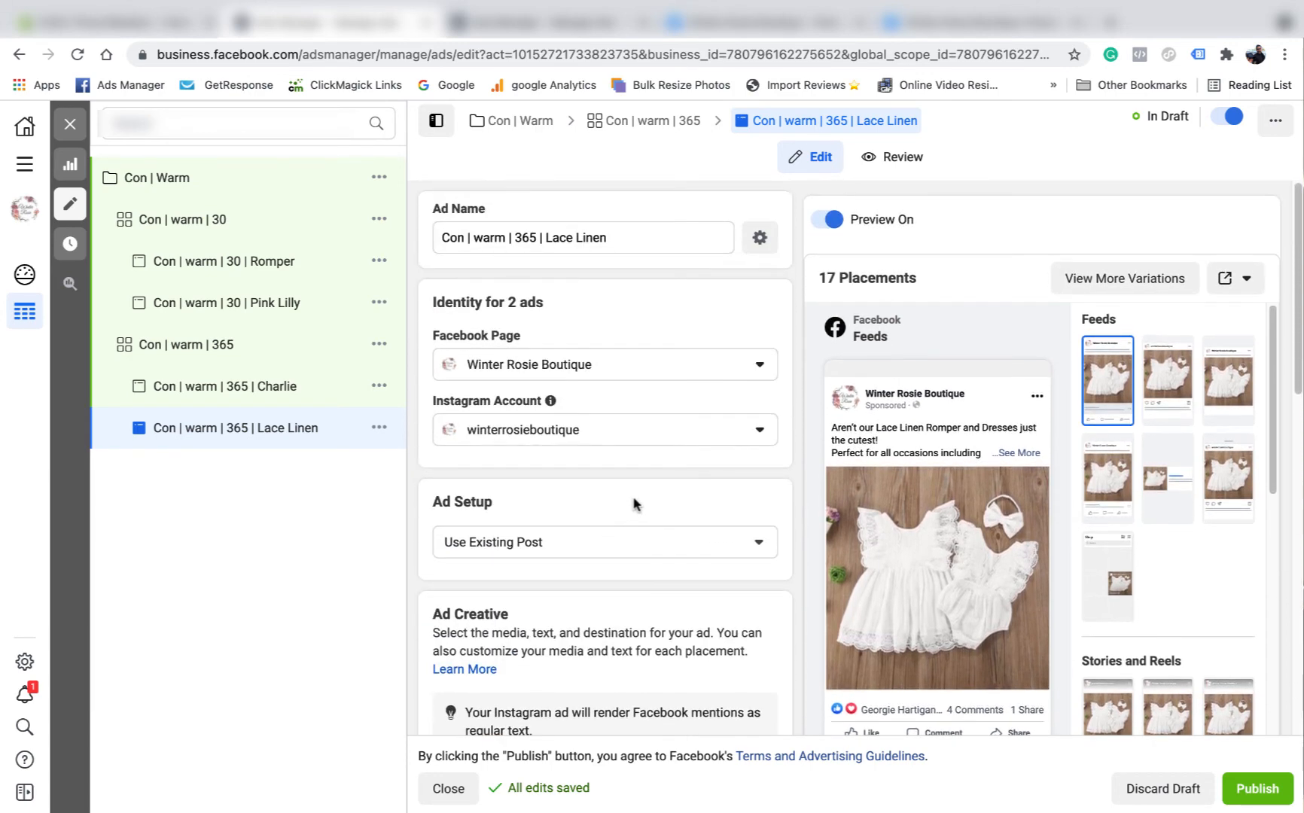
{"action": "left_click", "coordinate": [72, 125]}
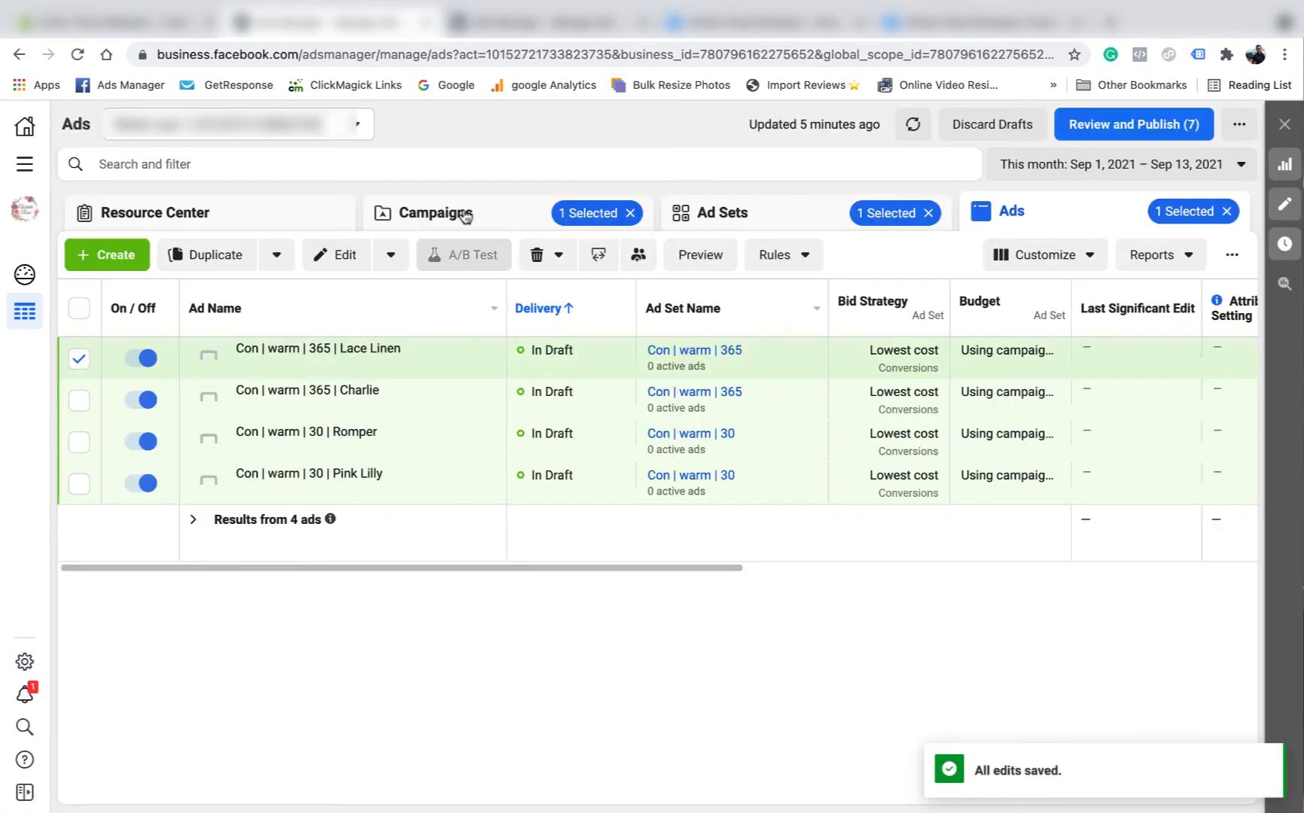
- Check the Con | Warm campaign, its two ad sets and all four draft ads in the tables
{"action": "left_click", "coordinate": [462, 214]}
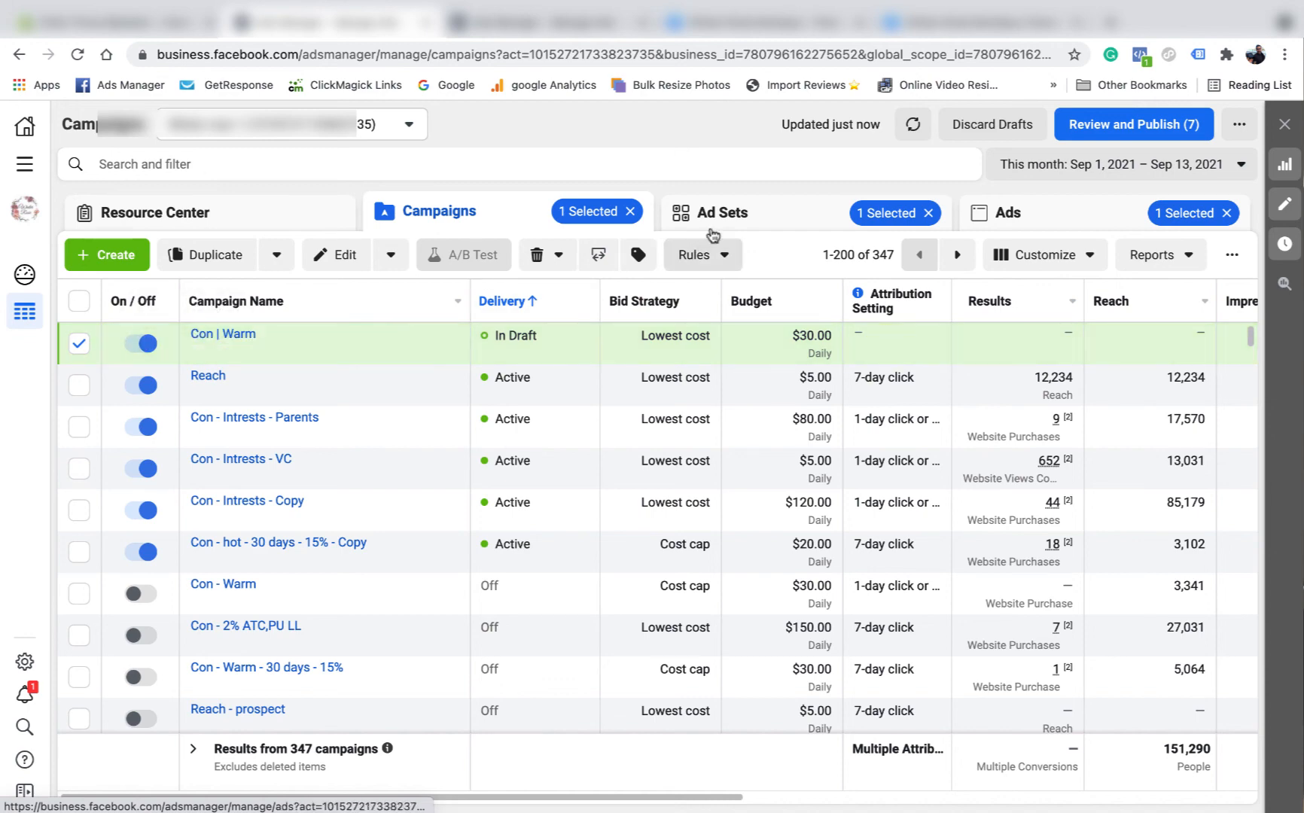
{"action": "left_click", "coordinate": [708, 212]}
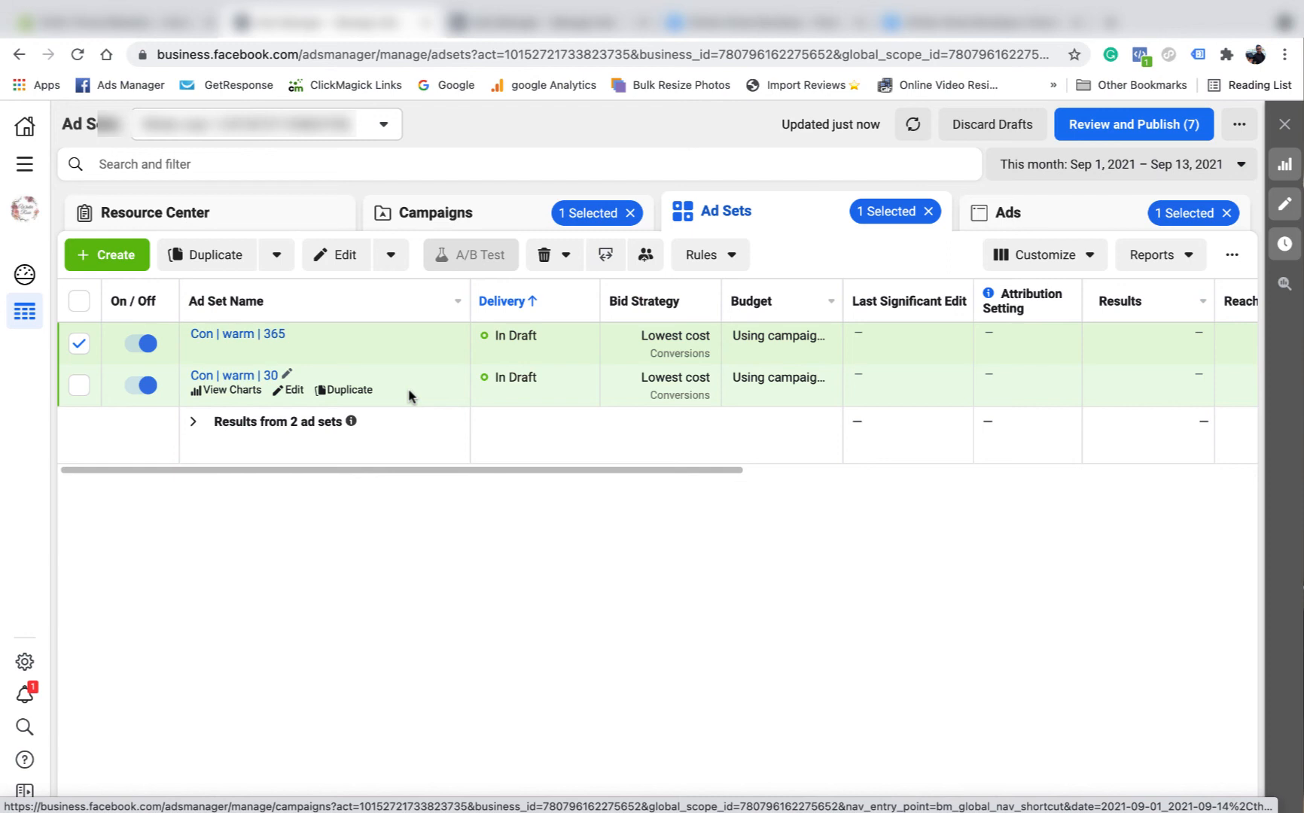
{"action": "mouse_move", "coordinate": [451, 469]}
{"action": "left_mouse_down"}
{"action": "mouse_move", "coordinate": [585, 486]}
{"action": "mouse_move", "coordinate": [413, 474]}
{"action": "mouse_move", "coordinate": [457, 474]}
{"action": "left_mouse_up"}
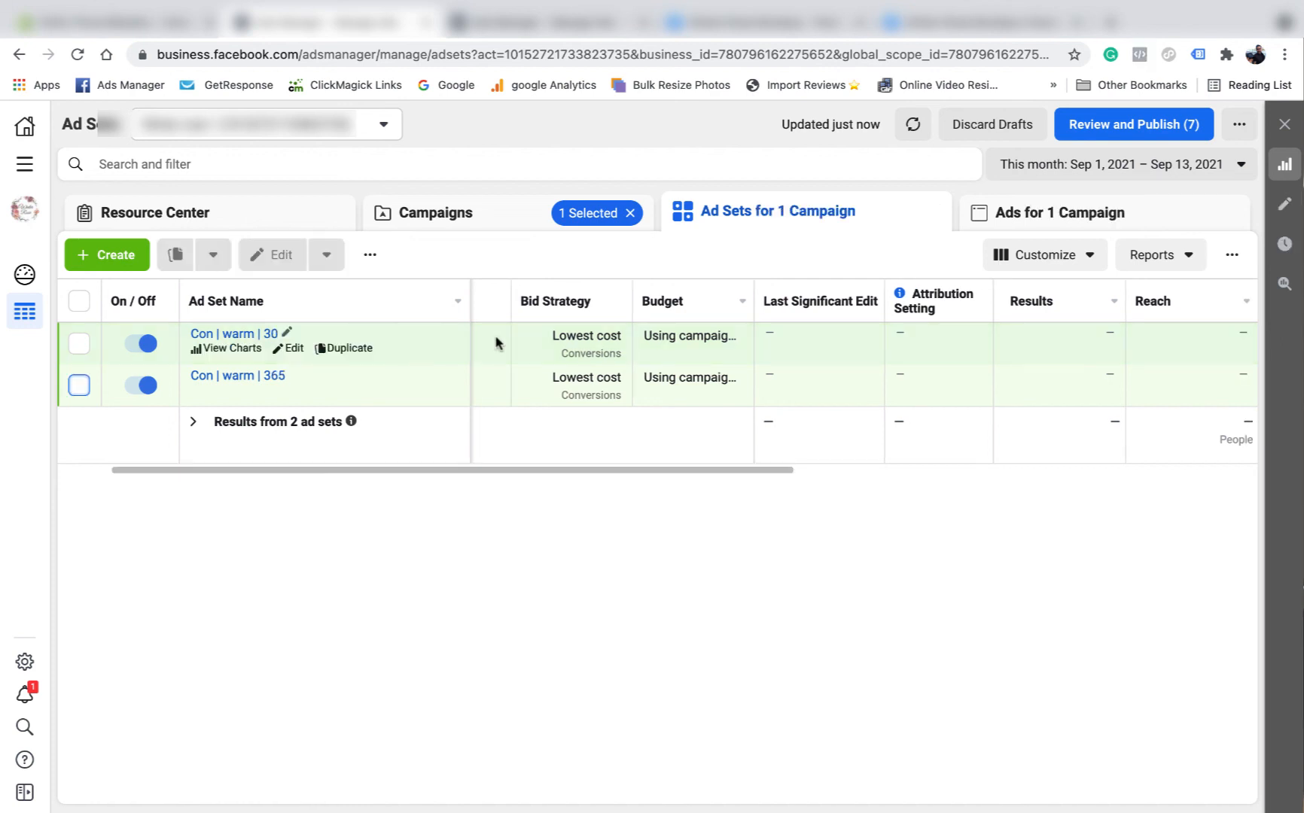
{"action": "left_click", "coordinate": [1101, 214]}
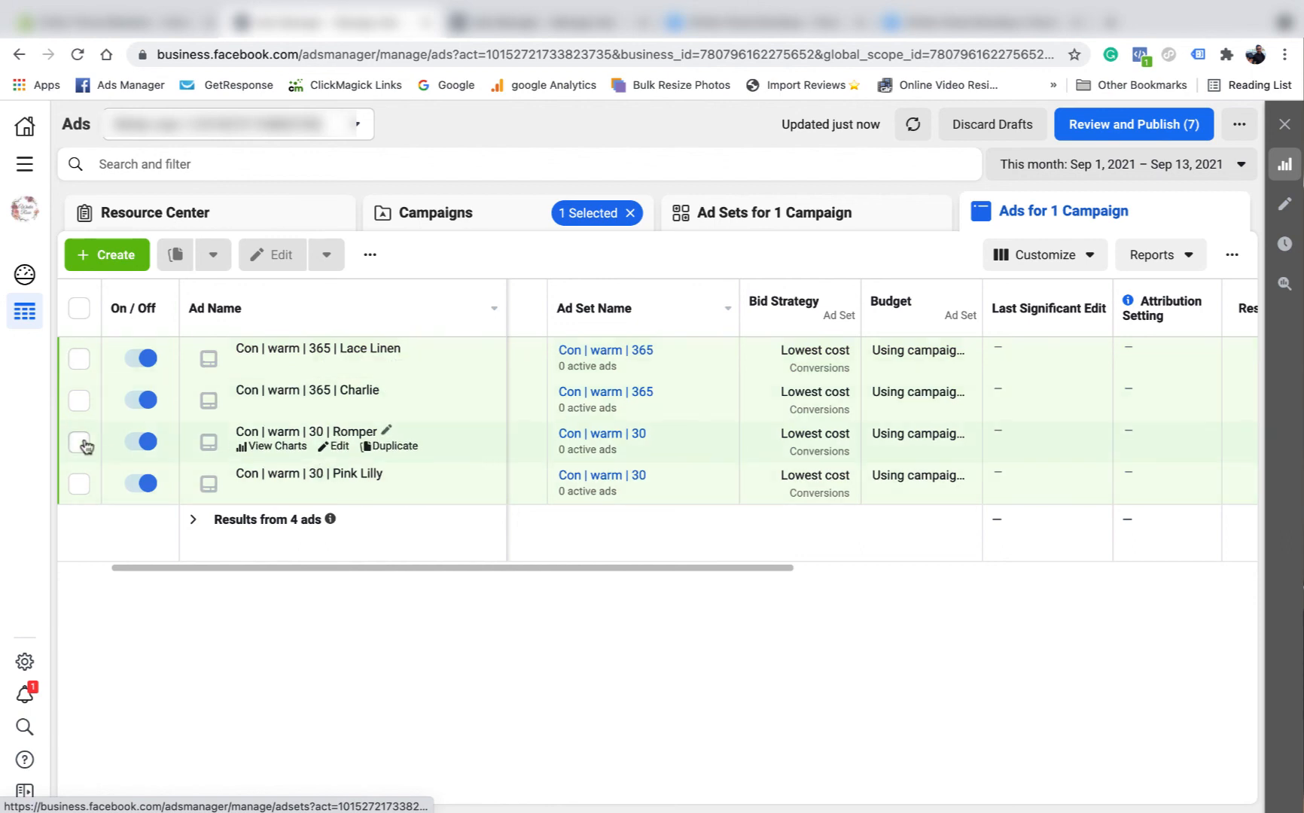
{"action": "mouse_move", "coordinate": [527, 567]}
{"action": "left_mouse_down"}
{"action": "mouse_move", "coordinate": [681, 571]}
{"action": "mouse_move", "coordinate": [548, 574]}
{"action": "left_mouse_up"}
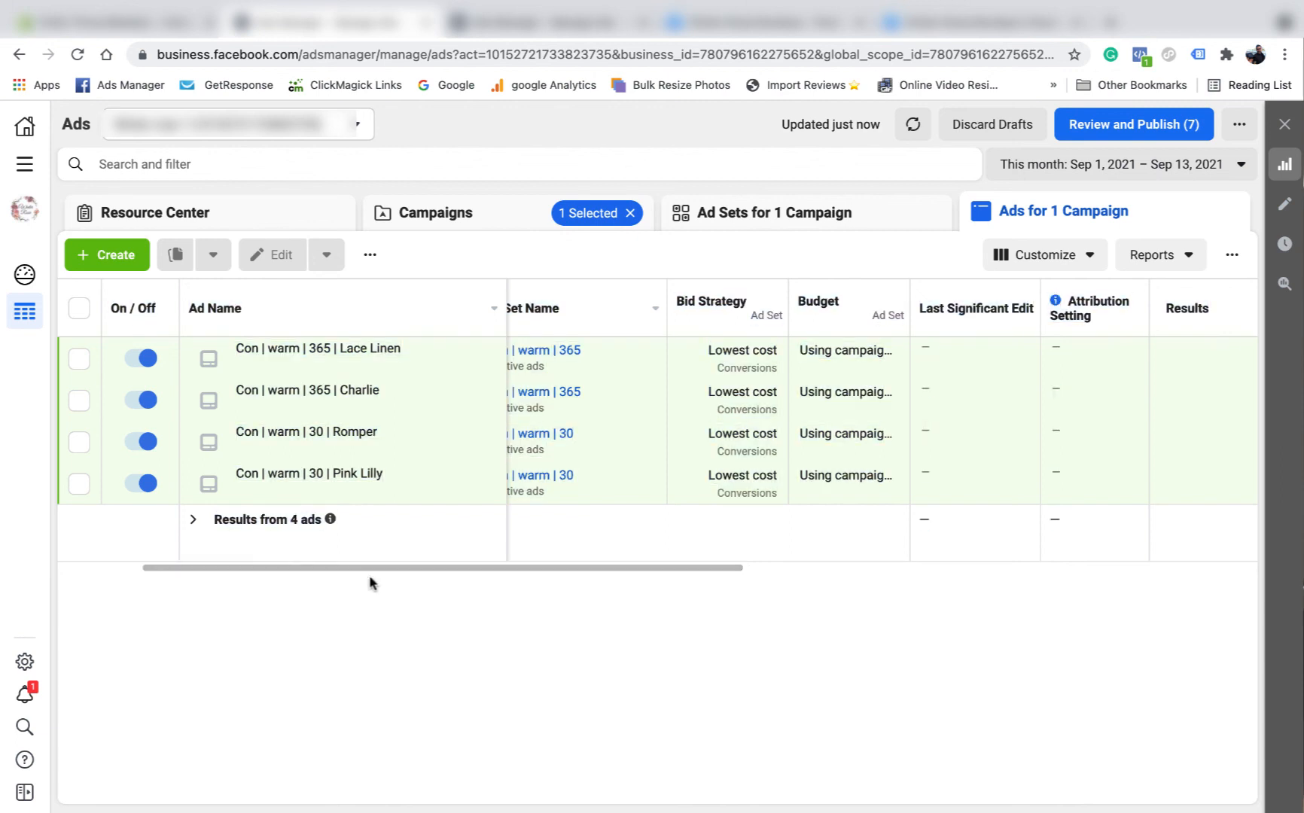
{"action": "left_click_drag", "start_coordinate": [413, 569], "coordinate": [283, 572]}
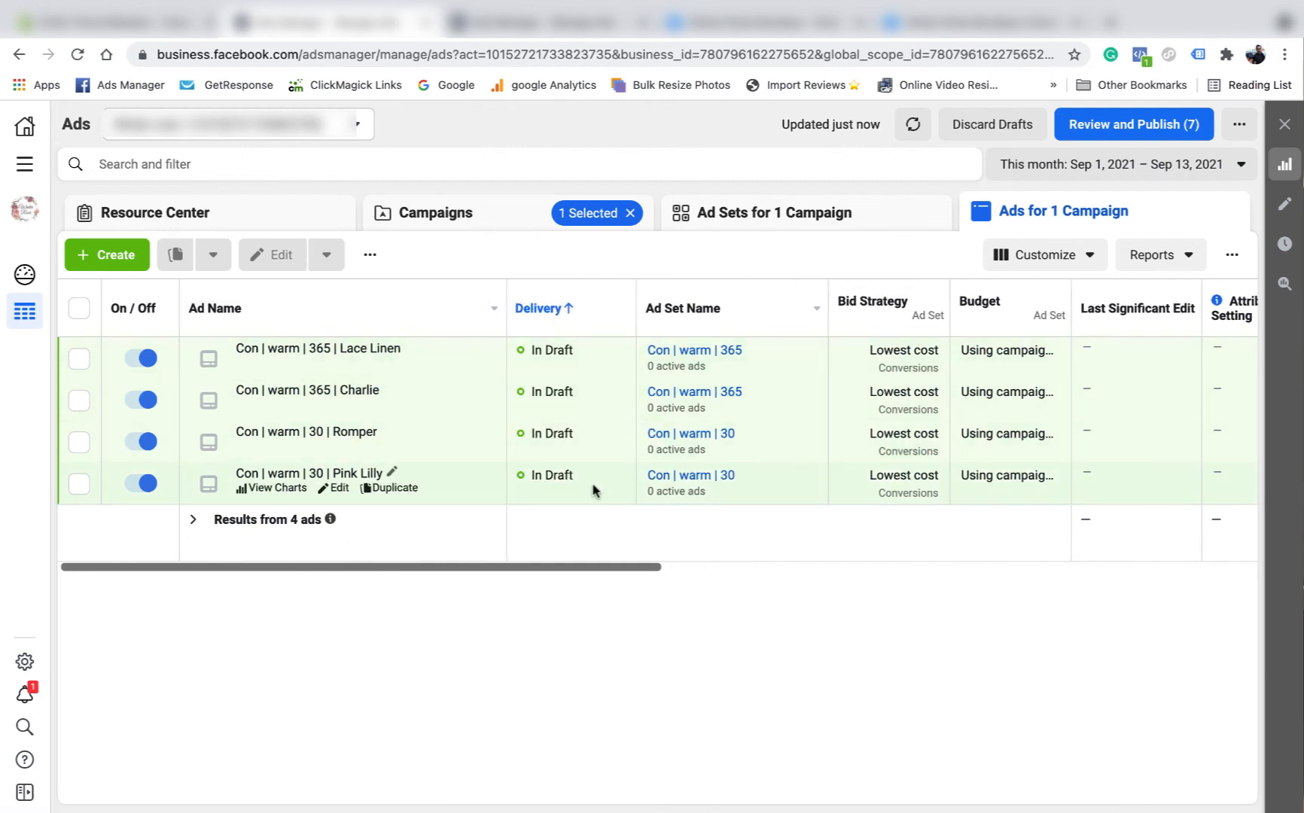
- Publish the 1 campaign, 2 ad sets and 4 ads, then dismiss the confirmation
{"action": "left_click", "coordinate": [1190, 126]}
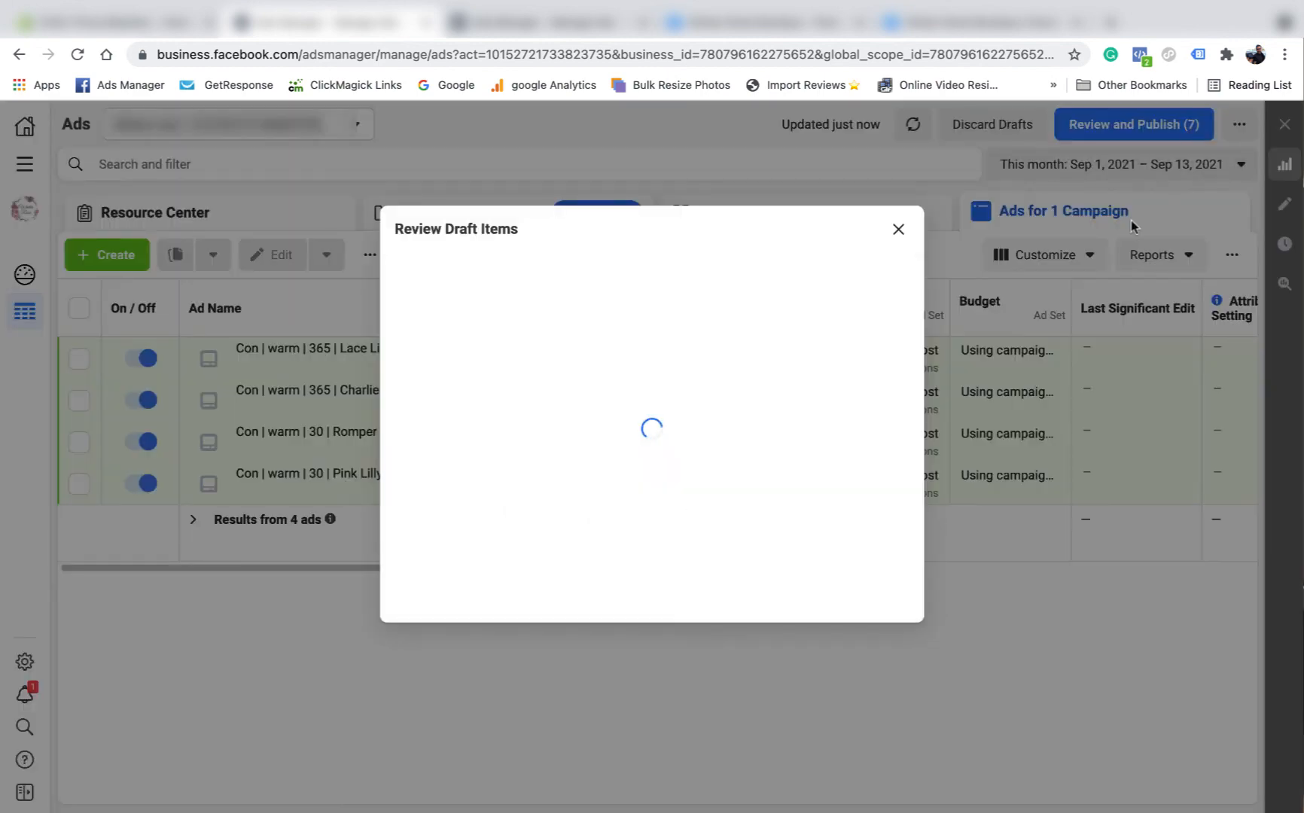
{"action": "left_click", "coordinate": [939, 528]}
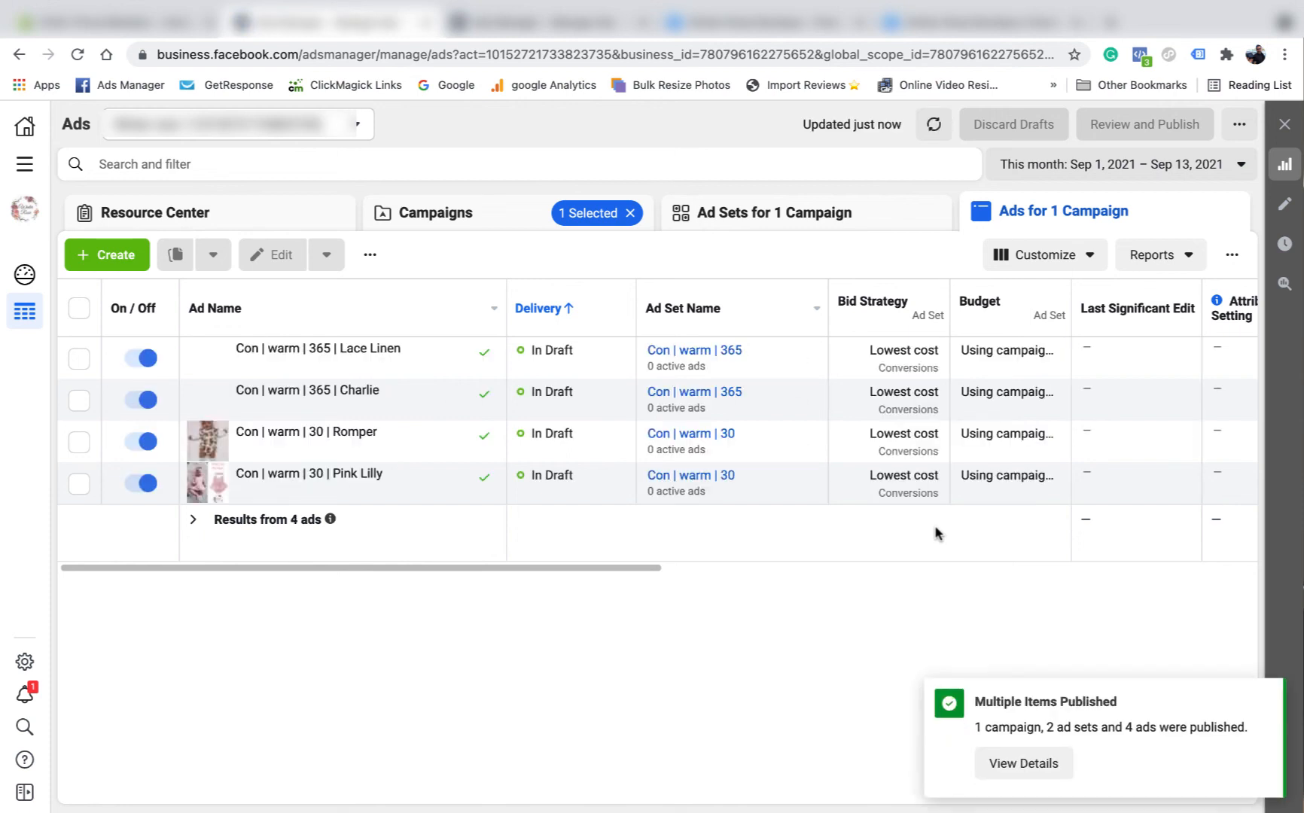
{"action": "left_click", "coordinate": [1263, 697]}
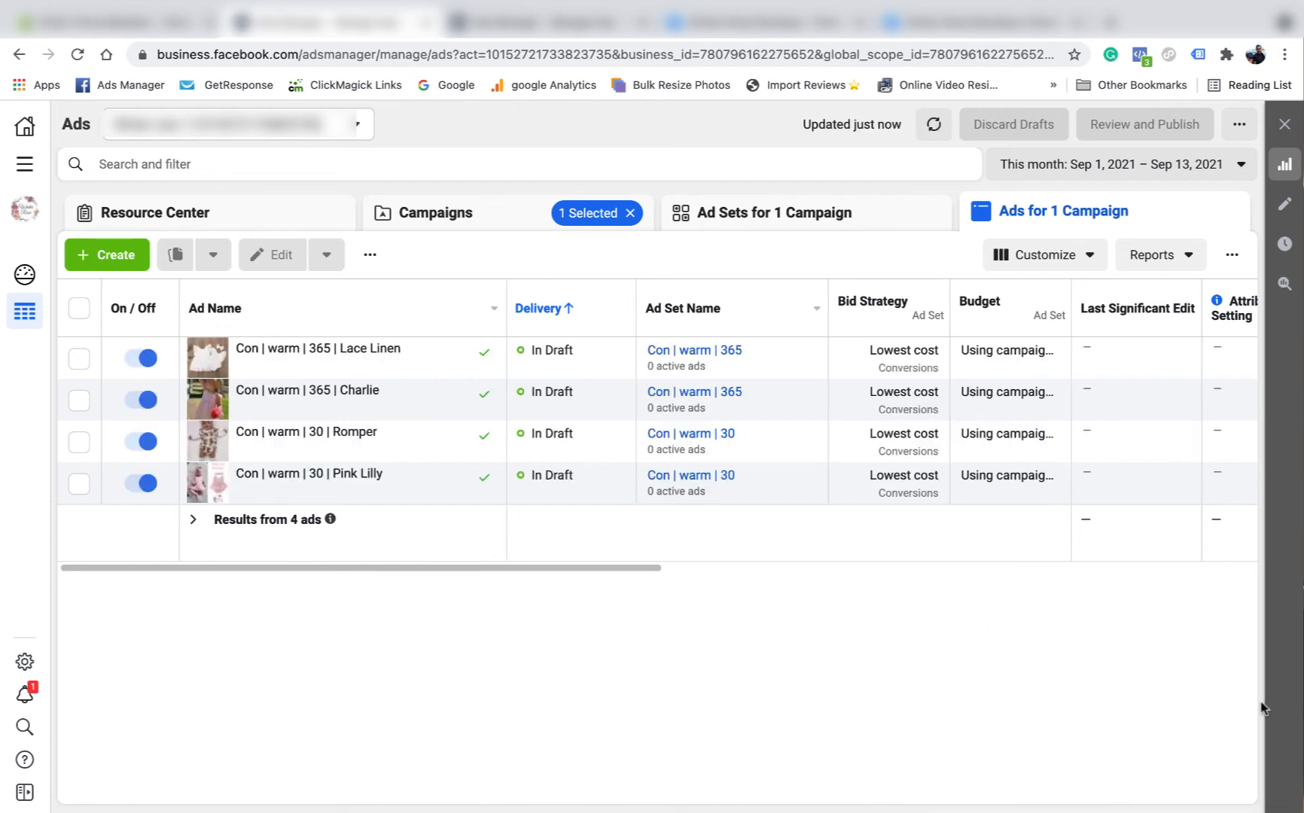
- Refresh the Campaigns view and confirm the campaign's ad sets and ads show In Review
{"action": "left_click", "coordinate": [480, 221]}
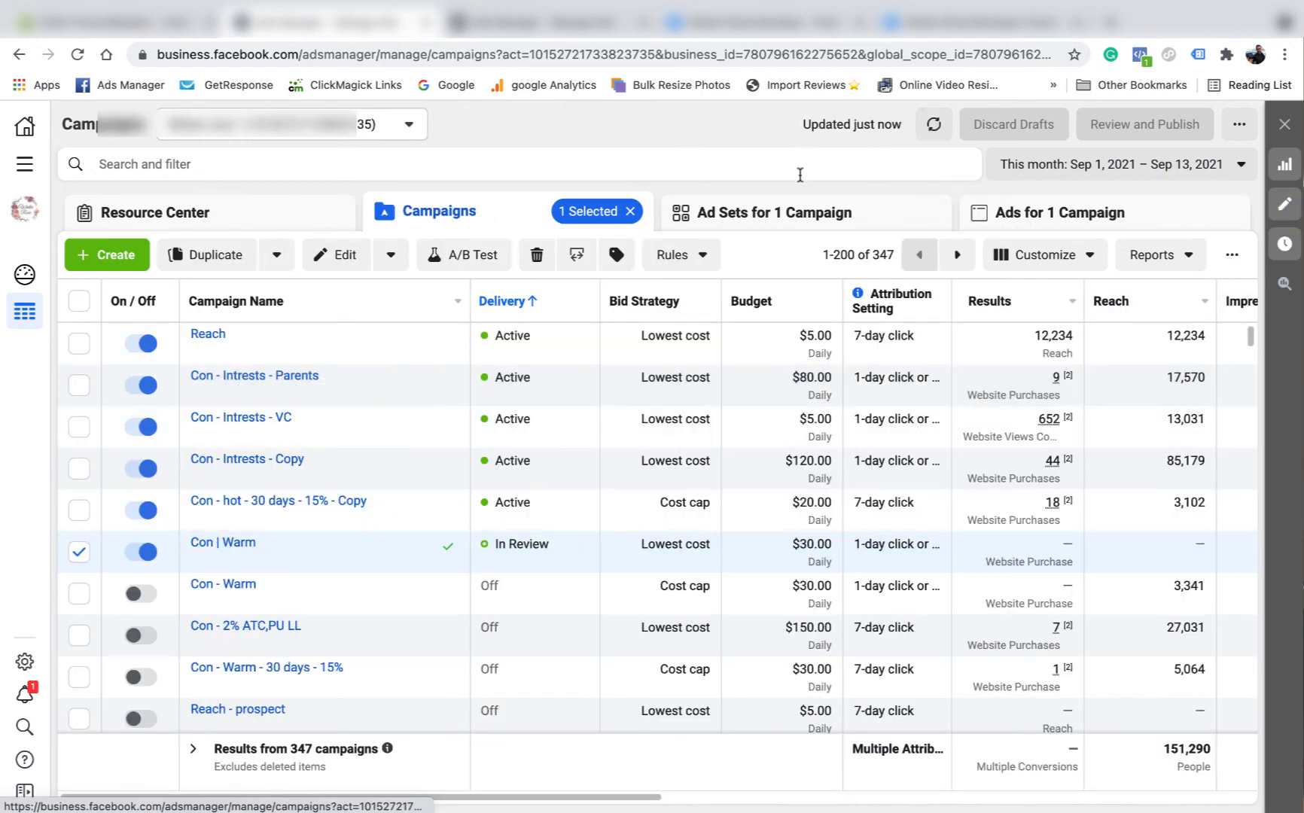
{"action": "left_click", "coordinate": [935, 127]}
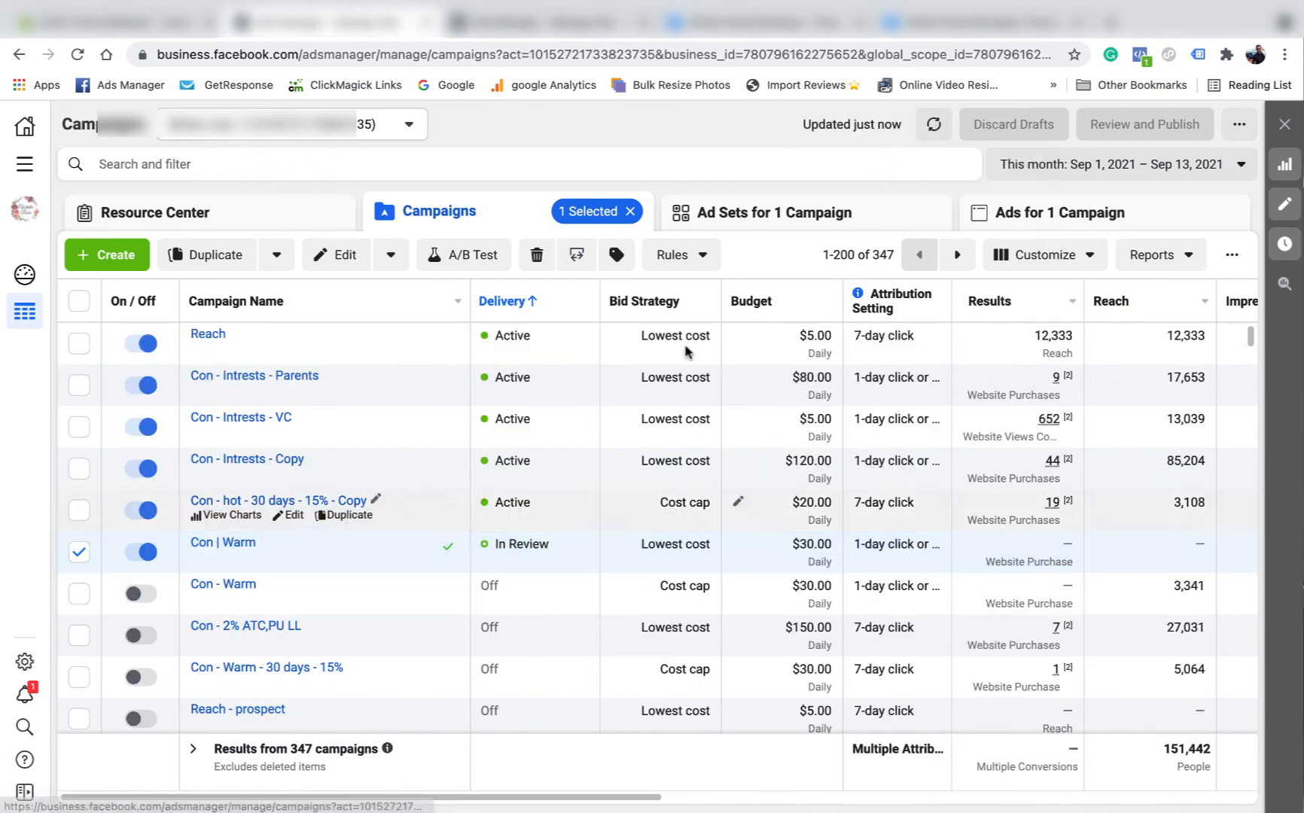
{"action": "left_click", "coordinate": [794, 212]}
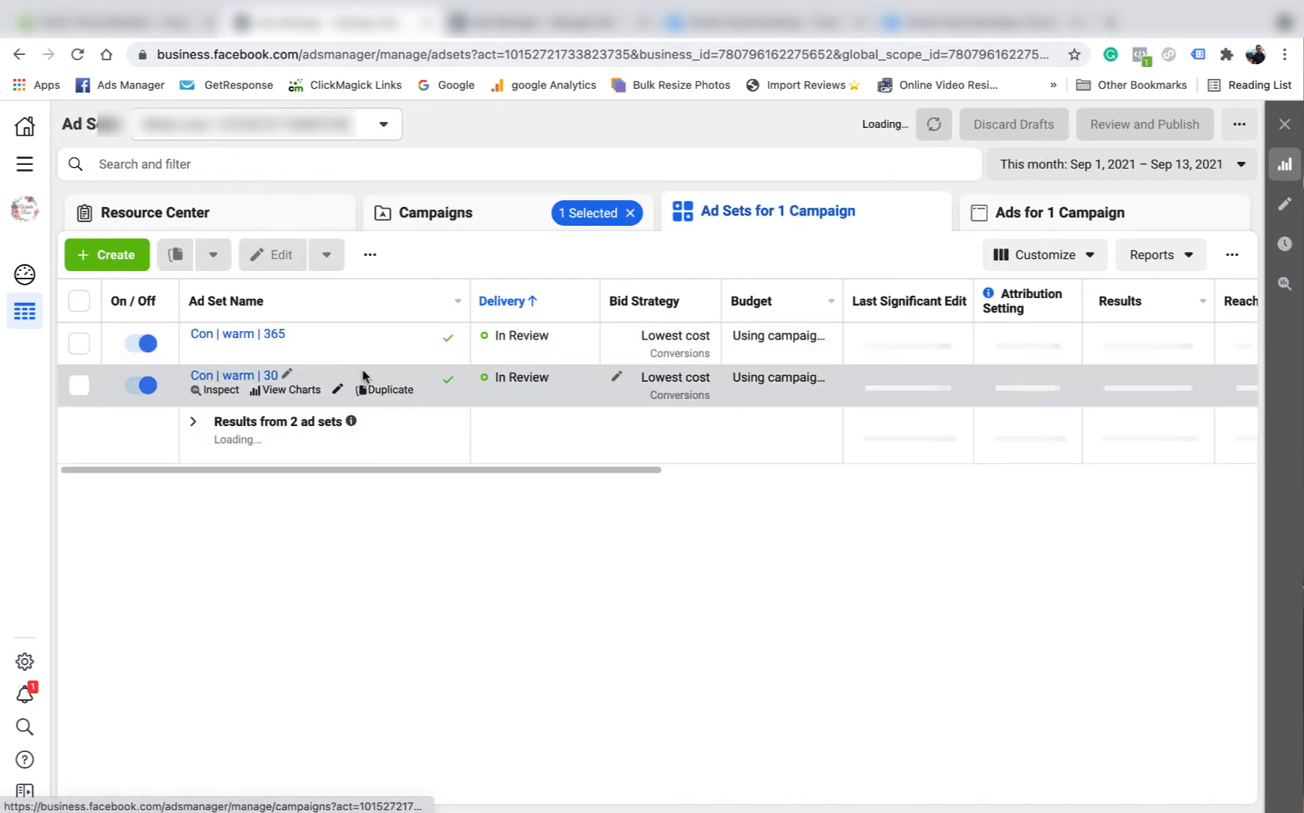
{"action": "left_click", "coordinate": [1046, 215]}
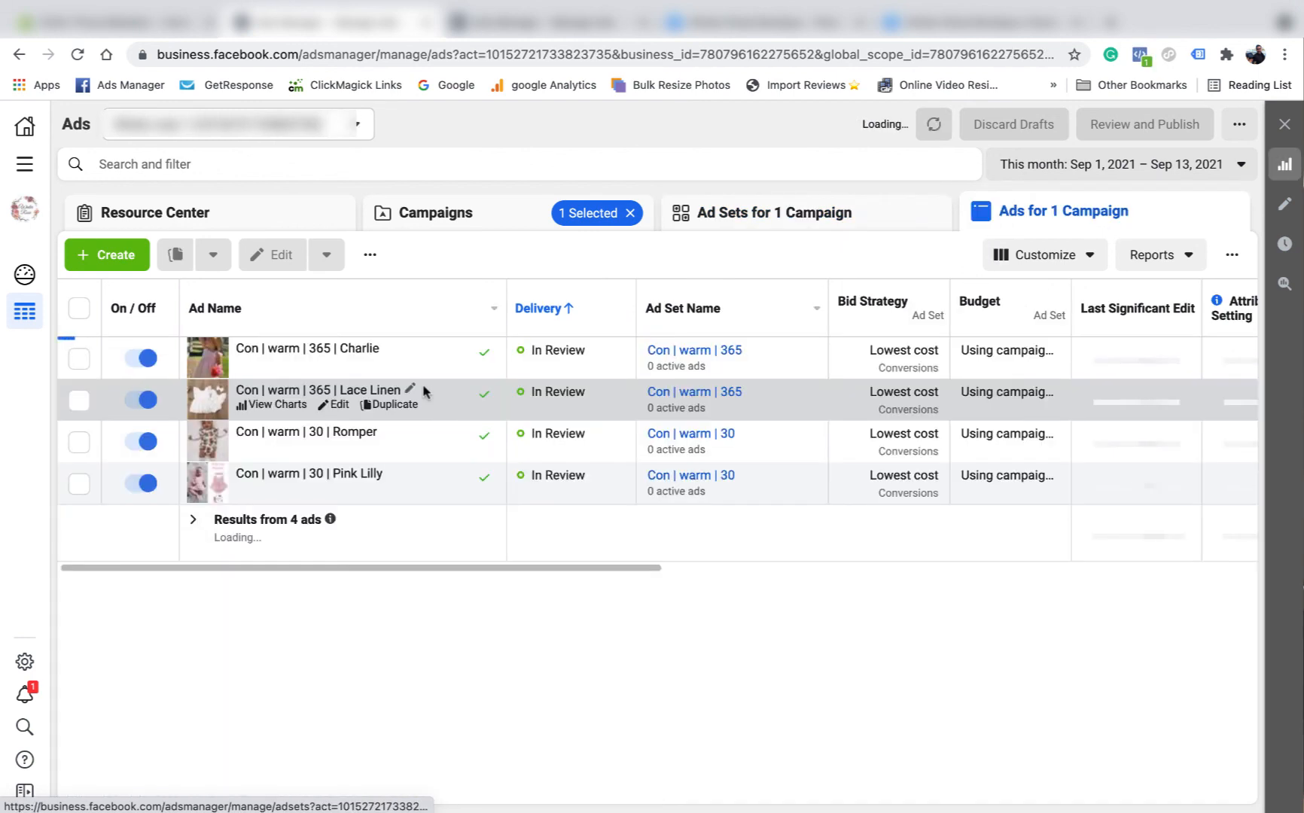
{"action": "left_click", "coordinate": [779, 212]}
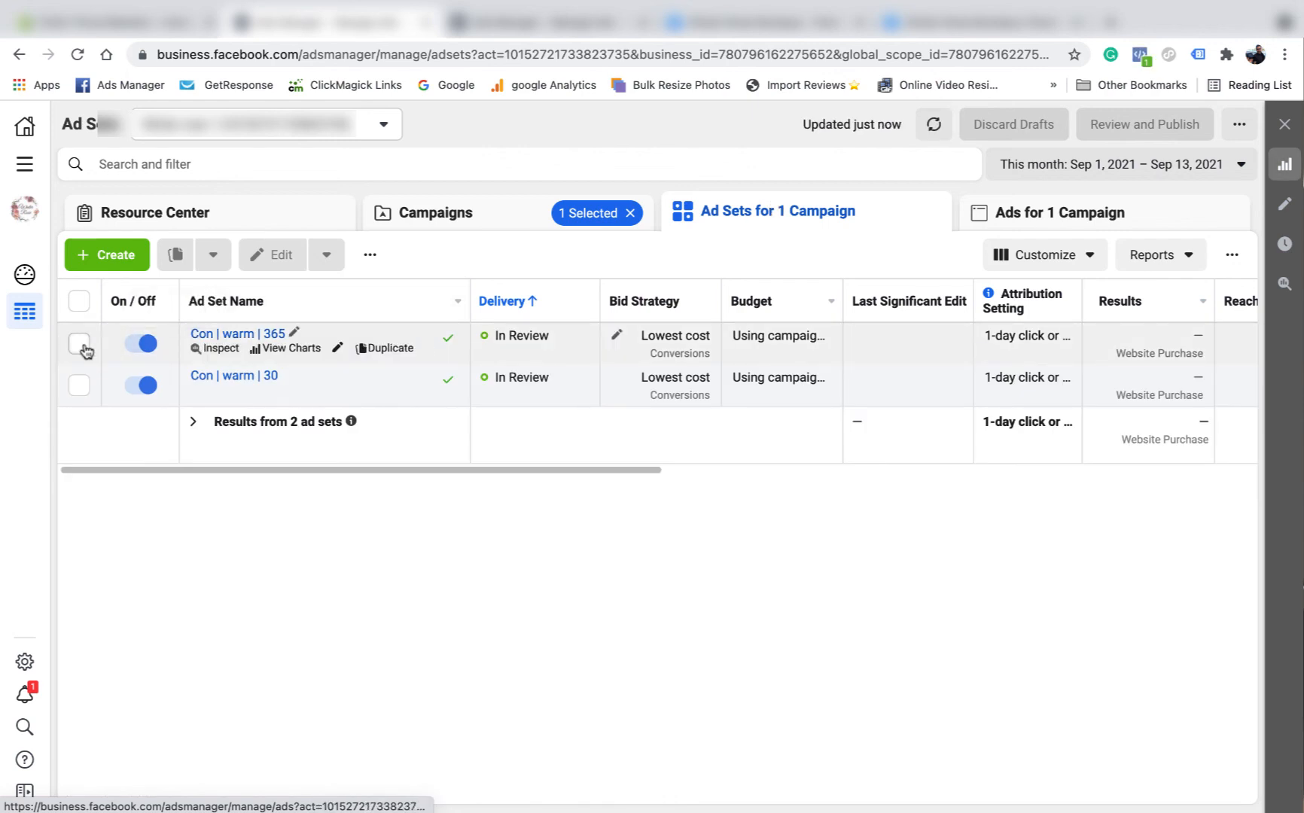
- Check the ads of the Con | warm | 30 and Con | warm | 365 ad sets separately, then return to Campaigns
{"action": "left_click", "coordinate": [79, 385]}
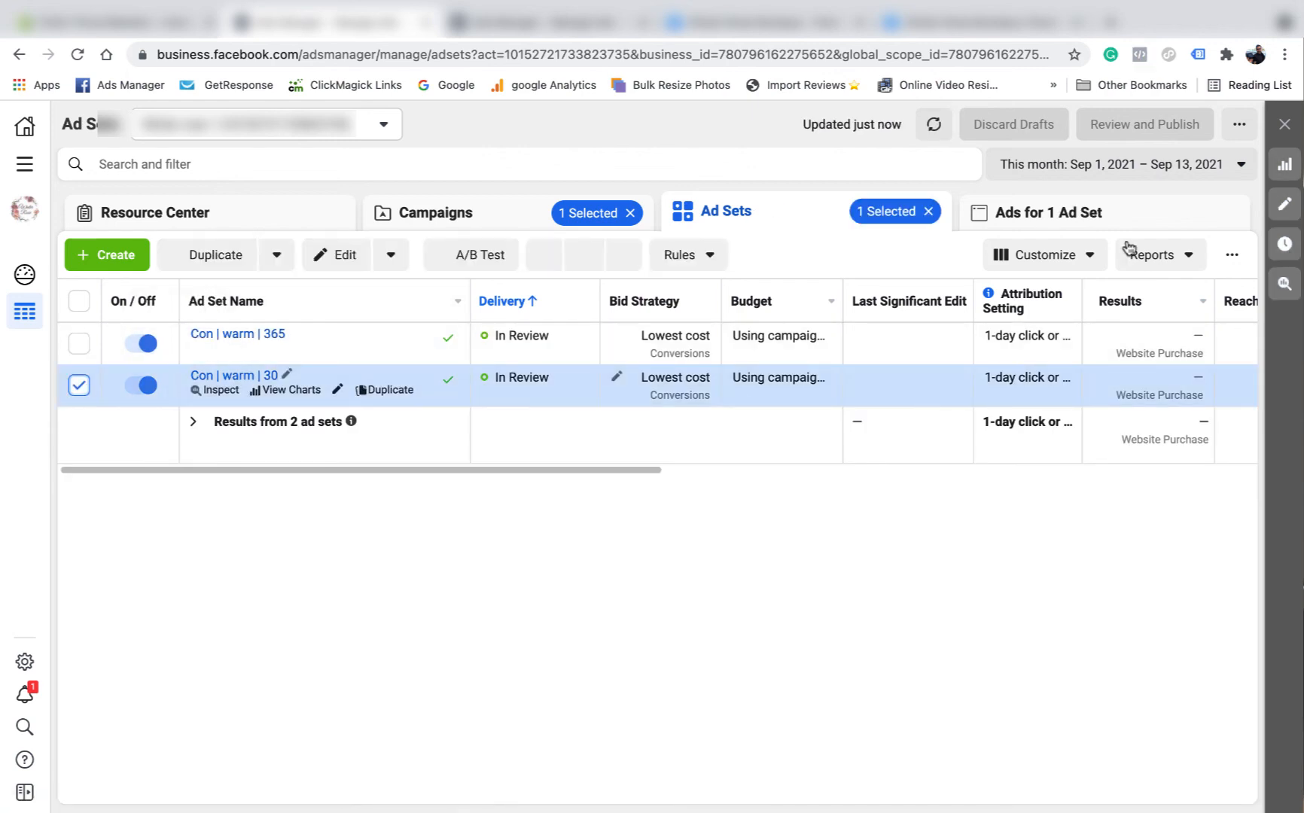
{"action": "left_click", "coordinate": [1086, 219]}
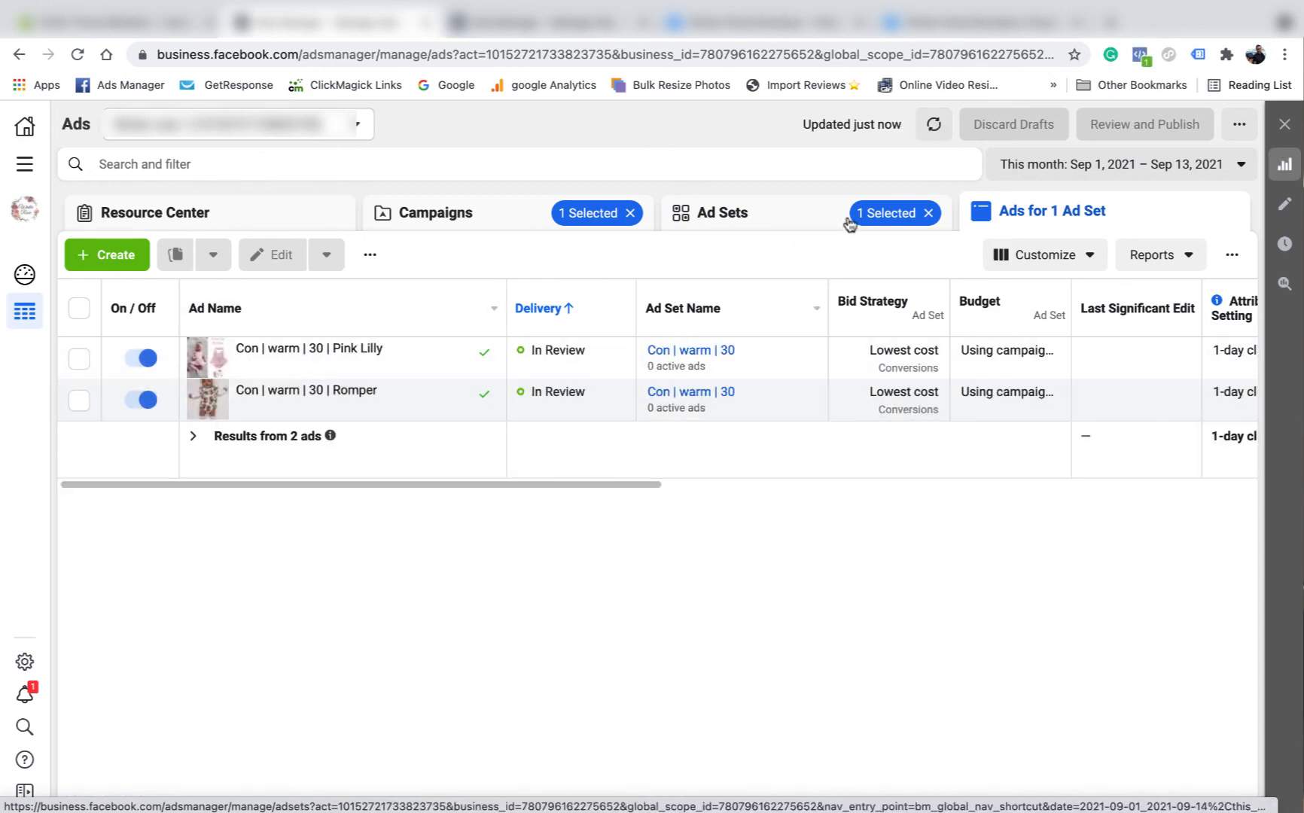
{"action": "left_click", "coordinate": [755, 220]}
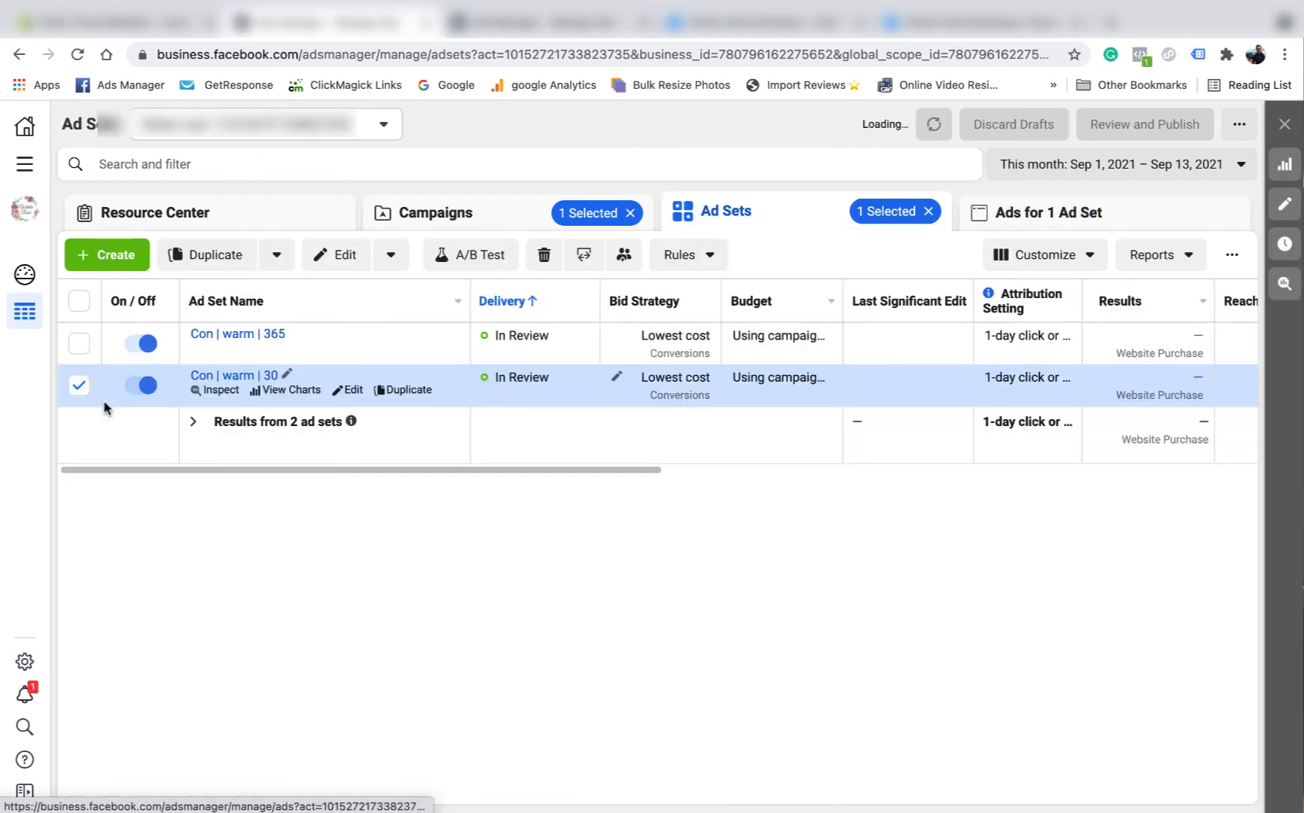
{"action": "left_click", "coordinate": [79, 384]}
{"action": "left_click", "coordinate": [80, 346]}
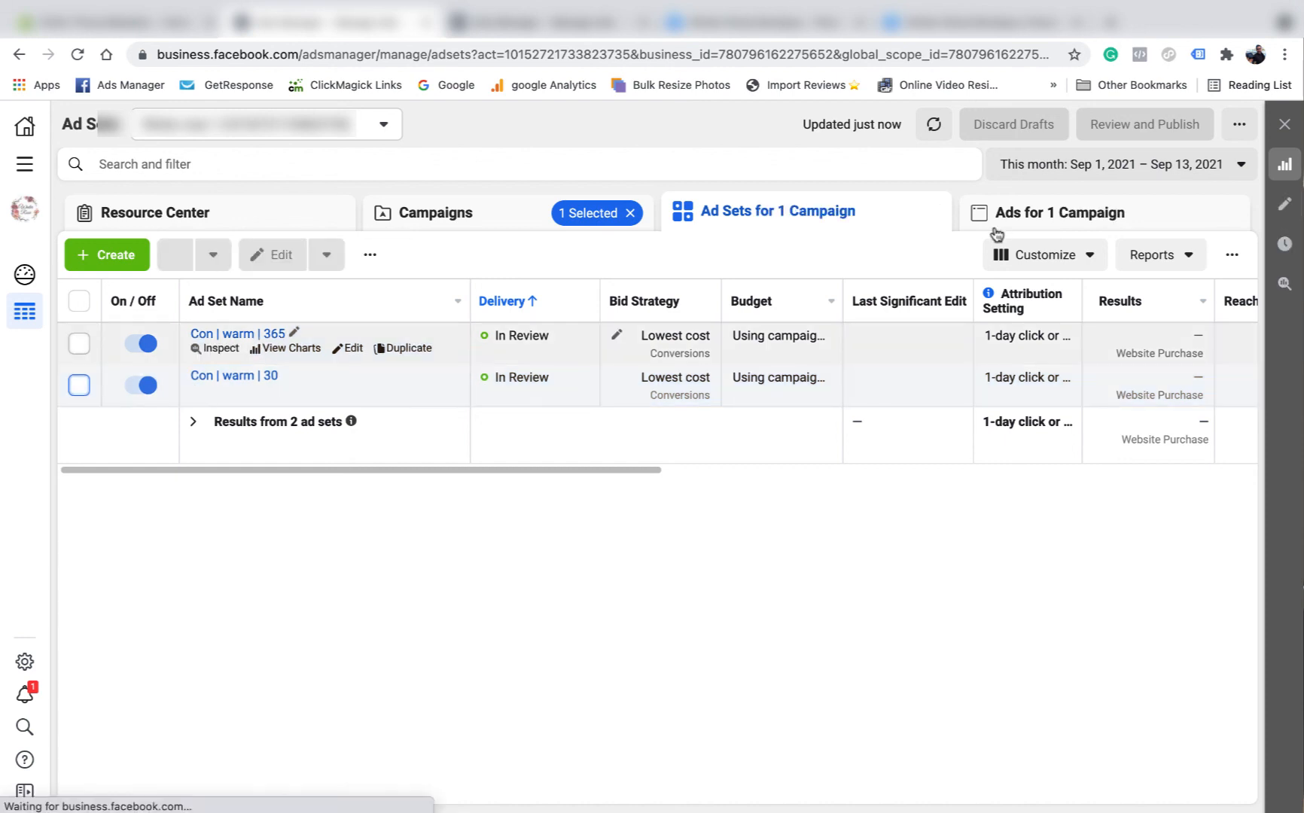
{"action": "left_click", "coordinate": [1024, 214]}
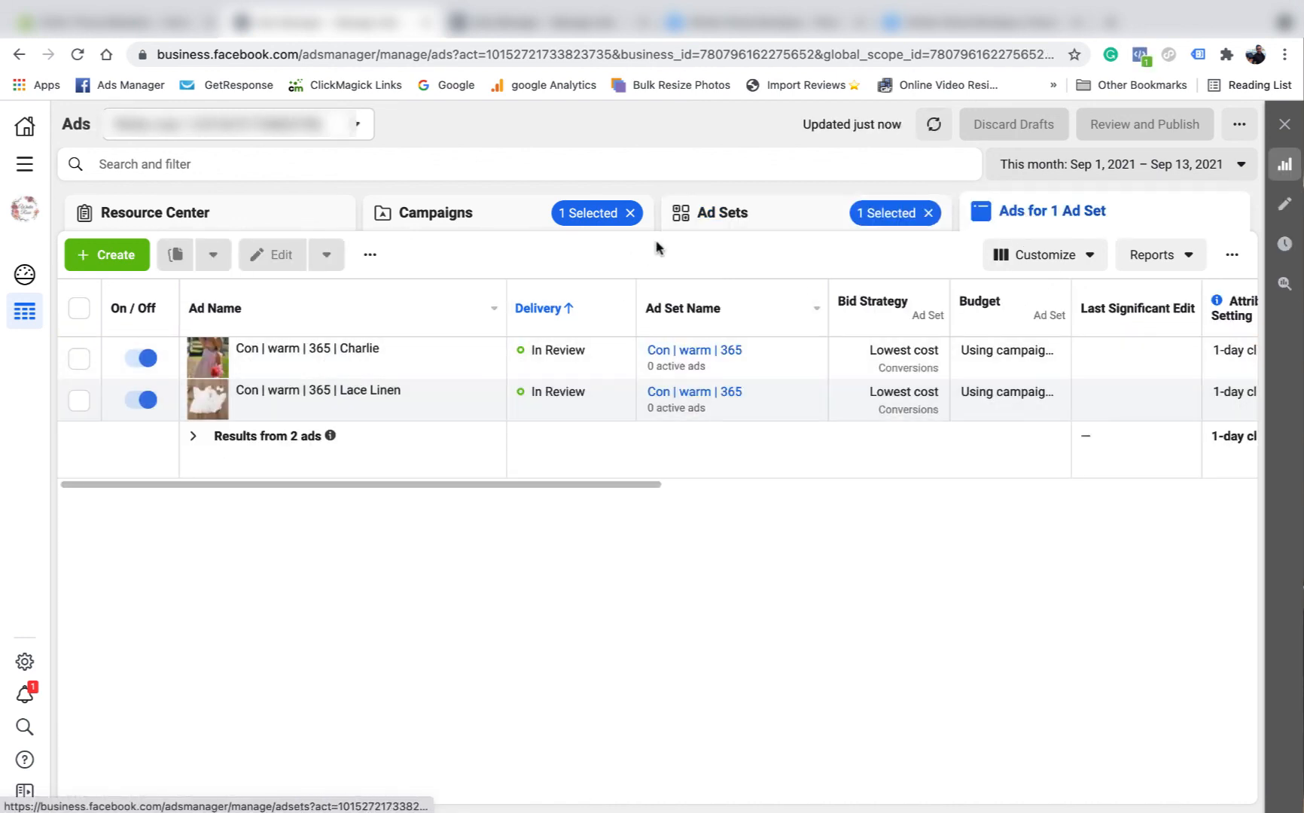
{"action": "left_click", "coordinate": [718, 214]}
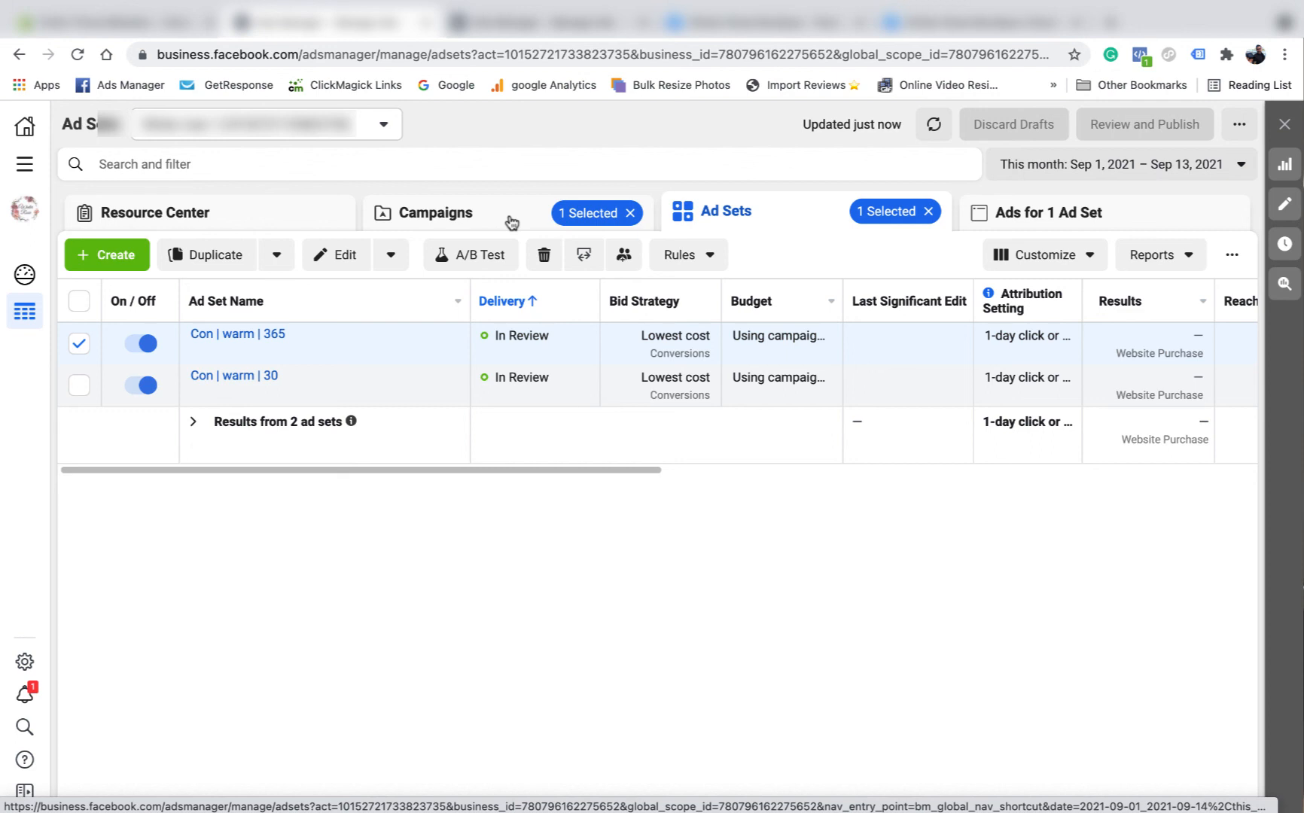
{"action": "left_click", "coordinate": [459, 217]}
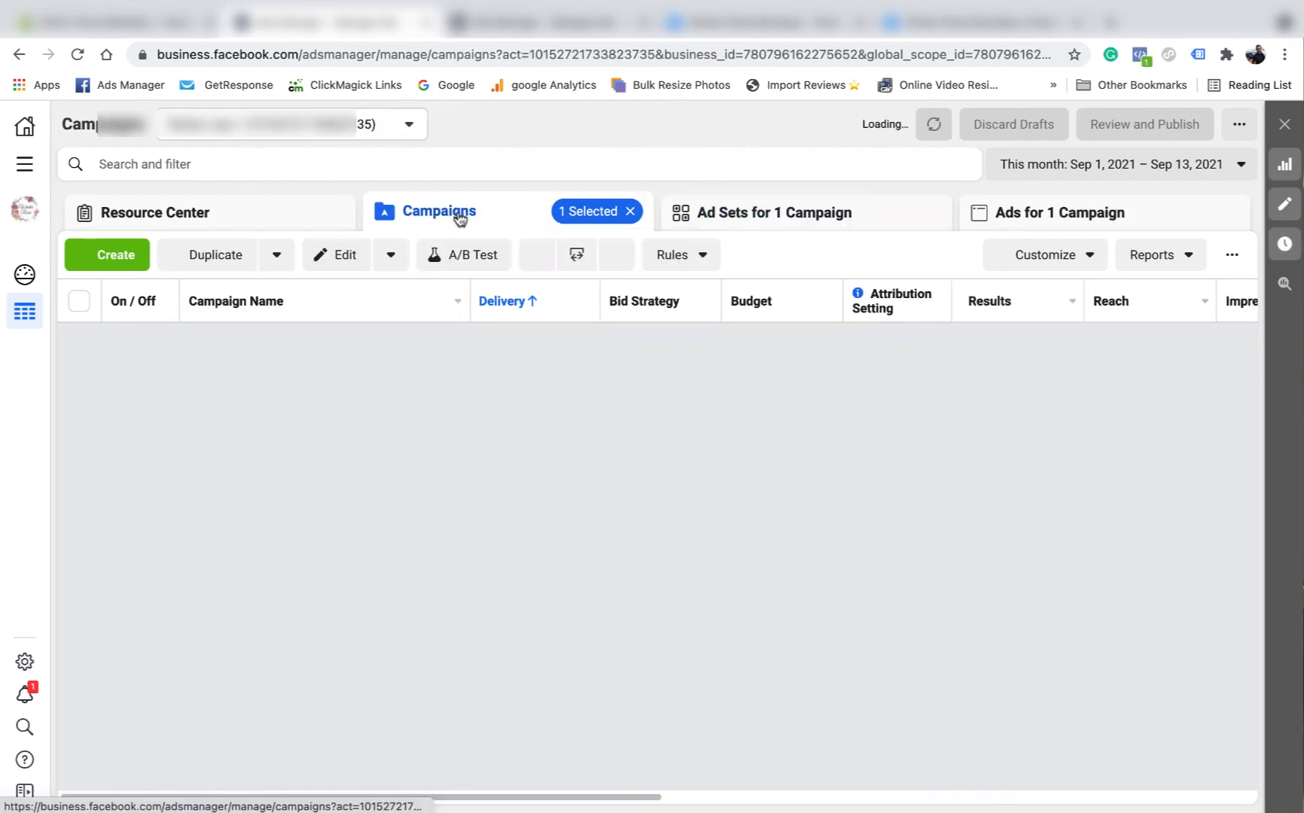